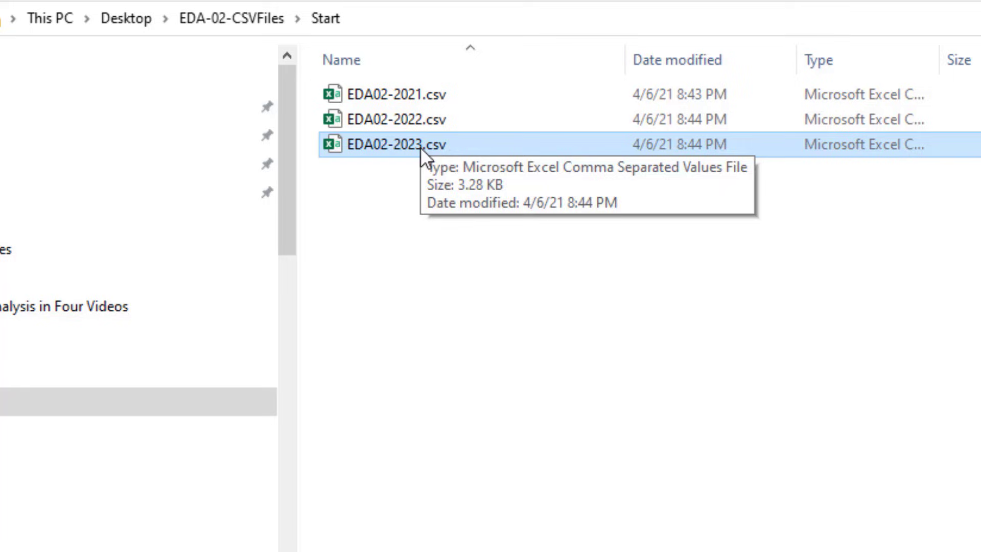
- Open the EDA02-2023.csv file in a text editor instead of its default program to inspect the raw data
right_click(421, 149)
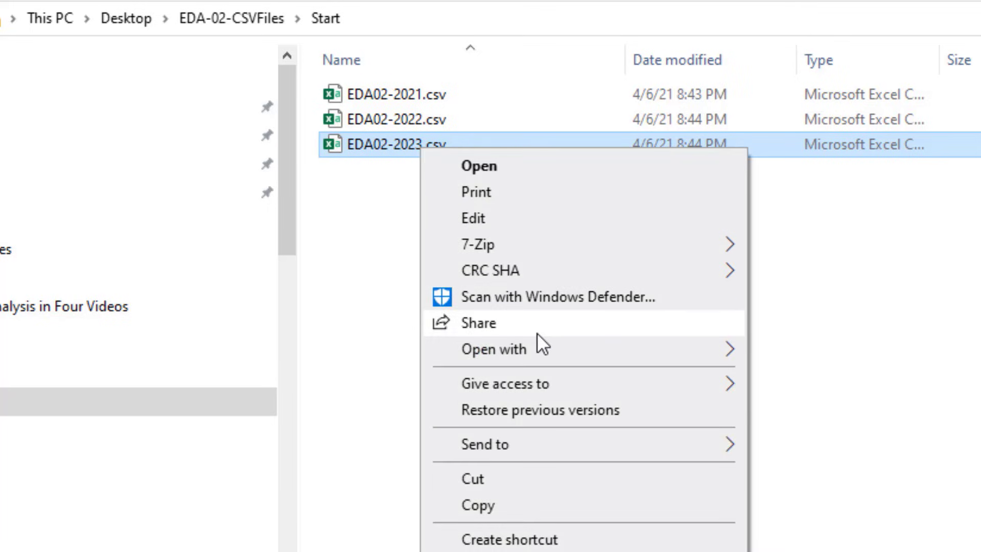
mouse_move(540, 350)
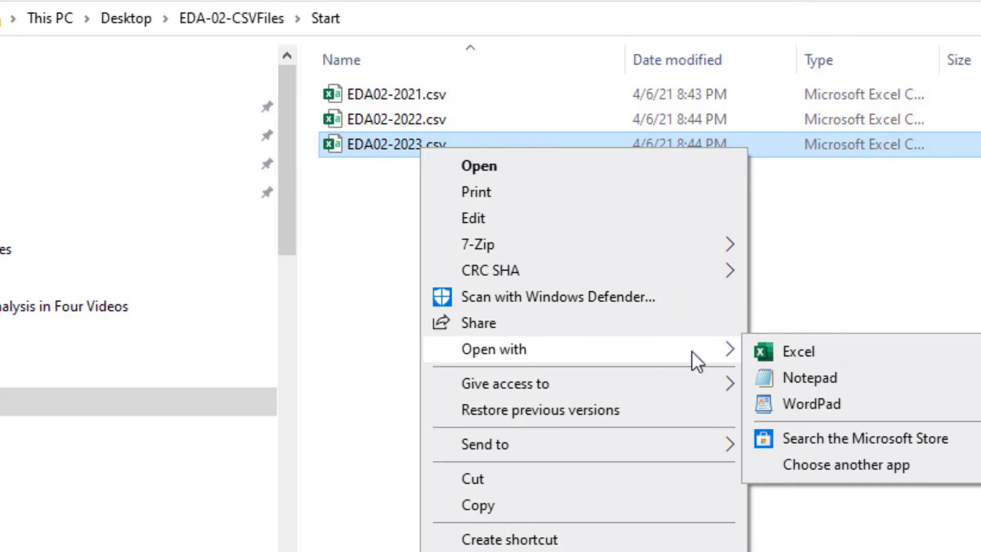
left_click(854, 409)
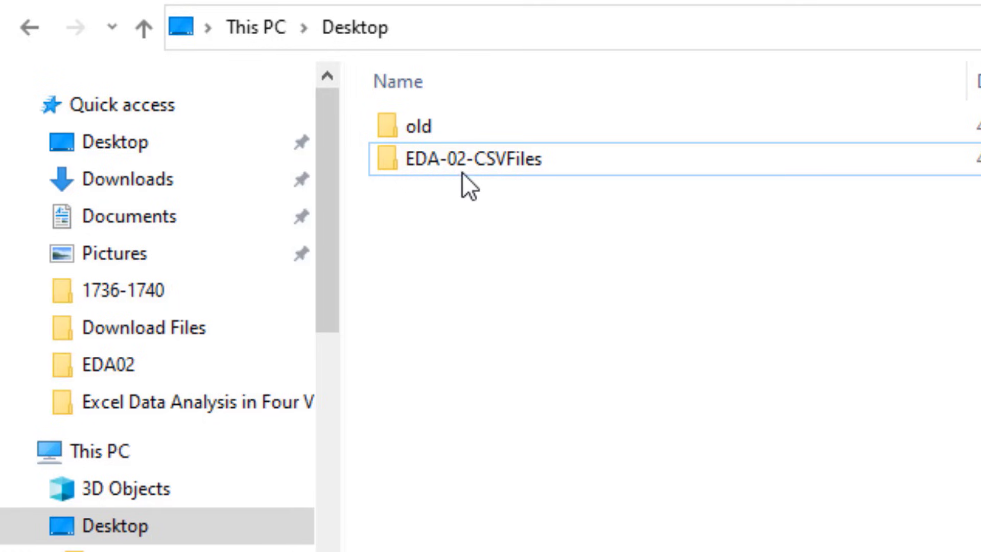
- Browse into the EDA-02-CSVFiles folder on the Desktop and its Start subfolder to view the CSV files there
double_click(462, 159)
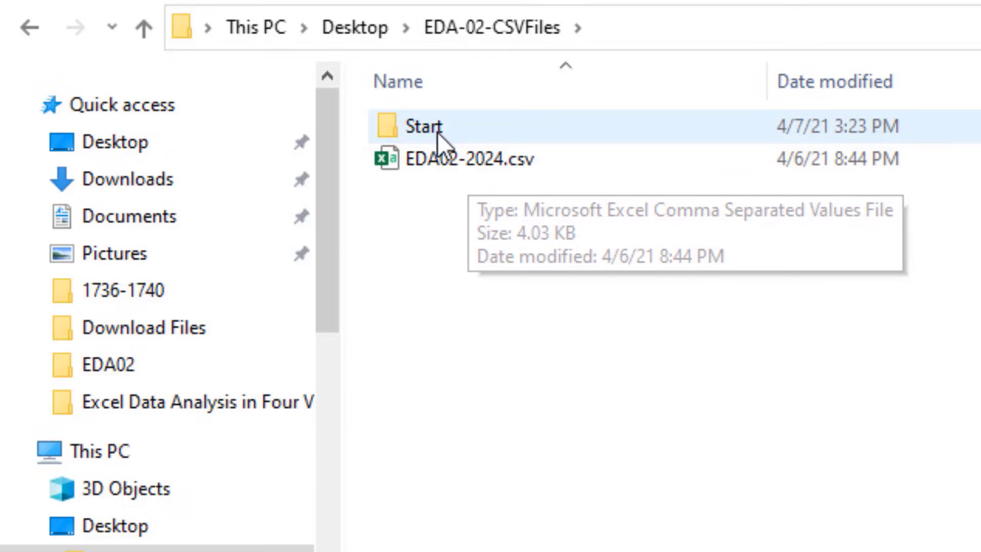
left_click(437, 133)
double_click(414, 126)
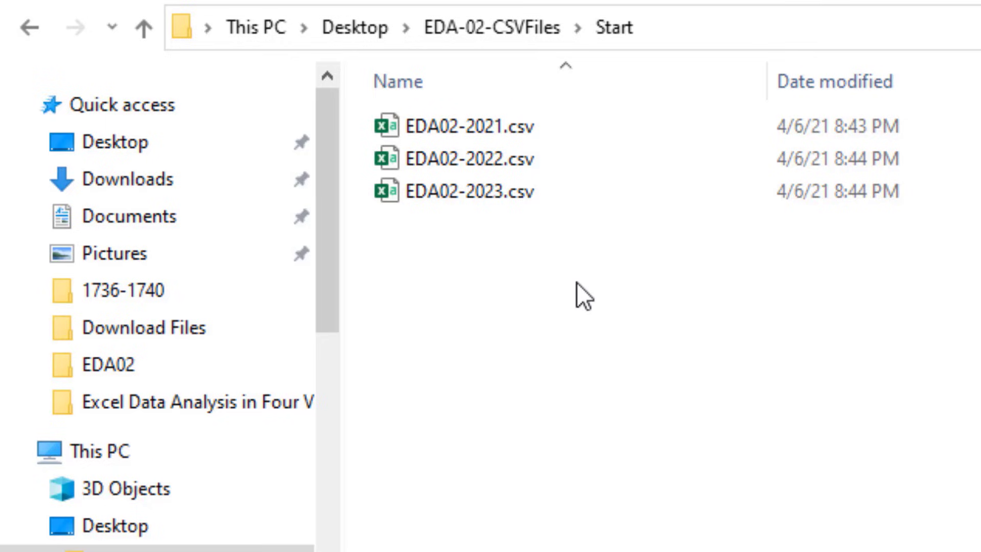
left_click(787, 36)
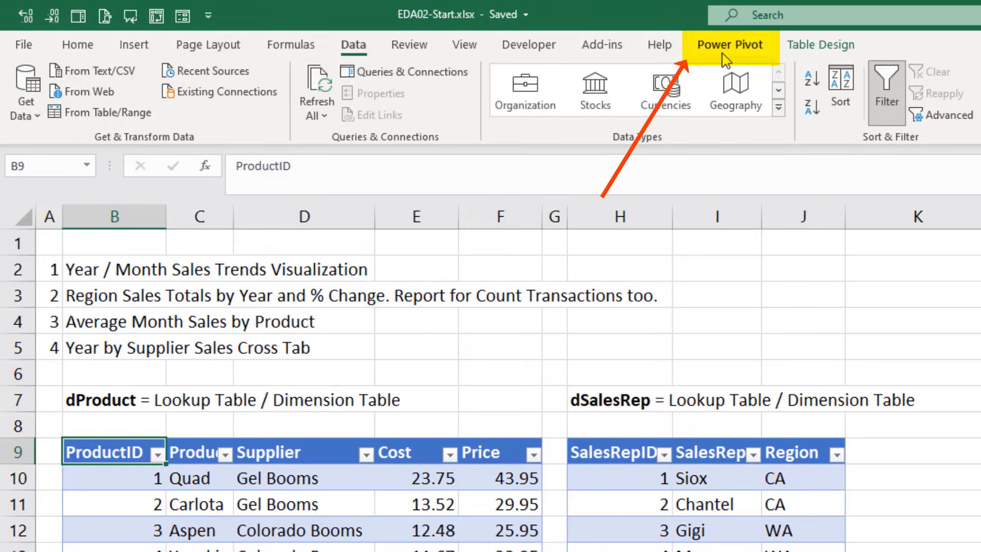
- Check for the Power Pivot tools in Excel and go to the COM Add-ins manager in the Excel Options
left_click(722, 54)
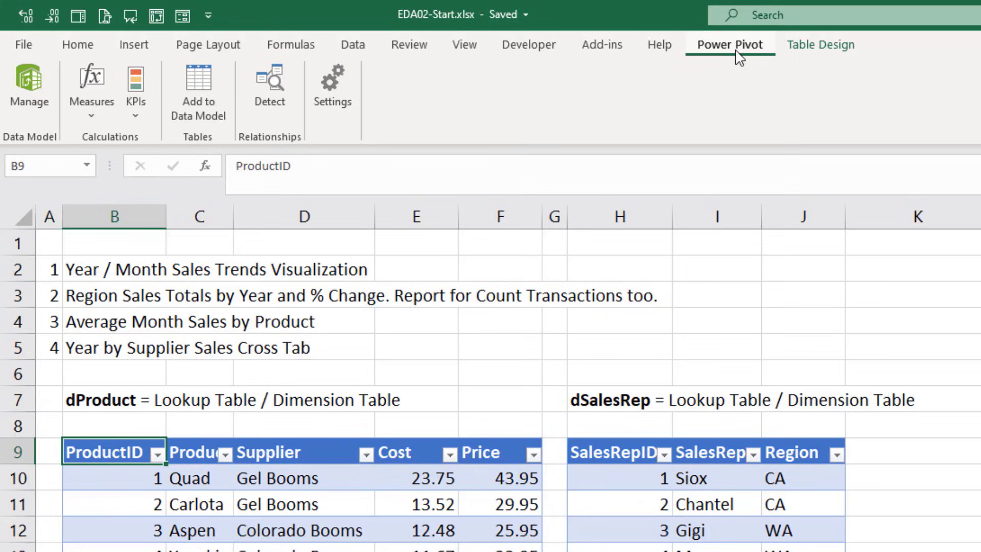
left_click(34, 47)
left_click(29, 533)
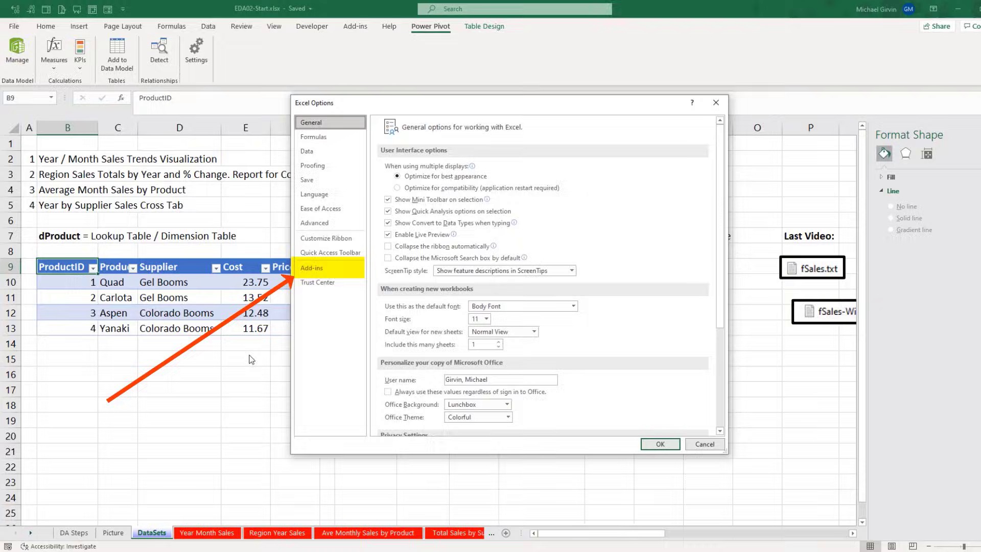
left_click(335, 275)
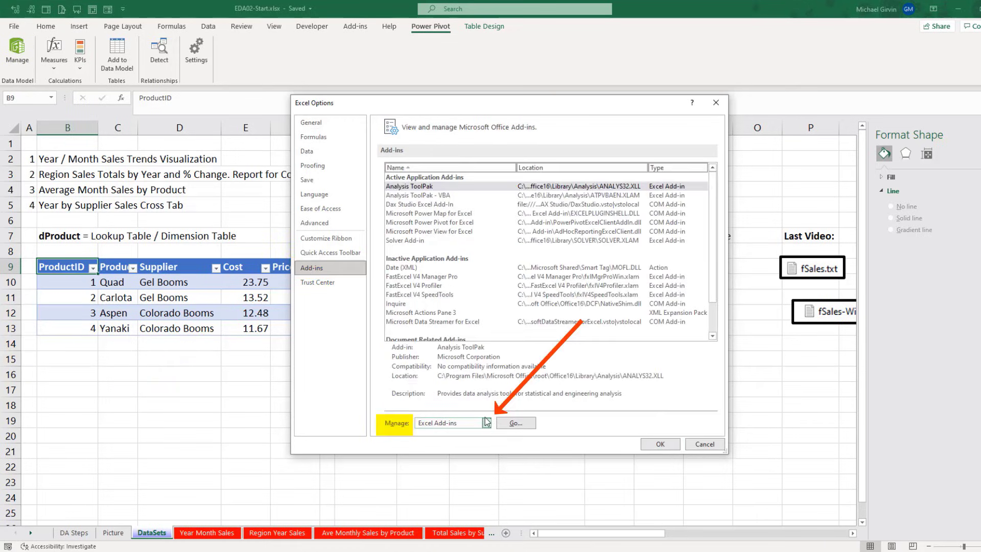
left_click(488, 424)
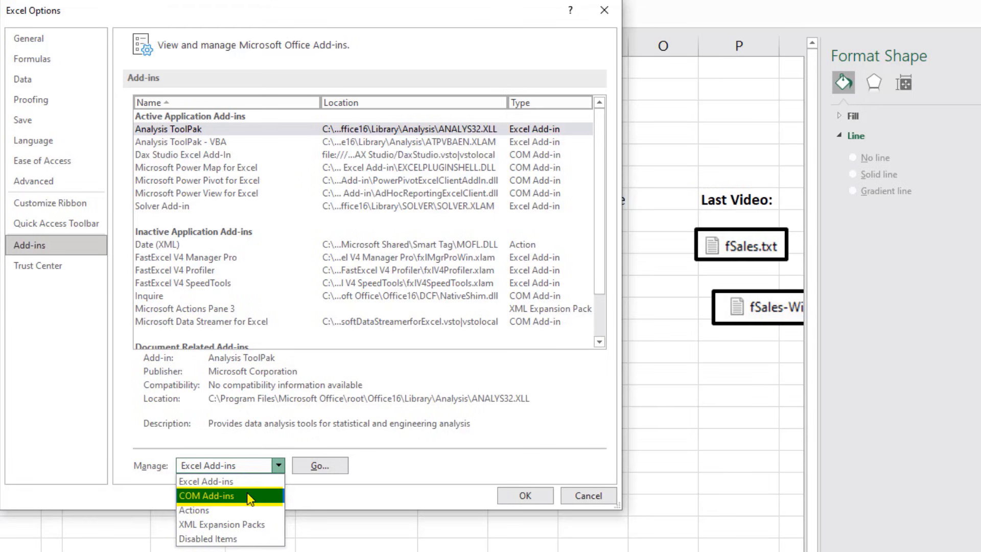
left_click(251, 496)
left_click(320, 465)
left_click(96, 222)
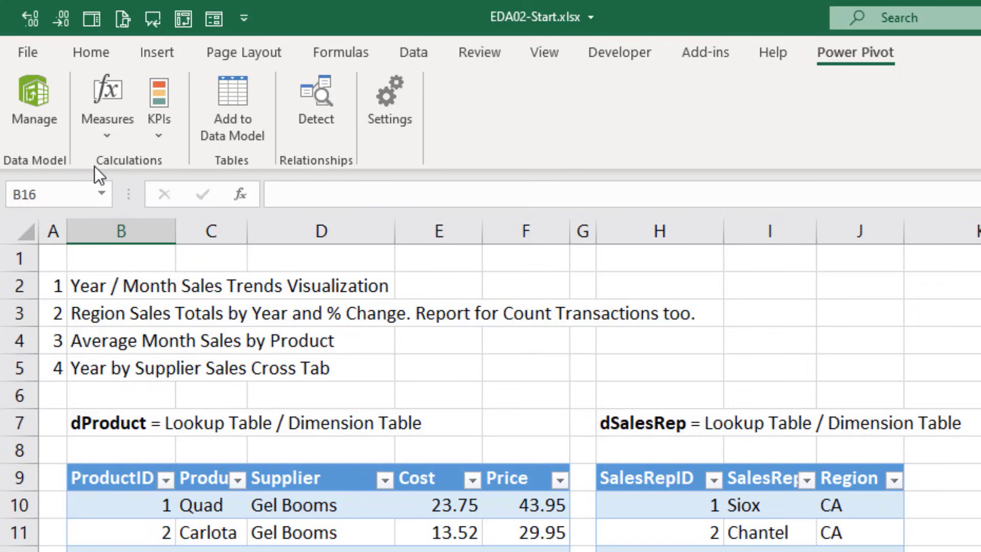
- Get data from the Desktop folder EDA-02-CSVFiles\Start and open its file list for transformation in Power Query Editor
left_click(418, 46)
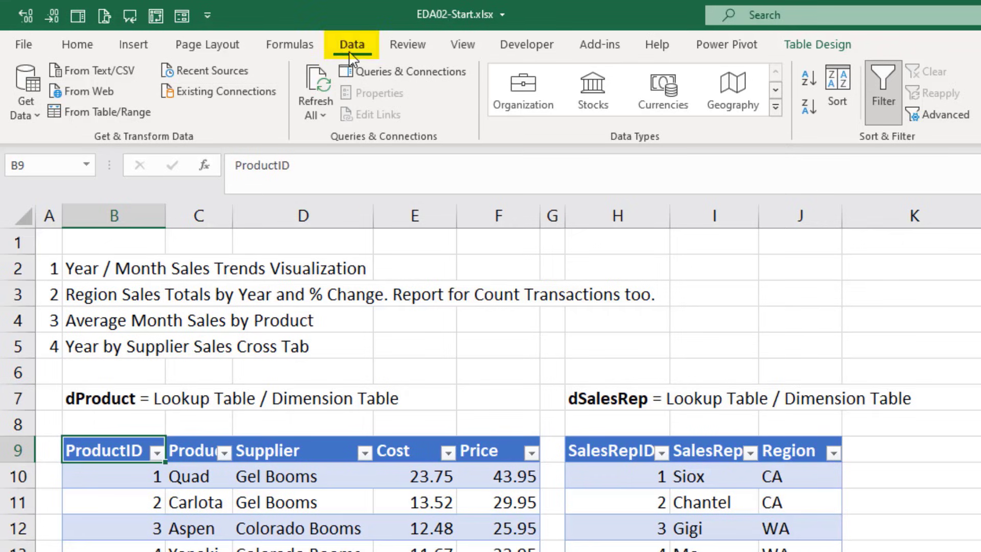
left_click(38, 118)
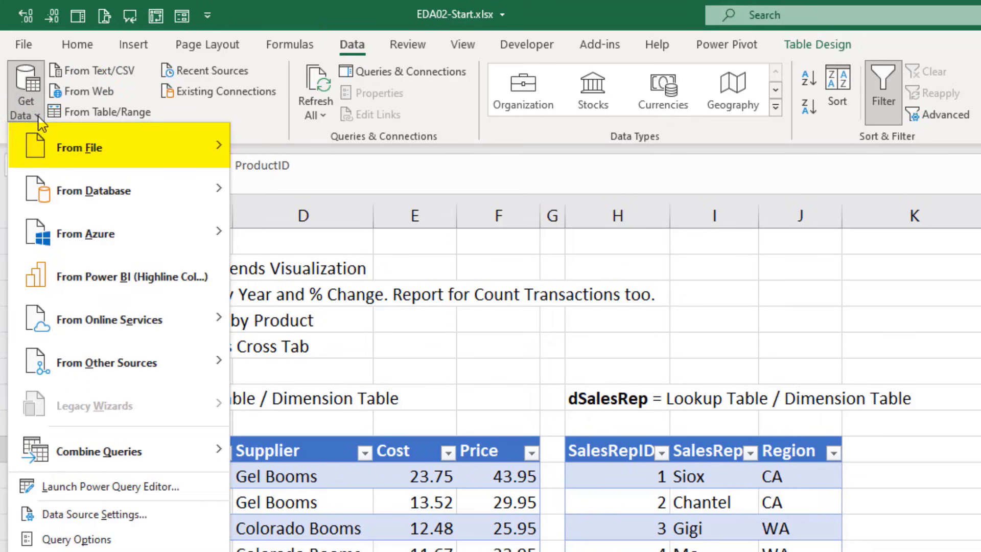
mouse_move(44, 152)
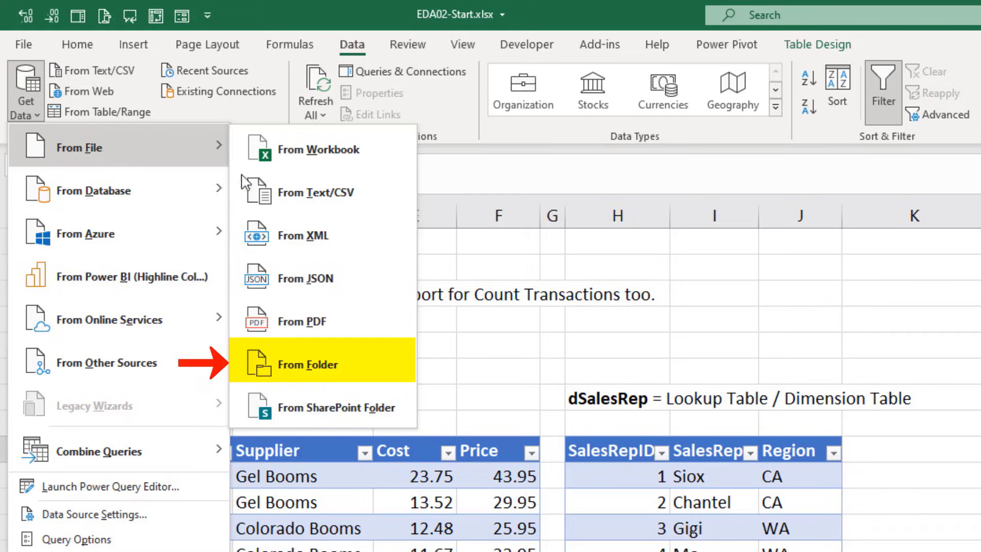
left_click(398, 381)
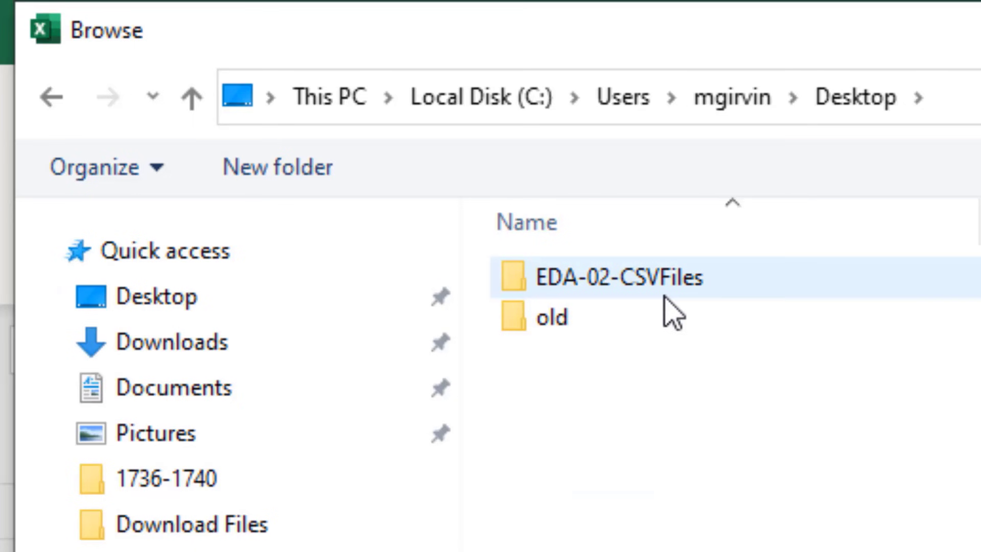
double_click(665, 296)
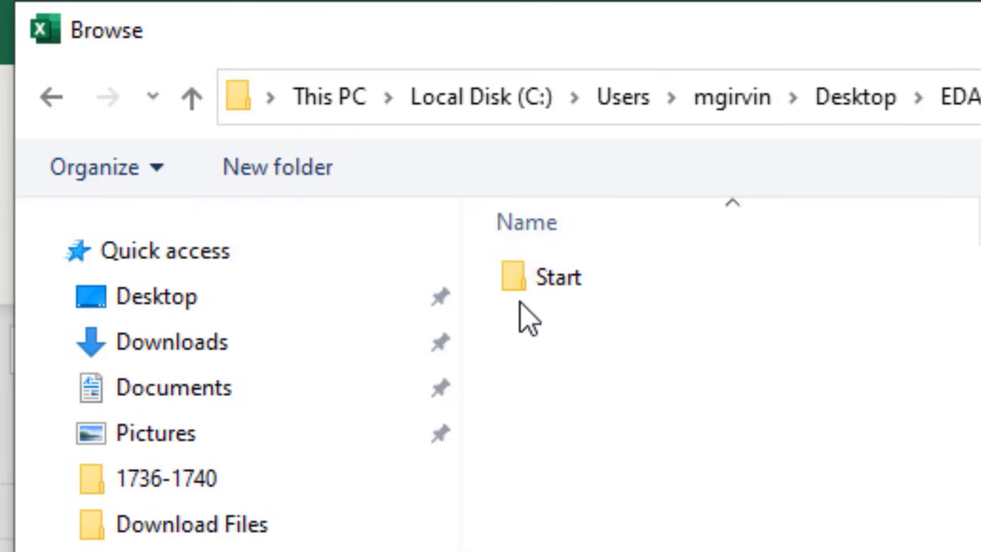
double_click(562, 288)
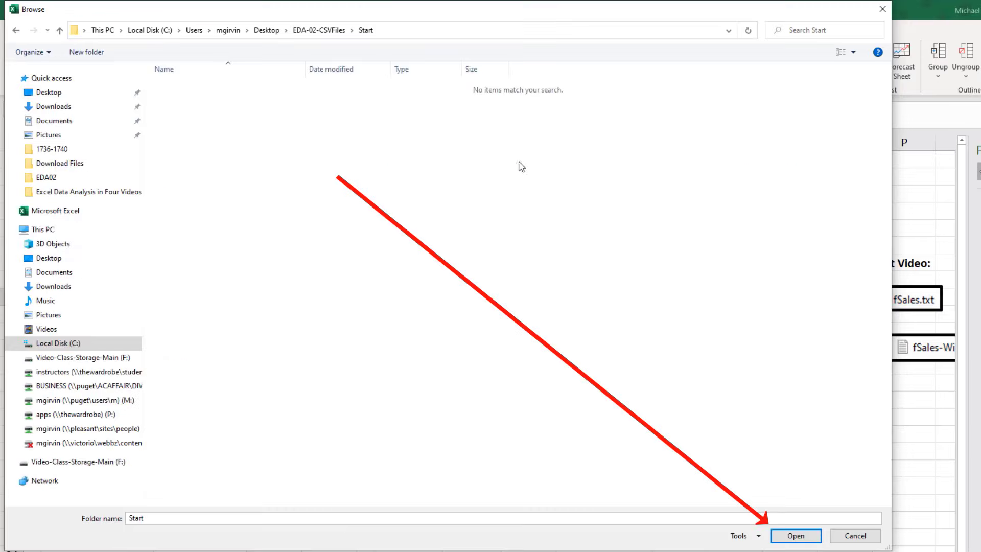
left_click(790, 539)
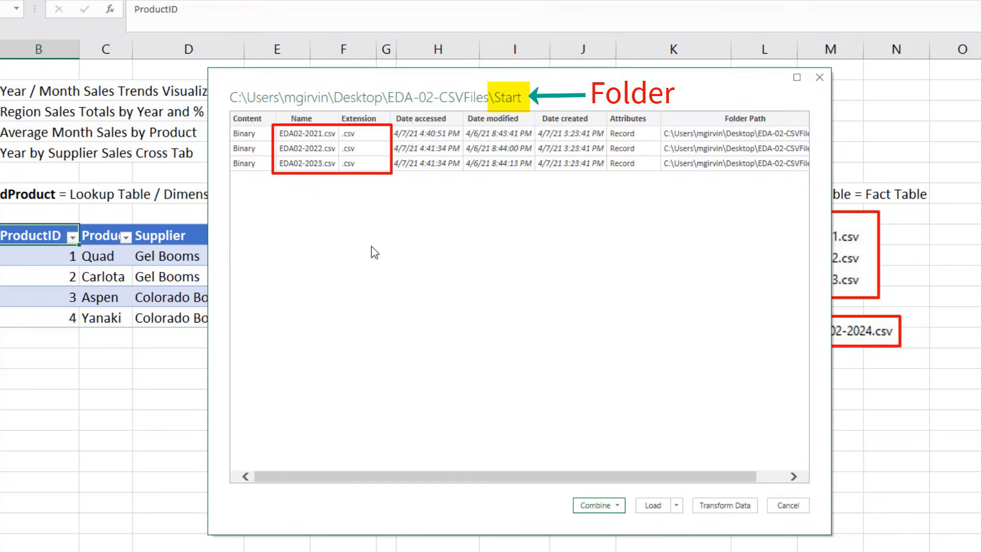
left_click(749, 508)
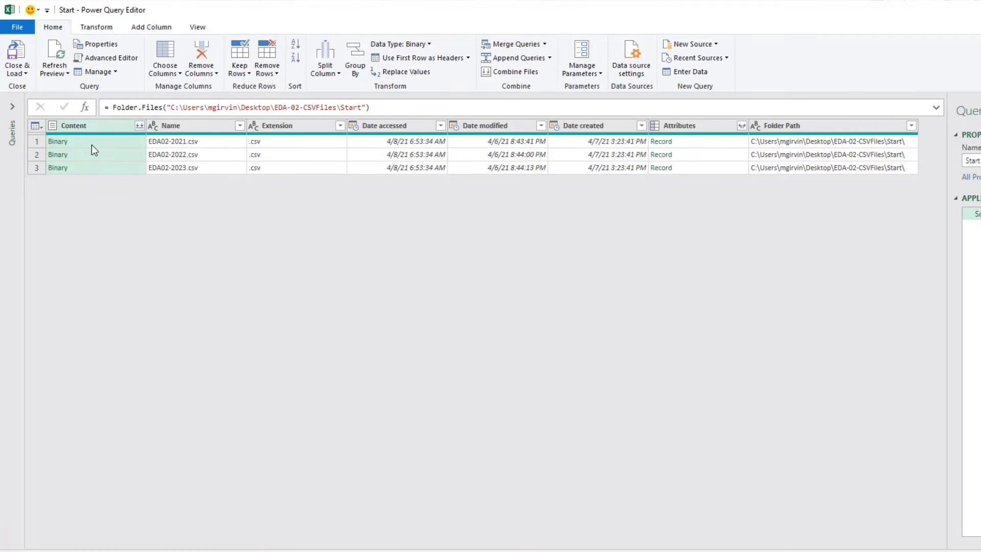
- Preview the binary file behind each of the three rows in the Content column
left_click(121, 143)
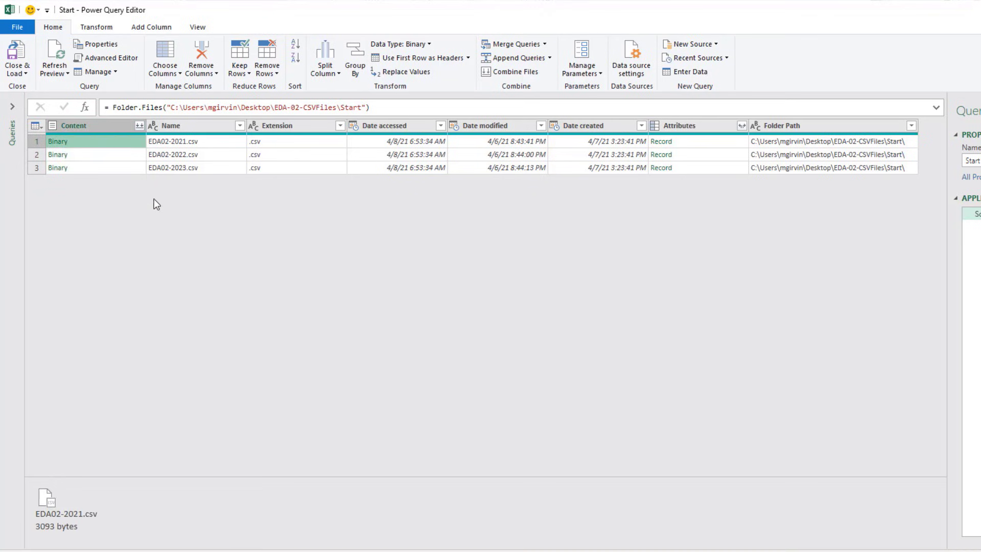
left_click(121, 153)
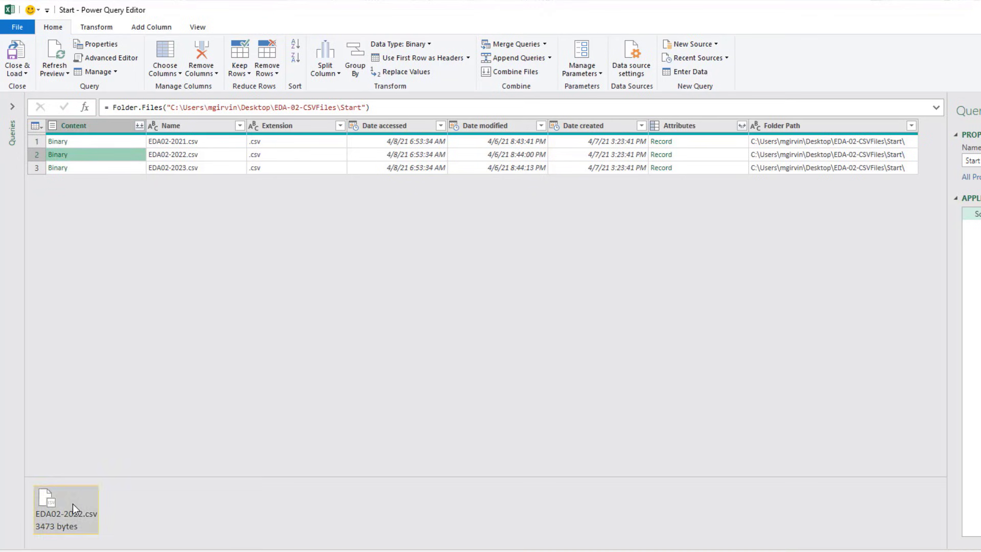
left_click(116, 169)
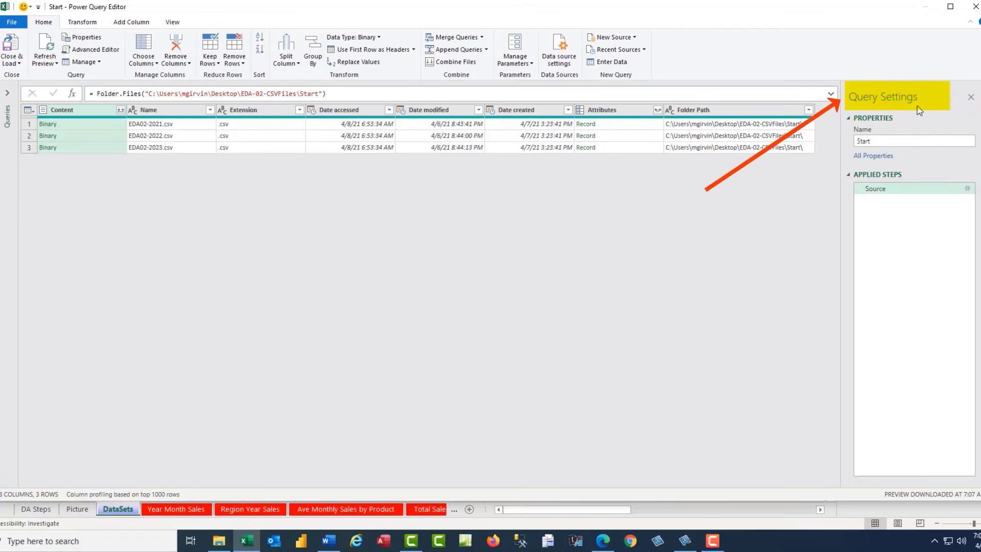
- Rename the query as fSales and review the folder path in the Source step's settings
double_click(866, 142)
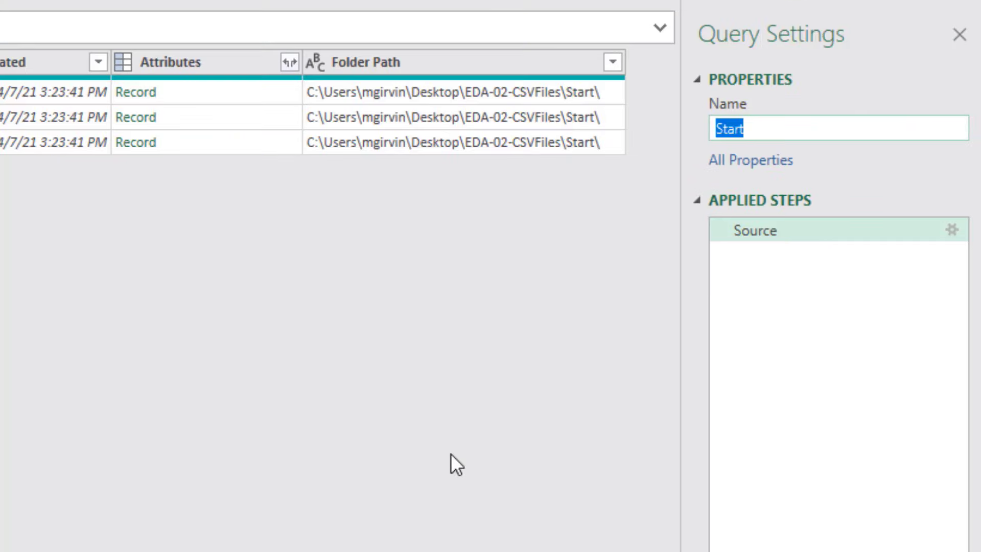
type("fSales")
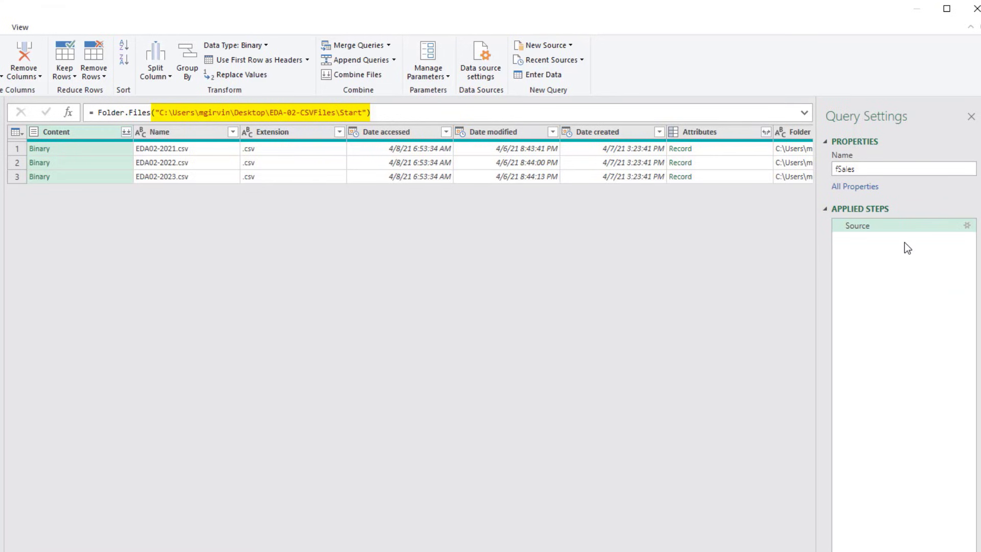
left_click(966, 226)
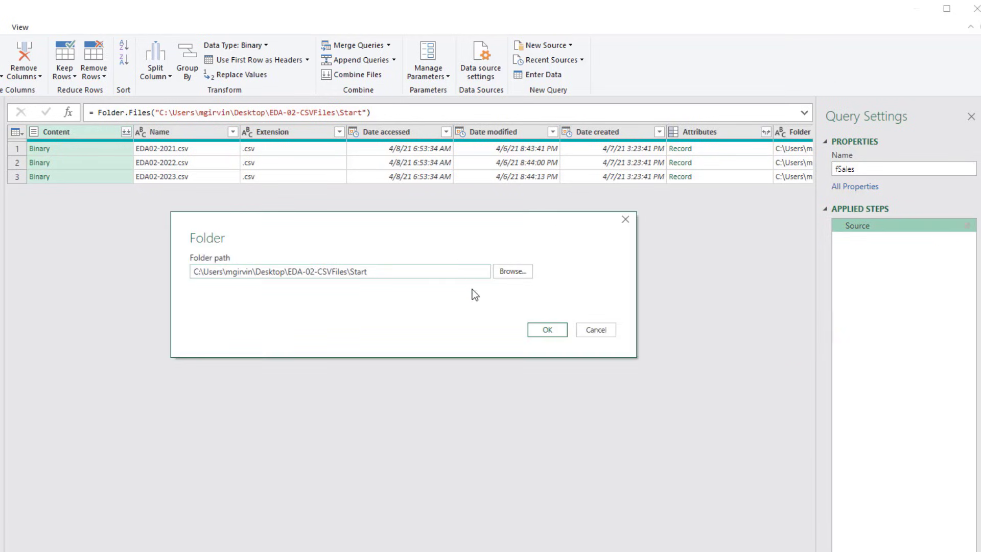
left_click(547, 329)
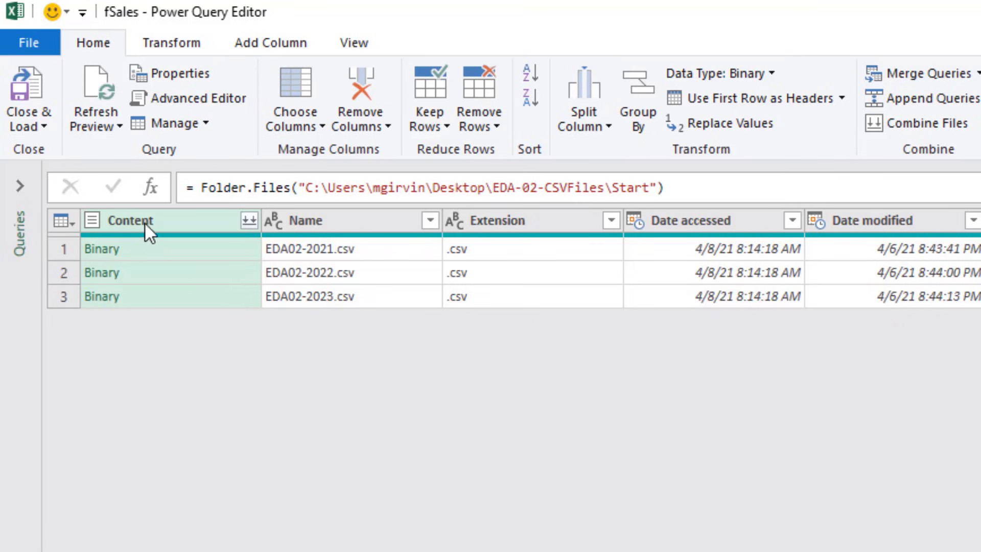
- Remove all columns except Content and combine its files, using the first file as sample and comma as delimiter
right_click(162, 220)
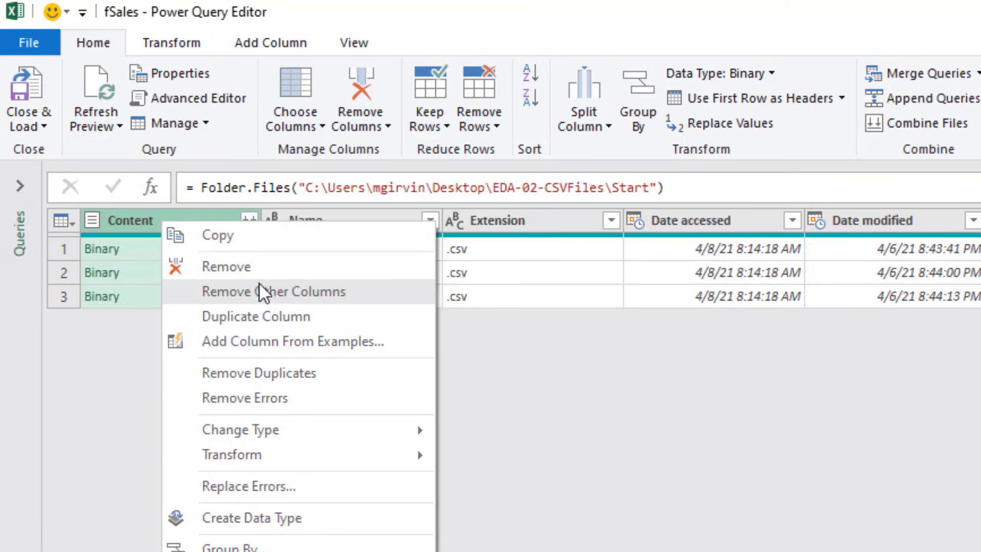
left_click(397, 289)
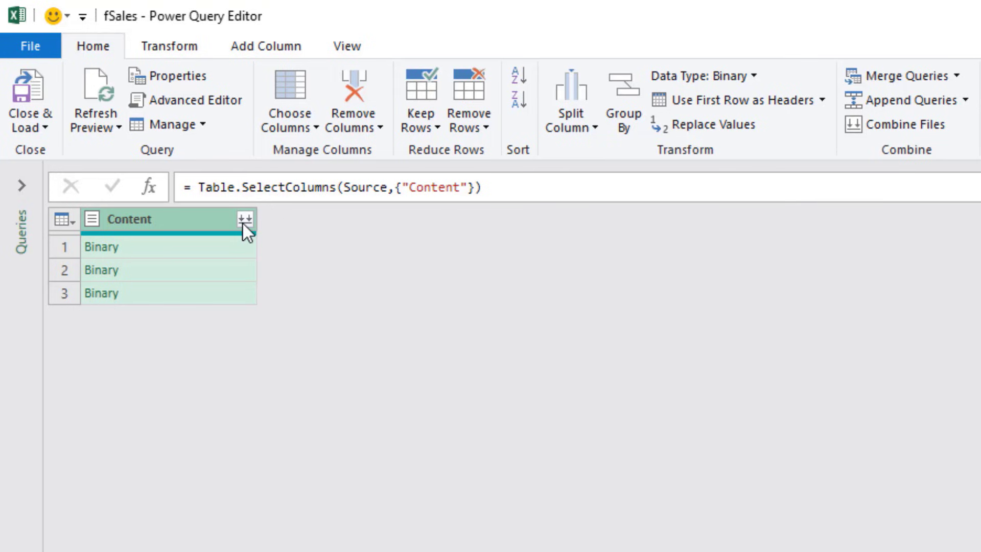
left_click(245, 219)
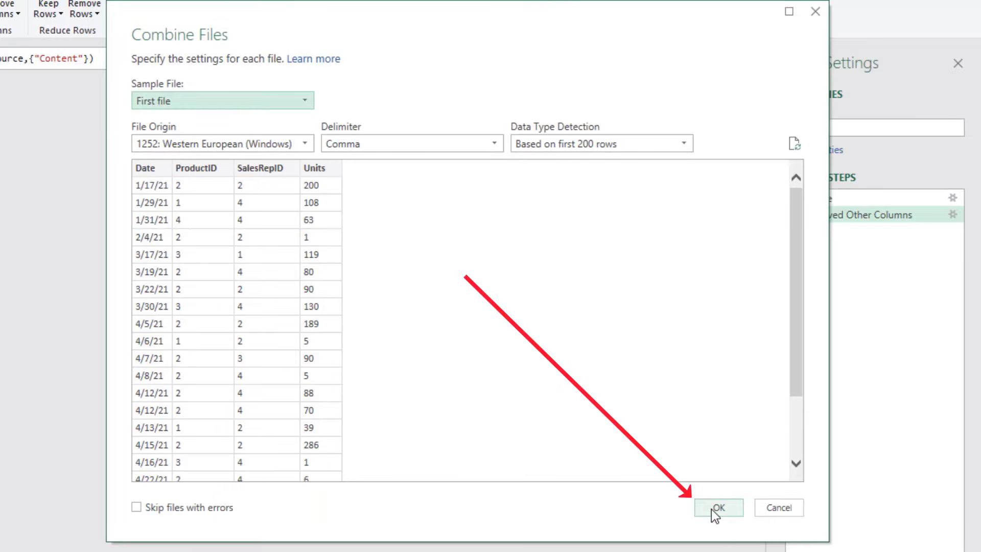
left_click(716, 507)
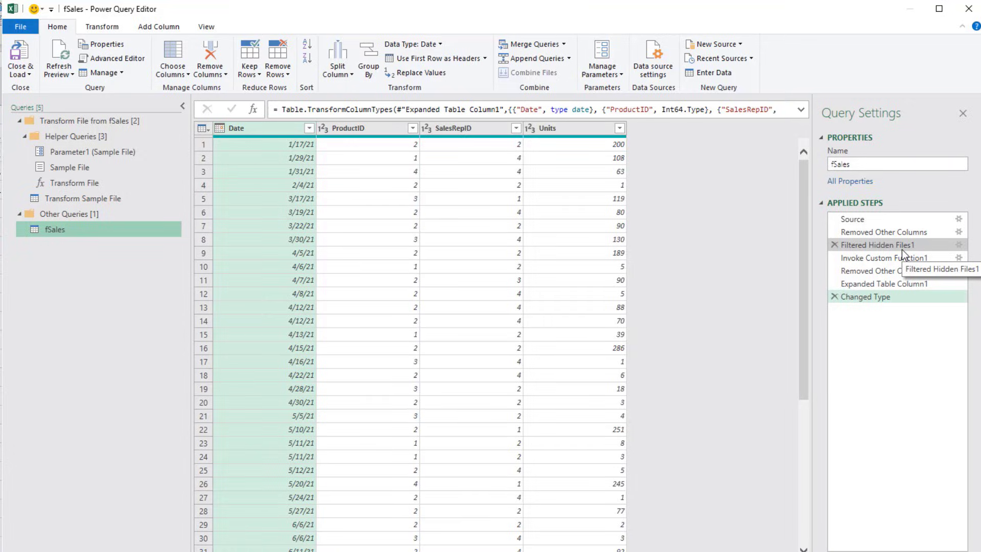
- Review the table produced by each applied step of the fSales query, from Source through Changed Type, and return to Source
left_click(871, 221)
left_click(874, 231)
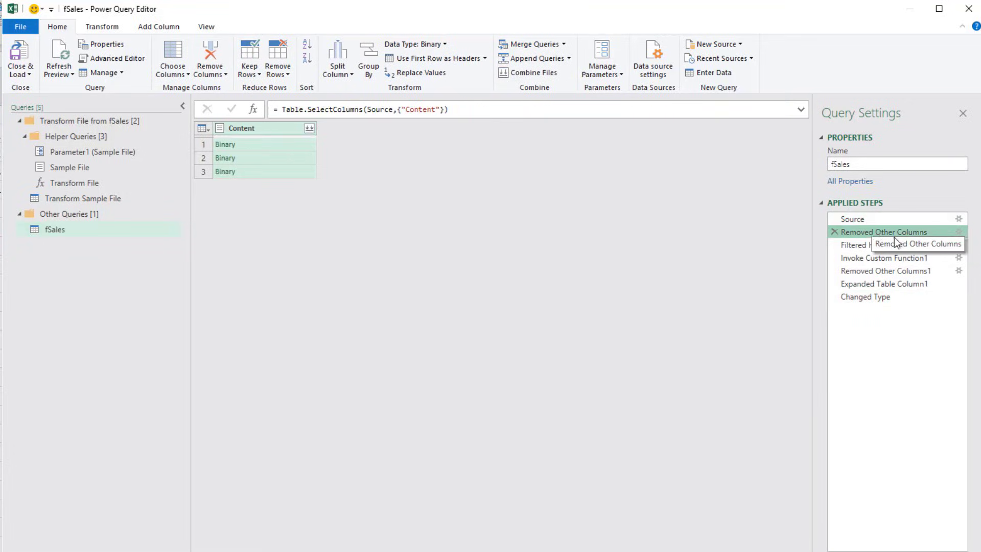
left_click(912, 247)
left_click(881, 259)
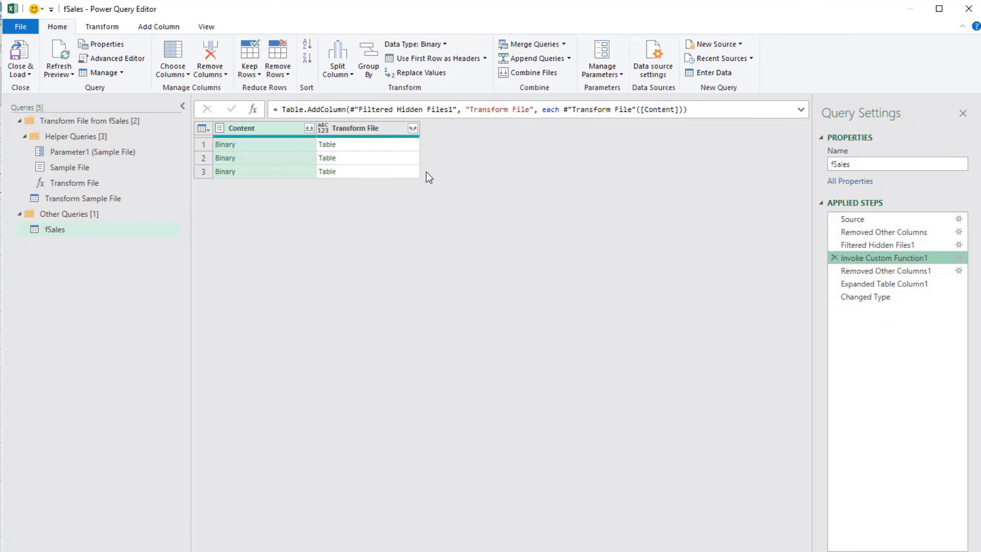
left_click(911, 272)
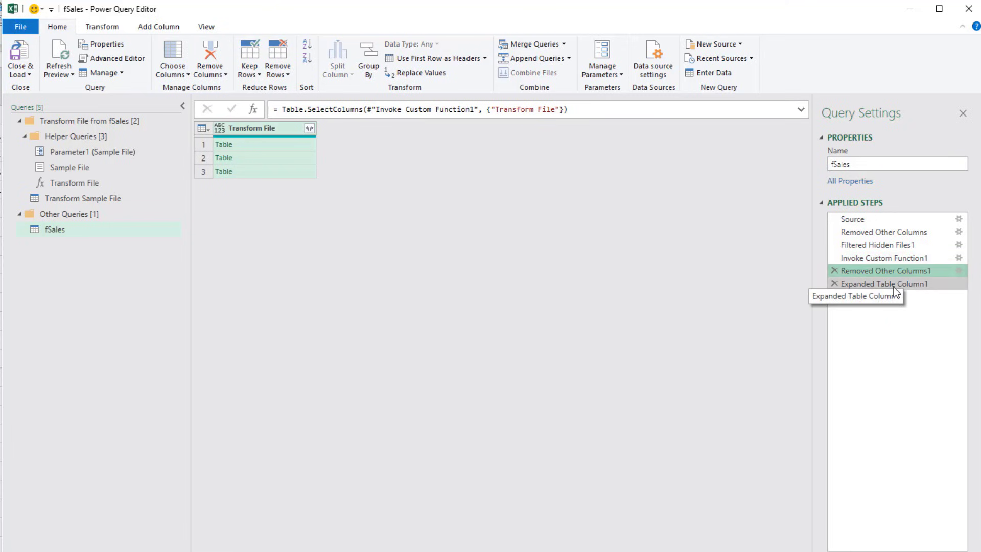
left_click(893, 286)
left_click(860, 300)
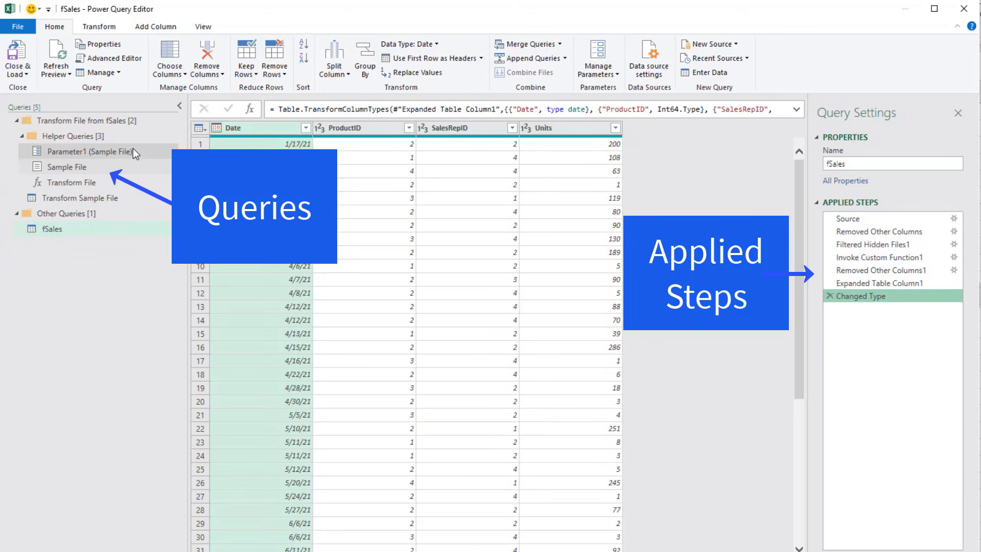
left_click(850, 218)
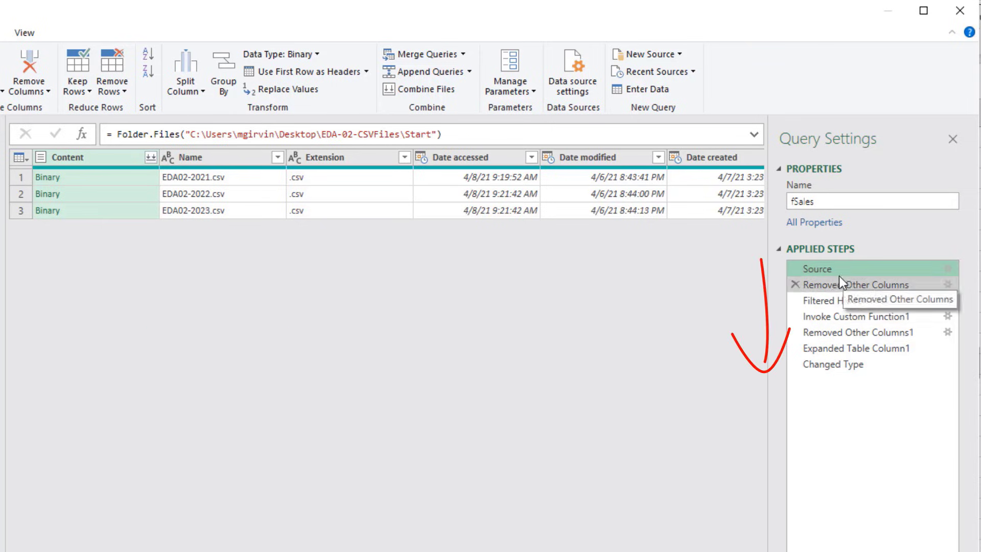
- Return to the fSales query's Changed Type step and load it as Only Create Connection with the data added to the Data Model
left_click(833, 364)
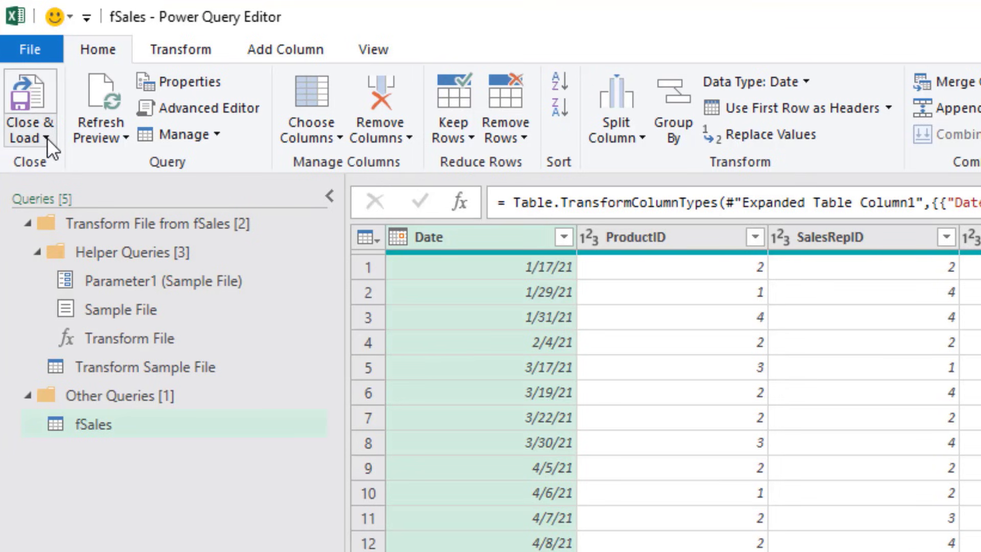
left_click(25, 75)
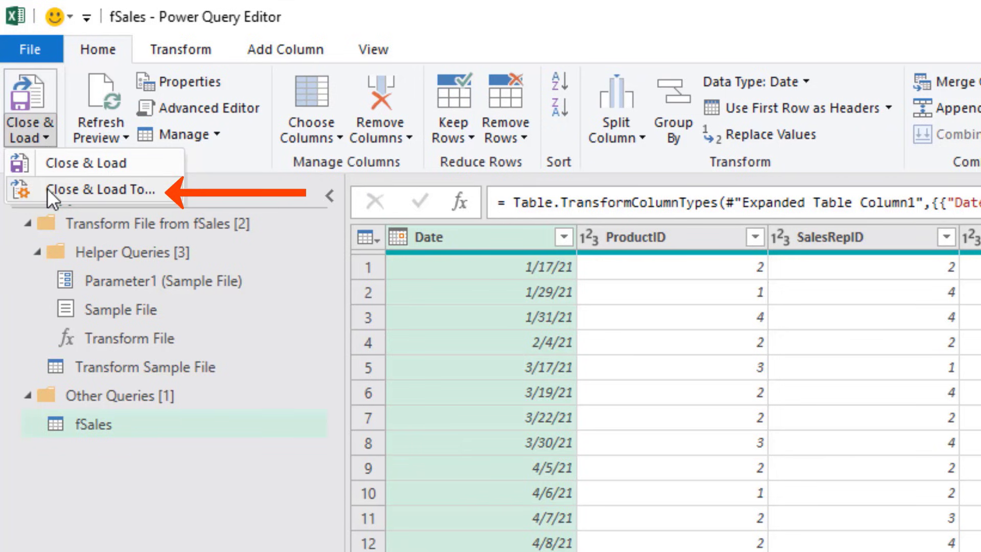
left_click(125, 189)
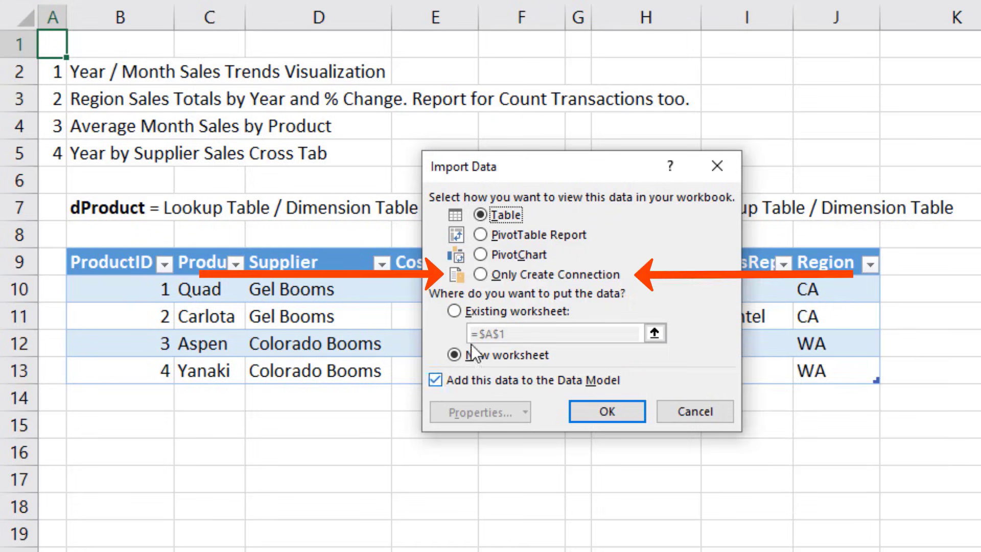
left_click(482, 278)
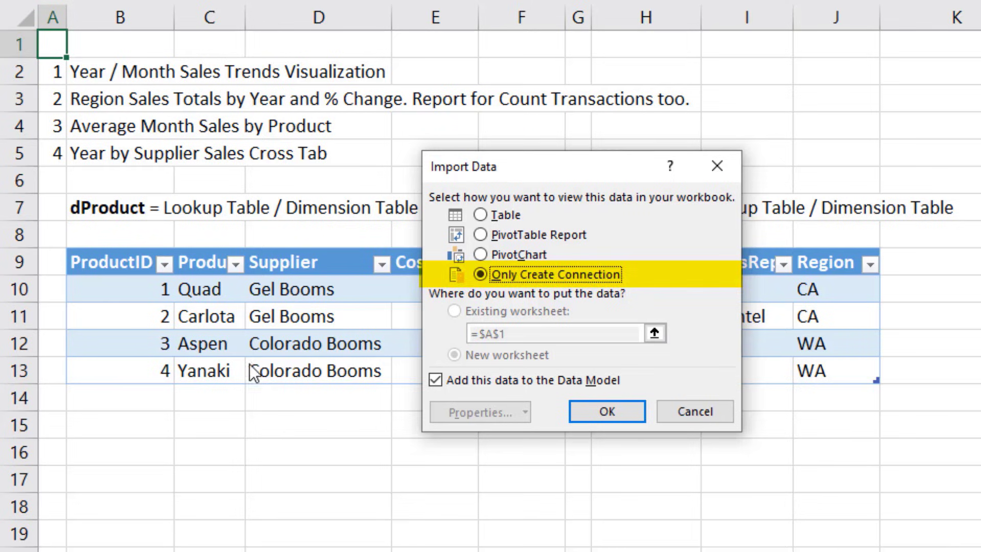
left_click(481, 215)
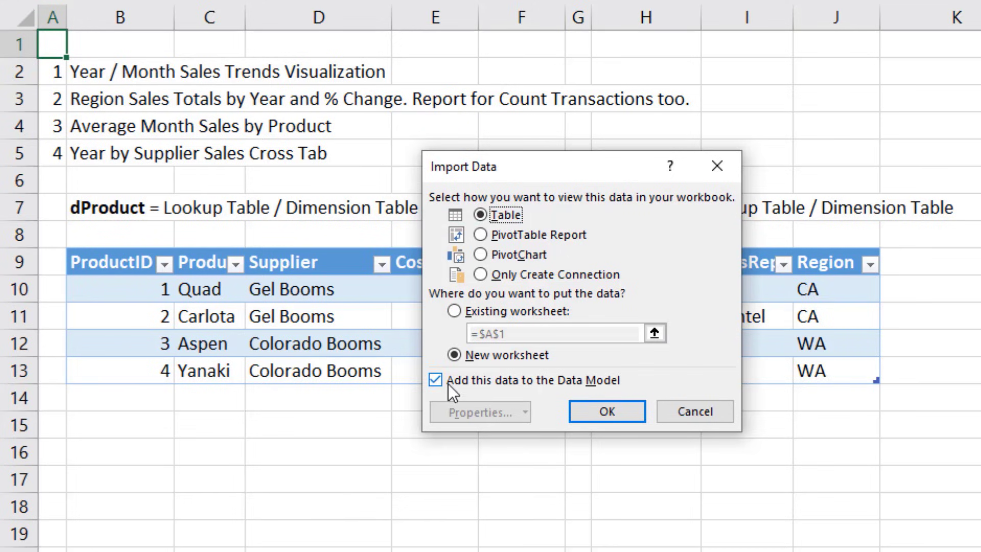
left_click(479, 278)
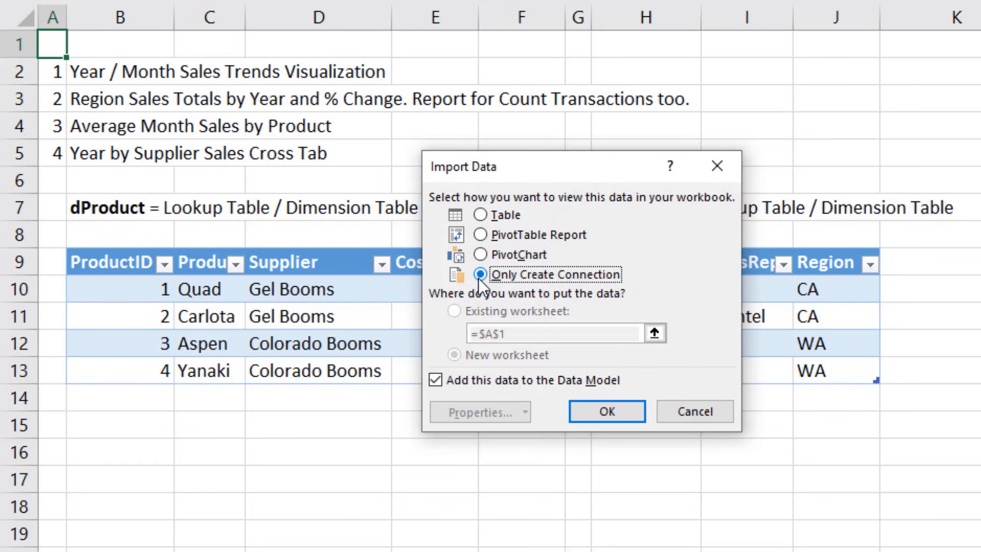
left_click(608, 411)
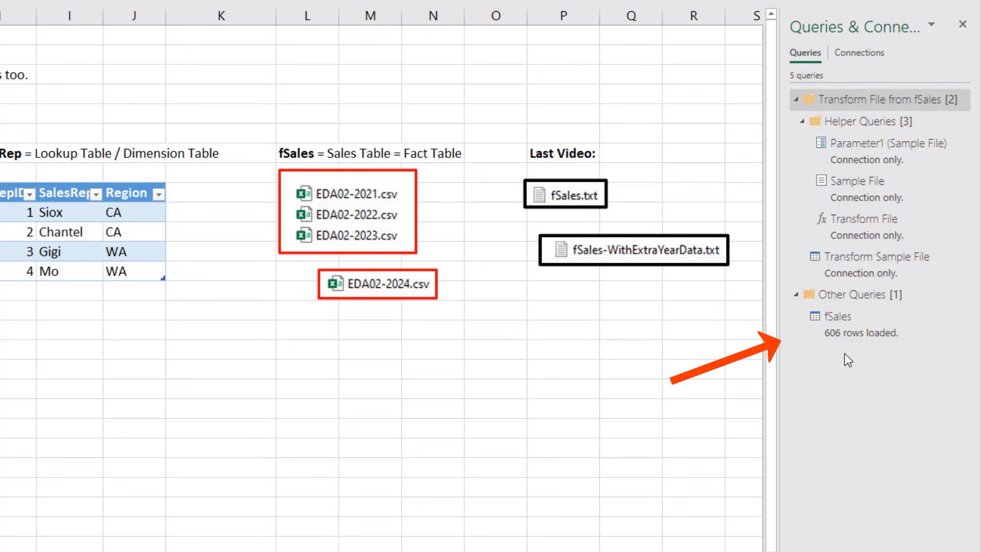
- Check the Transform File helper query's details and collapse the Transform File from fSales query group
mouse_move(829, 326)
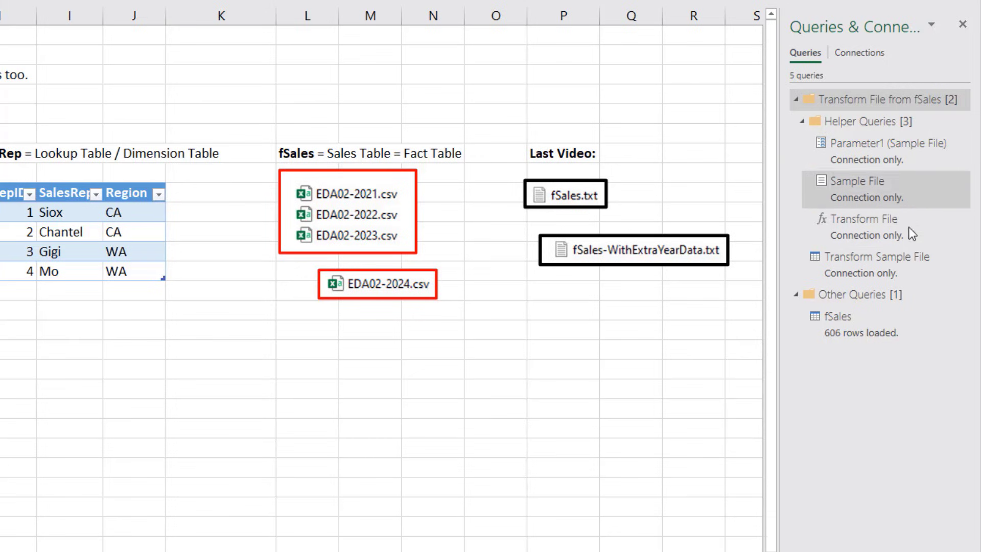
mouse_move(907, 232)
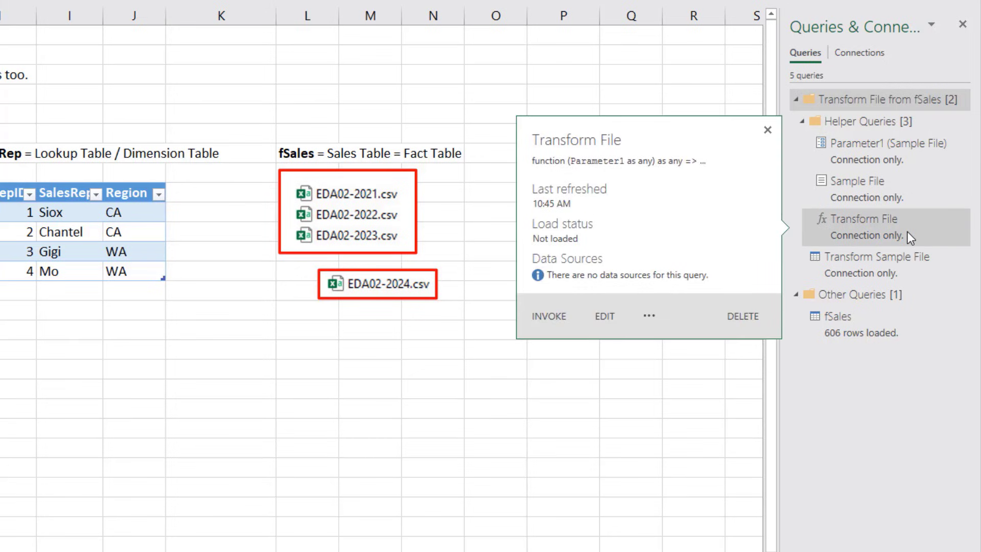
left_click(796, 100)
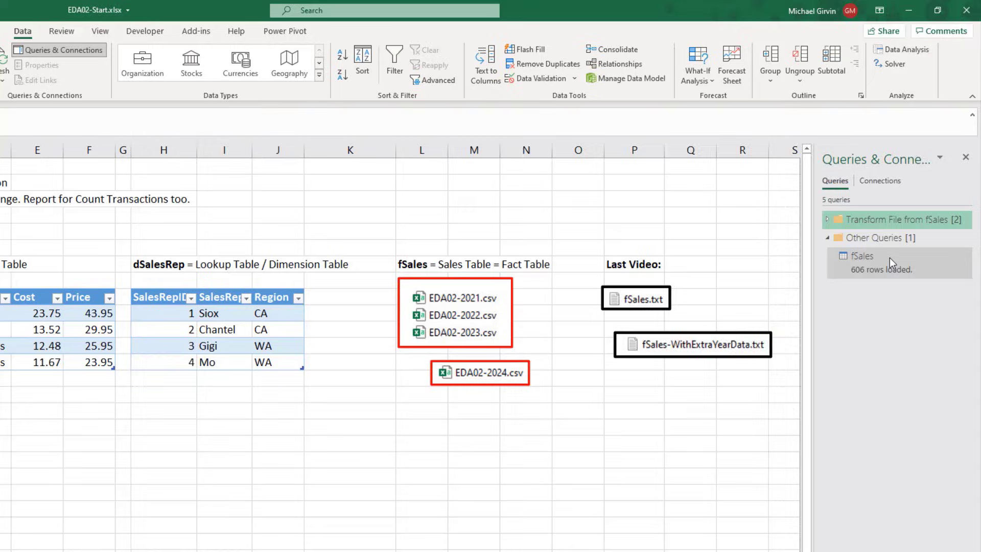
- Open the Power Pivot data model window, examine the loaded fSales table and switch back to the workbook
mouse_move(851, 146)
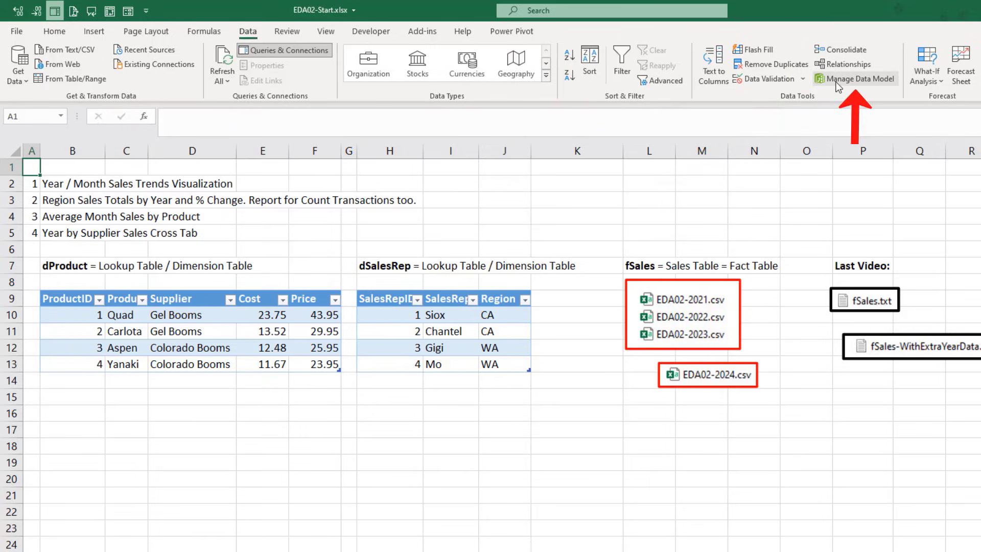
left_click(526, 35)
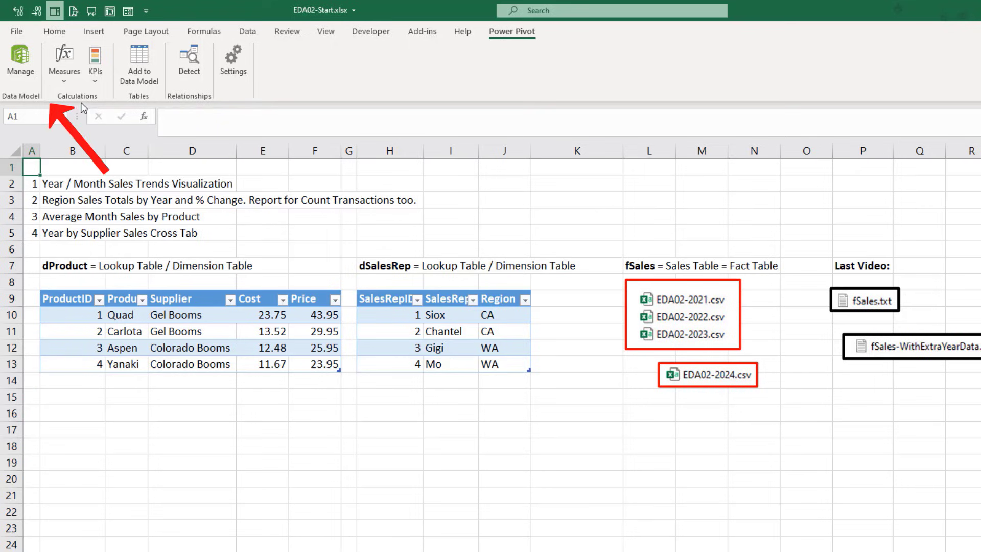
left_click(28, 74)
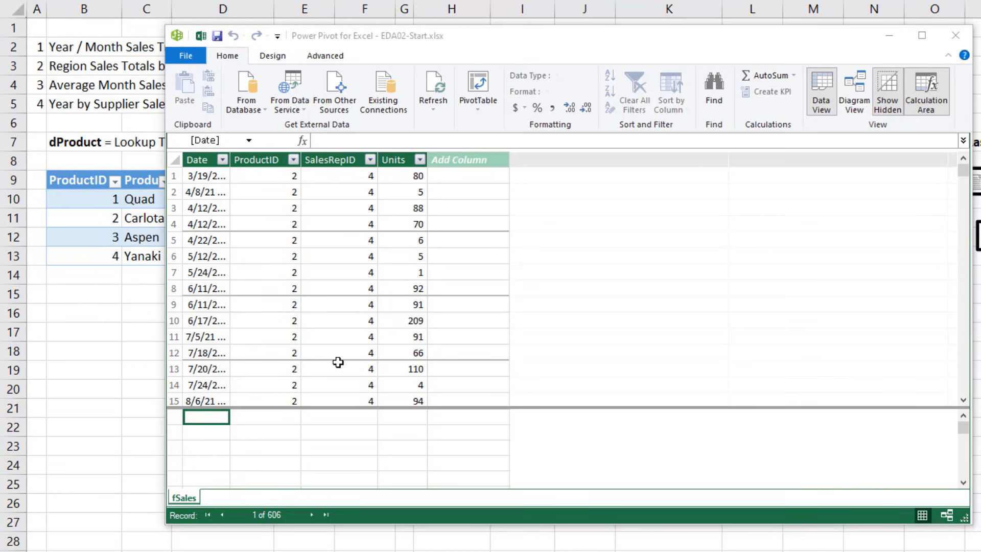
key("alt+Tab")
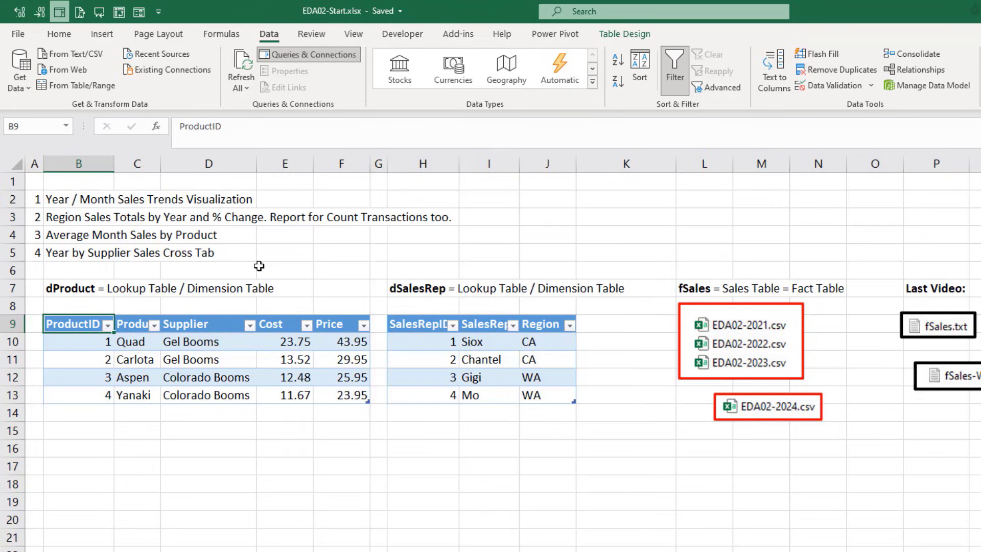
- Bring the dProduct table into Power Query and review the data types available for the Price column without changing it
left_click(557, 34)
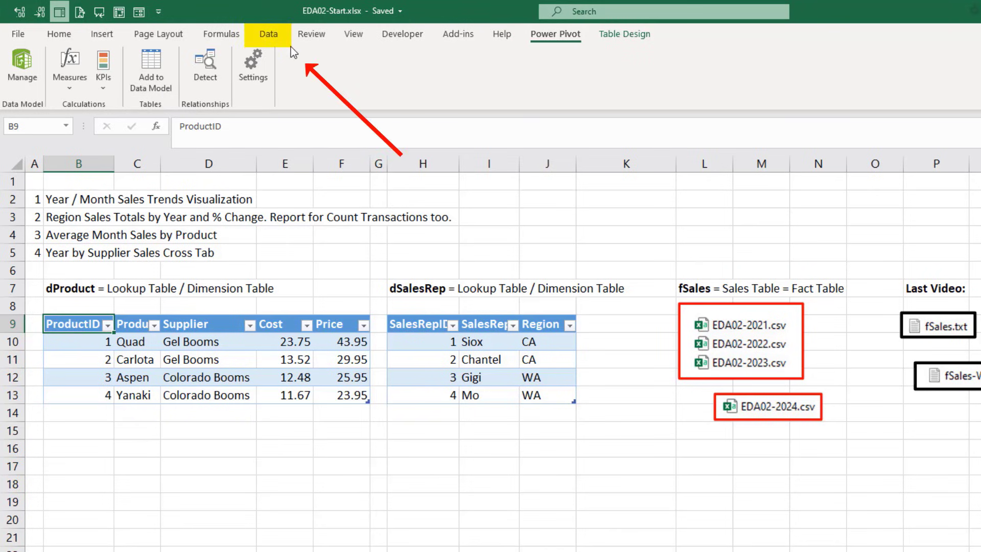
left_click(273, 34)
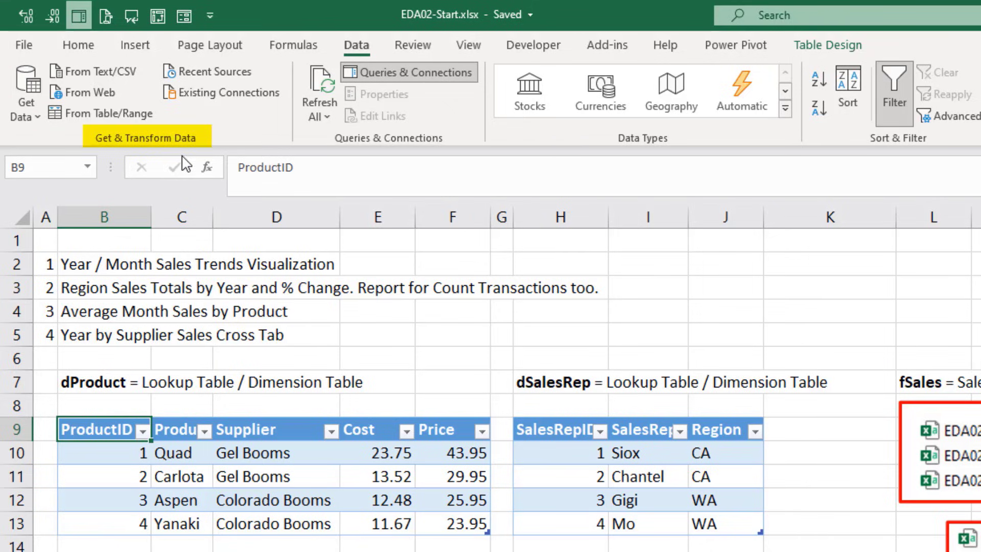
left_click(89, 119)
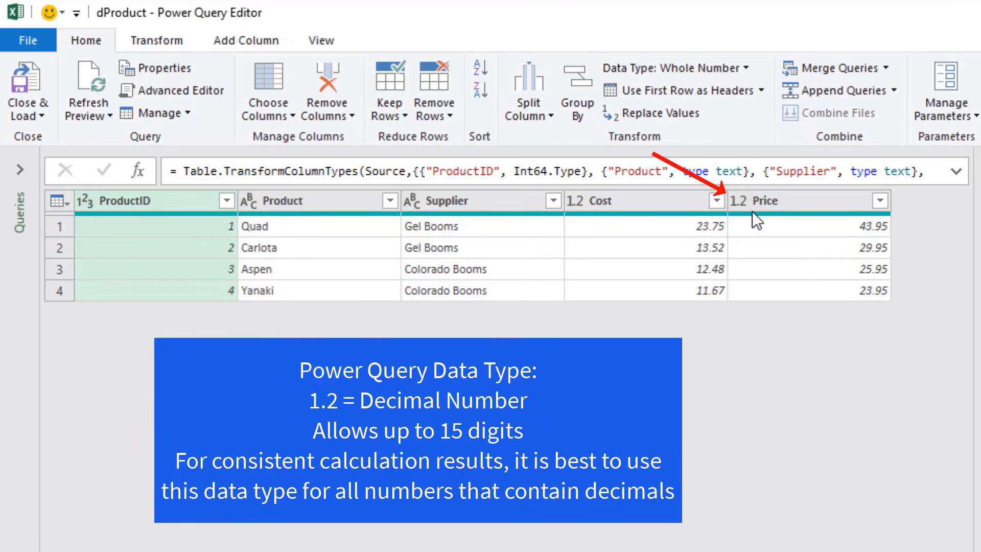
left_click(746, 203)
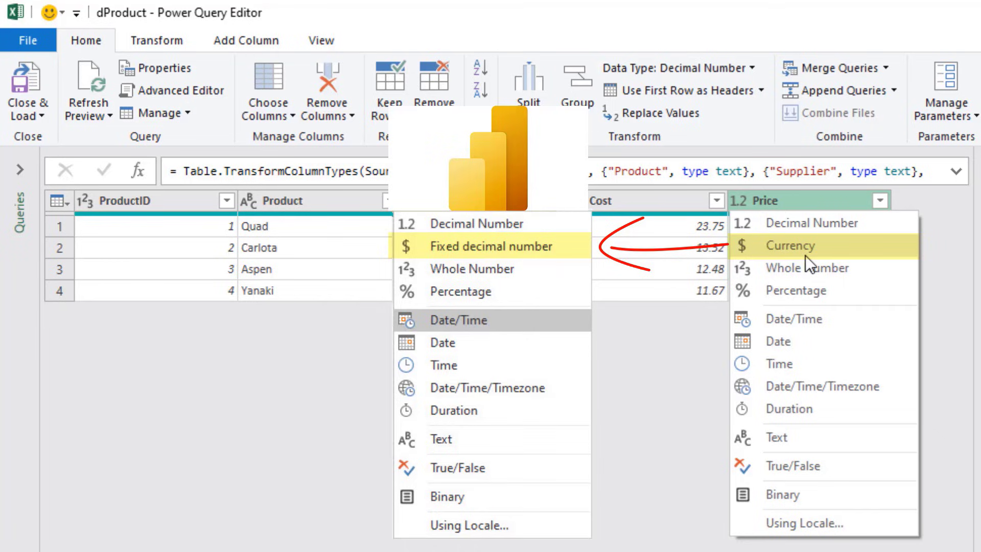
key("Escape")
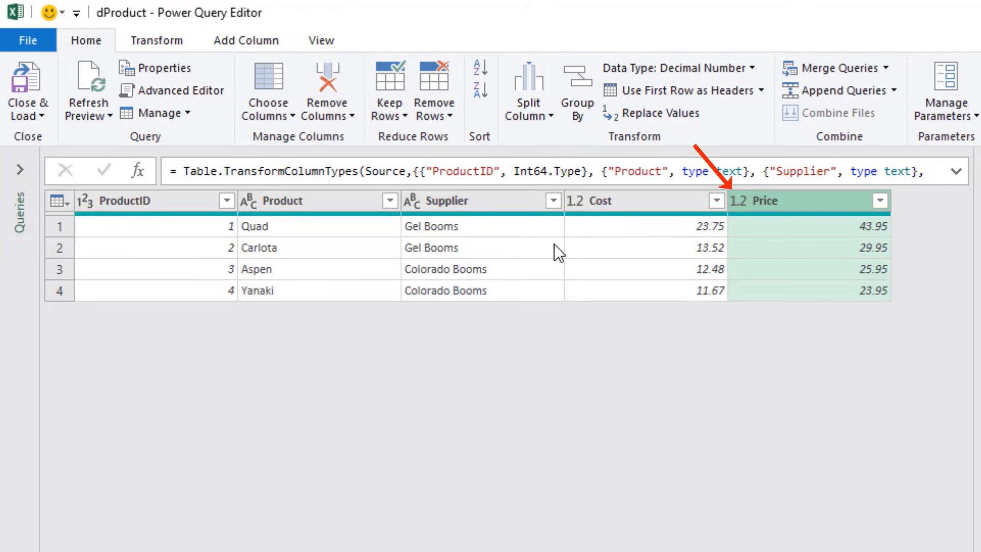
- Load the dProduct query as Only Create Connection and add its data to the Data Model
mouse_move(87, 214)
left_click(44, 114)
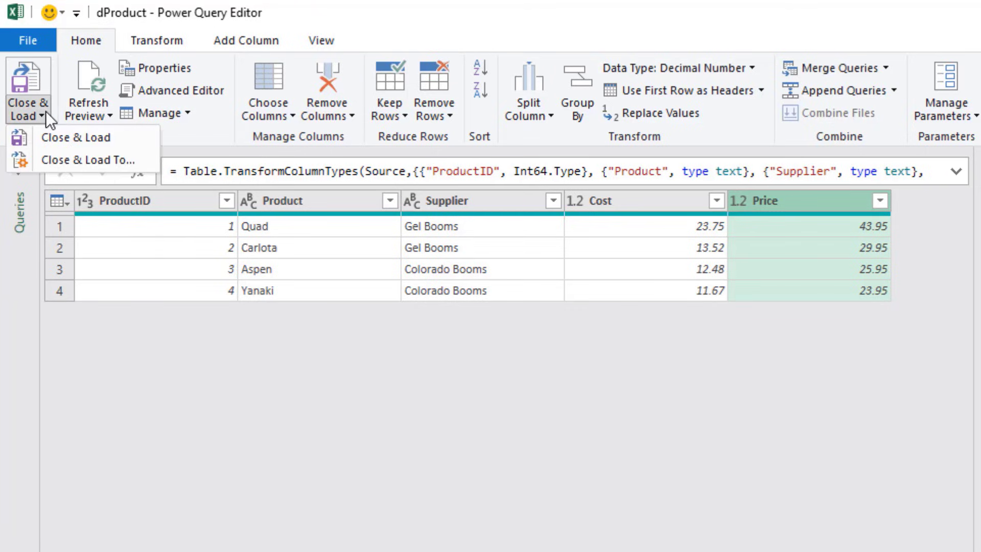
left_click(69, 157)
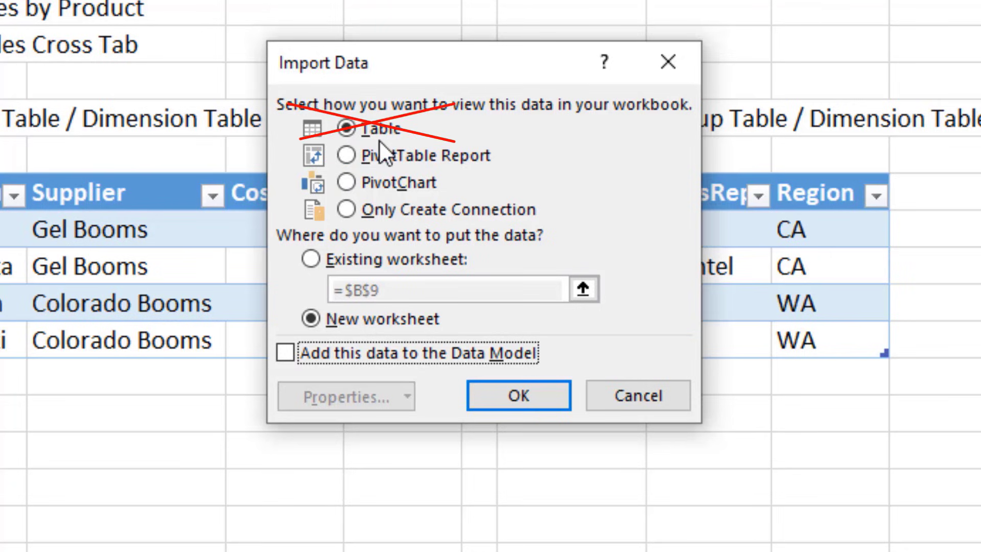
left_click(351, 210)
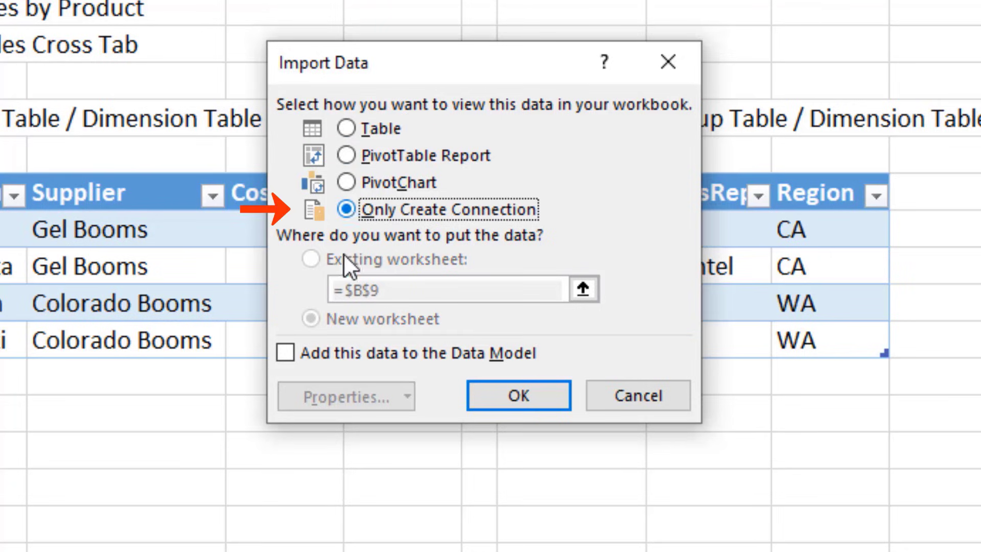
left_click(293, 351)
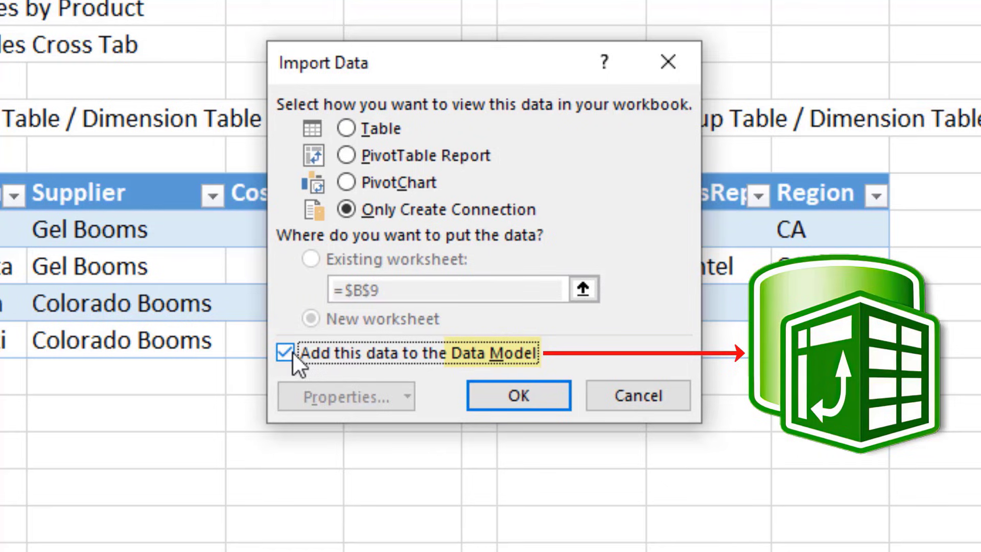
left_click(557, 390)
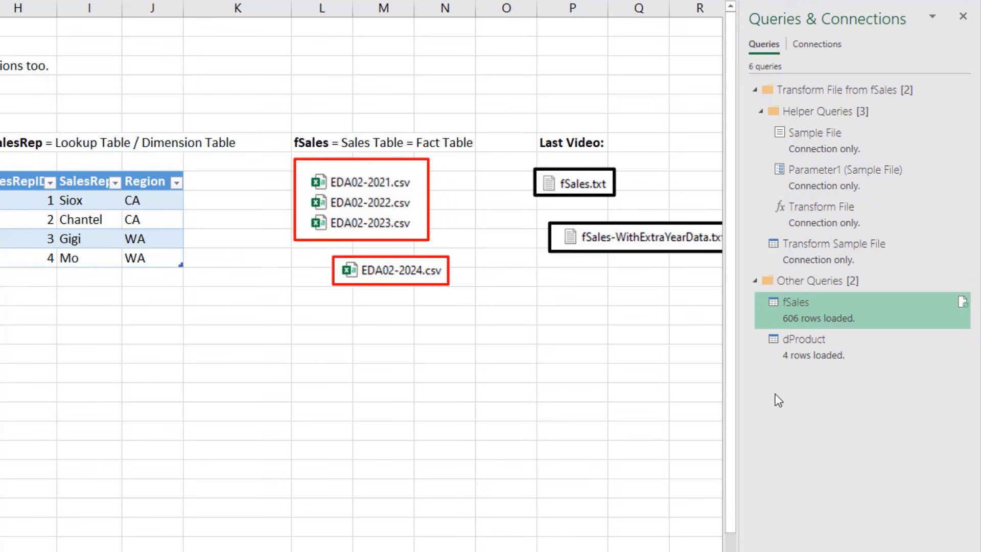
- Bring the dSalesRep table into Power Query and load it as Only Create Connection with its data added to the Data Model
mouse_move(808, 356)
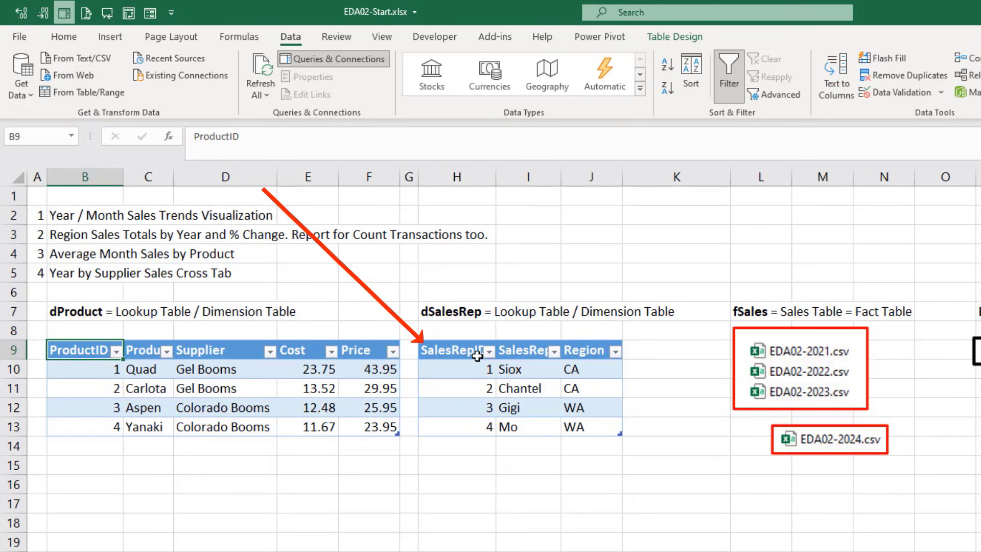
left_click(477, 356)
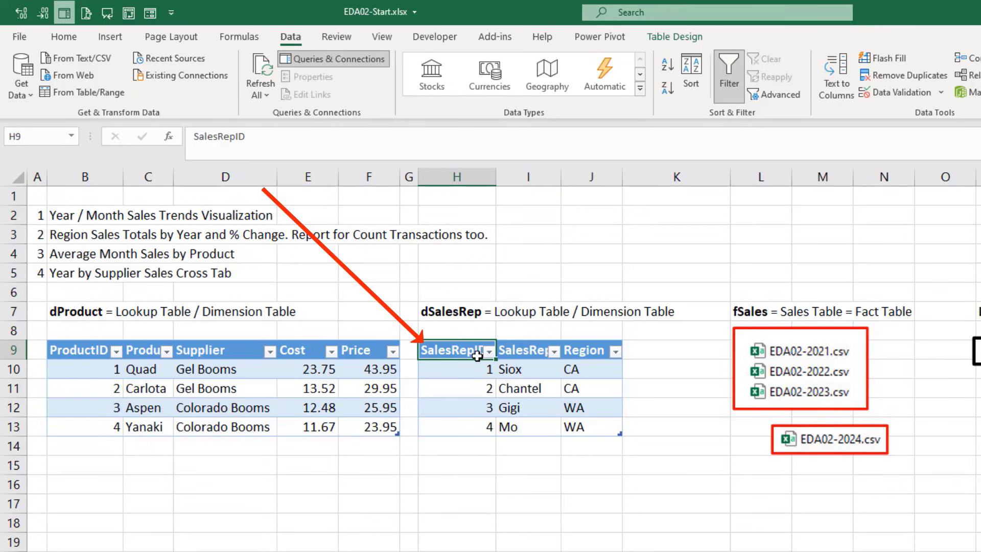
left_click(64, 93)
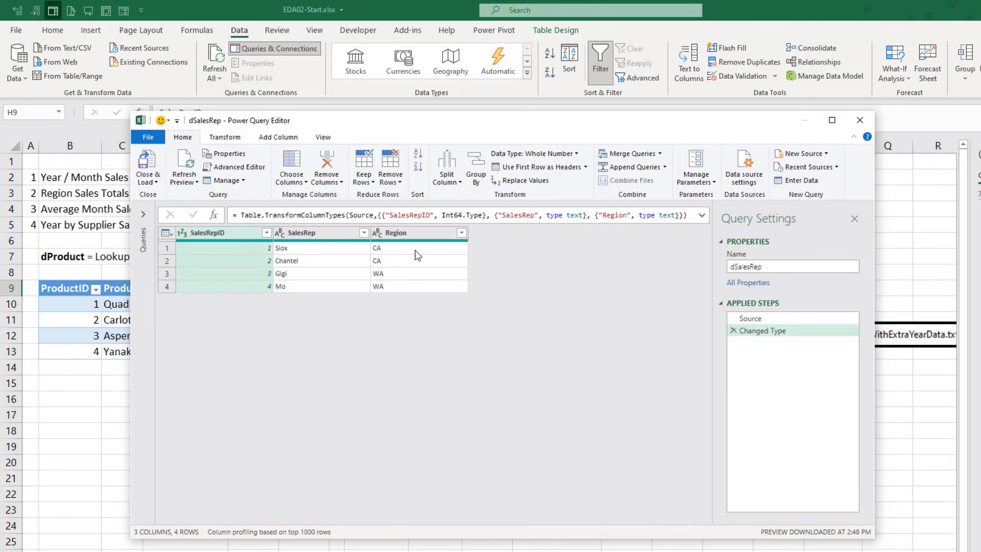
left_click(157, 182)
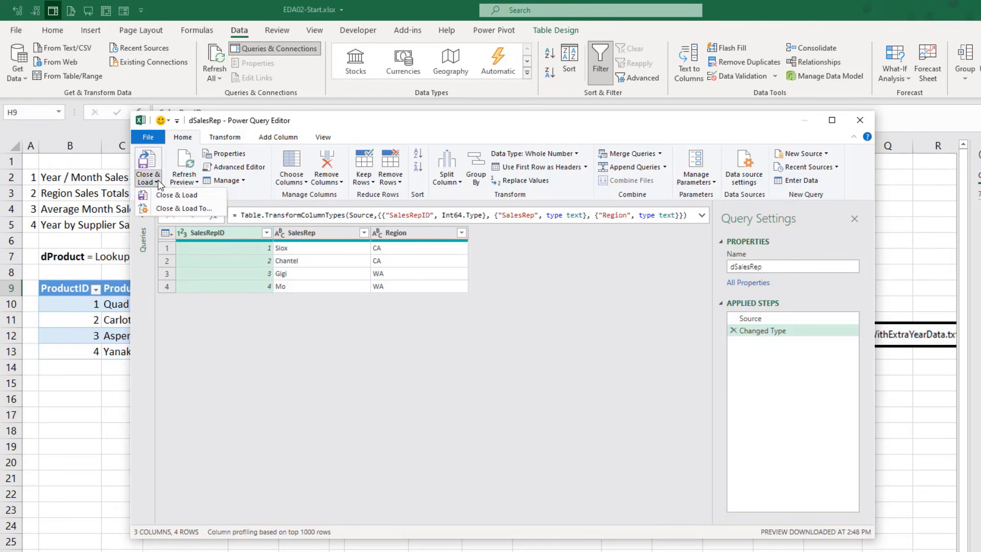
left_click(180, 209)
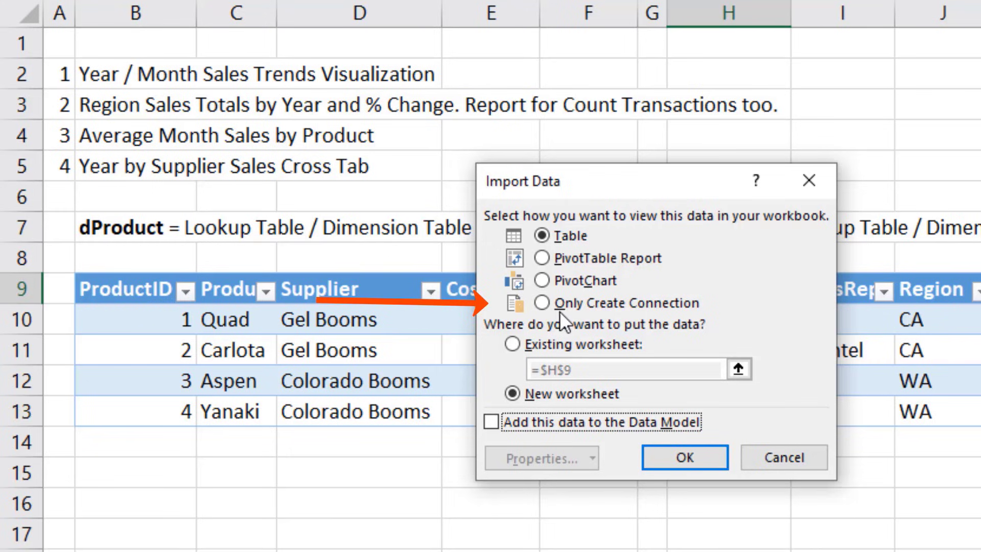
left_click(549, 302)
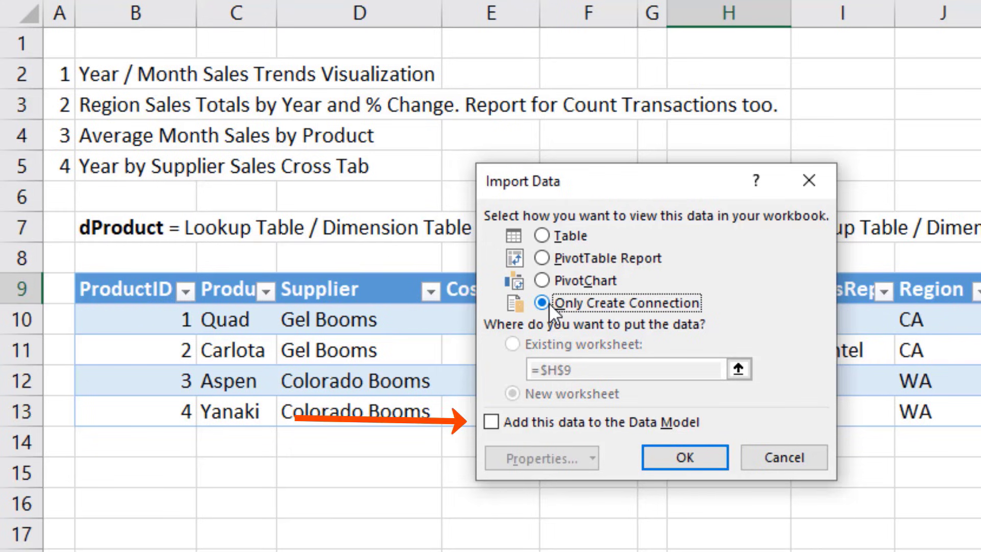
left_click(493, 422)
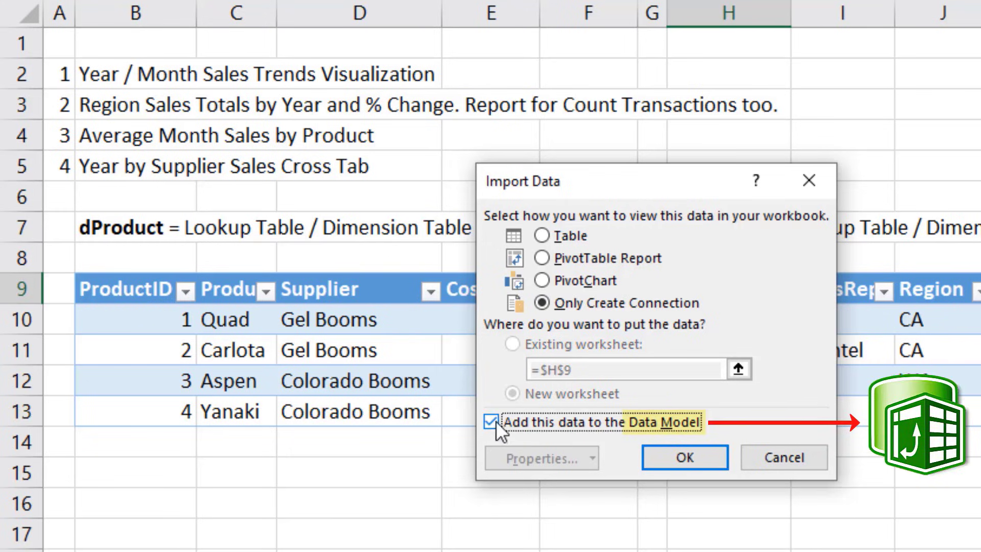
left_click(688, 458)
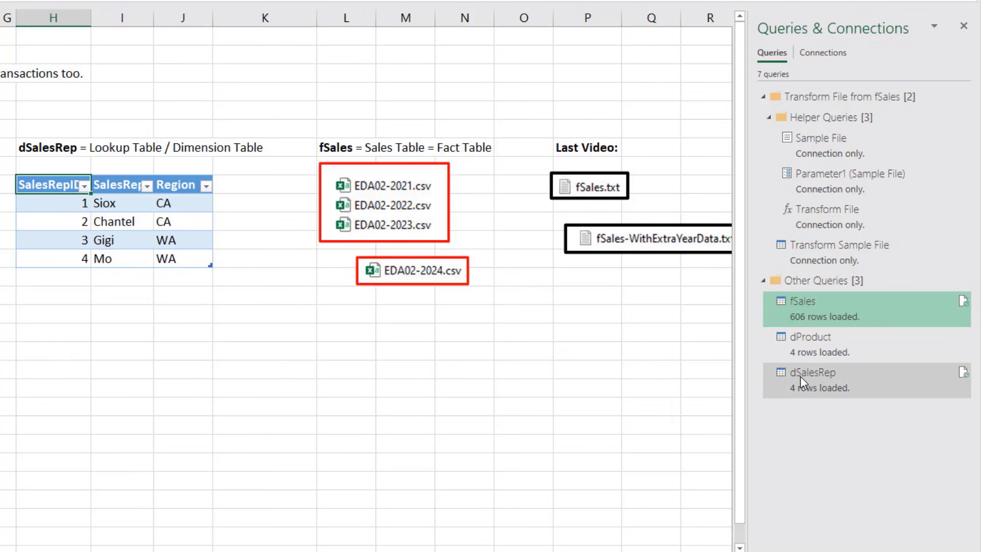
- Open the data model in Power Pivot and view the dProduct table
mouse_move(800, 376)
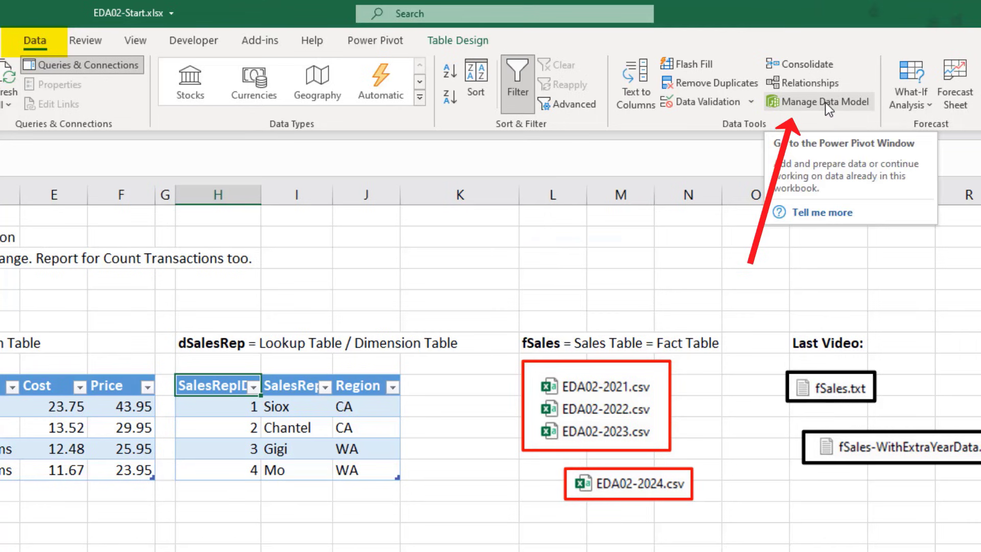
left_click(826, 102)
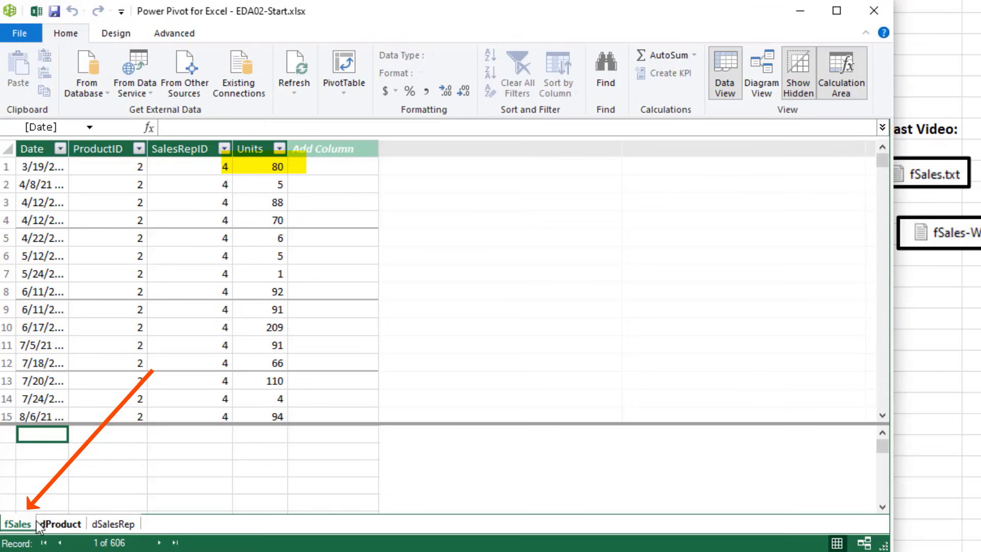
left_click(47, 526)
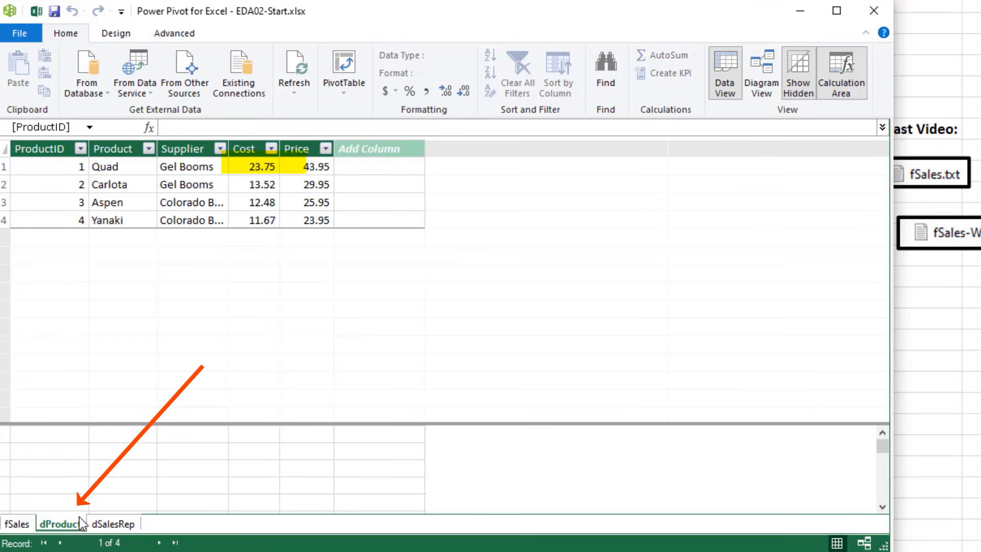
- Look through the records of the dSalesRep, fSales and dProduct tables in the data model
left_click(120, 525)
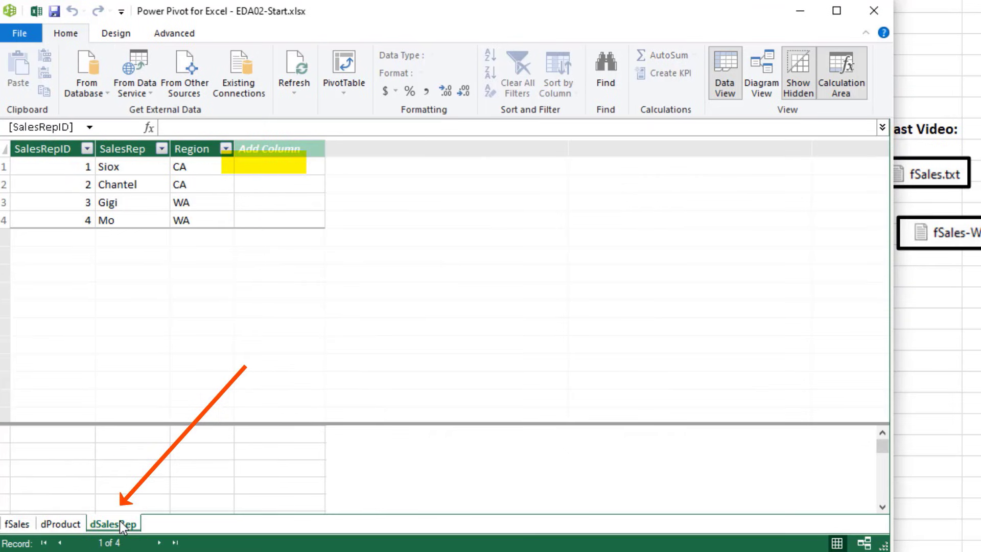
left_click(29, 522)
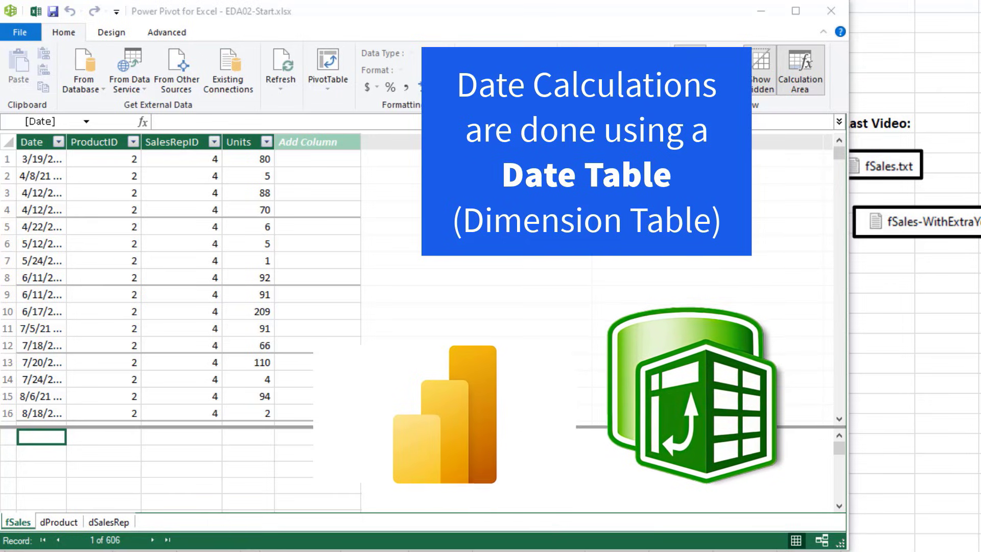
left_click(69, 519)
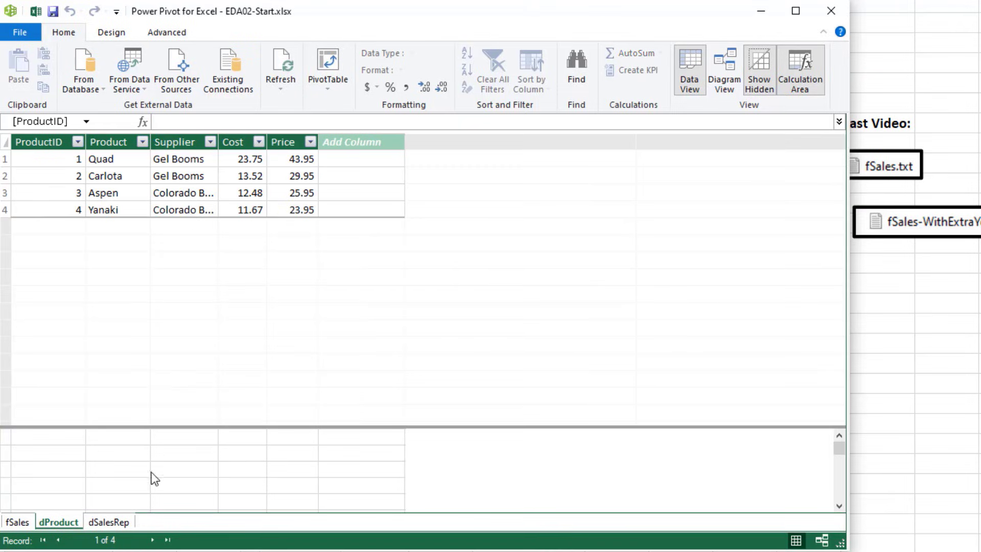
left_click(108, 522)
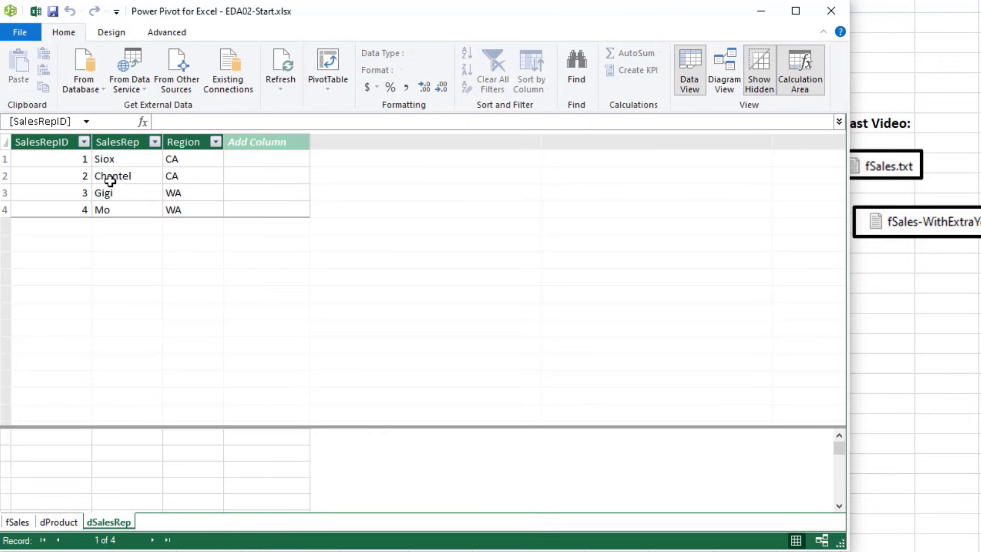
left_click(73, 523)
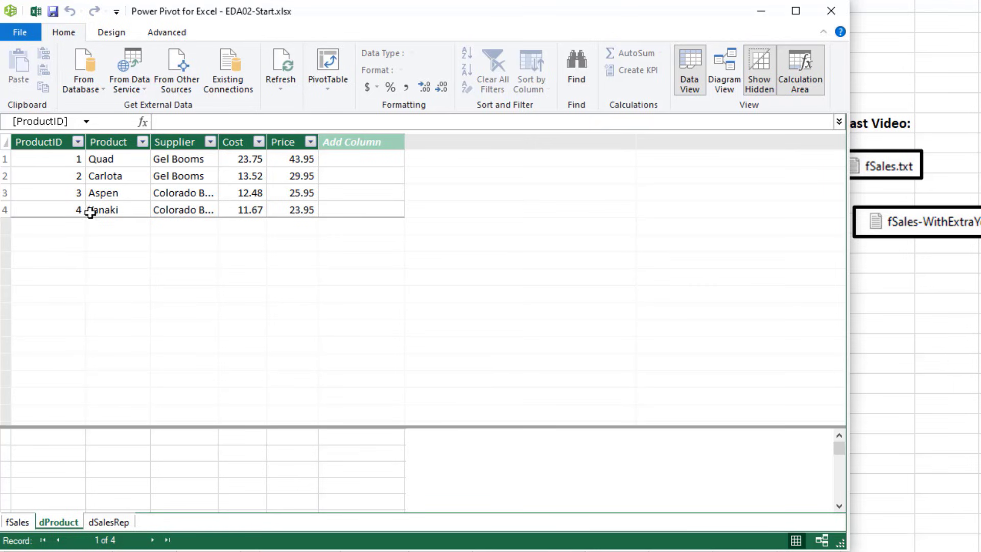
- Create a new automatic date table in the data model from the dates in the fSales table
left_click(19, 522)
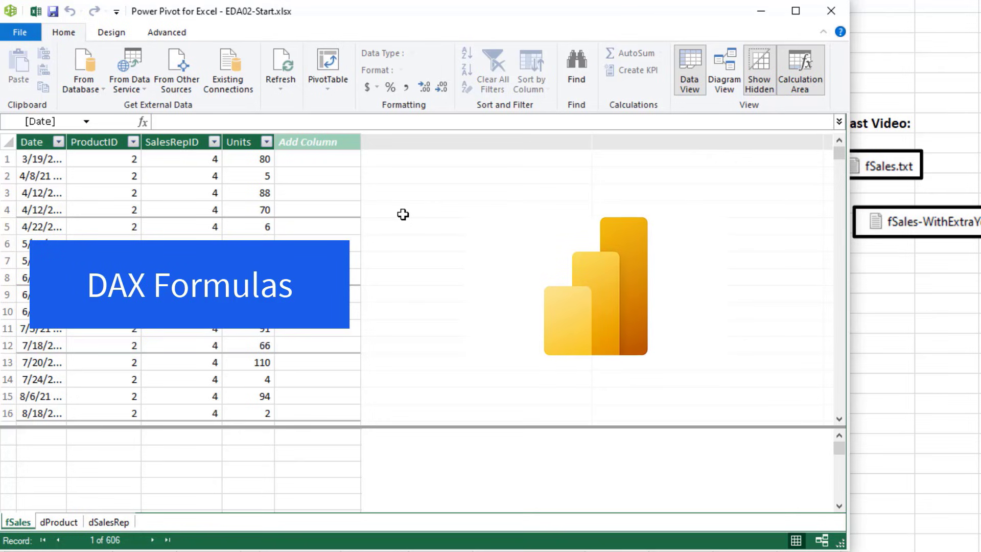
left_click(64, 204)
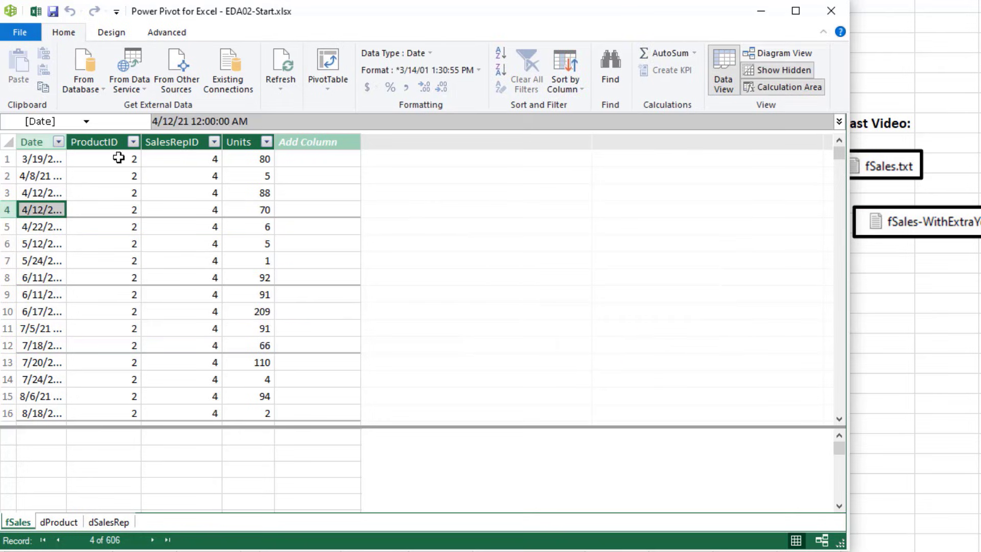
left_click(119, 35)
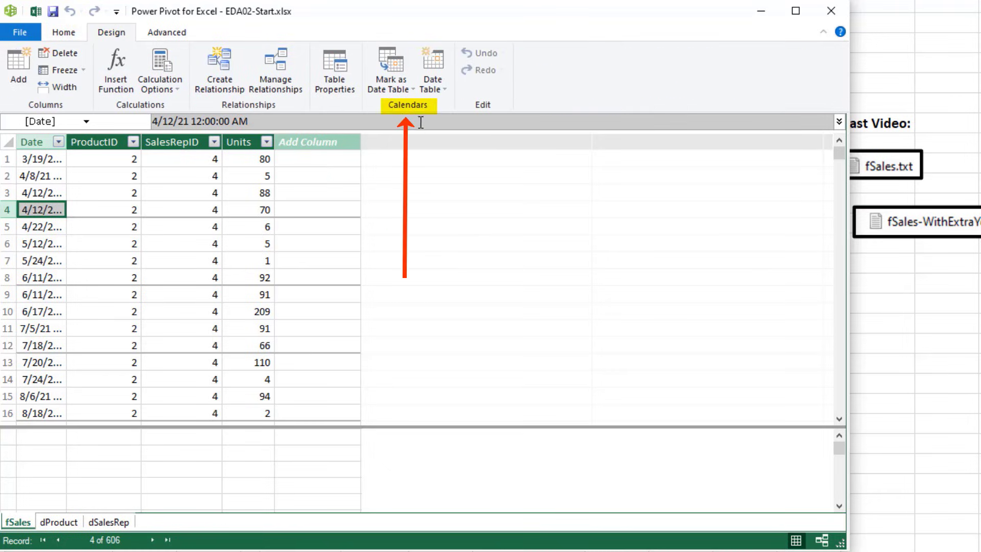
left_click(443, 88)
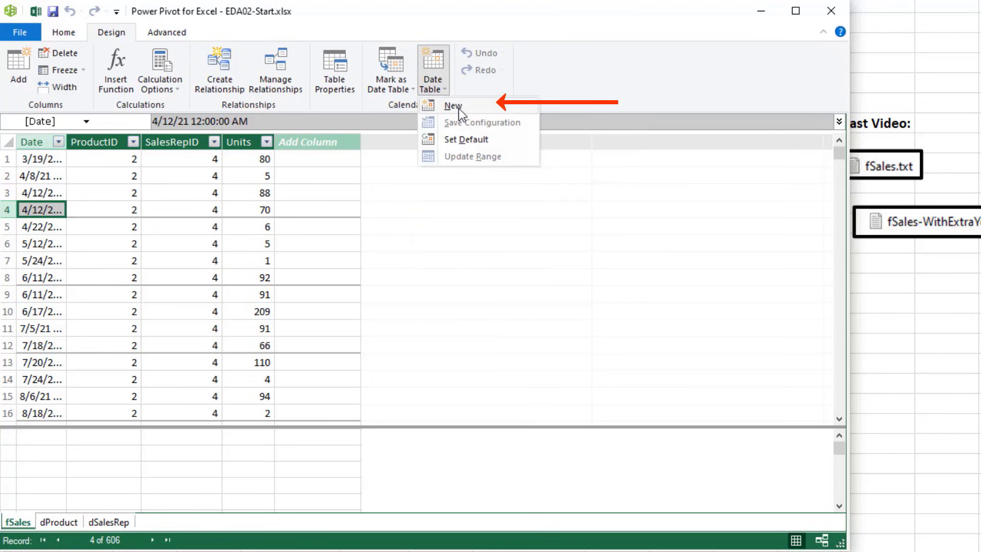
left_click(460, 110)
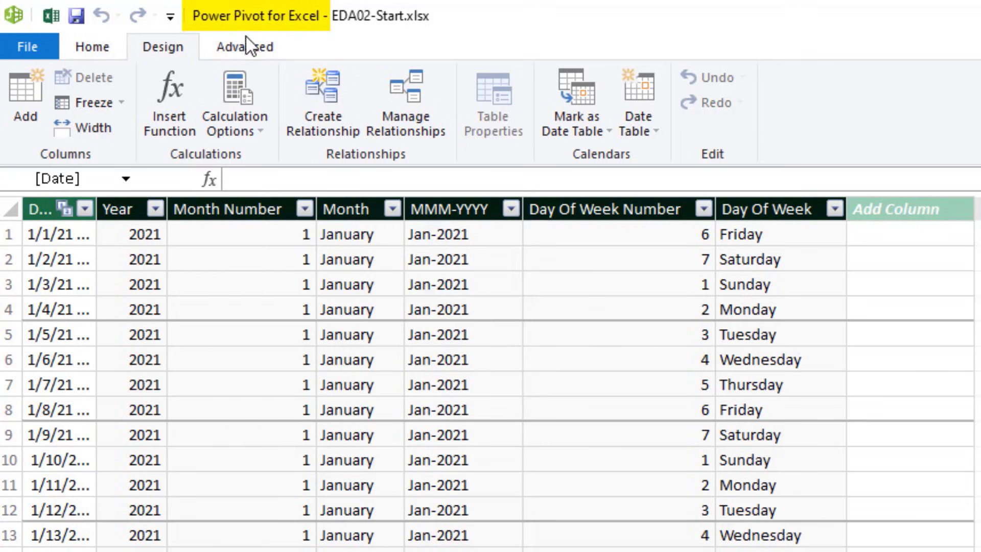
- Review the start and end dates in the new date table's range settings
left_click(660, 131)
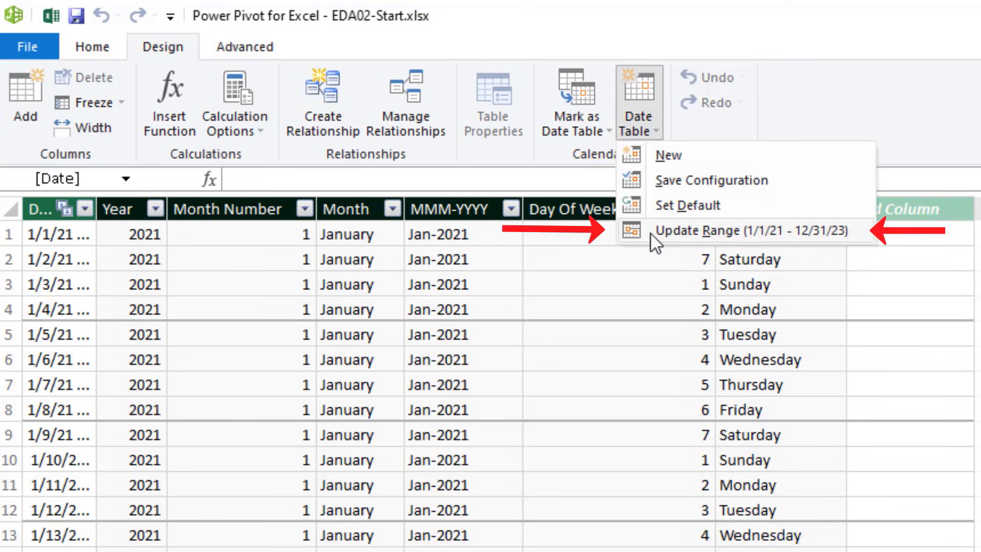
left_click(670, 232)
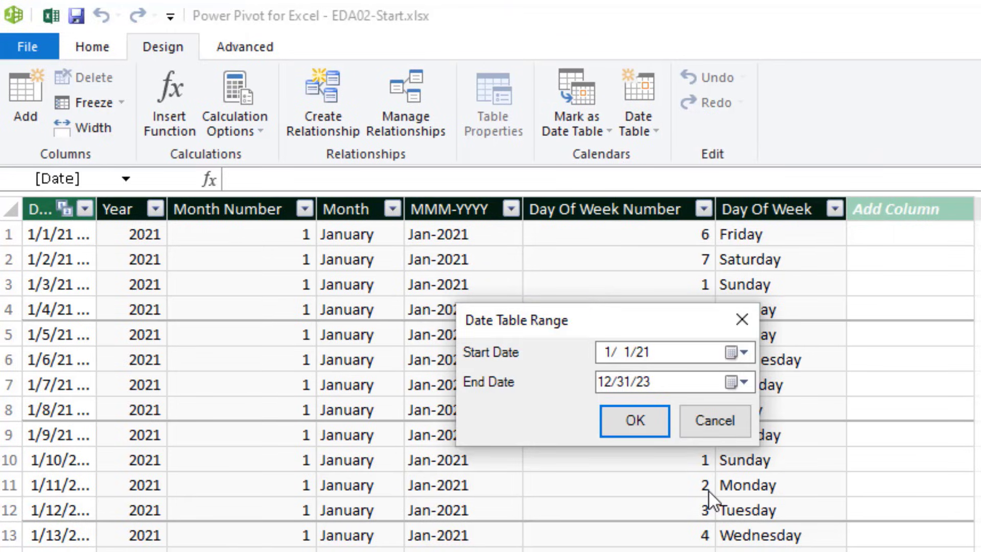
key("Return")
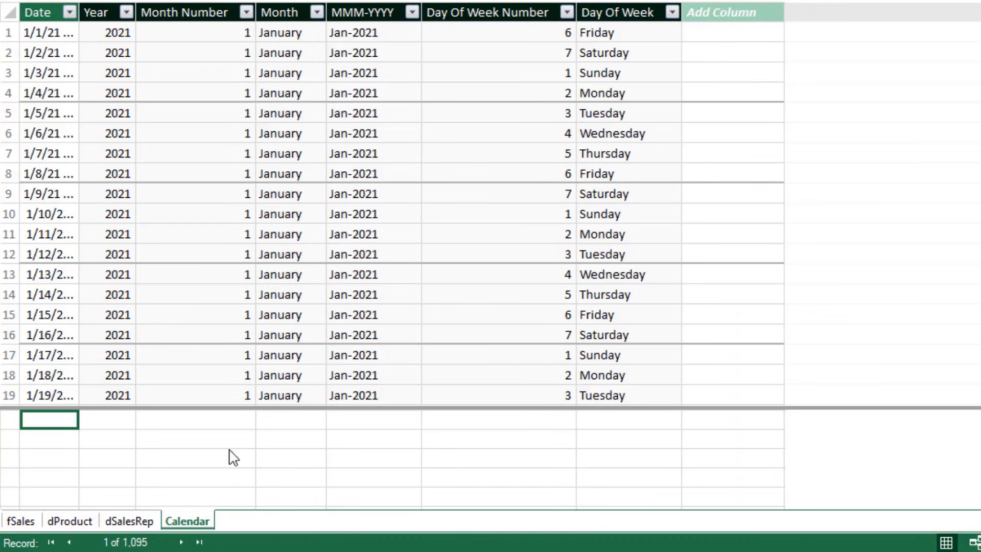
- Rename the Calendar table as dDate, and view fSales before returning to the date table
double_click(182, 520)
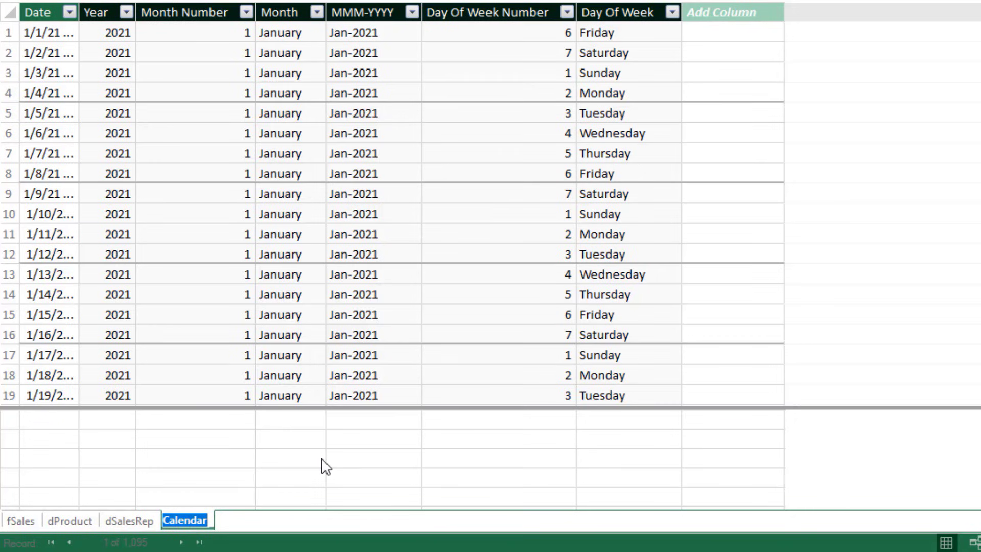
type("d")
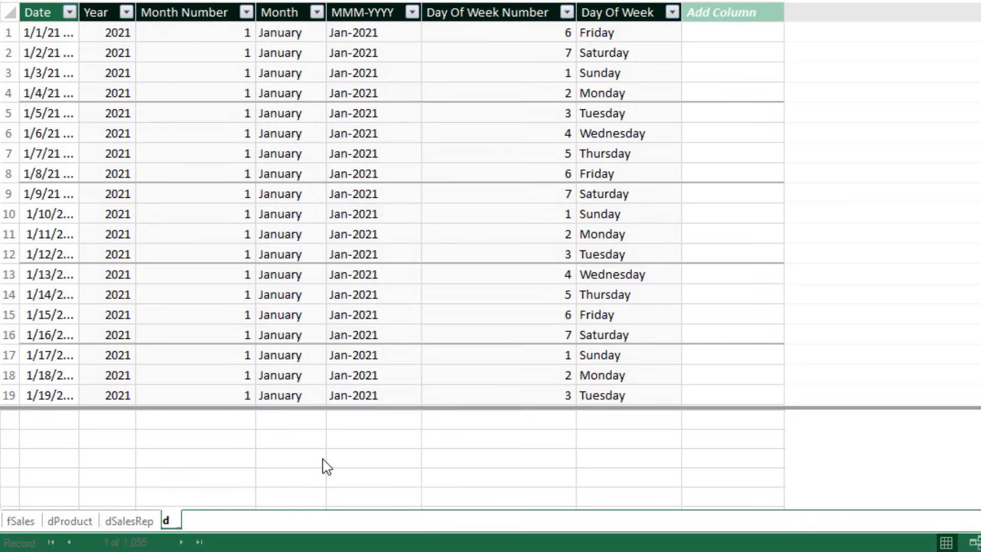
type("Date")
key("Return")
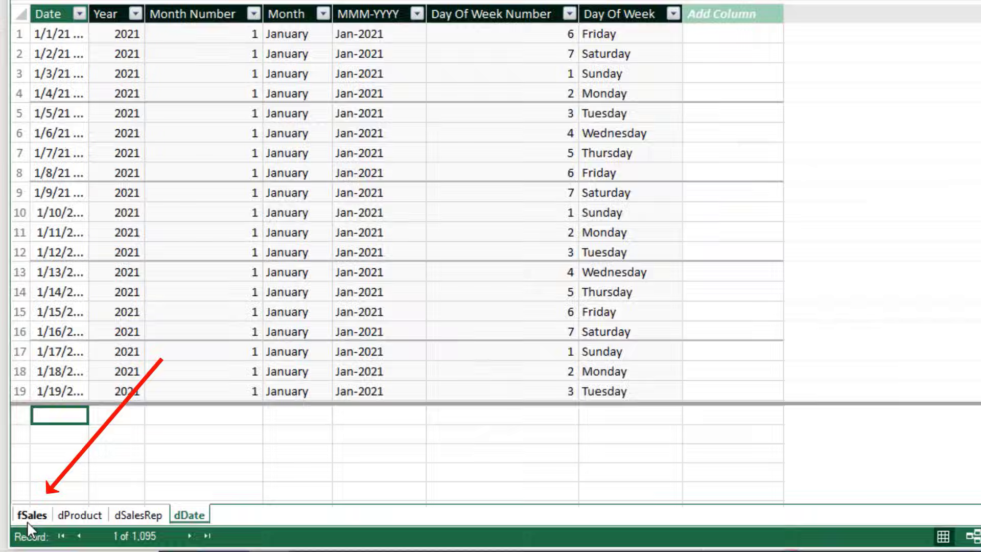
left_click(29, 519)
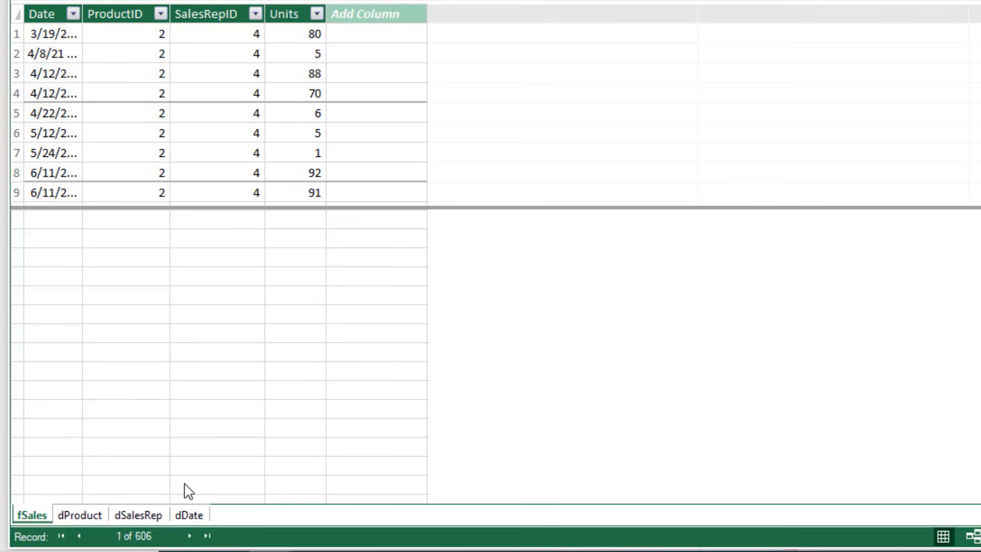
left_click(203, 515)
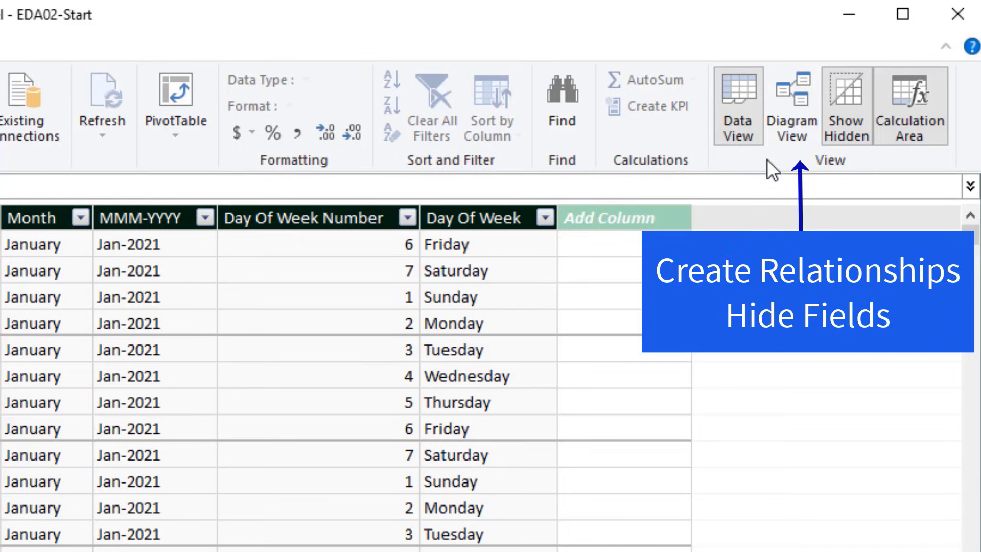
- Show the model as a diagram, enlarge fSales and dDate, and place dProduct above dSalesRep to the right of fSales
left_click(794, 134)
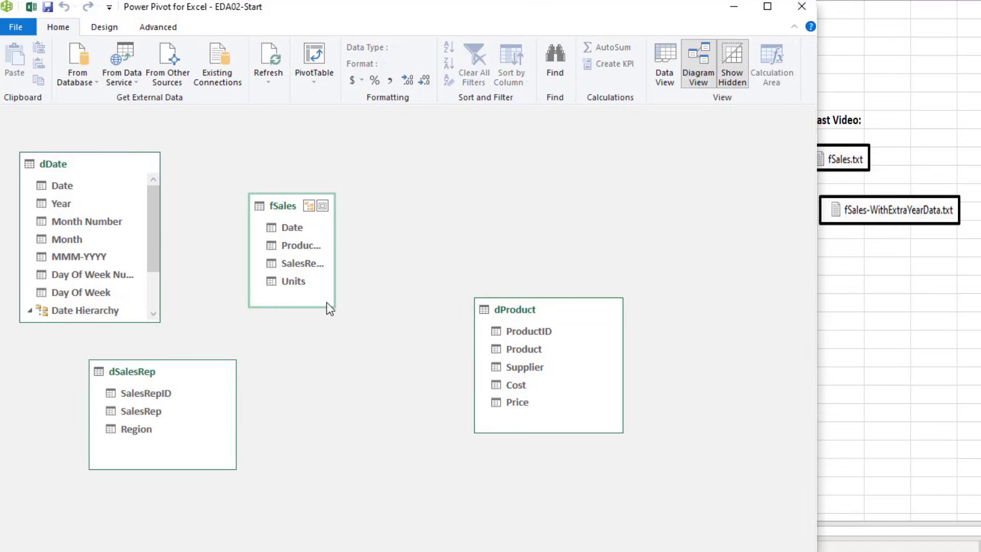
left_click_drag(333, 305, 418, 323)
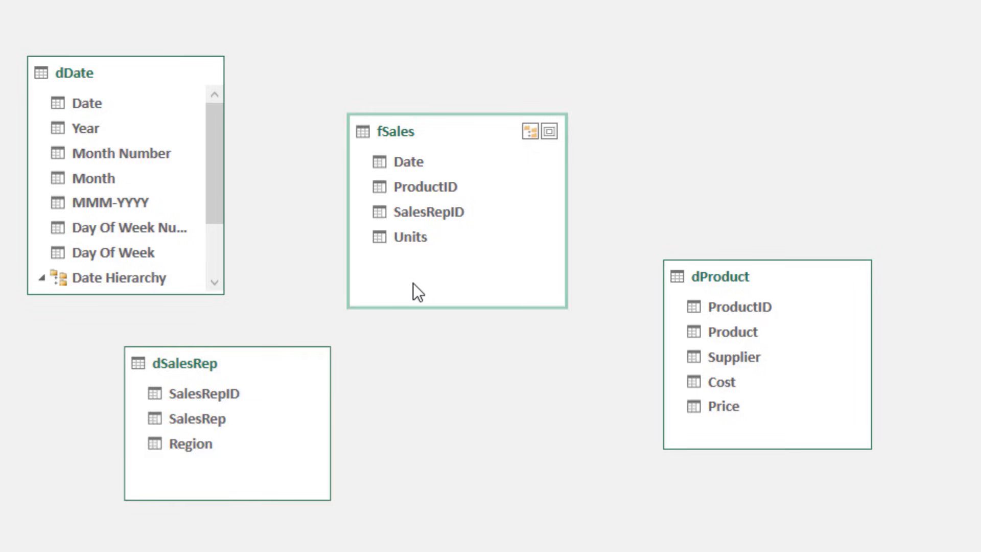
left_click_drag(730, 279, 715, 62)
left_click_drag(163, 378, 719, 314)
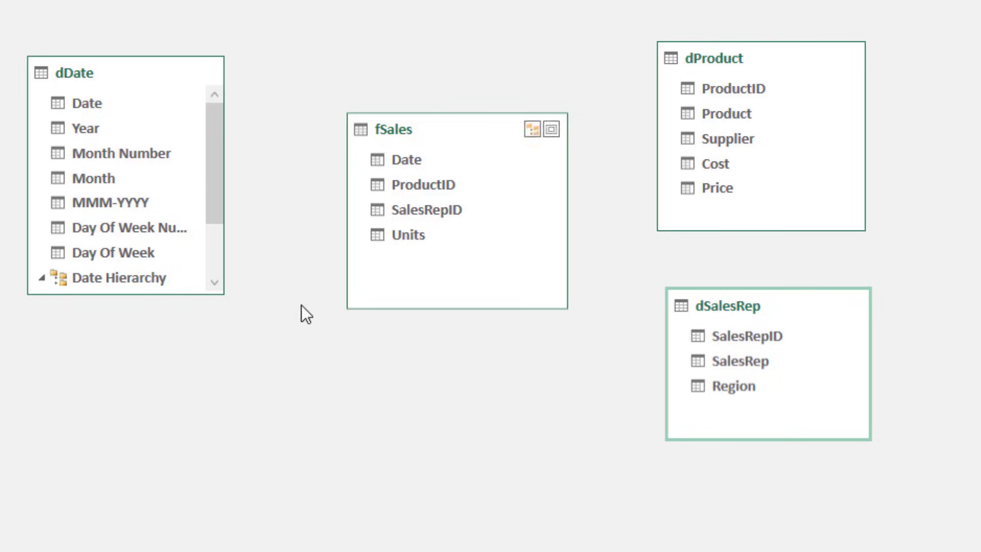
left_click_drag(222, 292, 279, 435)
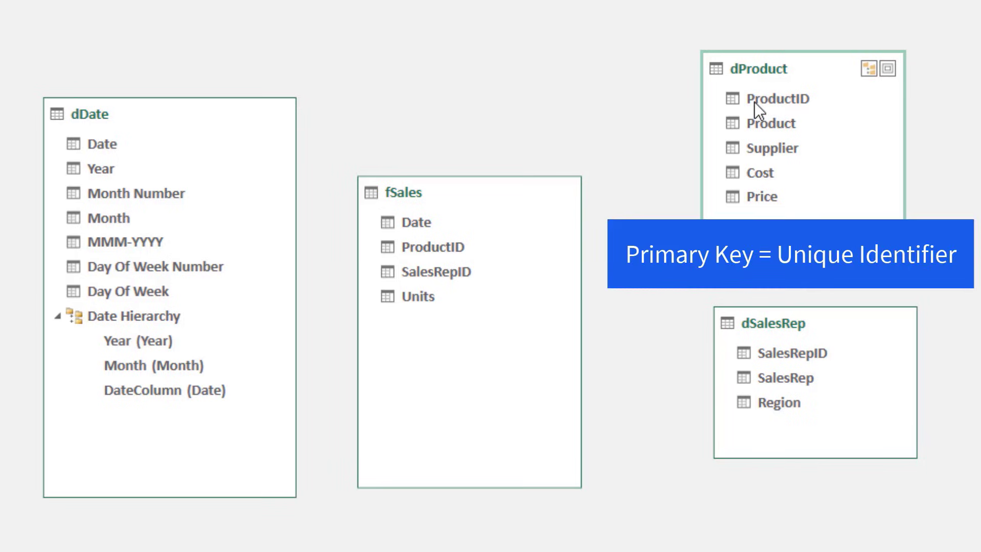
- Relate ProductID in dProduct to ProductID in fSales, and move dProduct lower to reroute the relationship line
left_click_drag(766, 97, 461, 240)
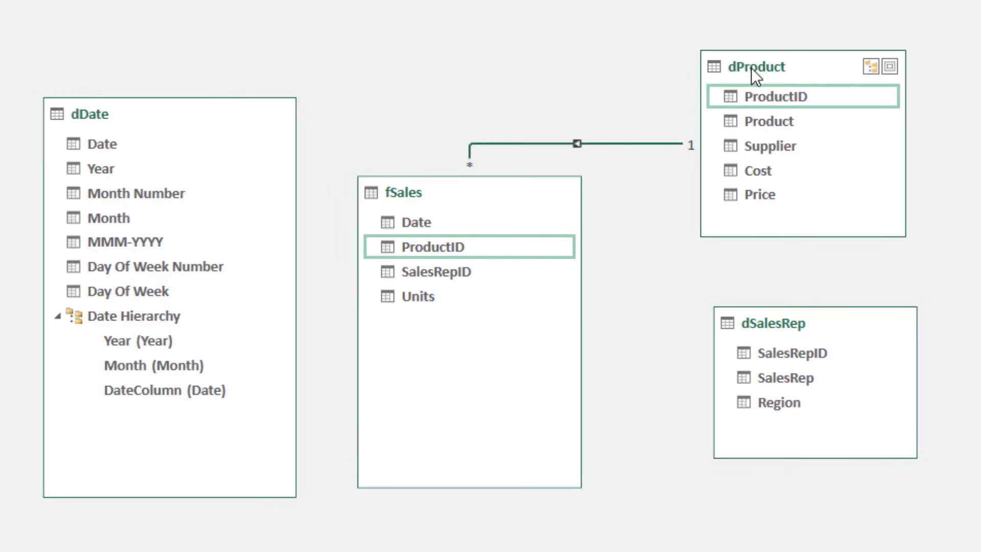
left_click_drag(751, 68, 757, 115)
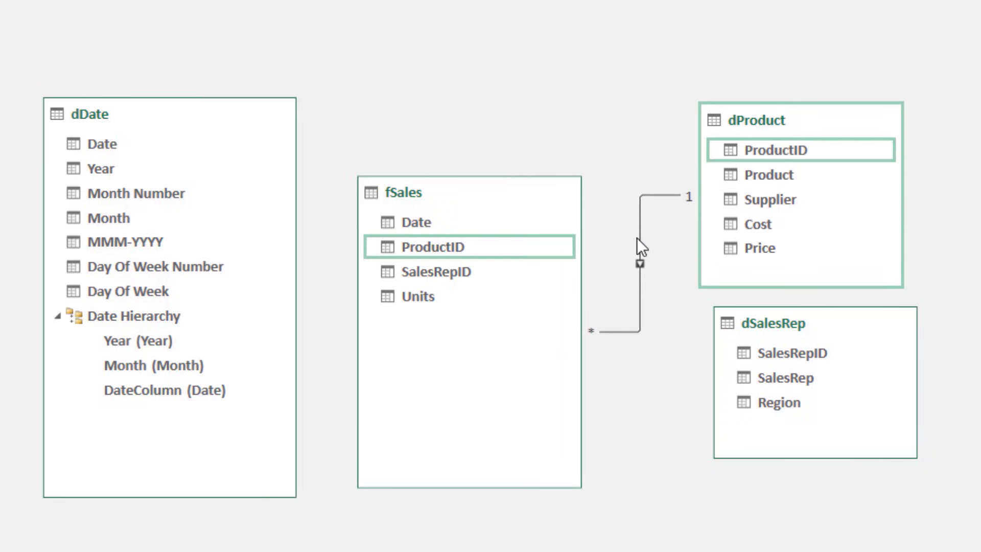
left_click(777, 150)
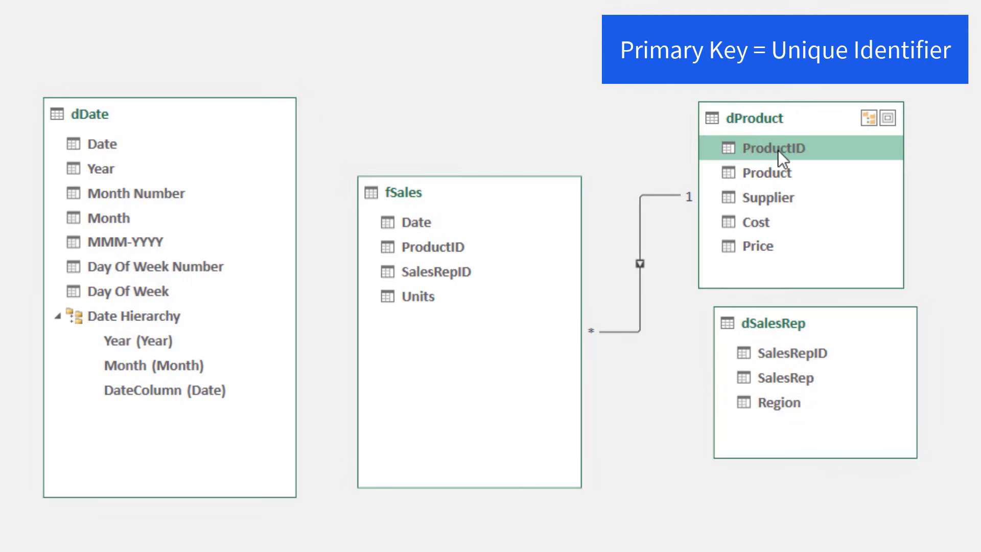
left_click(446, 250)
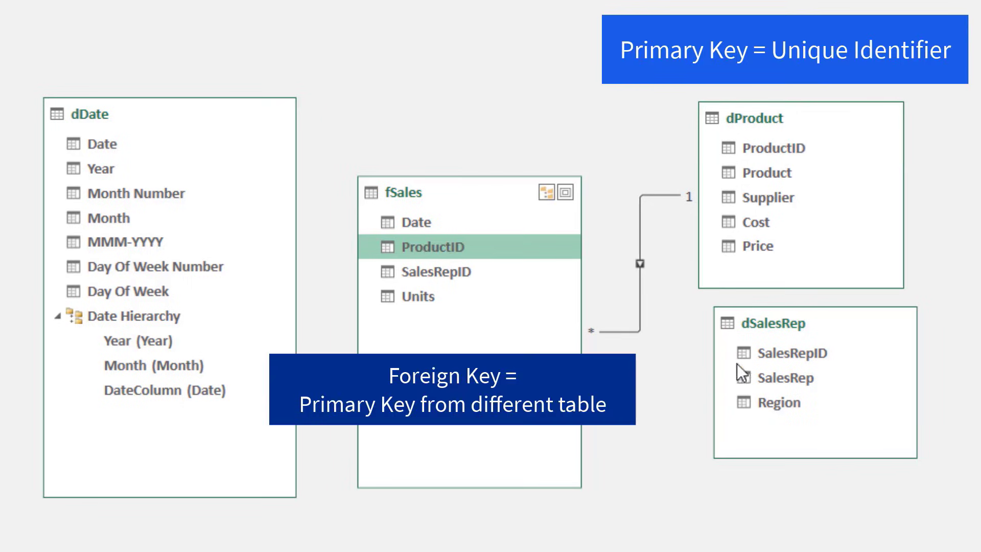
- Relate the SalesRepID fields of dSalesRep and fSales and the Date fields of fSales and dDate, and move dDate up slightly
left_click(799, 358)
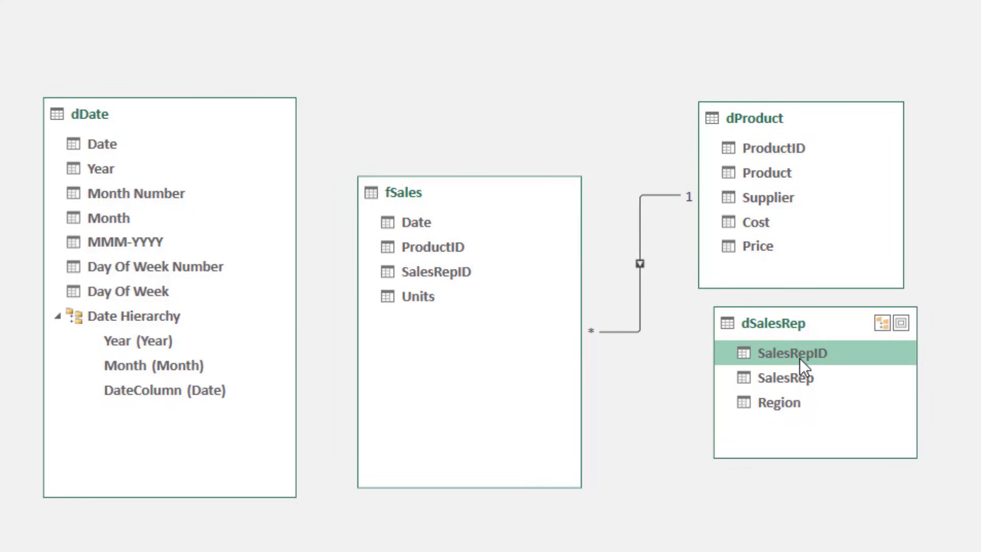
left_click_drag(799, 357, 467, 279)
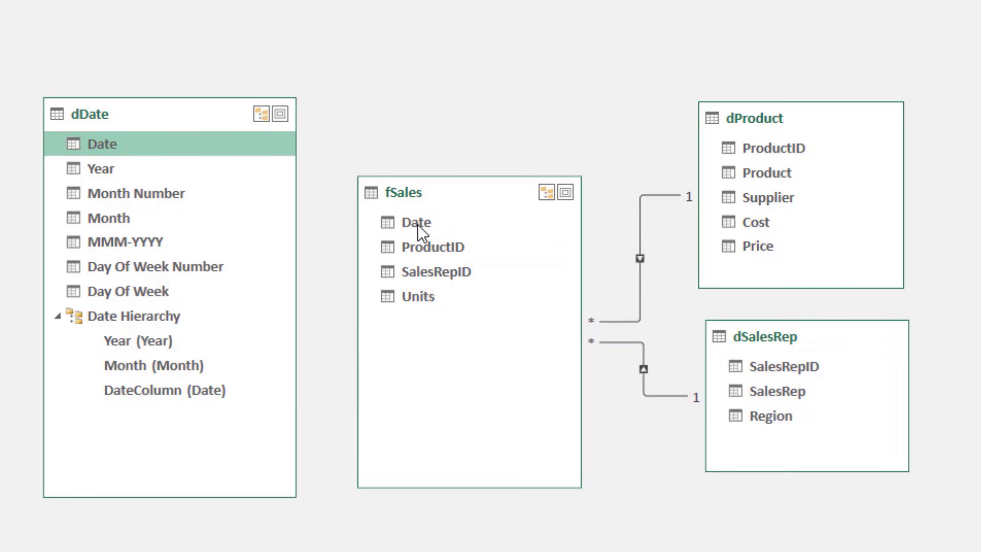
left_click_drag(410, 222, 123, 146)
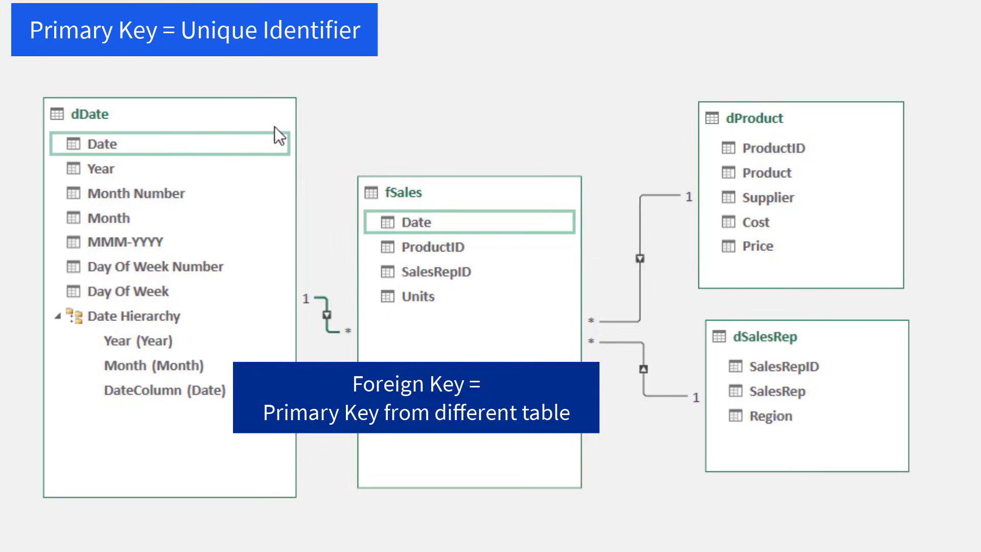
left_click_drag(193, 112, 182, 70)
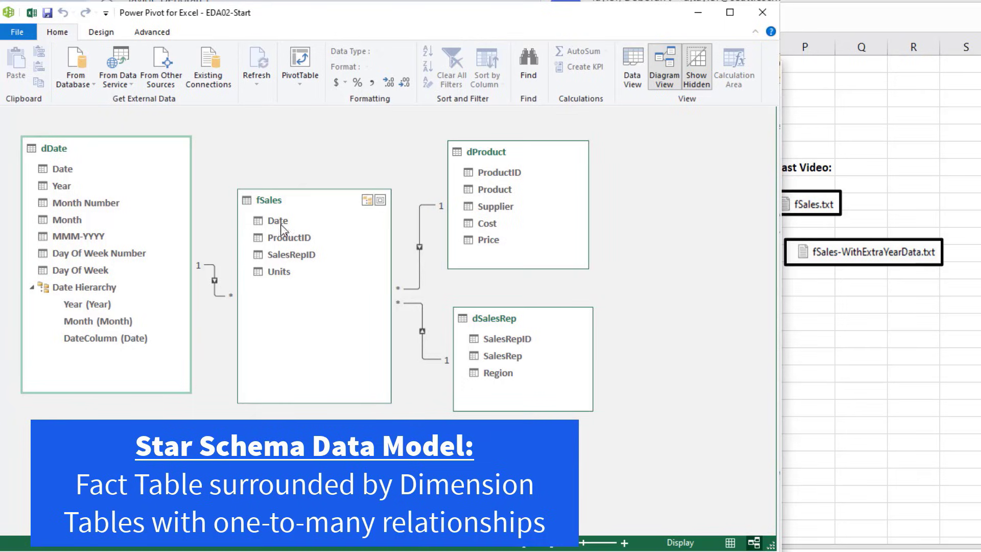
- Return to the dDate table data and permanently delete the MMM-YYYY, Day Of Week Number and Day Of Week columns
left_click(636, 83)
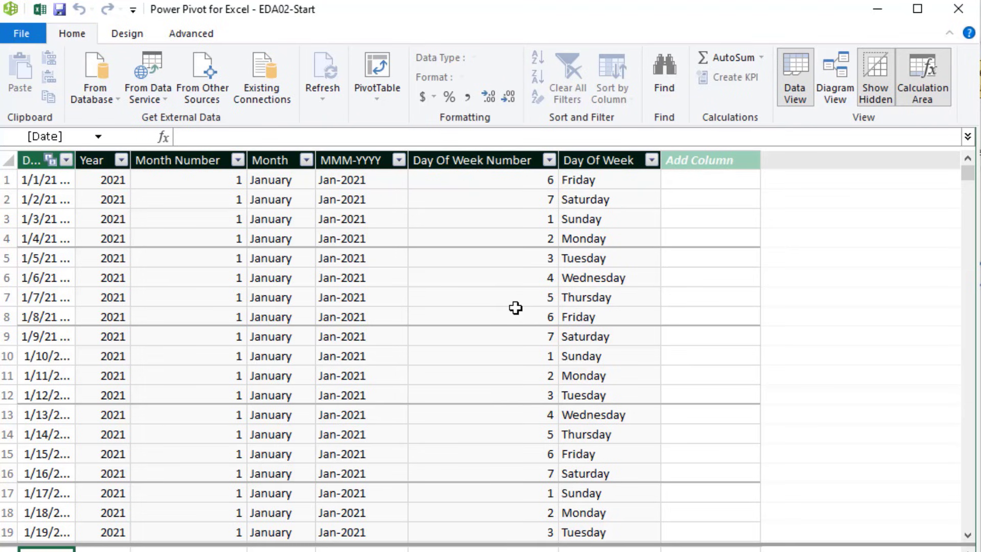
left_click(388, 160)
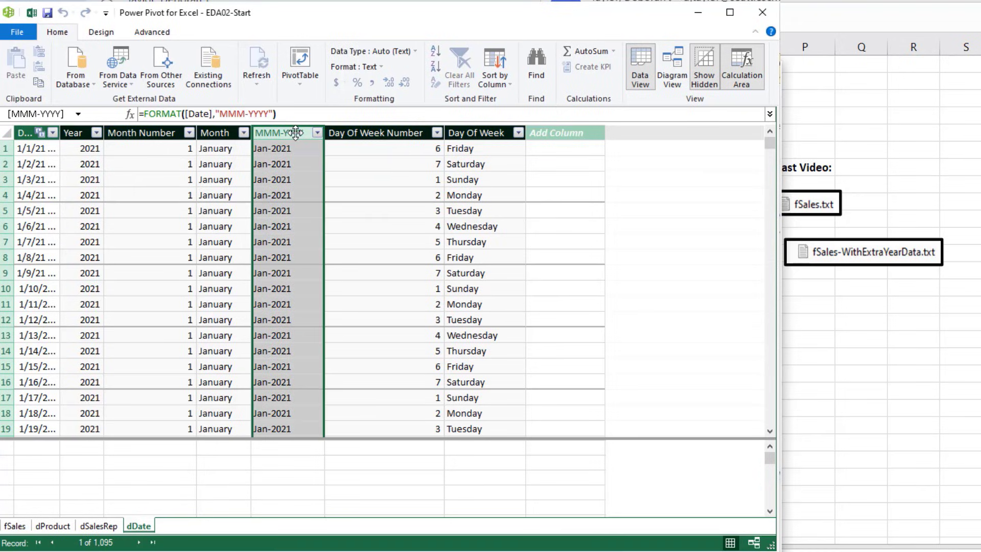
left_click(493, 133, "shift")
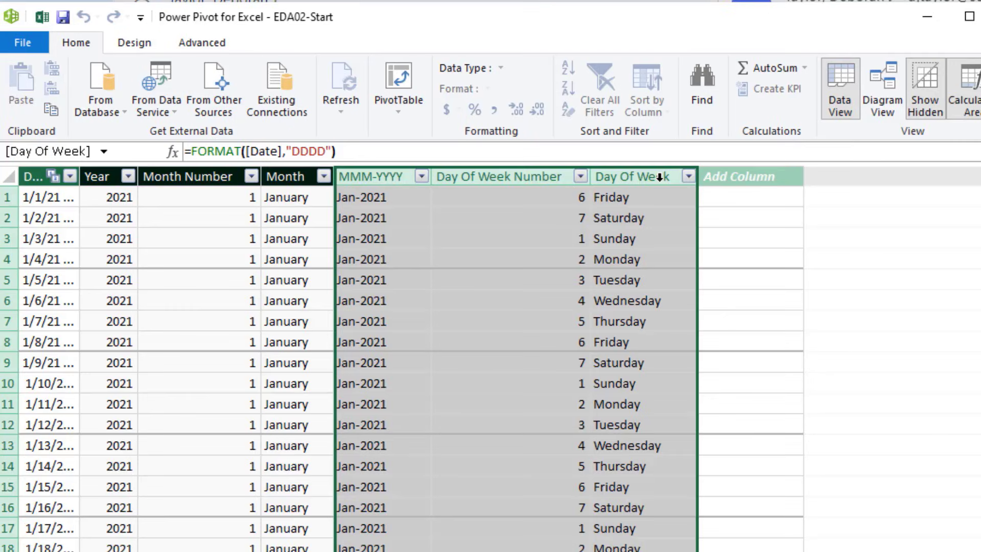
right_click(494, 133)
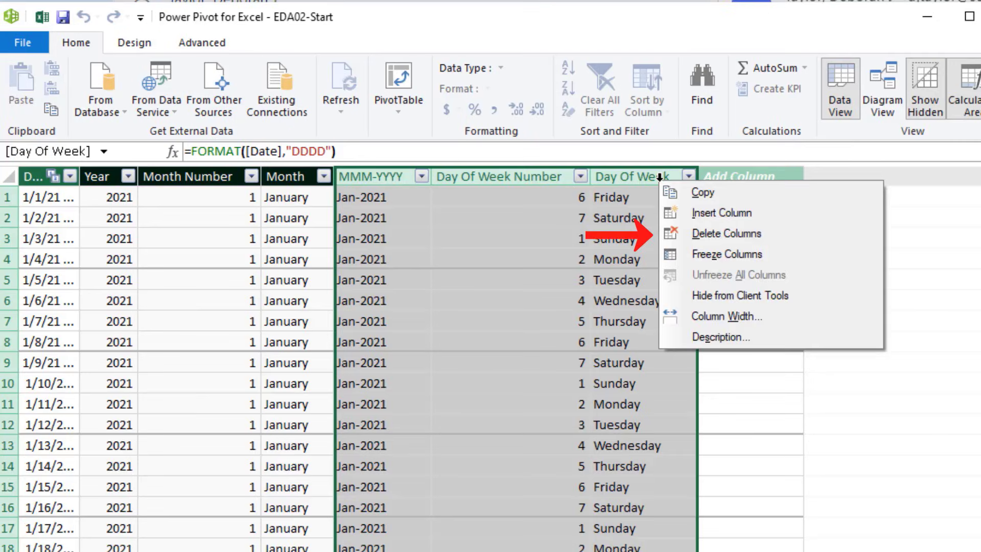
left_click(731, 231)
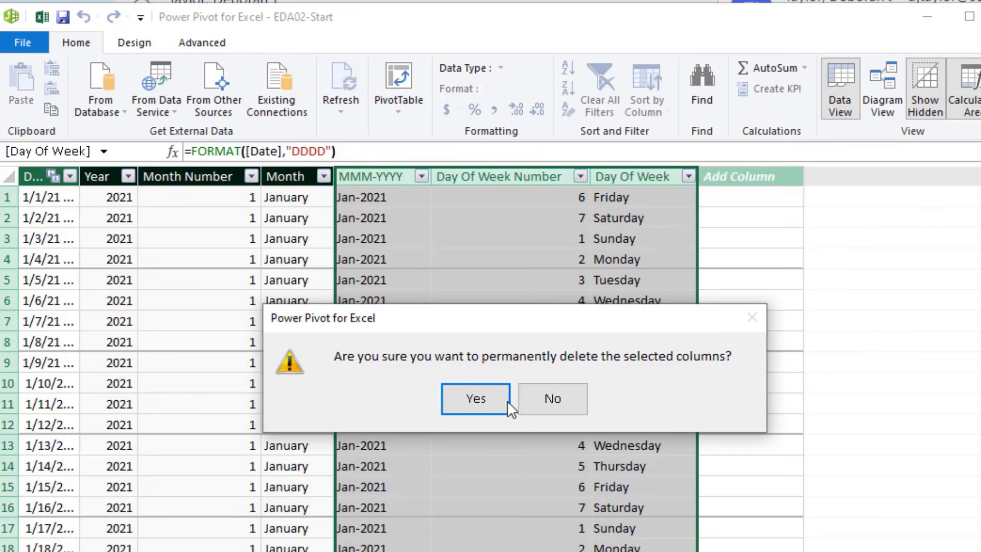
left_click(486, 406)
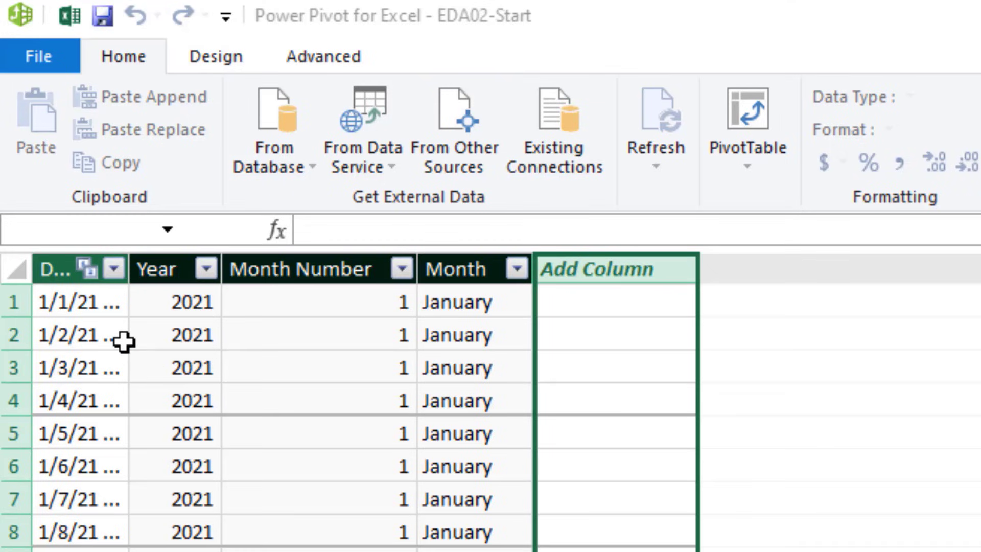
- Review the formulas of the Year, Month Number and Month columns, and add a new dDate column named EOMonth
left_click(86, 301)
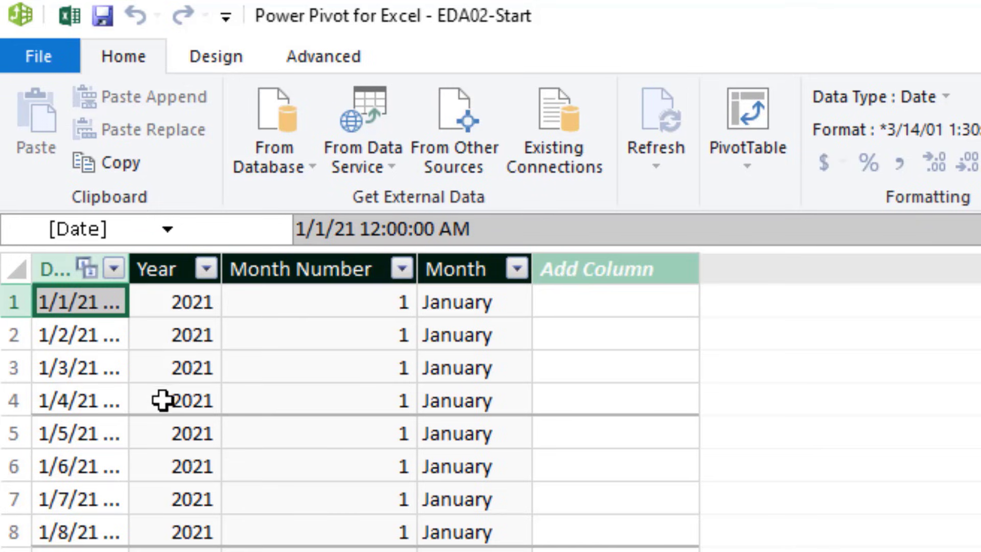
left_click(159, 303)
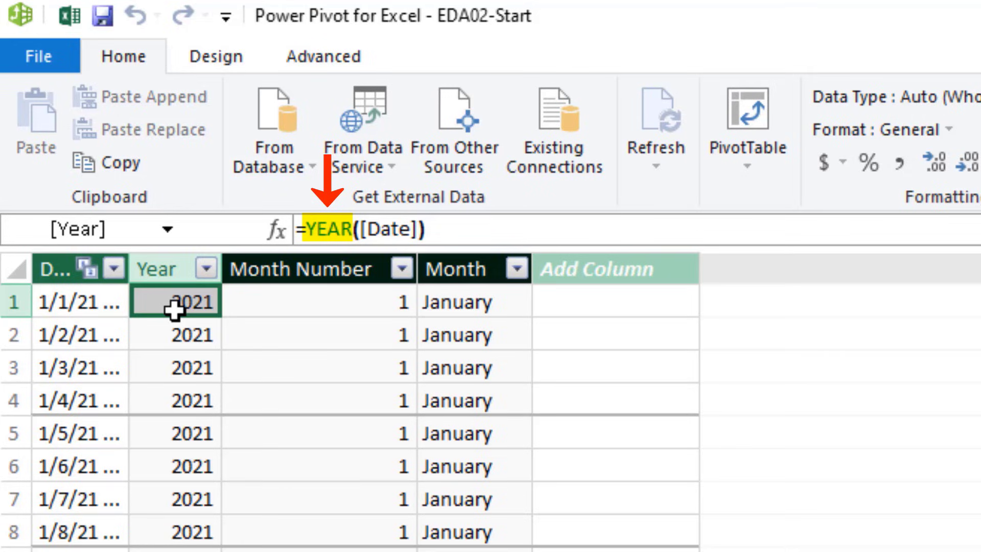
left_click(352, 307)
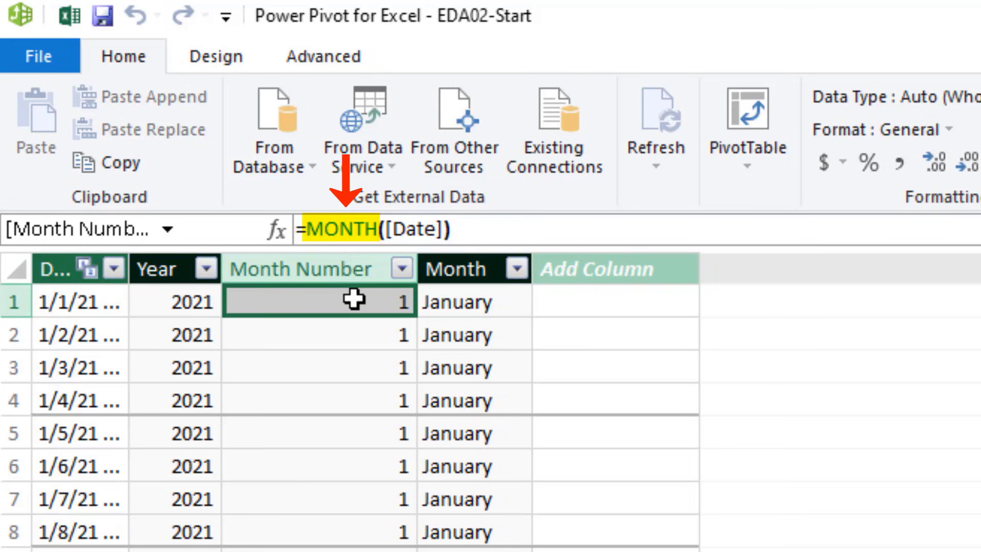
left_click(450, 301)
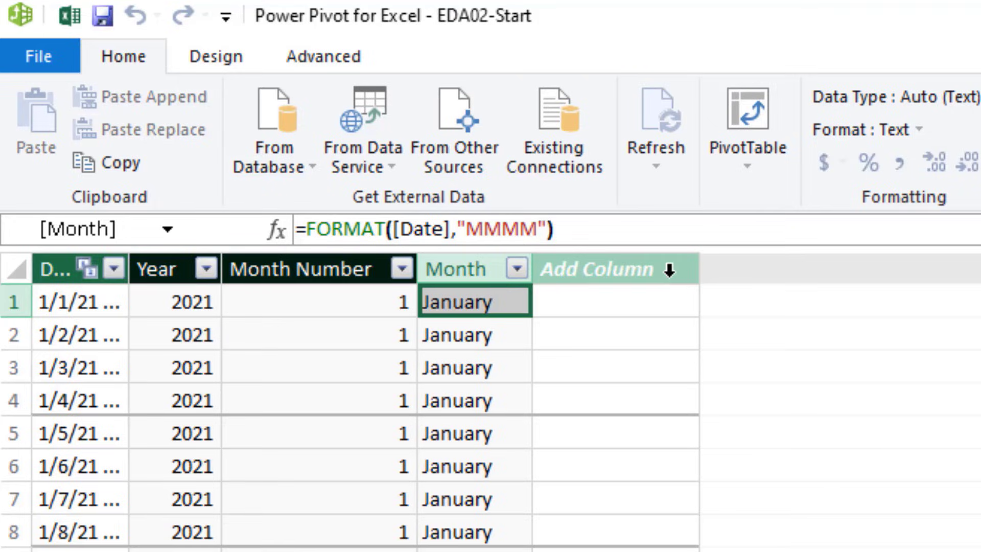
left_click(669, 270)
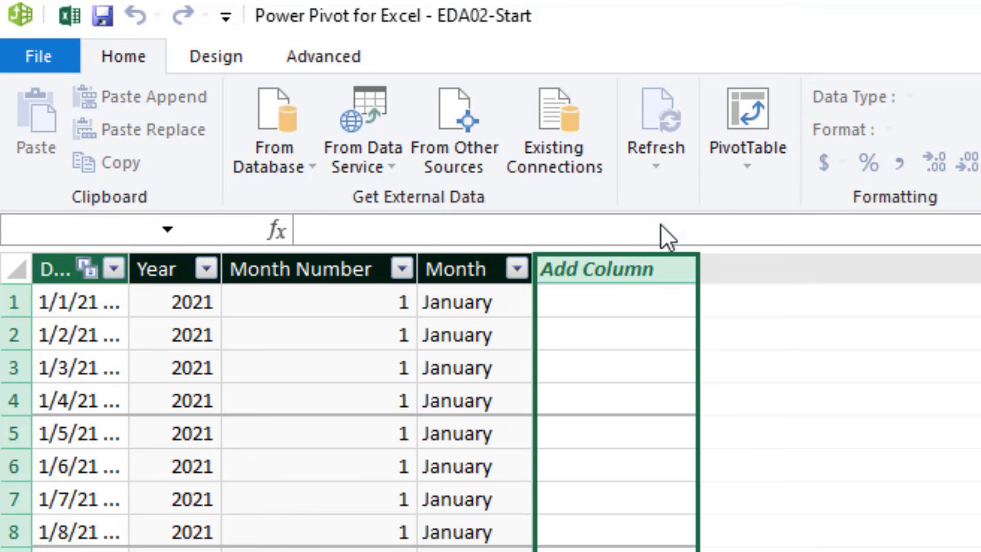
double_click(605, 269)
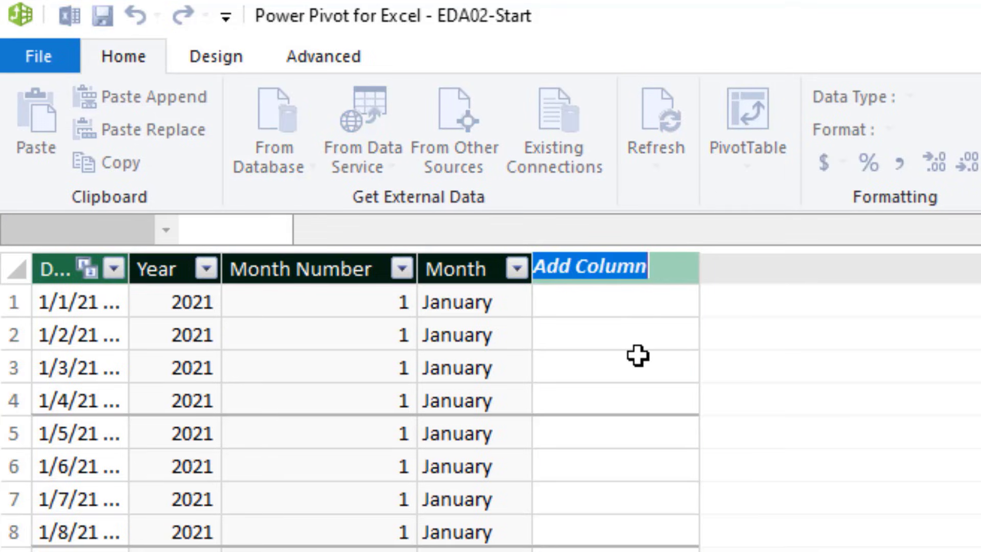
type("EOMonth")
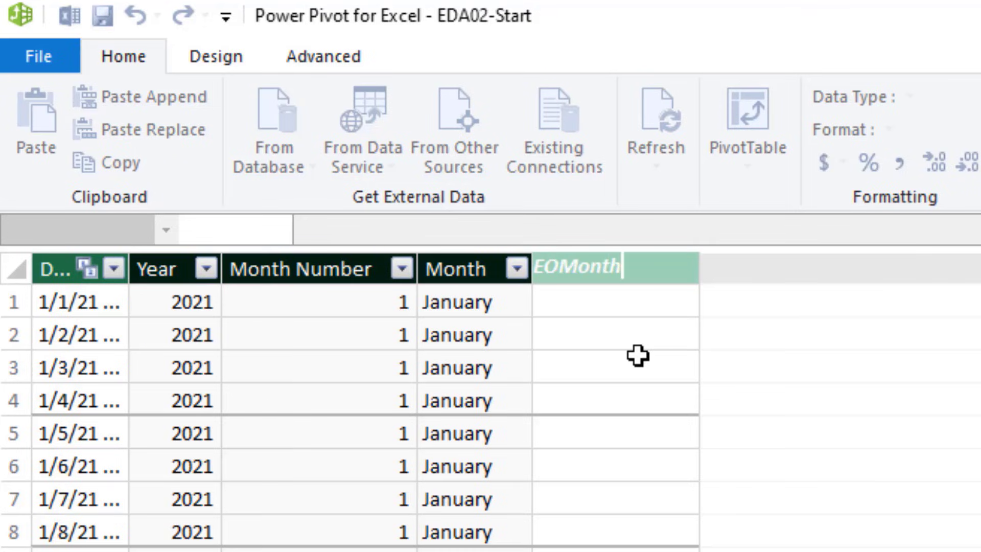
key("Return")
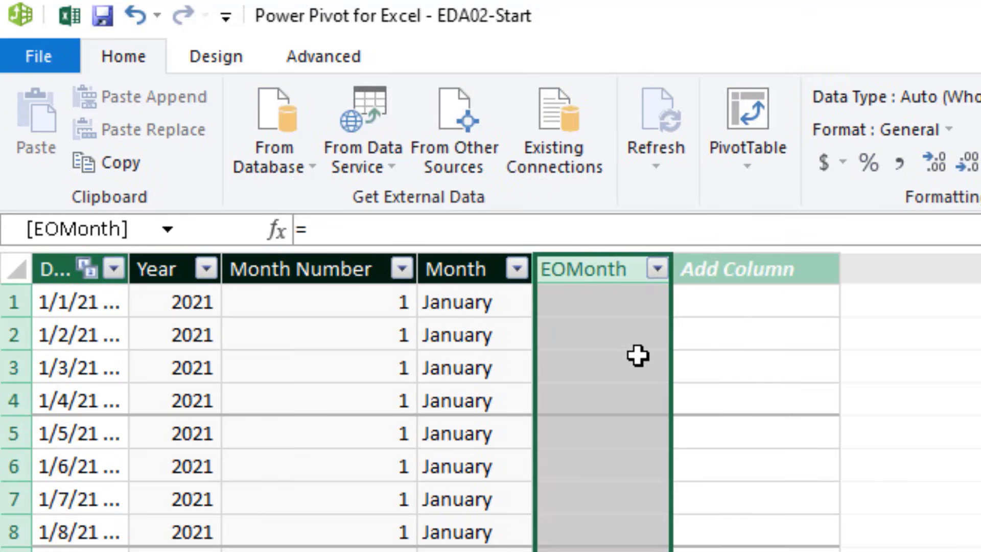
- Enter the formula =EOMONTH(dDate[Date],0) for the EOMonth column and check the resulting month-end dates across January and February
left_click(613, 300)
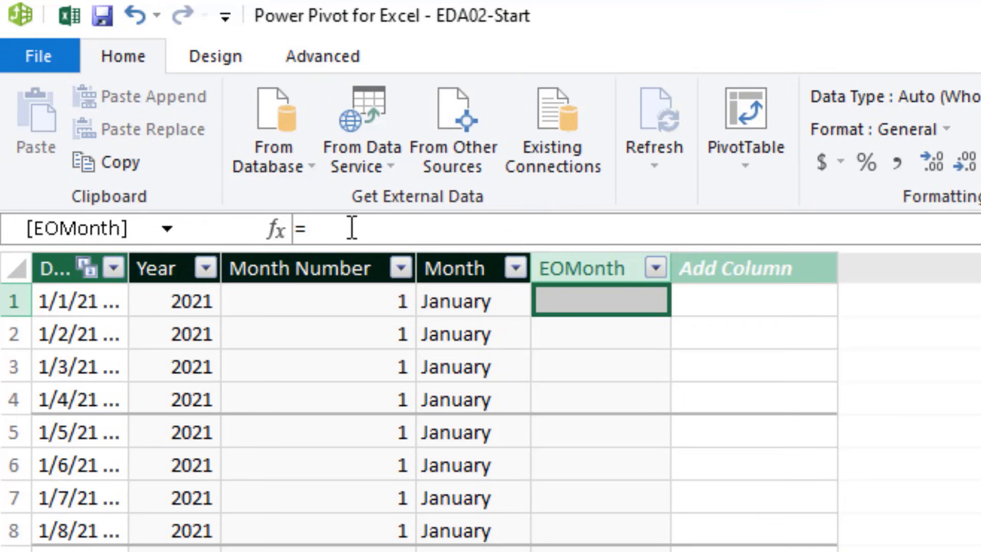
left_click(169, 109)
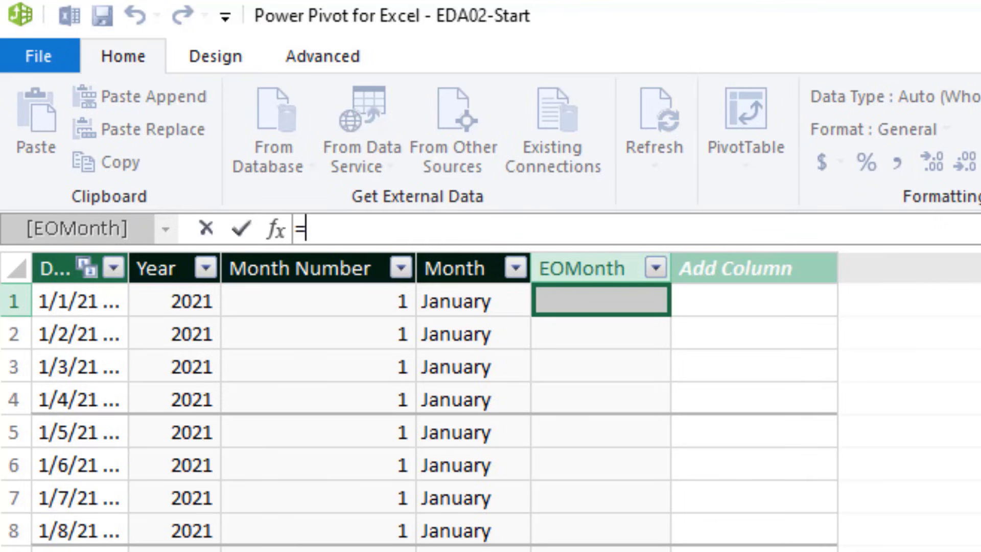
type("eom")
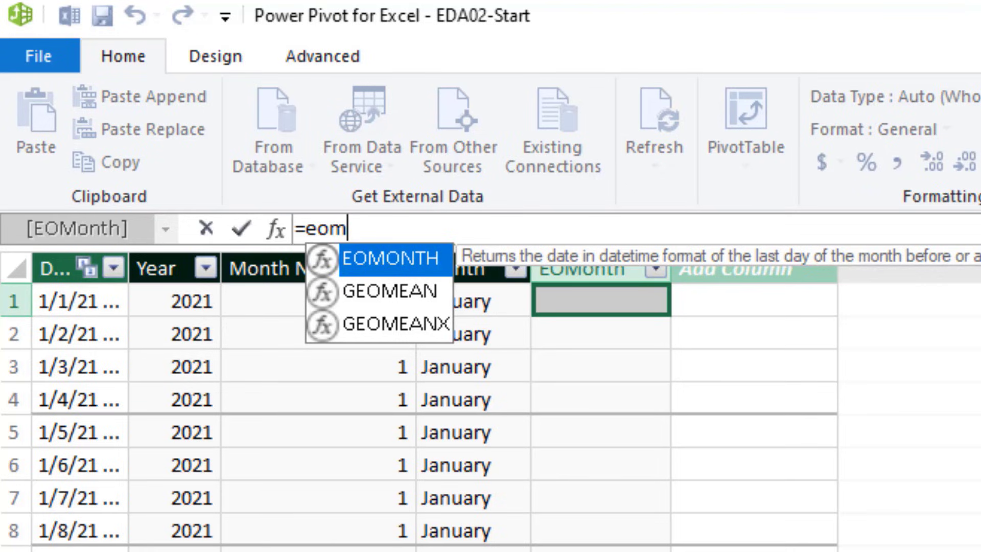
key("Tab")
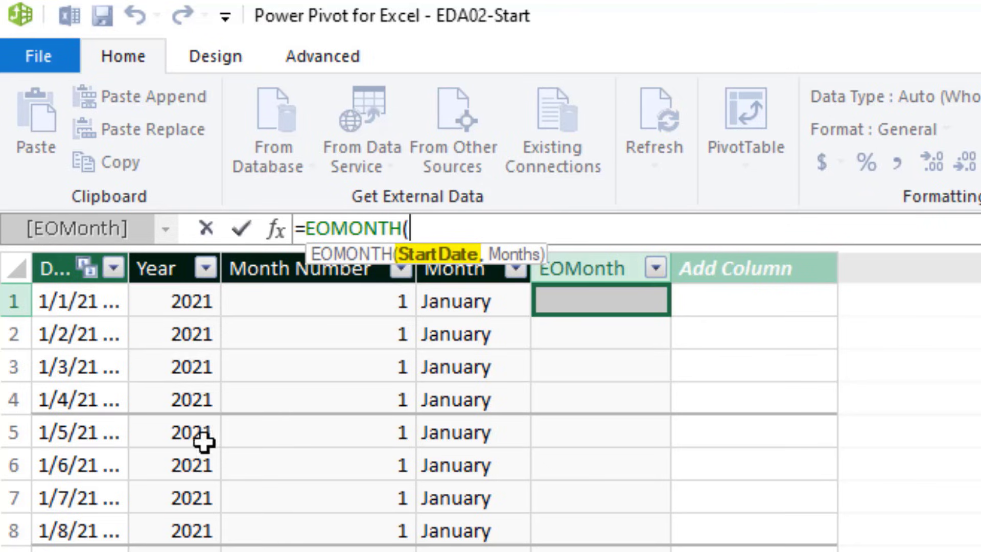
left_click(64, 251)
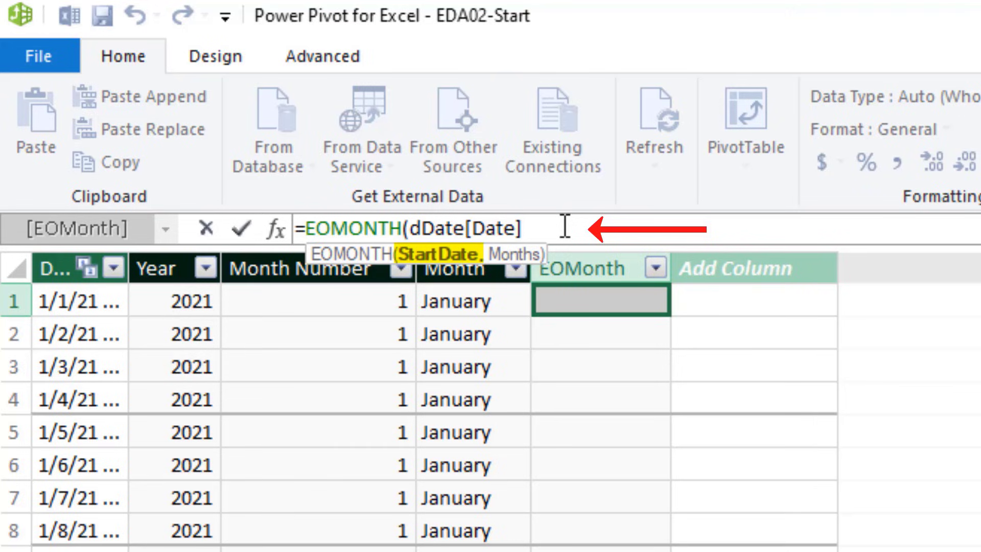
type(",")
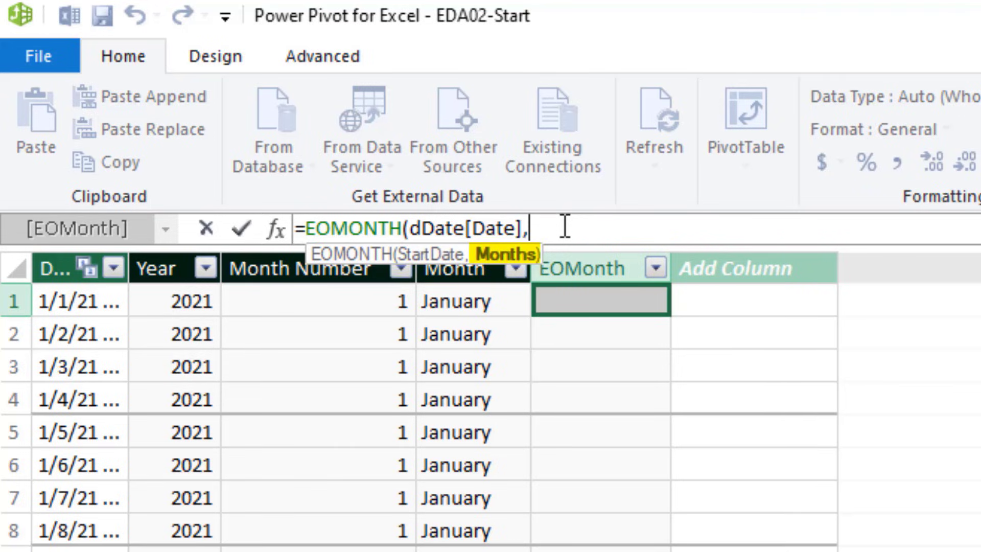
type("0")
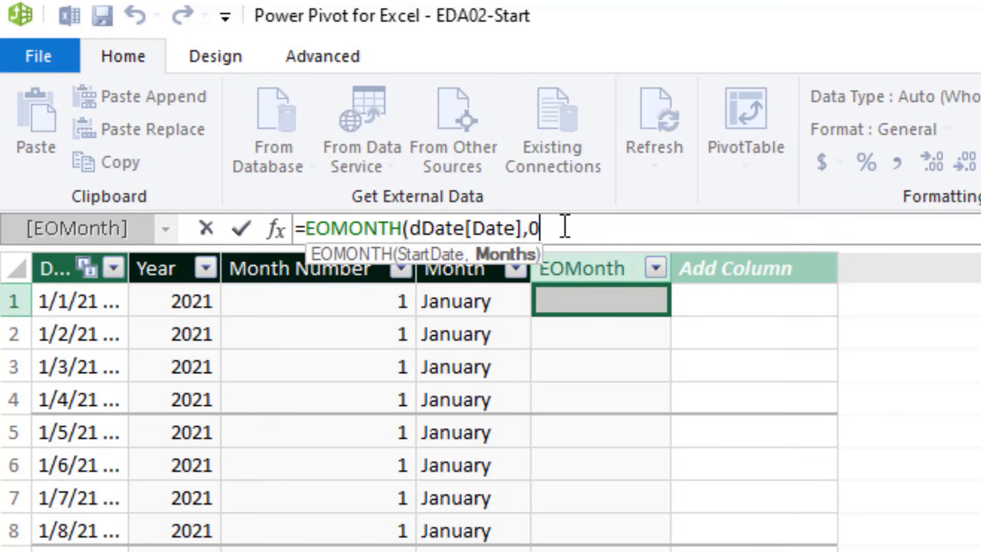
type(")")
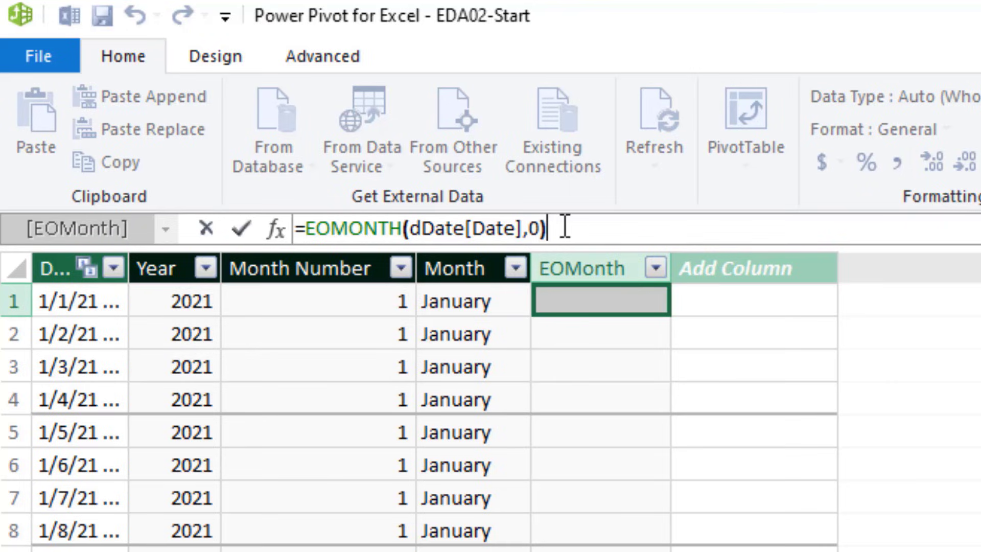
key("Return")
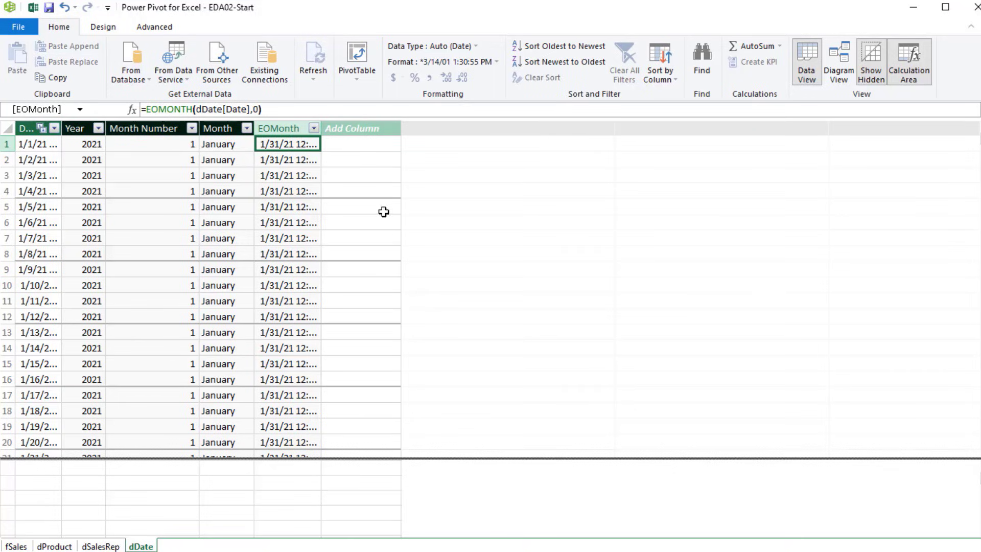
scroll(343, 281, "down", 5)
scroll(329, 299, "down", 1)
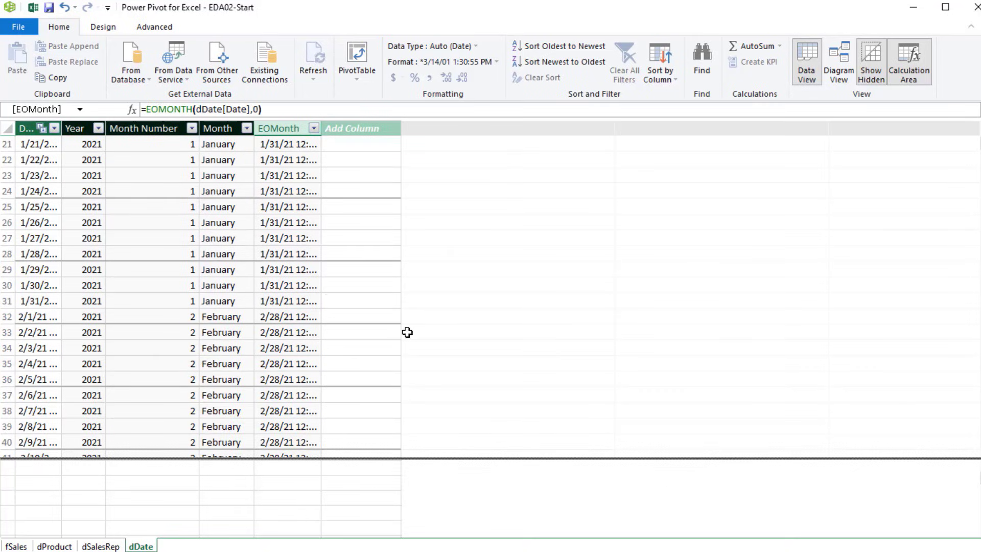
scroll(407, 333, "up", 7)
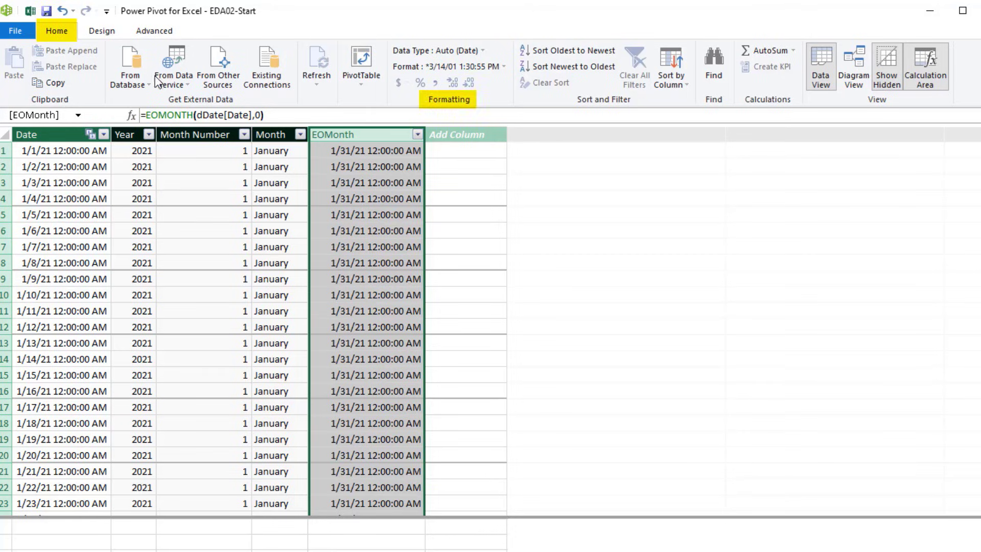
- Format the EOMonth and Date columns of dDate with the date-only format *3/14/01
left_click(504, 66)
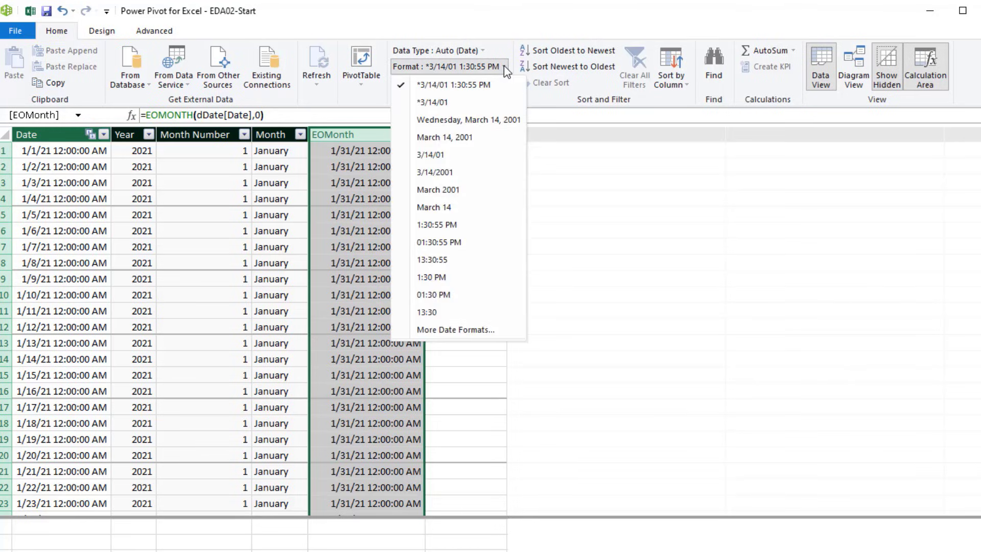
left_click(462, 101)
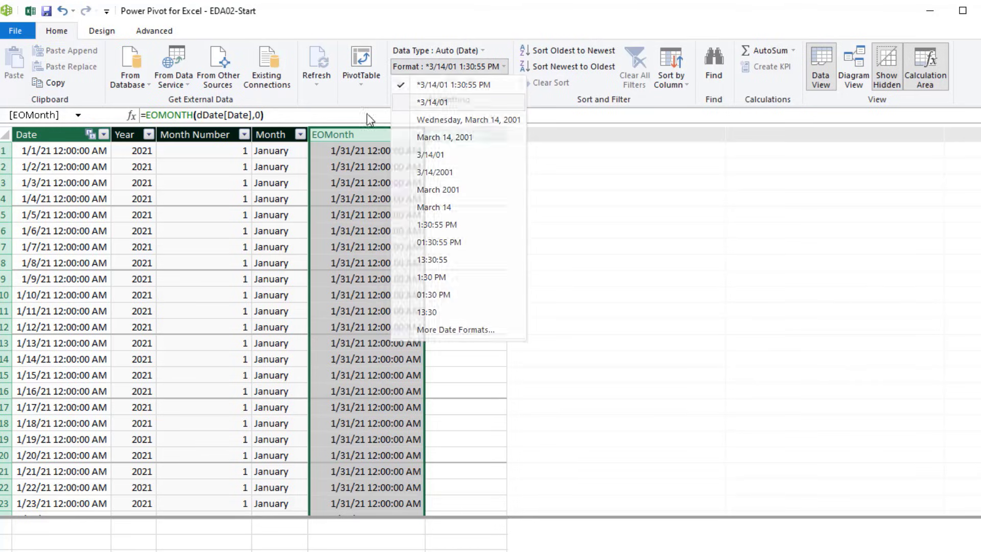
left_click(72, 134)
left_click(504, 67)
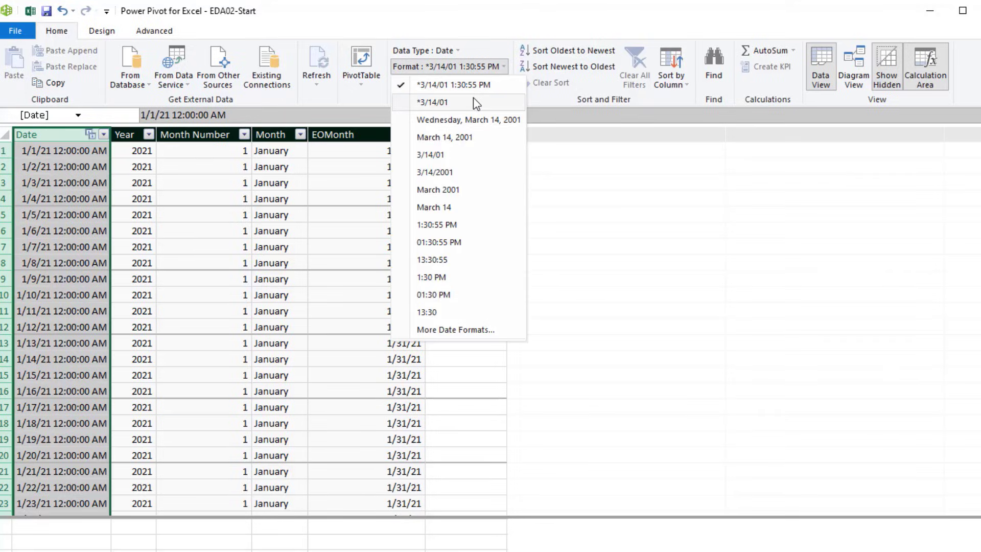
left_click(473, 101)
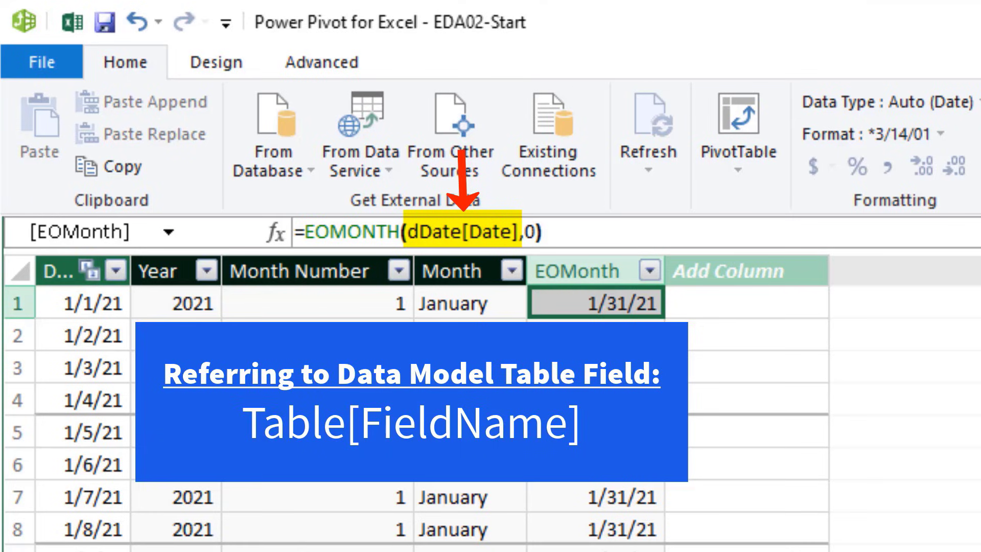
- Compare how the Month, Month Number and EOMonth formulas refer to the Date field
left_click(431, 304)
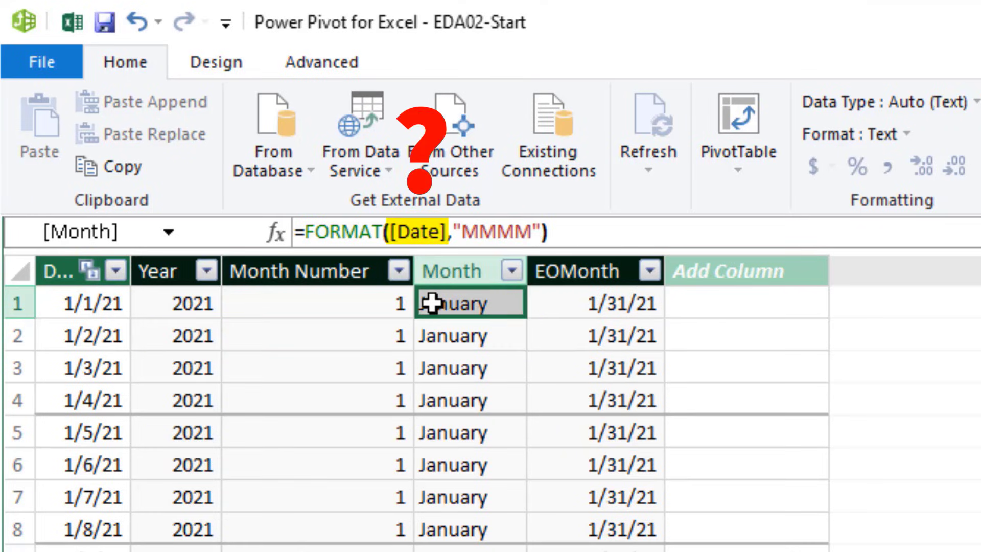
left_click(369, 307)
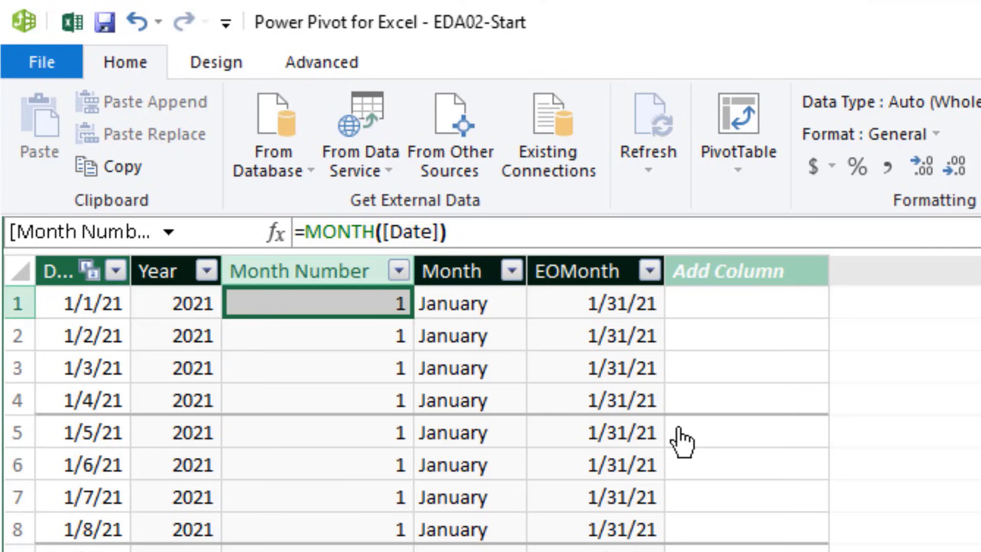
left_click(605, 298)
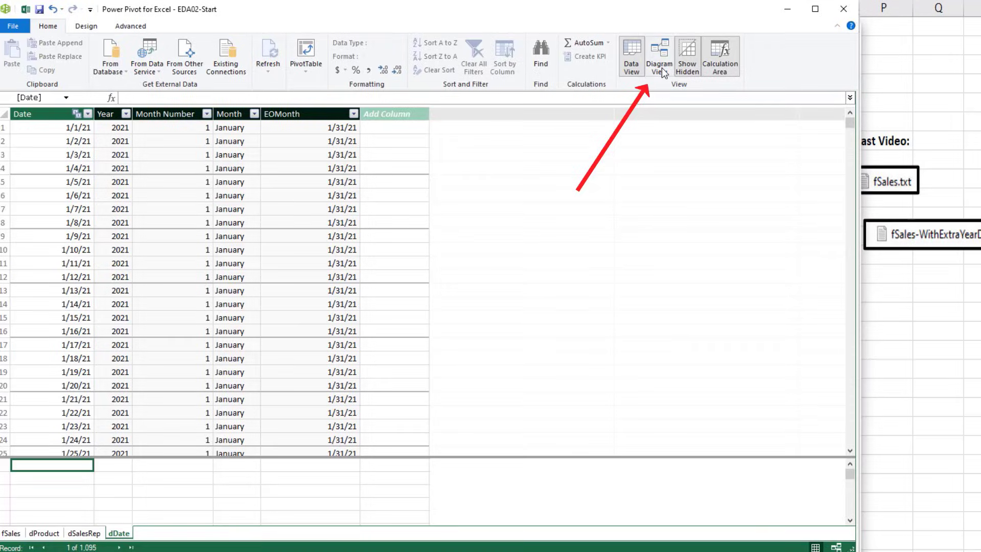
- Review the star schema in the model diagram, and open the fSales fact table in the data grid
left_click(661, 67)
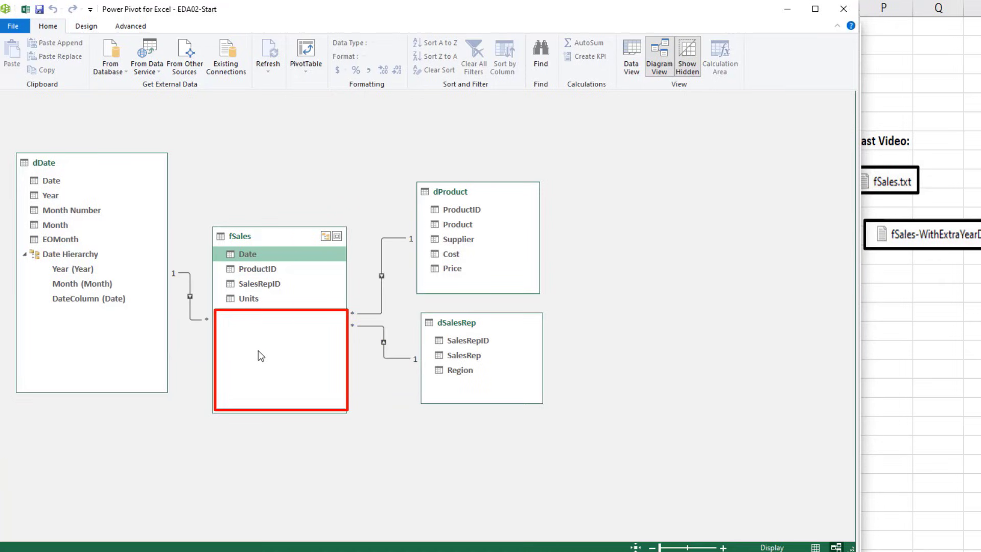
left_click(631, 58)
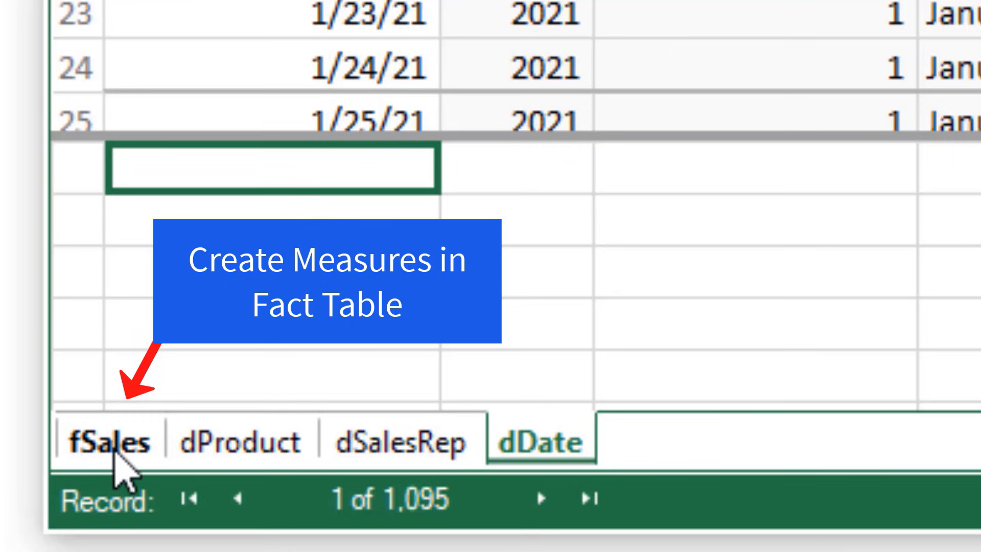
left_click(118, 444)
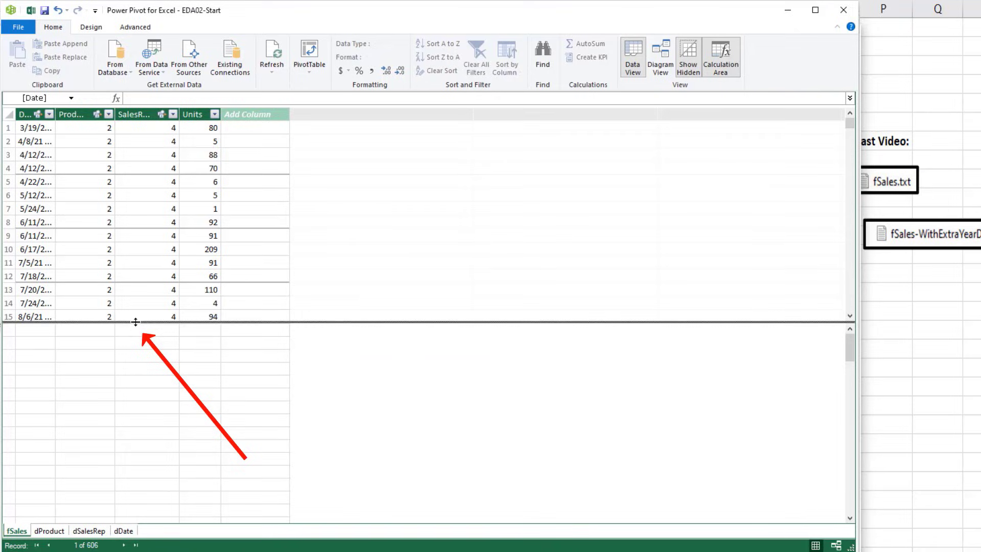
- Enlarge the measure grid below the fSales table and widen the Units column to make room for measures
left_click_drag(136, 321, 149, 254)
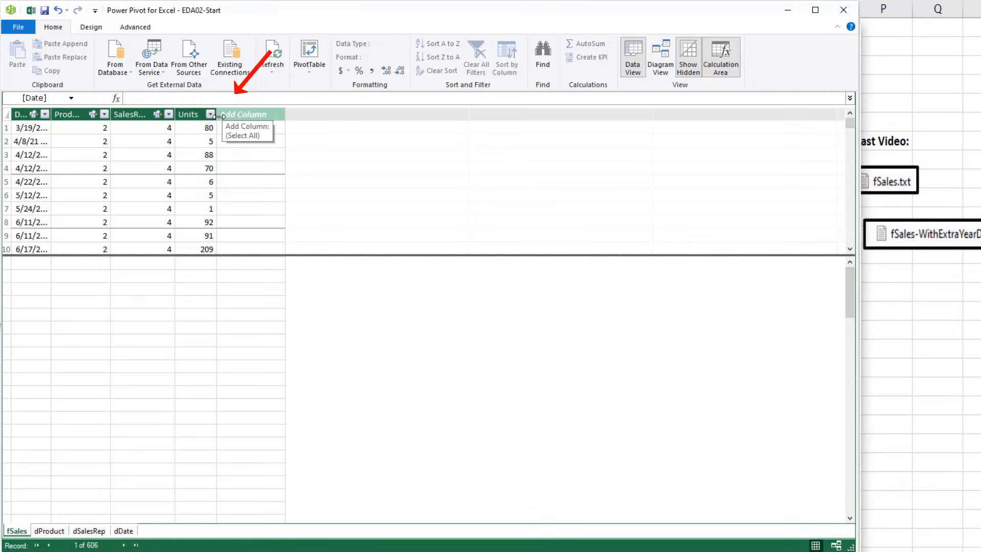
left_click_drag(217, 115, 374, 122)
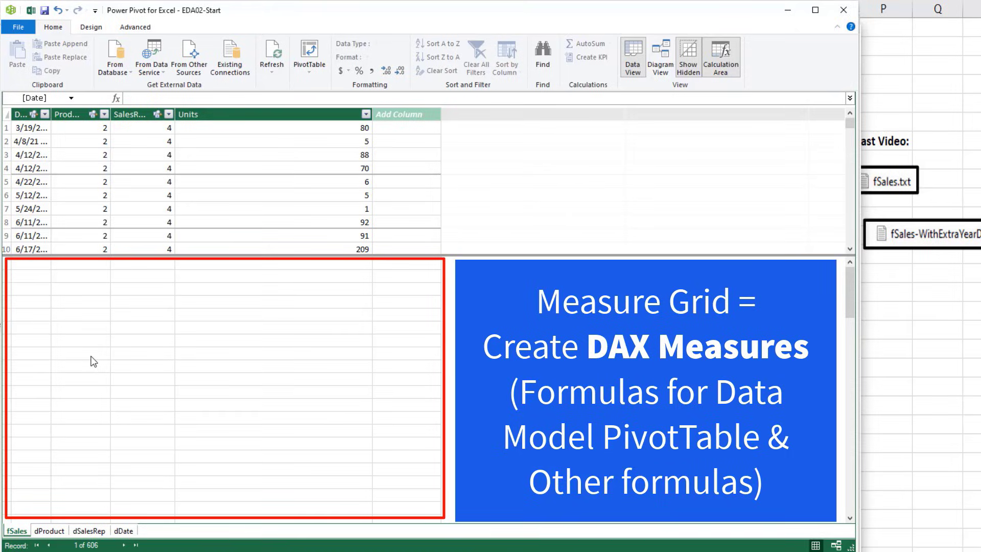
left_click(279, 297)
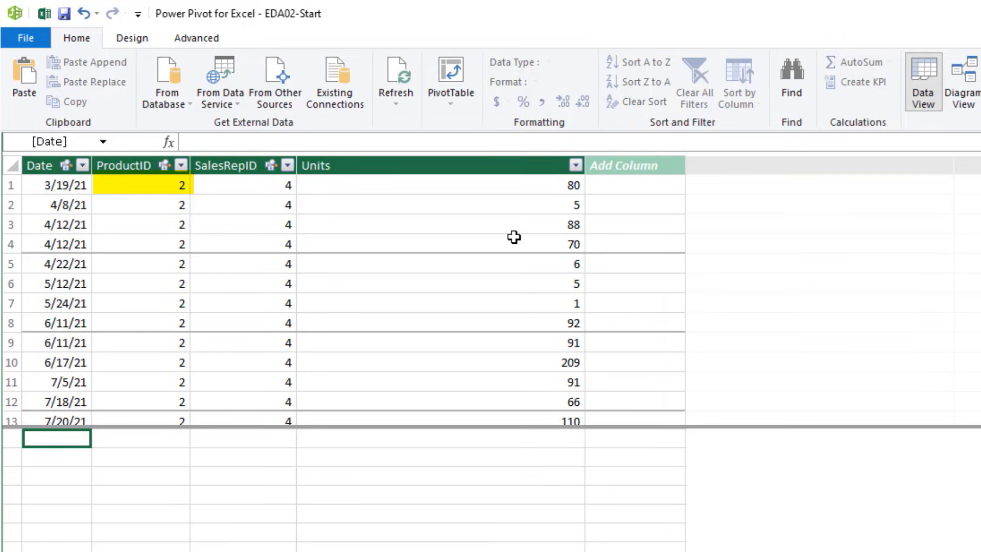
- Add a new calculated column named Line Sales to the fSales table
left_click(658, 170)
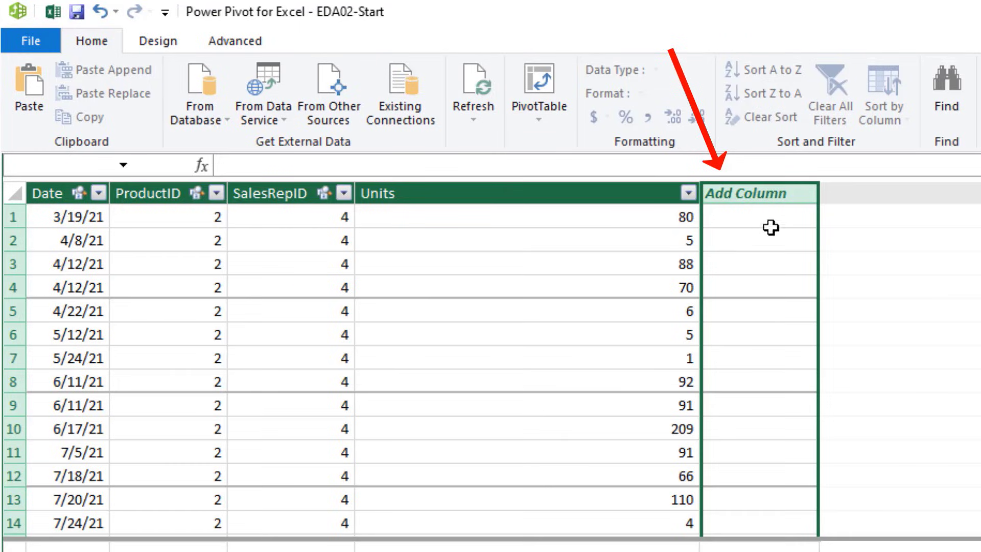
double_click(648, 166)
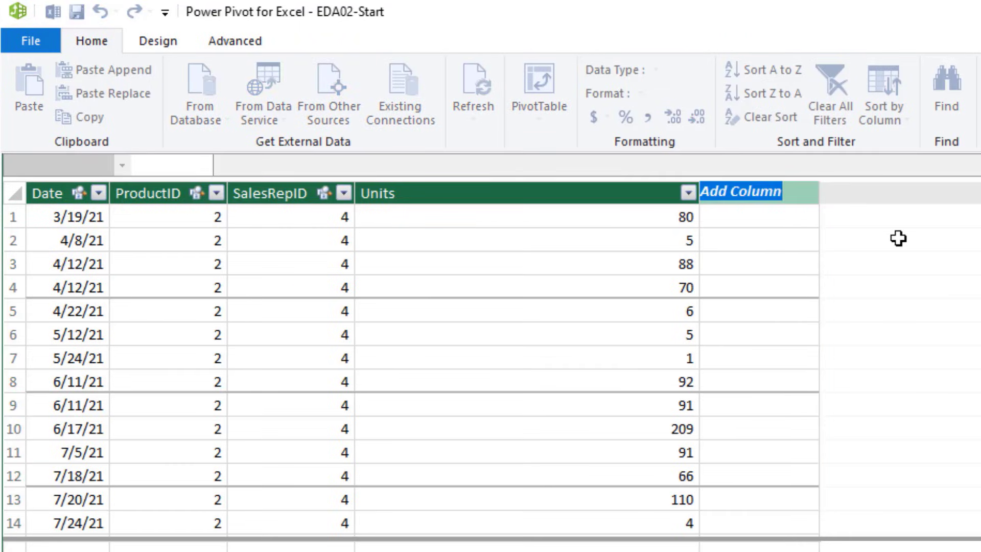
type("Line Sales")
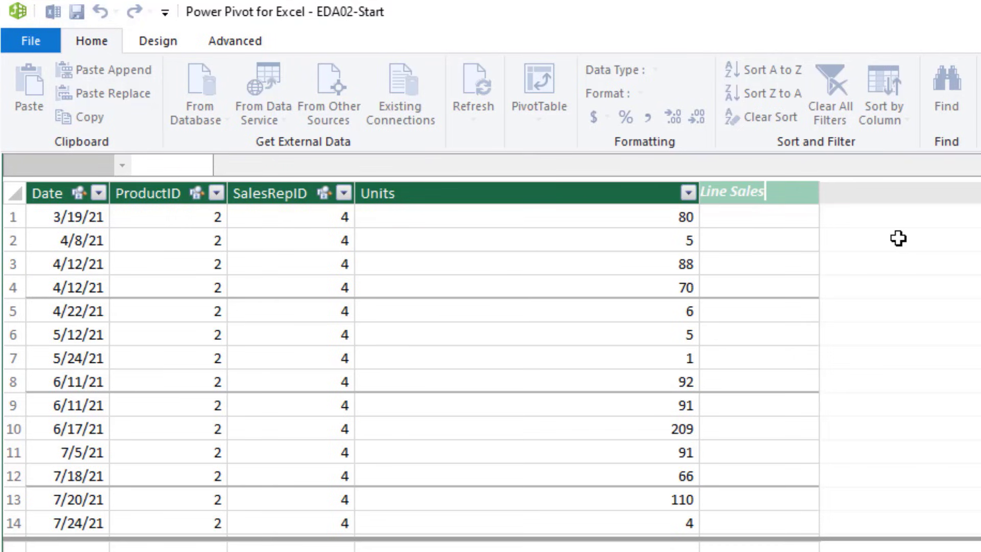
key("Return")
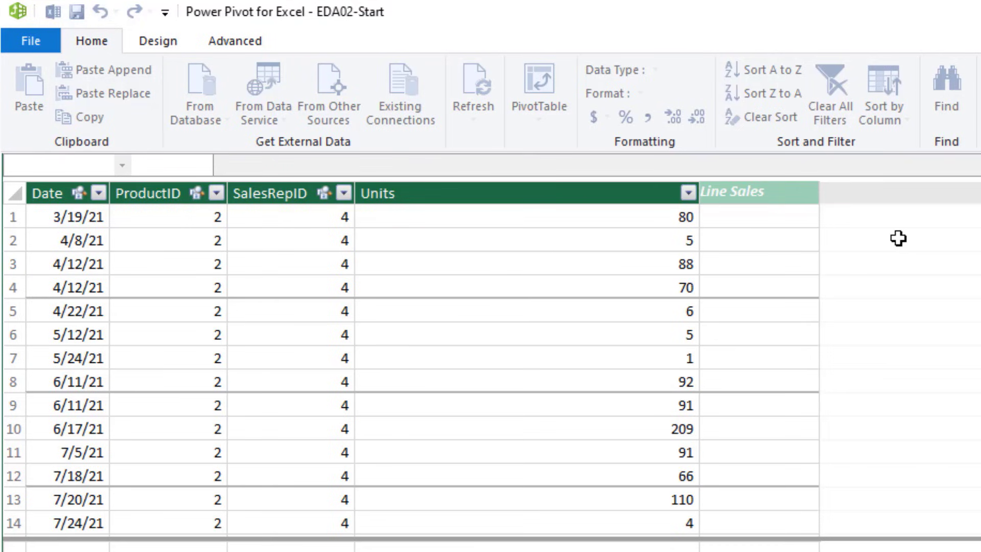
- Enter the formula =RELATED(dProduct[Price]) for the Line Sales column to look up each product's price
left_click(272, 164)
type("=")
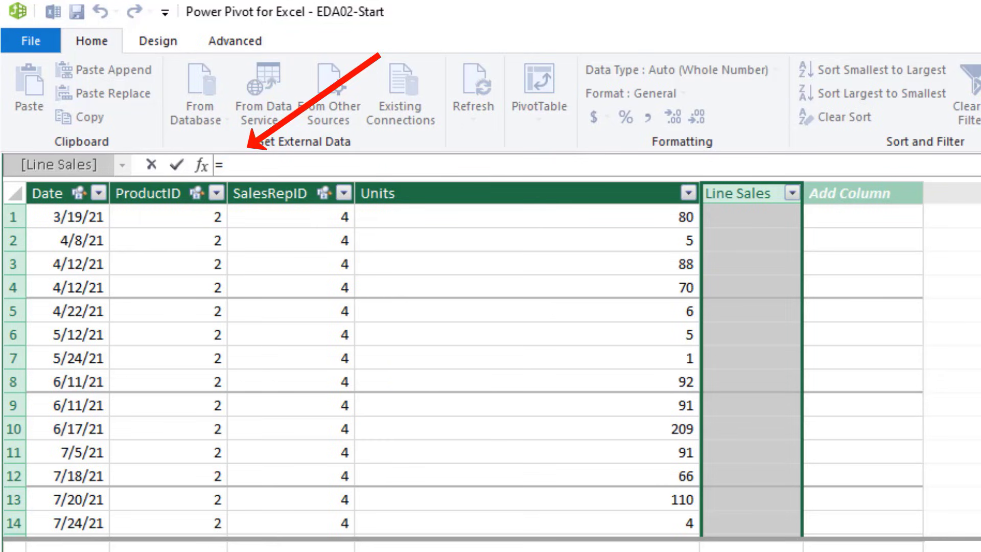
type("rel")
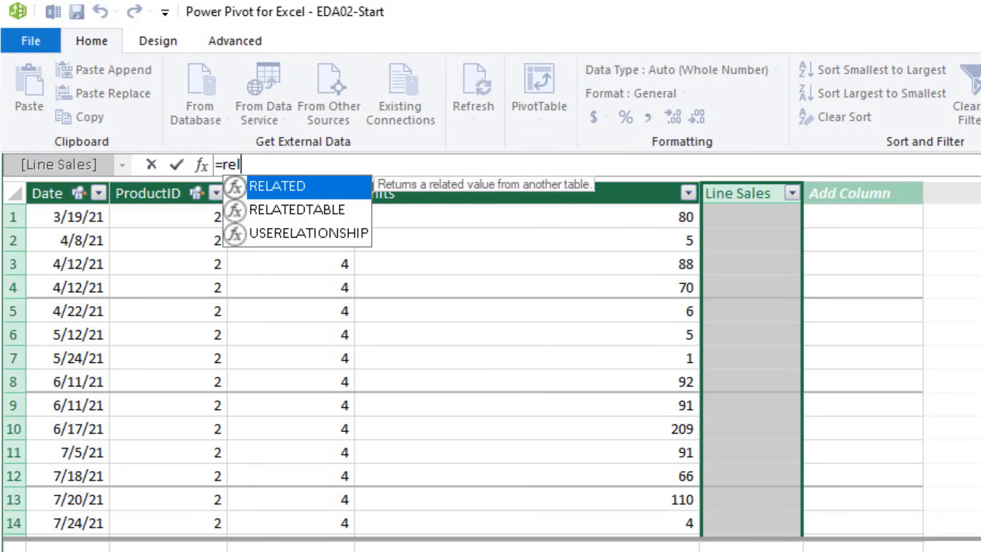
key("Tab")
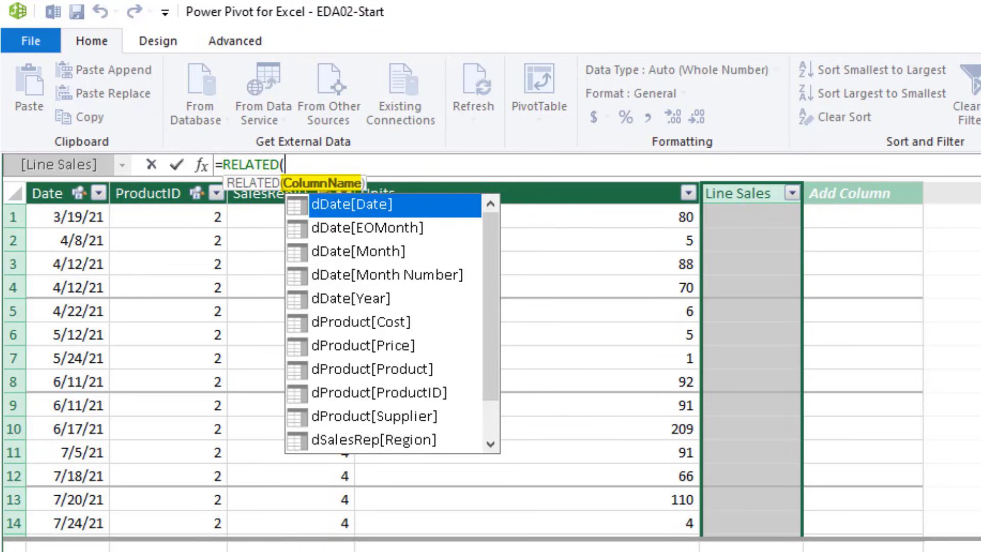
key("Down")
key("Down")
key("Down")
key("Down")
key("Down")
key("Down")
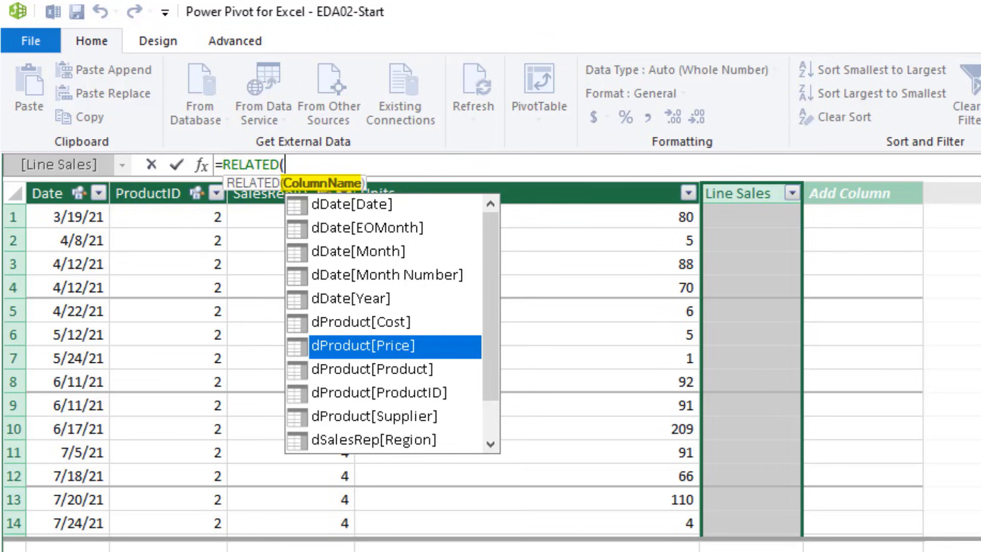
key("Tab")
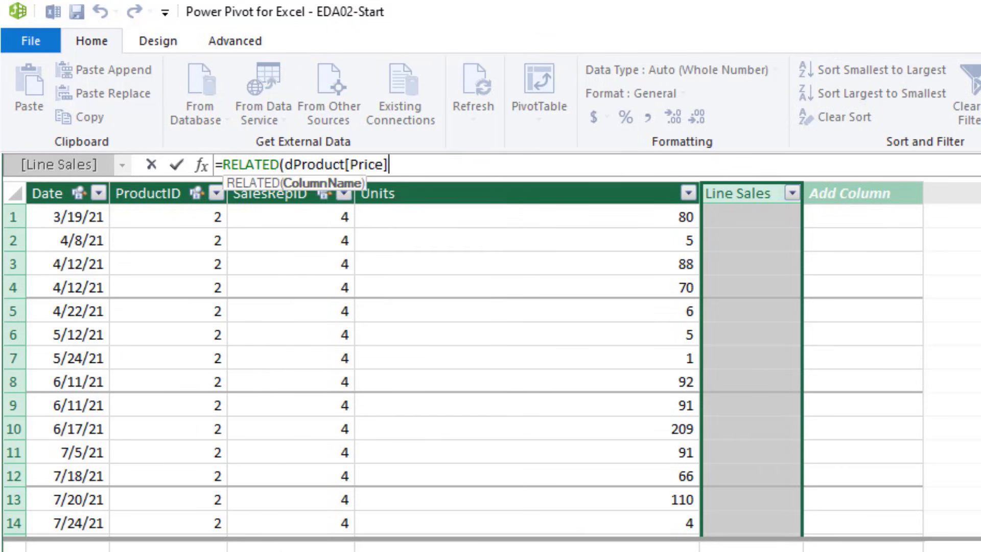
type(")")
key("Return")
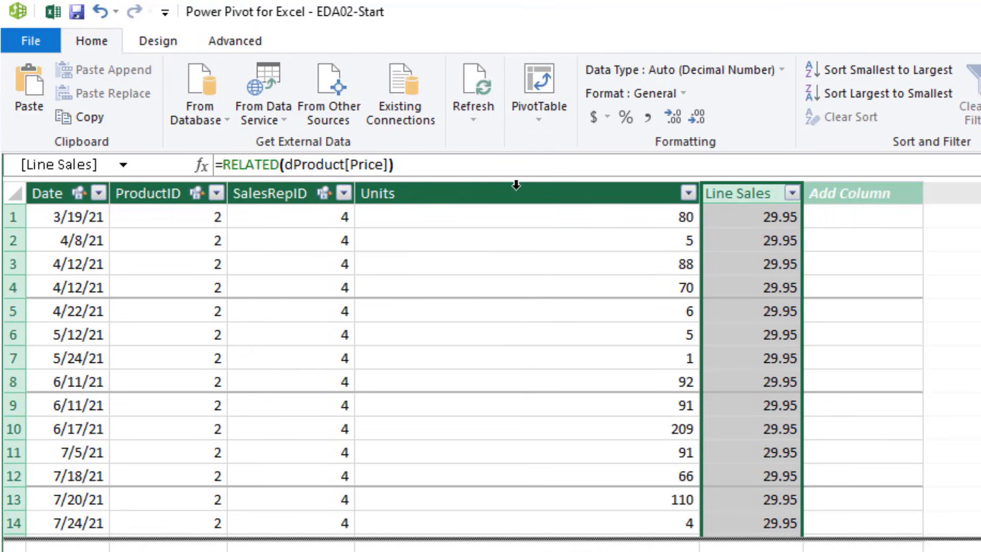
- Extend the Line Sales formula to =RELATED(dProduct[Price])*fSales[Units]
left_click(525, 202)
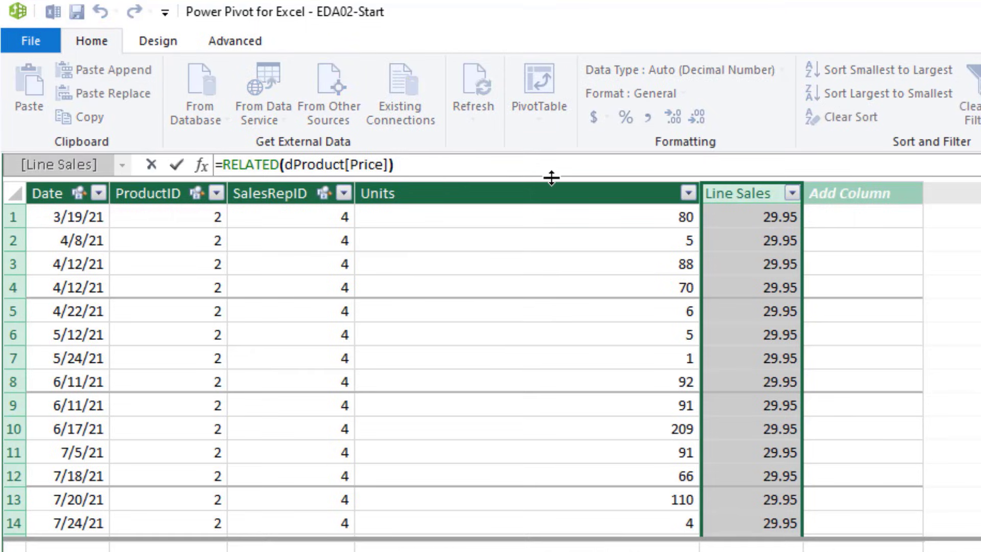
type("*")
left_click(530, 184)
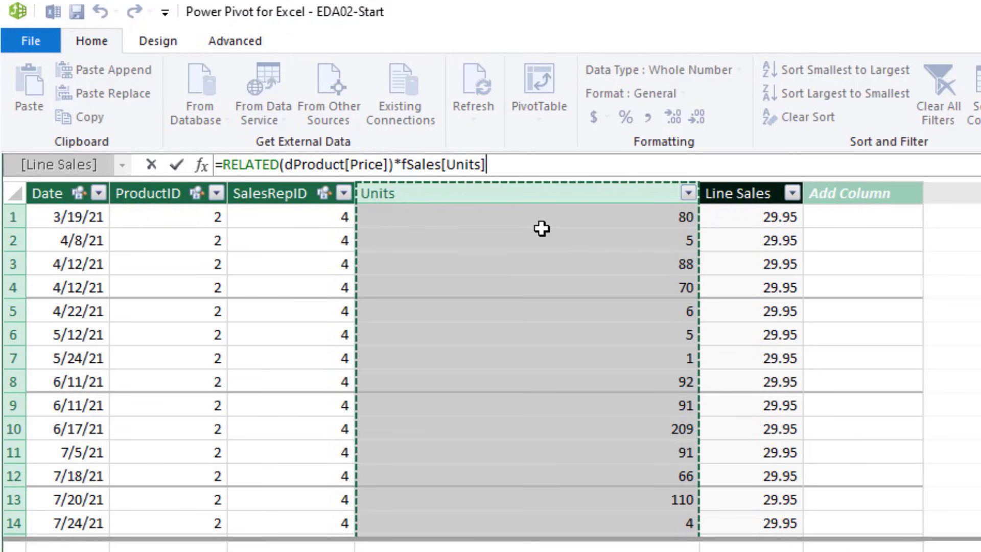
key("Return")
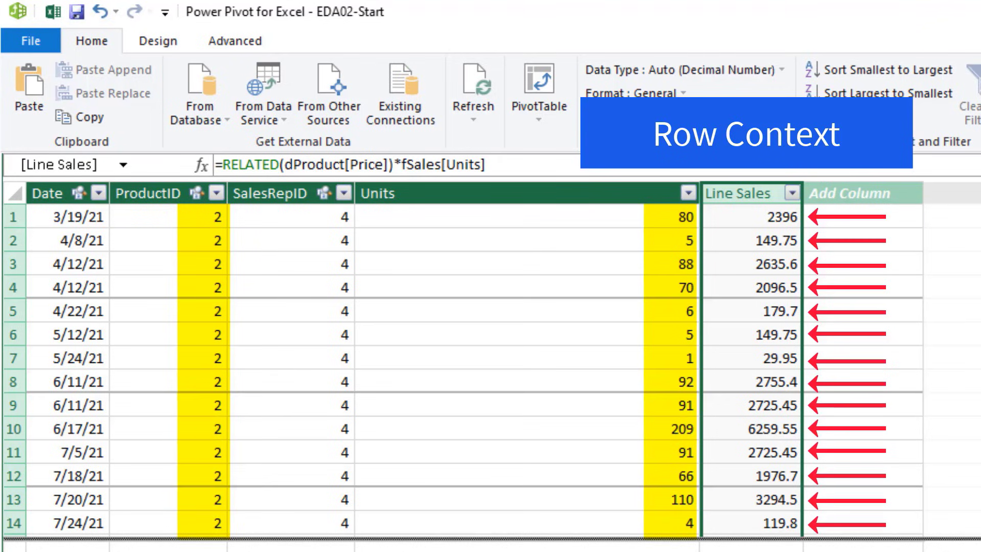
- Create the measure TotalSales($):=SUM(fSales[Line Sales]) in the measure grid below the Units column
left_click(390, 492)
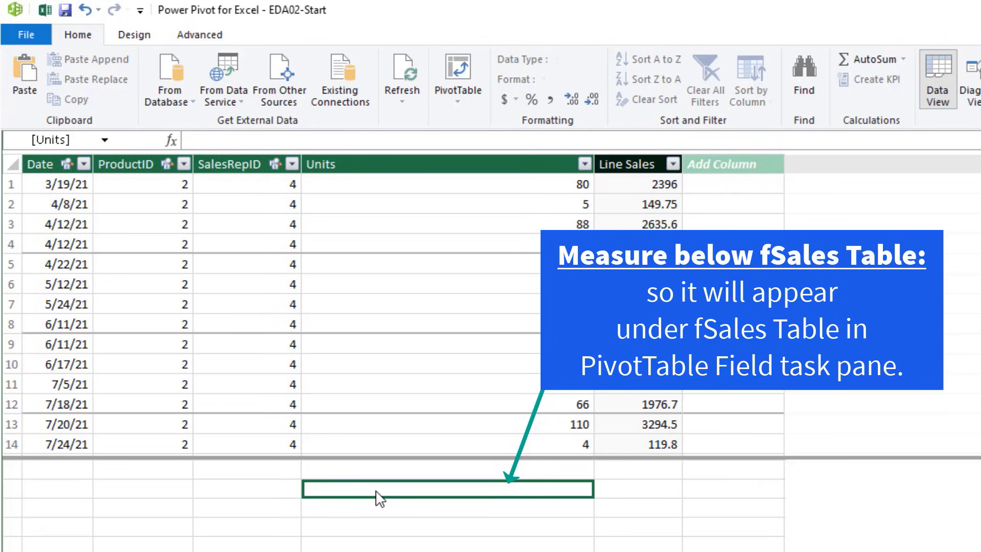
type("Total")
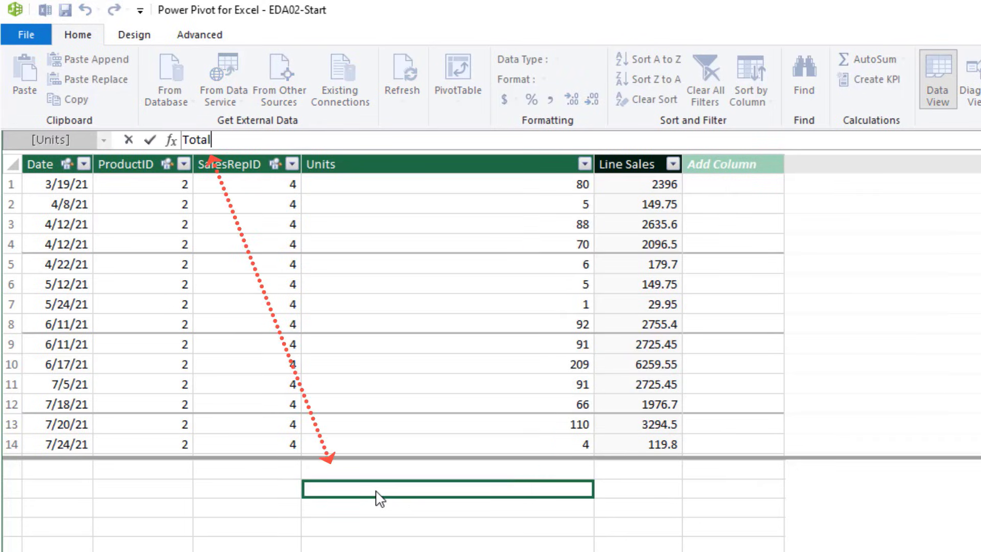
type("Sales($)")
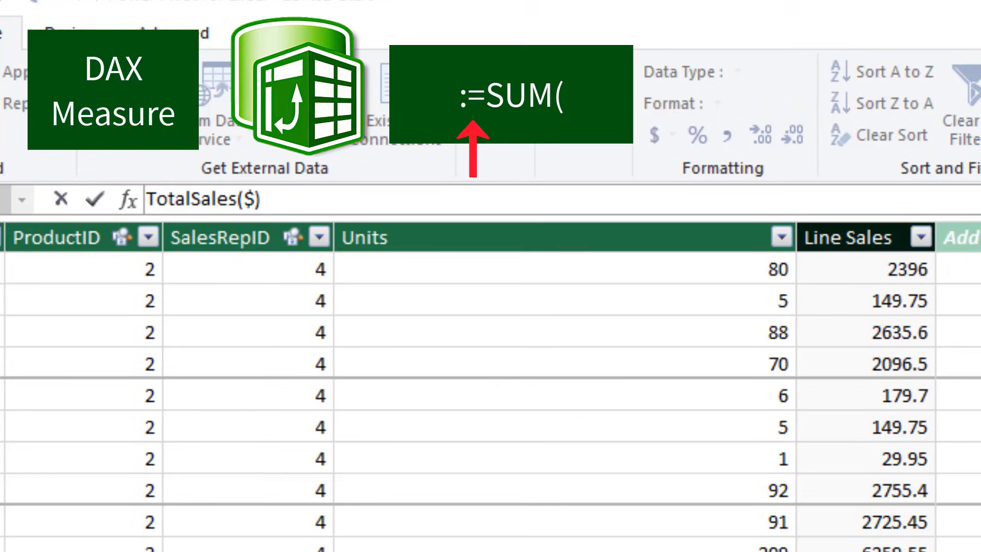
type(":")
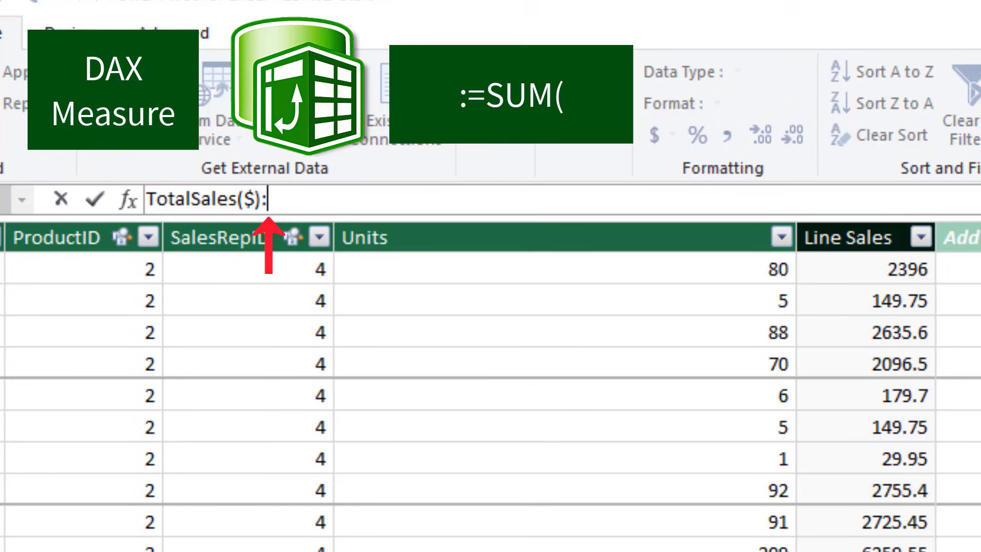
type("=sum(")
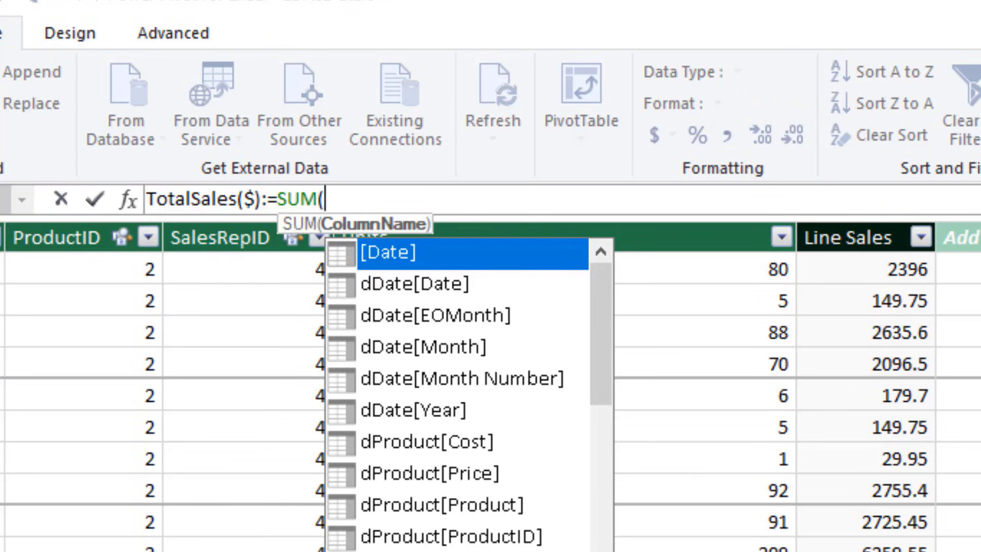
left_click(865, 217)
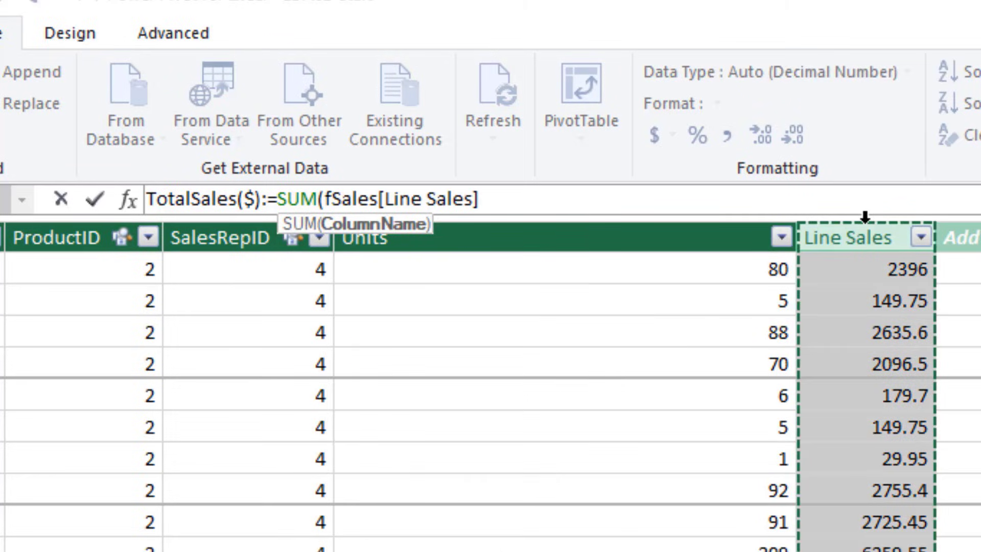
type(")")
key("Return")
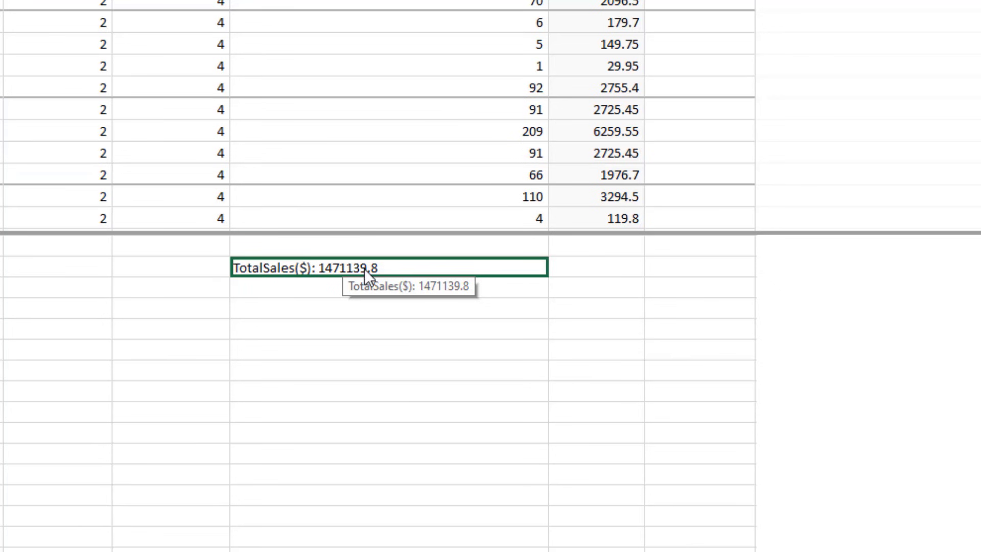
- Format the TotalSales($) measure as a decimal number with 2 decimal places and a 1000 separator
right_click(344, 490)
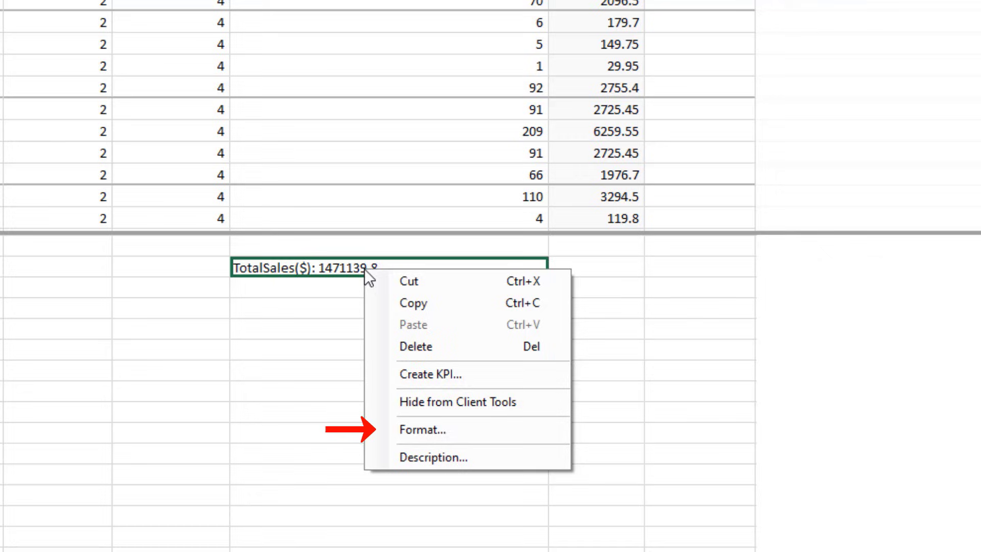
left_click(452, 425)
left_click(385, 217)
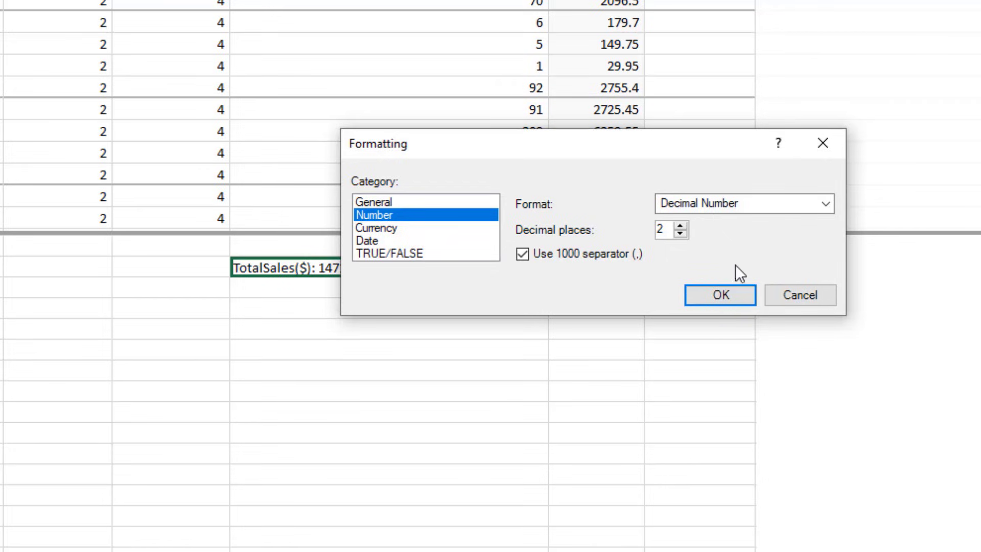
left_click(708, 299)
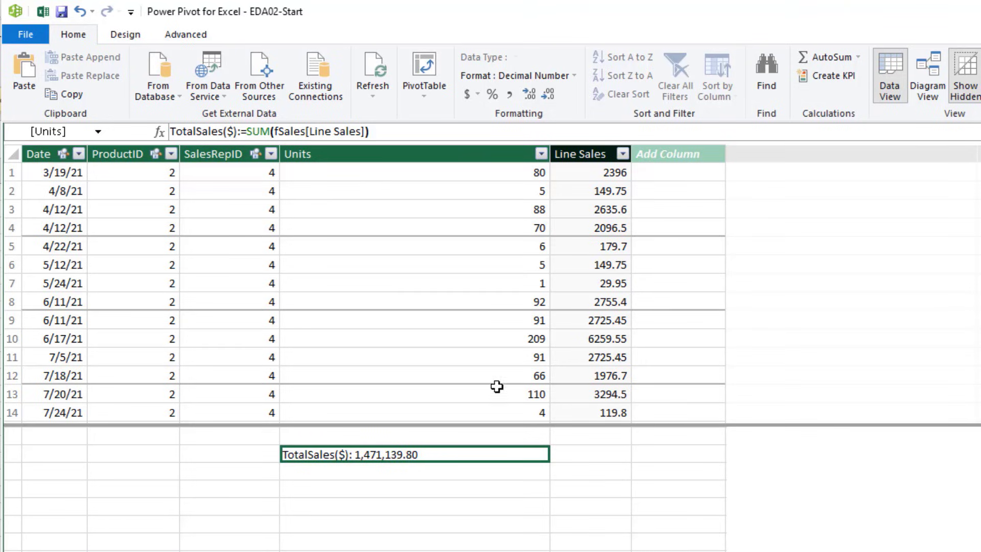
- Start a second measure, Total Sales ($):=SUMX(fSales, two rows below TotalSales($) in the measure grid under the Units column
left_click(407, 498)
left_click(404, 492)
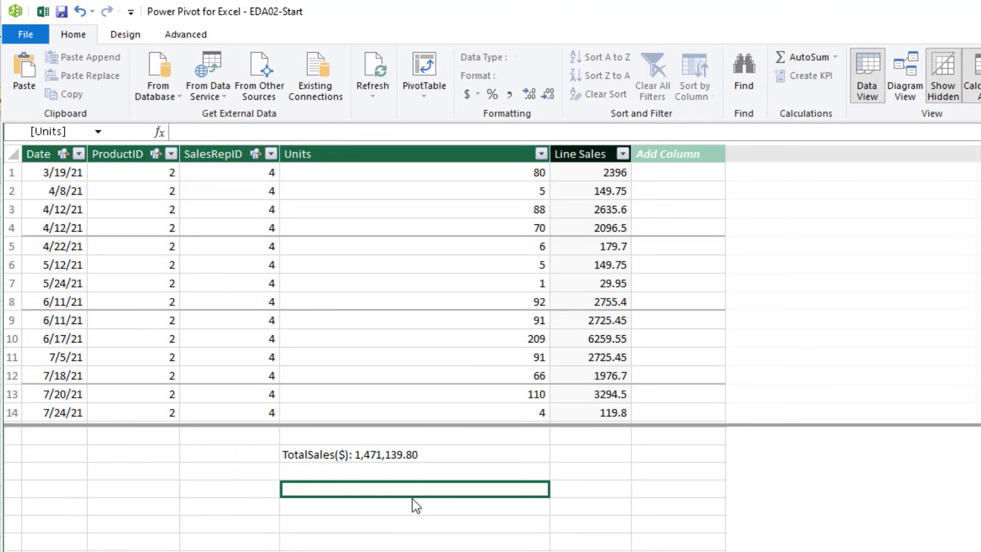
type("Total Sales (")
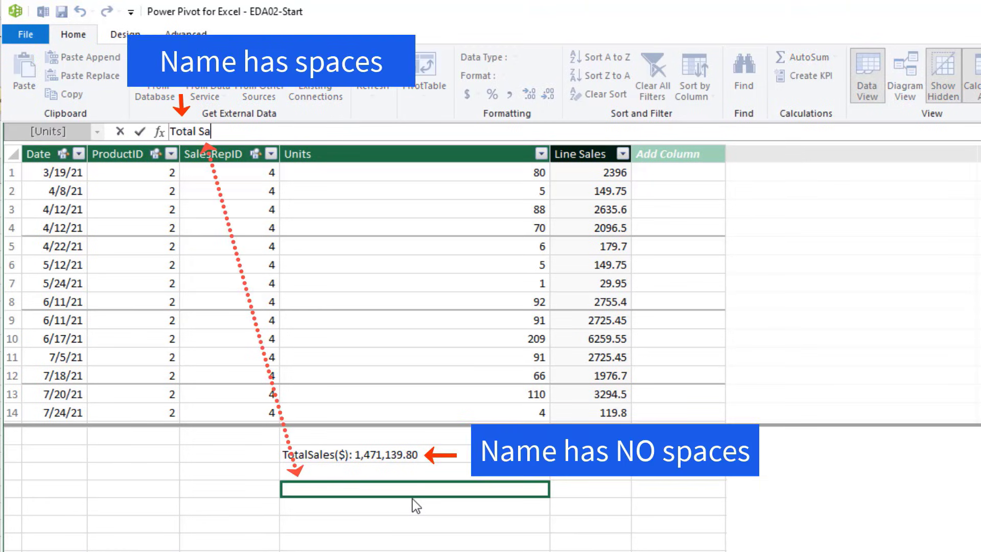
type("$):")
type("=")
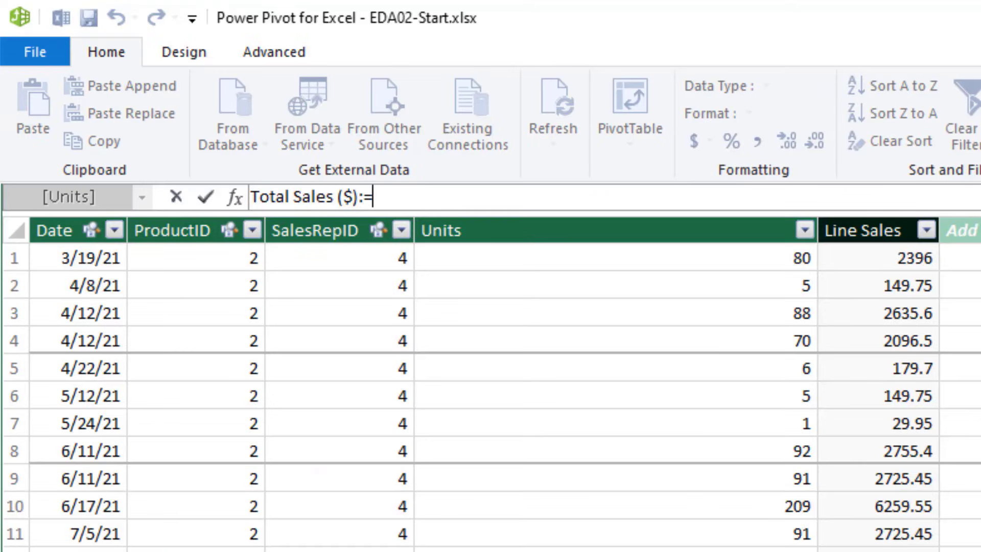
type("sumx")
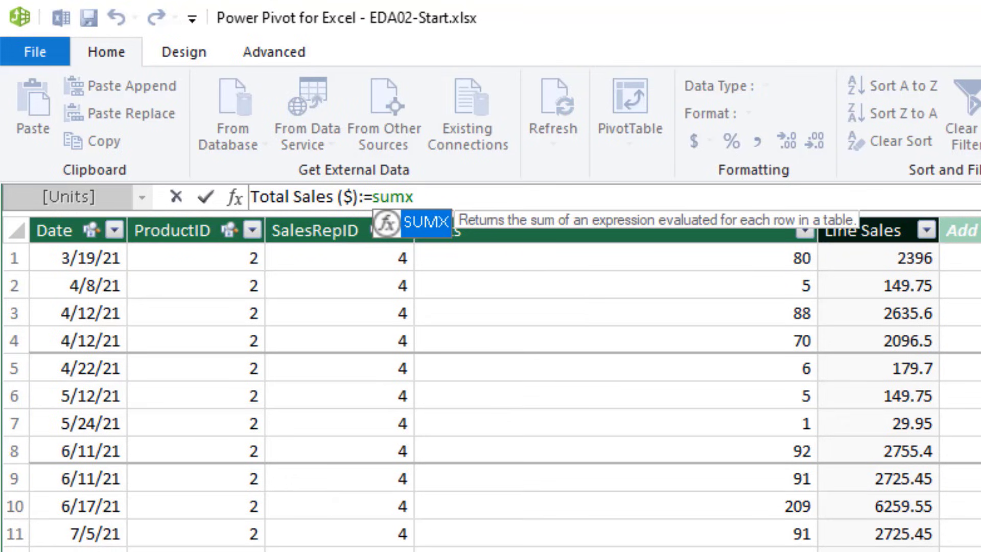
key("Tab")
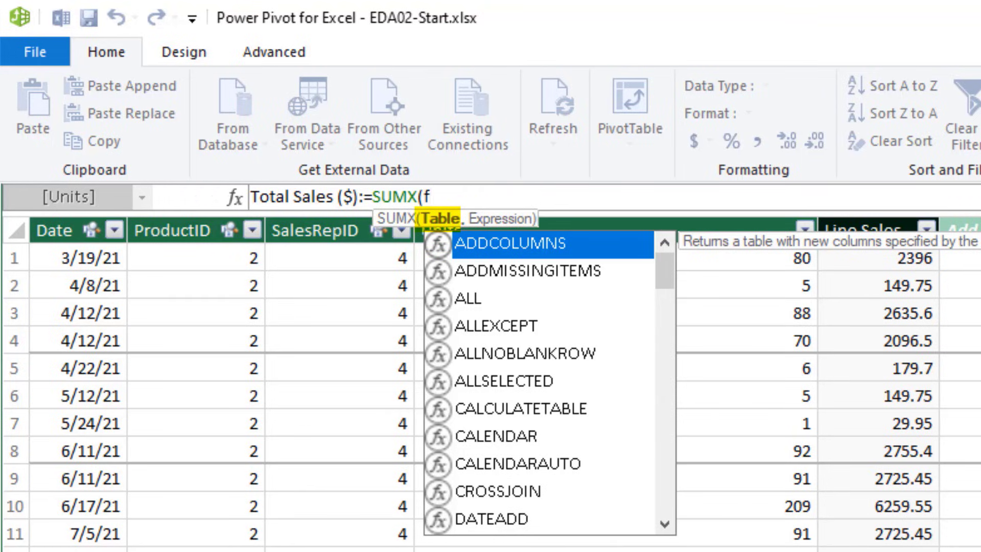
type("fs")
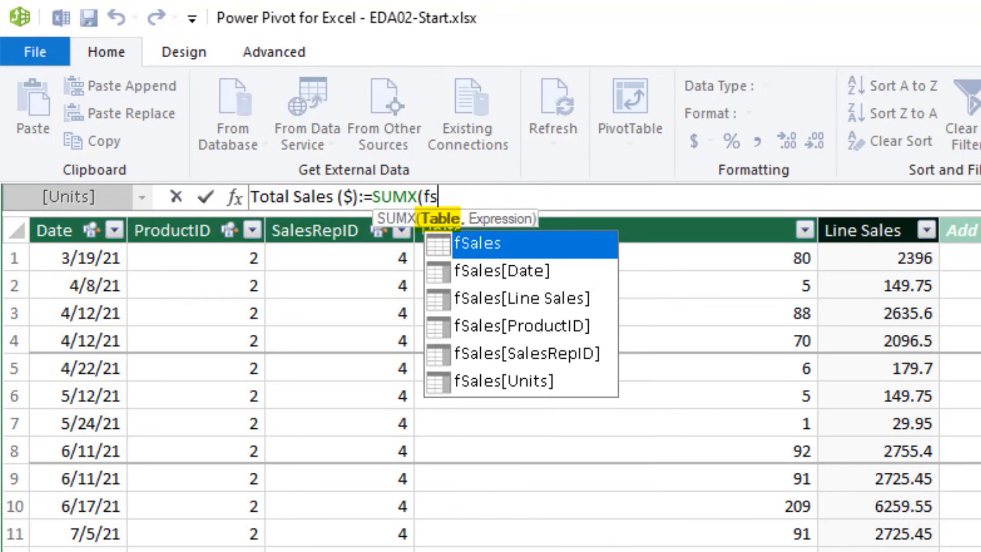
key("Tab")
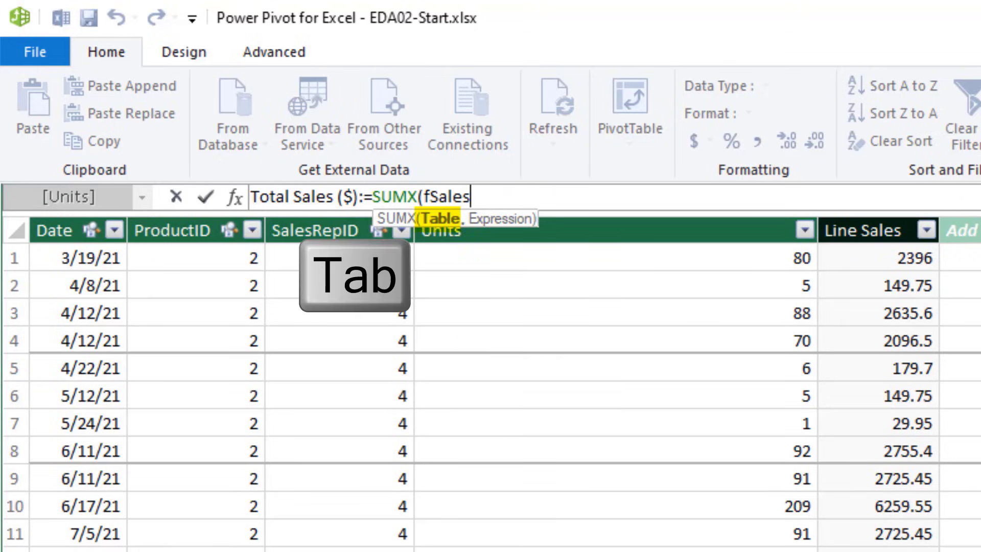
type(",")
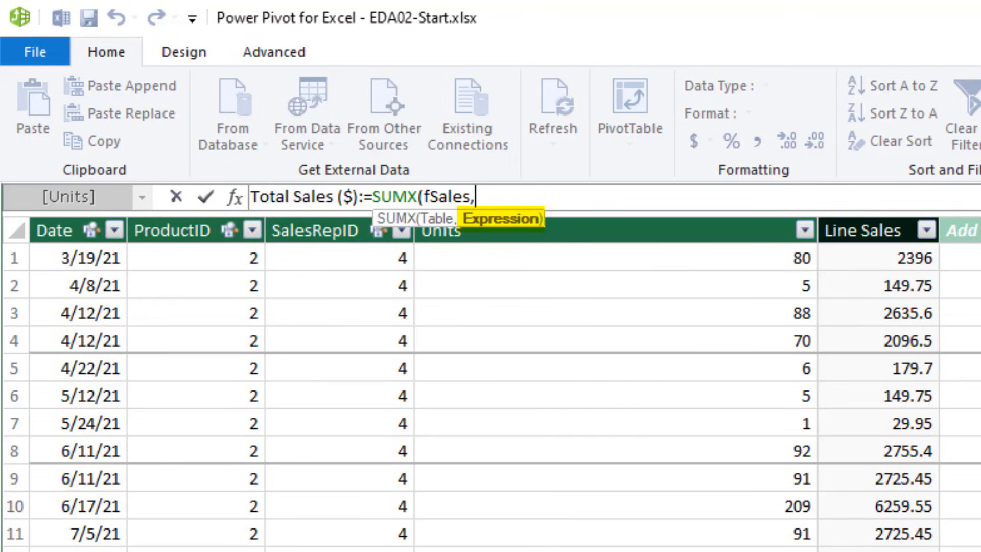
- Begin the SUMX expression with RELATED(dProduct[Price]) to look up each product's price
type("re")
key("Tab")
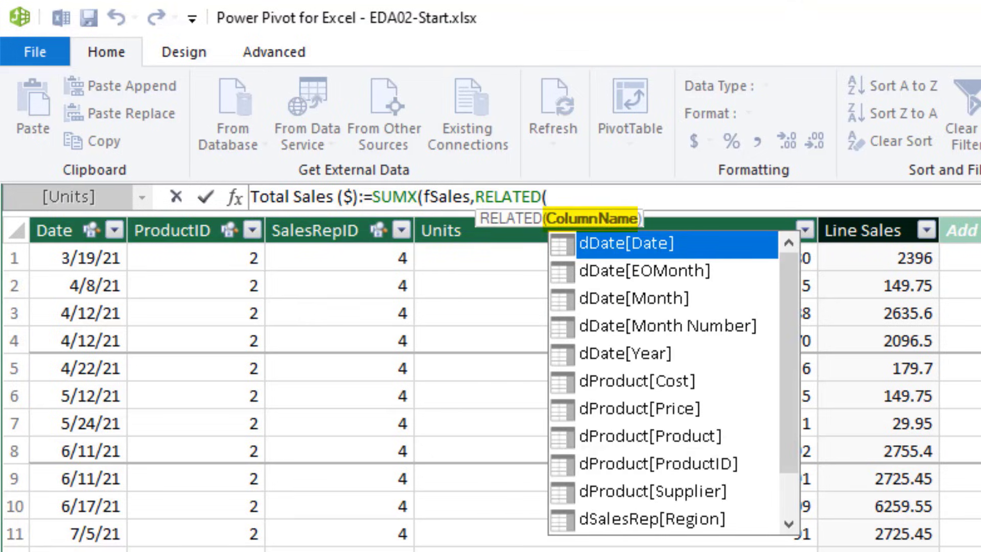
type("dp")
key("Down")
key("Down")
key("Up")
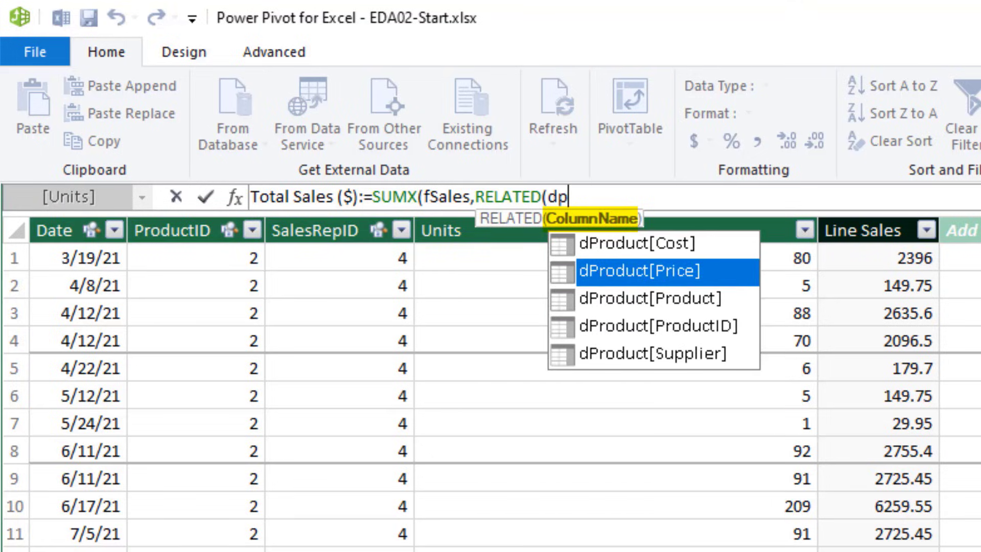
key("Tab")
type(")")
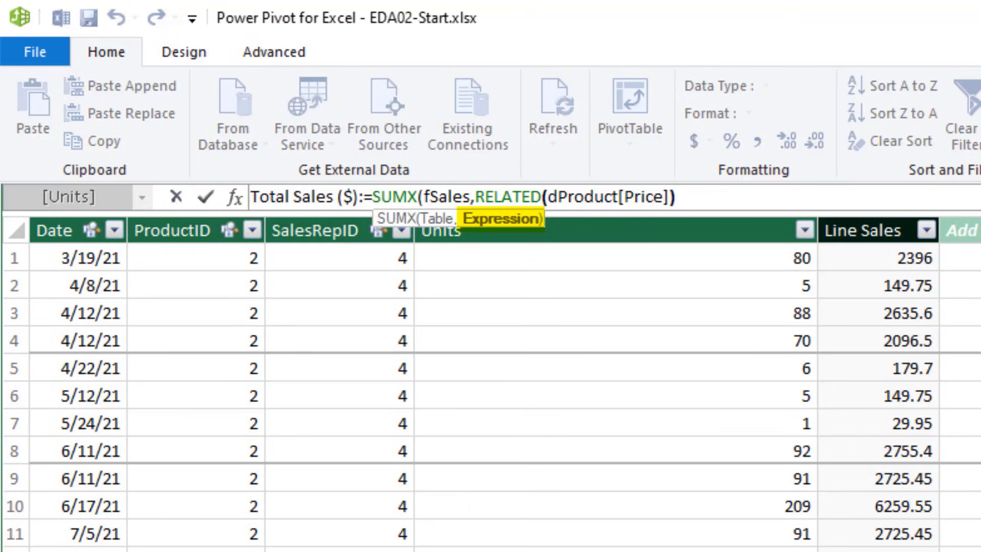
- Multiply the related price by fSales[Units] and complete the Total Sales ($) measure's SUMX formula
type("*fs")
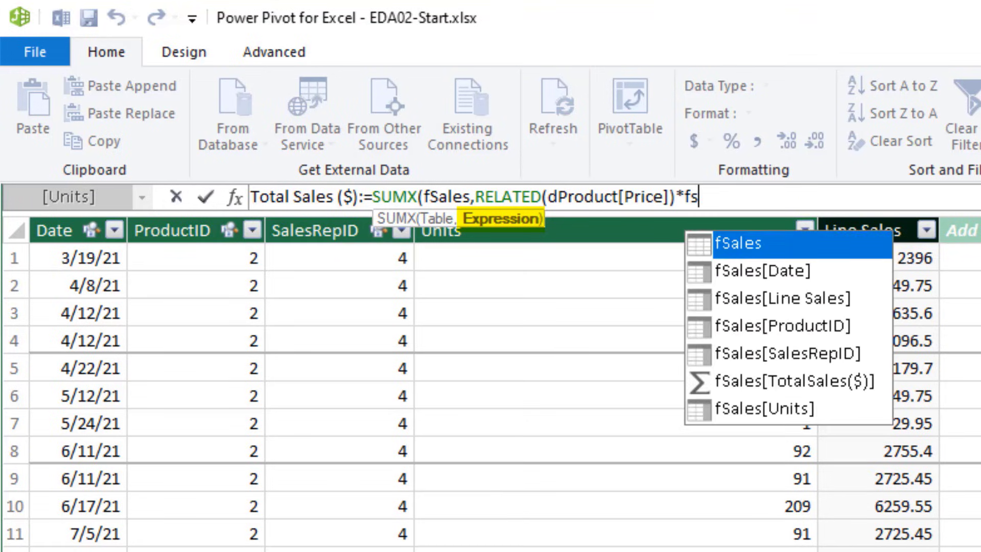
key("Down")
key("Down")
key("Down")
key("Down")
key("Down")
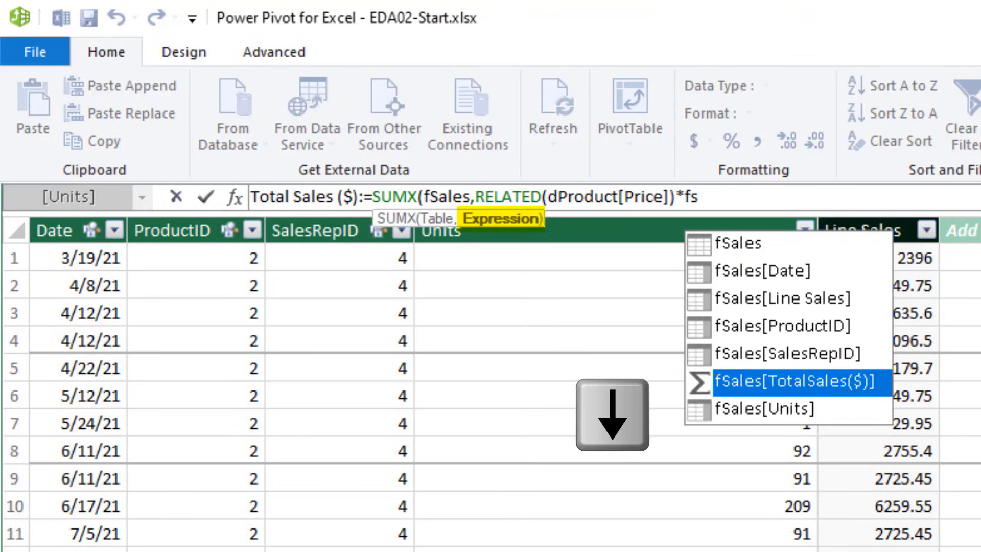
key("Down")
key("Tab")
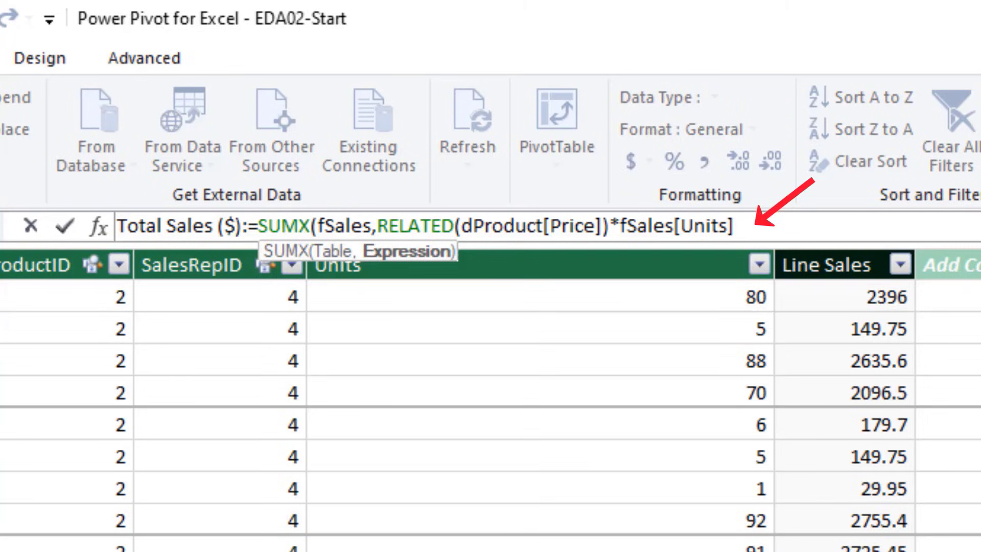
type(")")
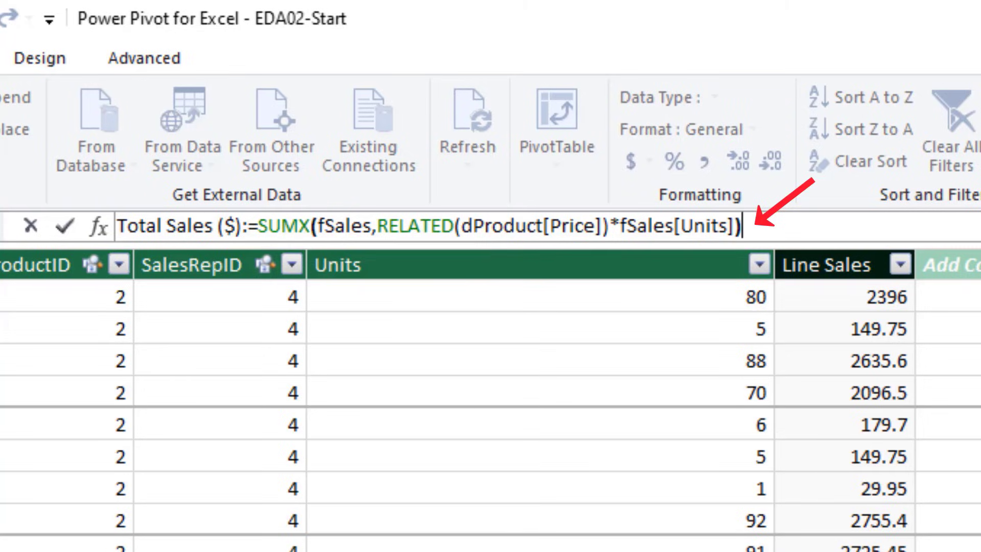
key("Return")
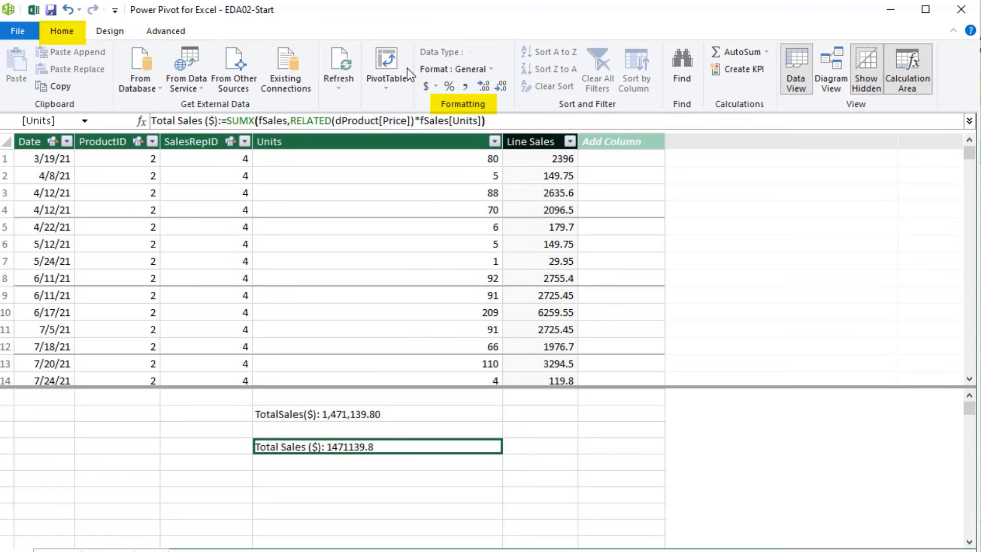
- Format the Total Sales ($) measure as a decimal number with 2 decimal places and a 1000 separator
left_click(490, 69)
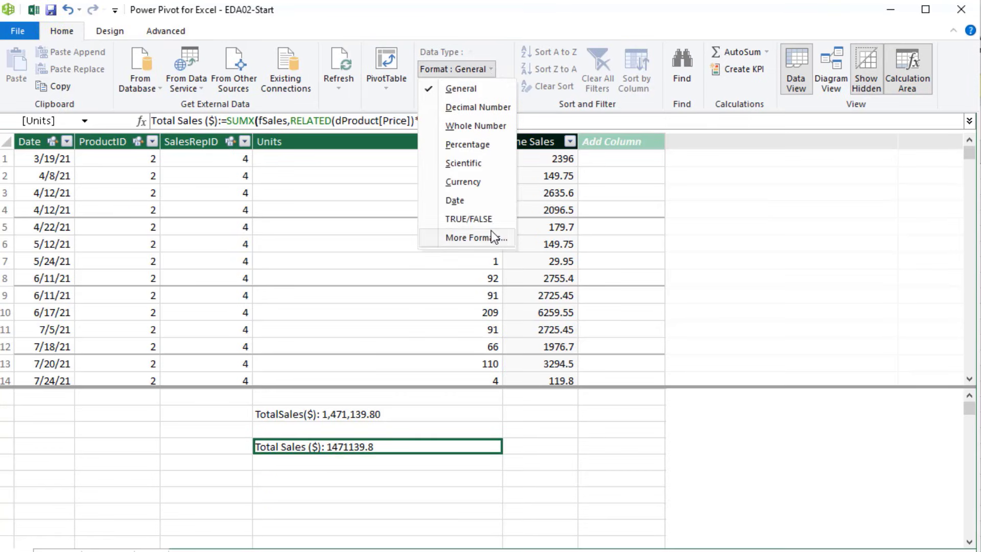
left_click(475, 238)
left_click(315, 286)
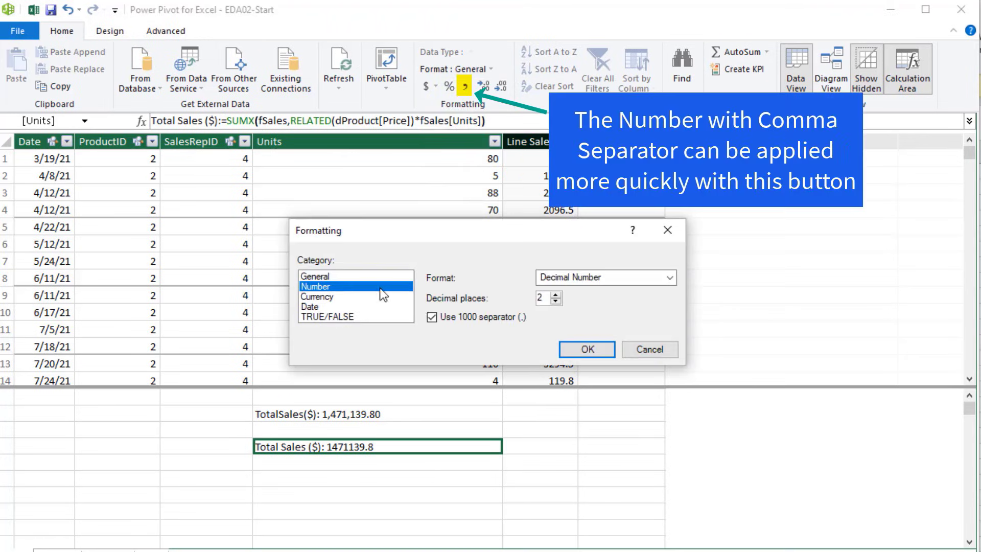
left_click(585, 352)
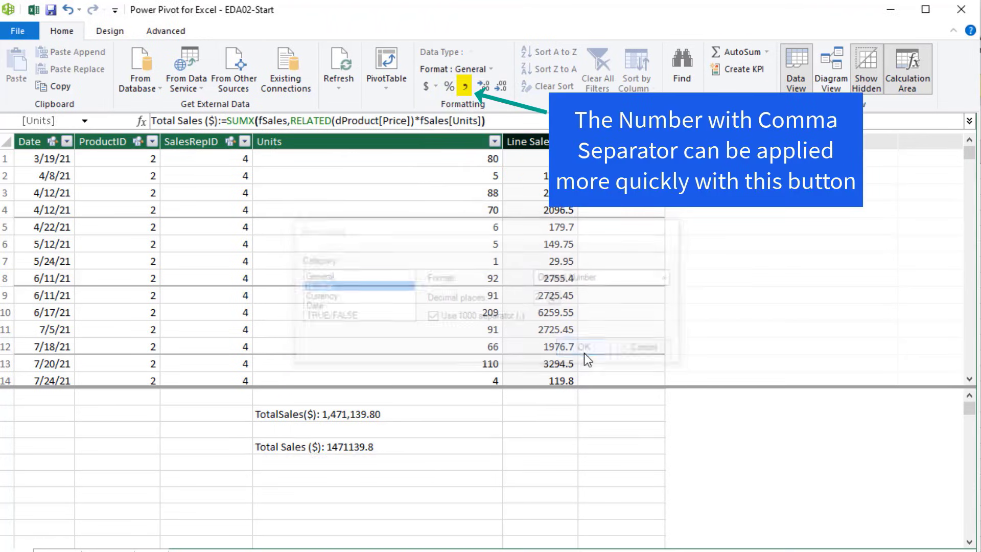
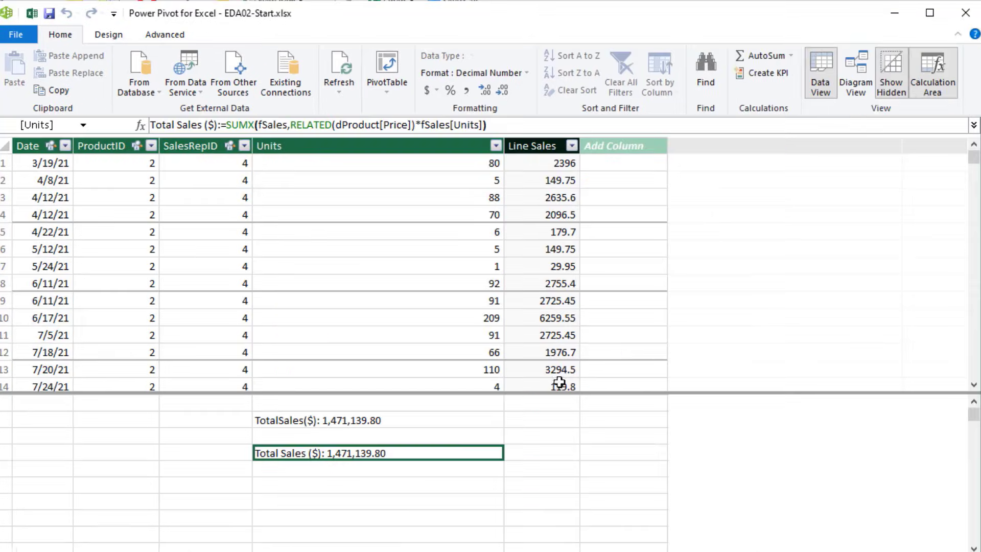
- Remove the DateColumn (Date) level from the dDate table's Date Hierarchy in the diagram of the Data Model
left_click(966, 95)
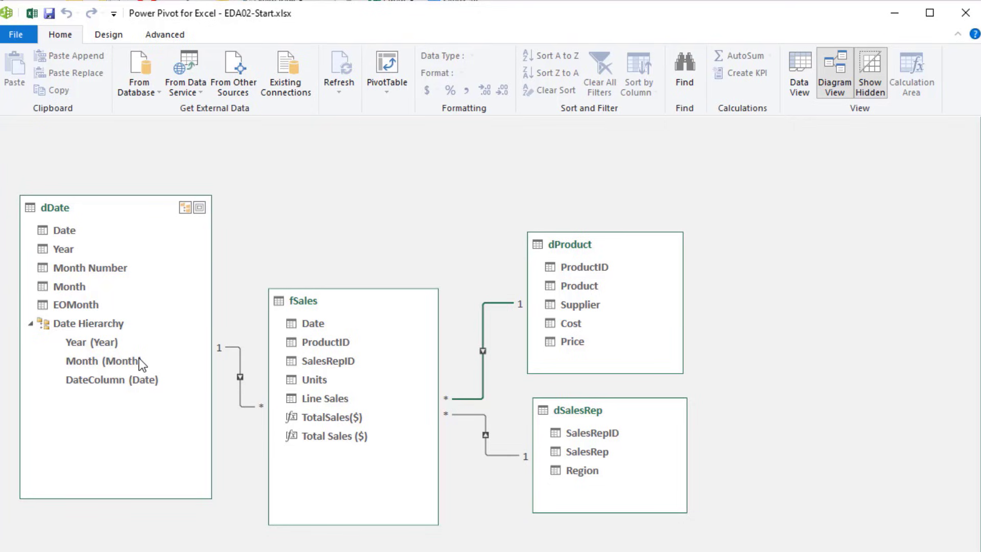
right_click(99, 384)
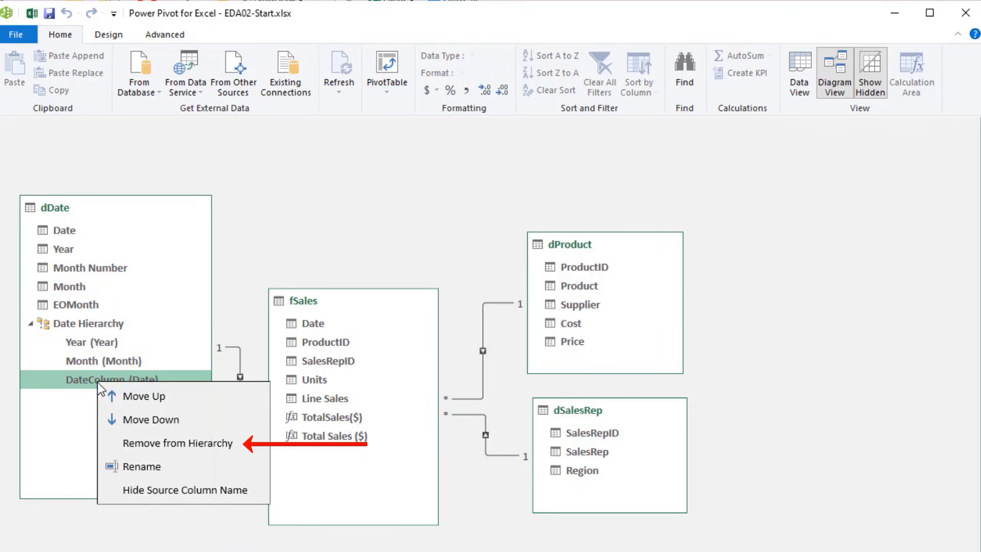
left_click(155, 443)
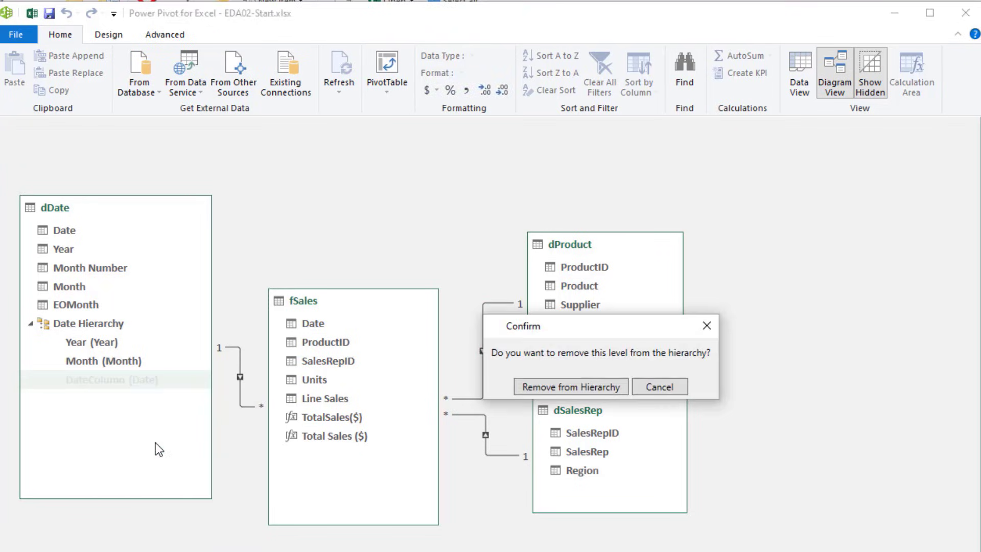
left_click(146, 468)
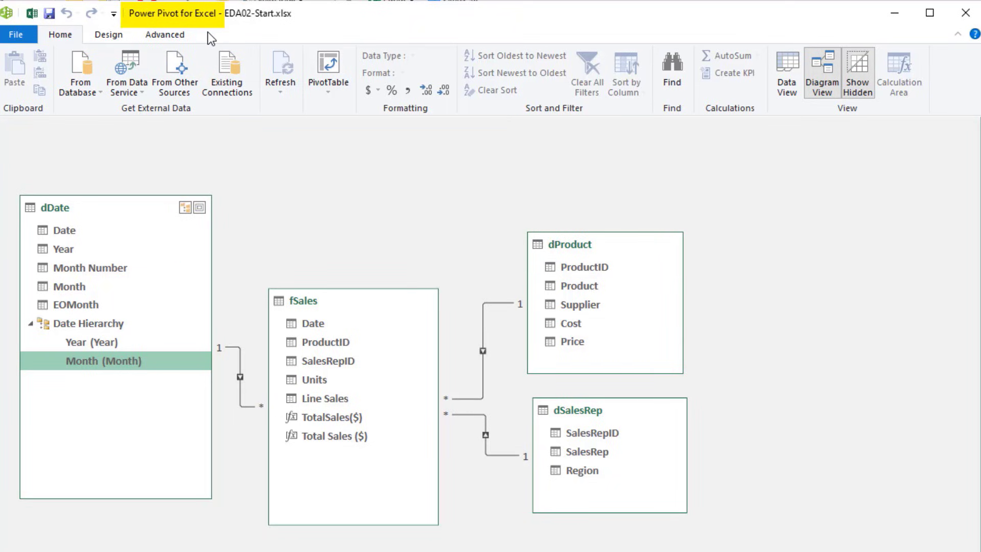
- Create a PivotTable from the Data Model on the existing Year Month Sales worksheet at cell B3
left_click(329, 94)
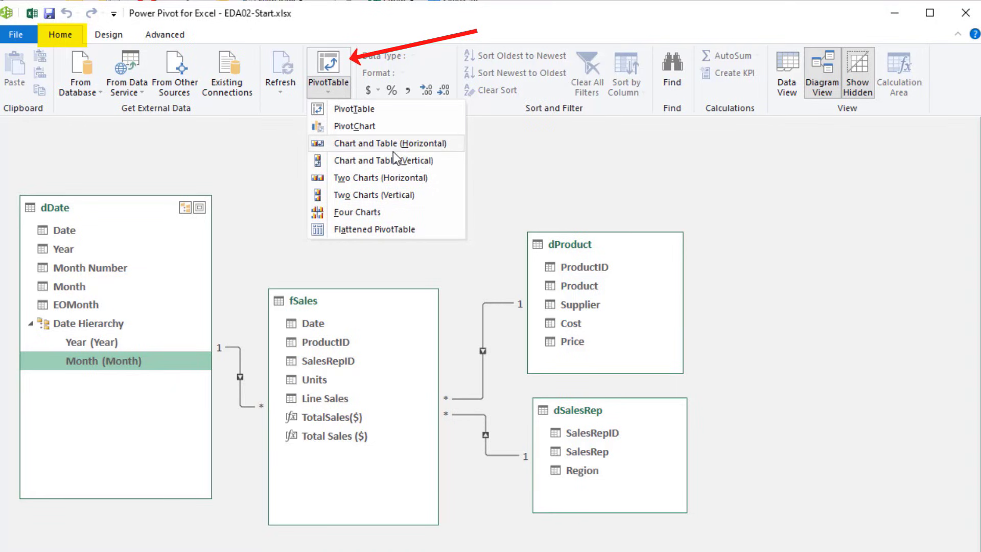
left_click(360, 109)
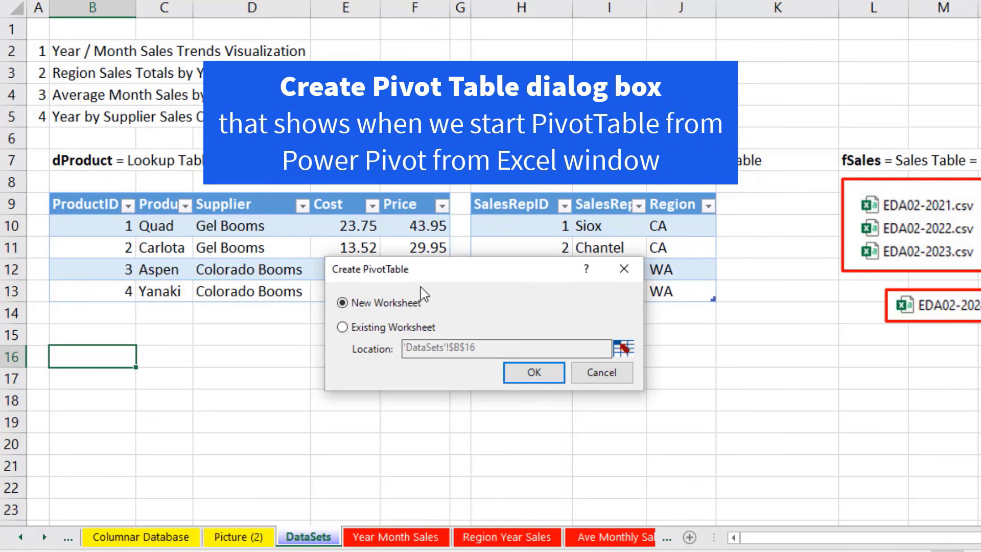
left_click(342, 327)
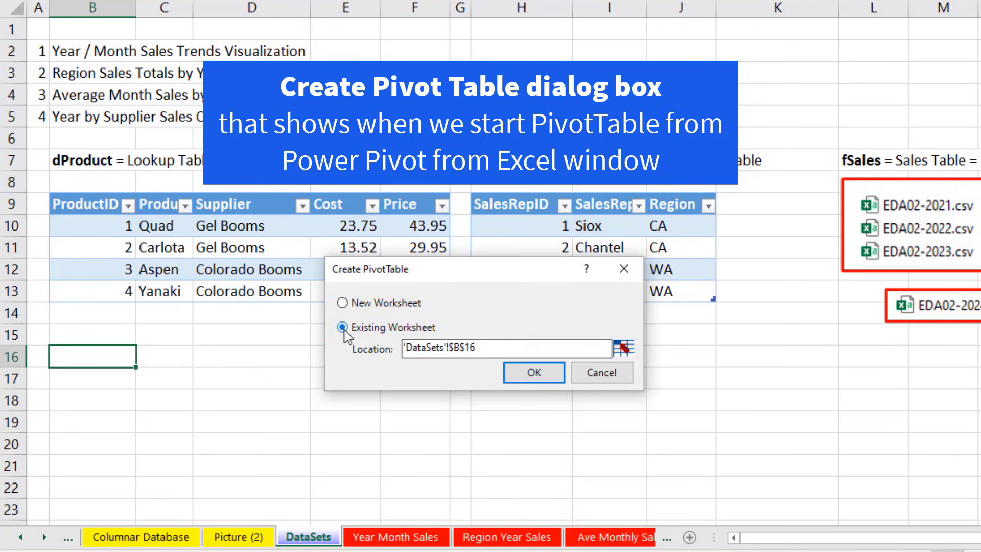
left_click(624, 348)
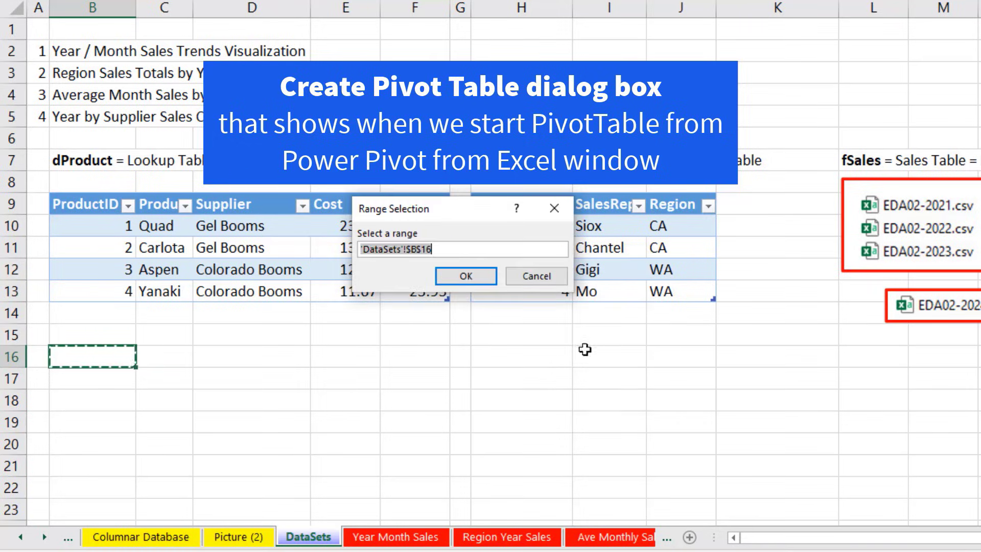
left_click(393, 537)
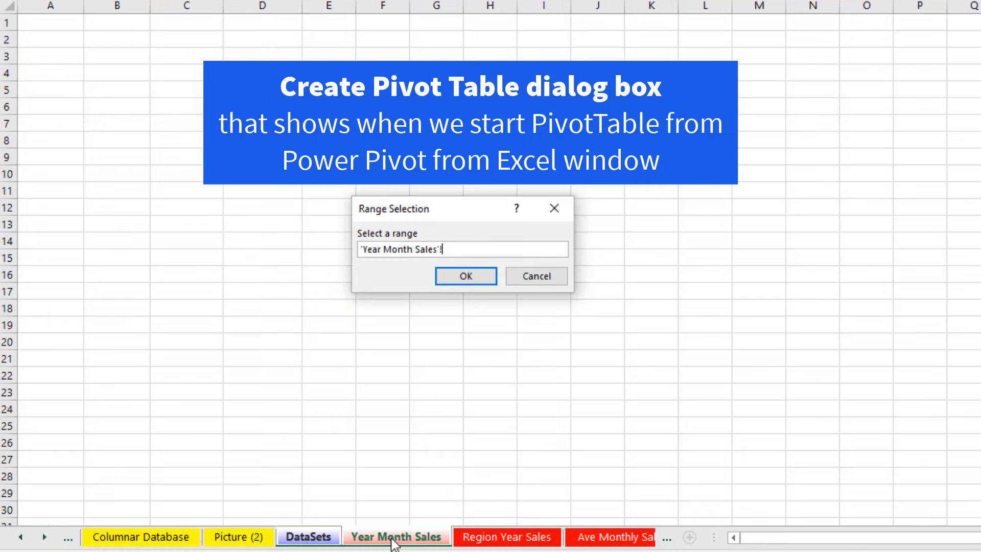
left_click(107, 56)
left_click(449, 276)
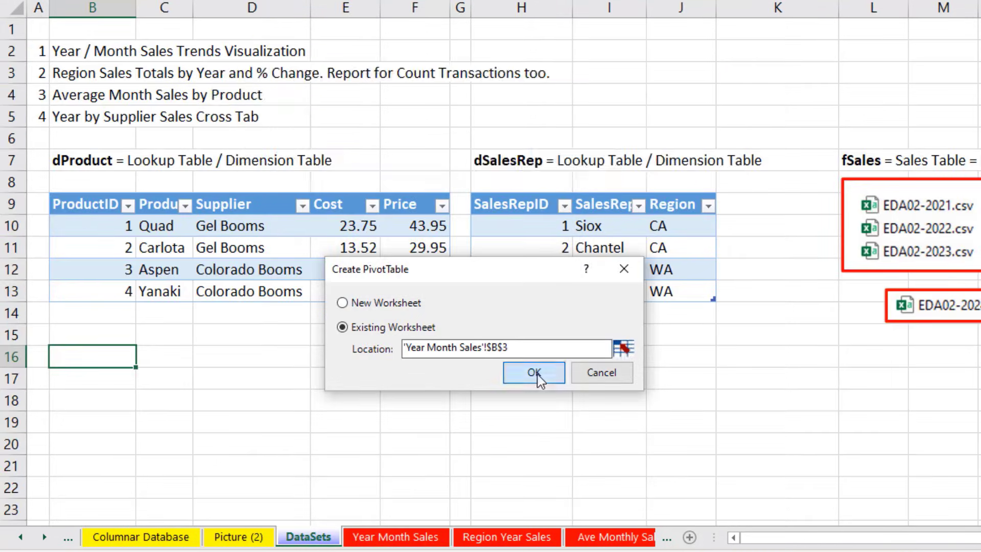
left_click(538, 375)
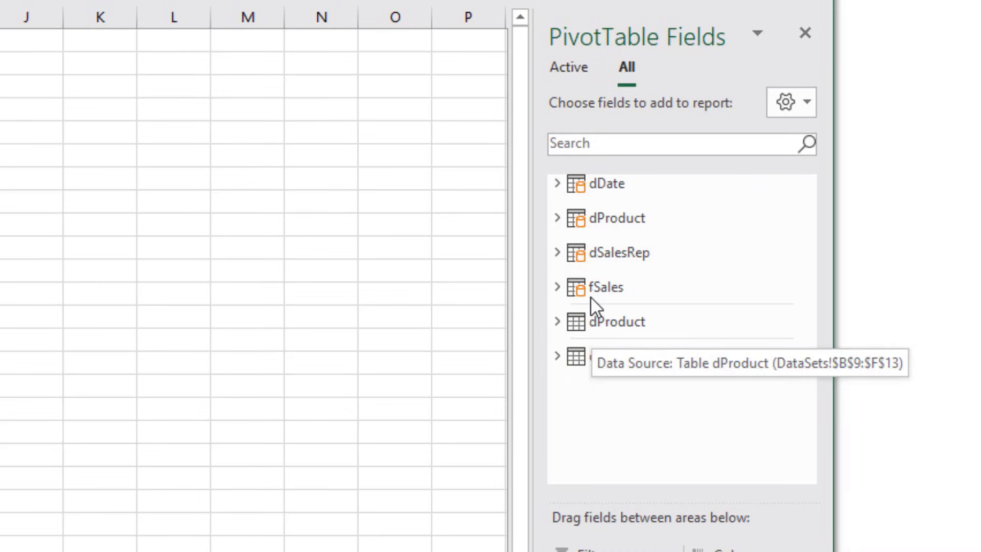
- Add the dDate and fSales Data Model tables to the PivotTable's active field list and display that list
mouse_move(593, 284)
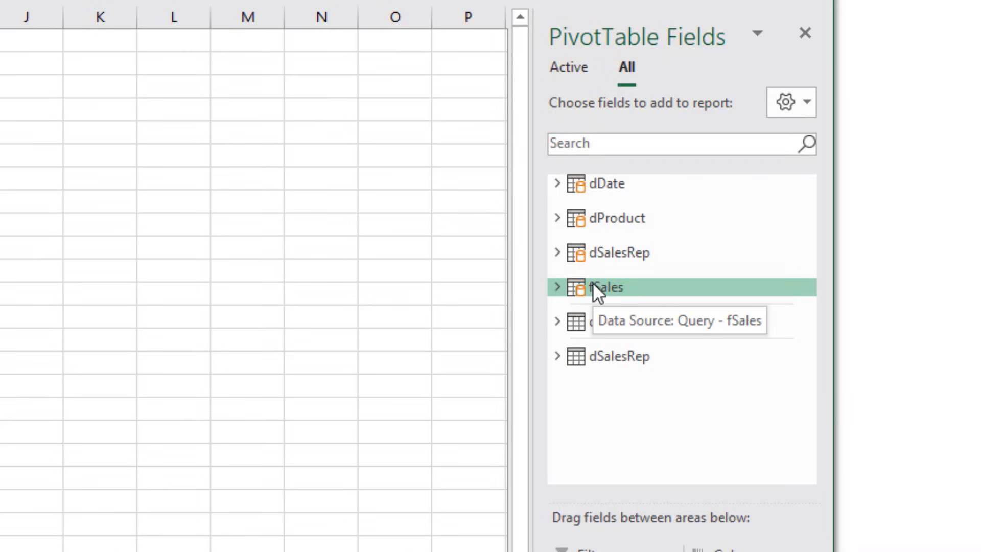
mouse_move(610, 185)
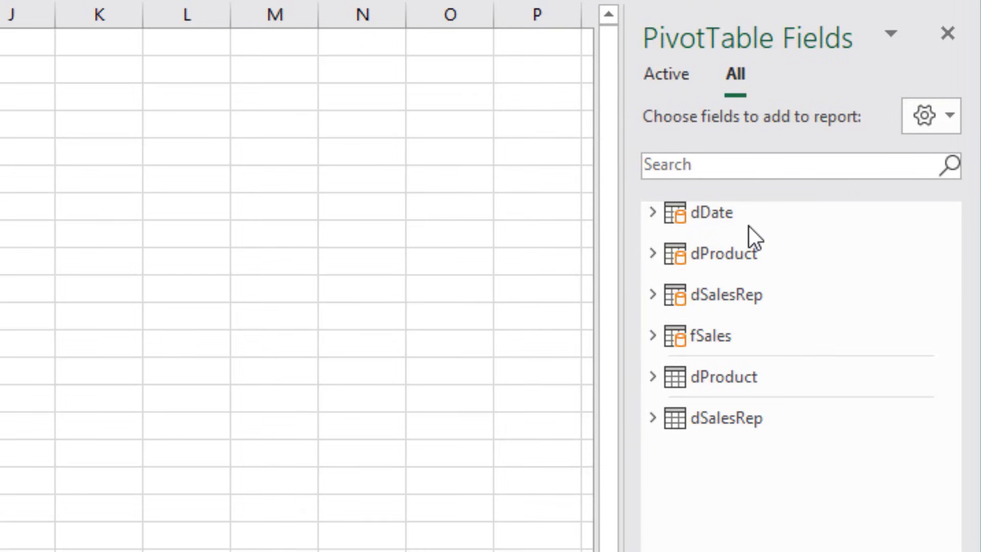
mouse_move(781, 315)
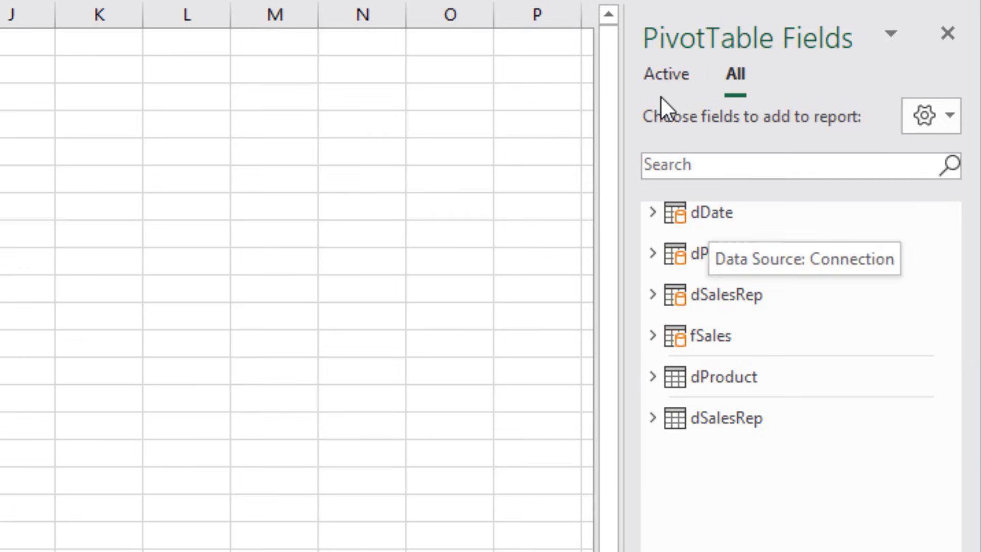
right_click(702, 216)
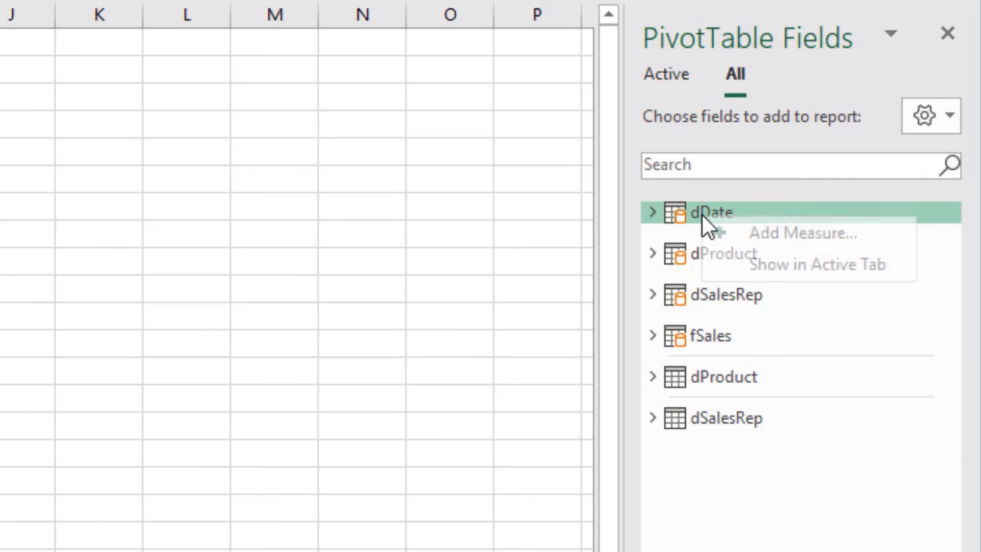
left_click(830, 275)
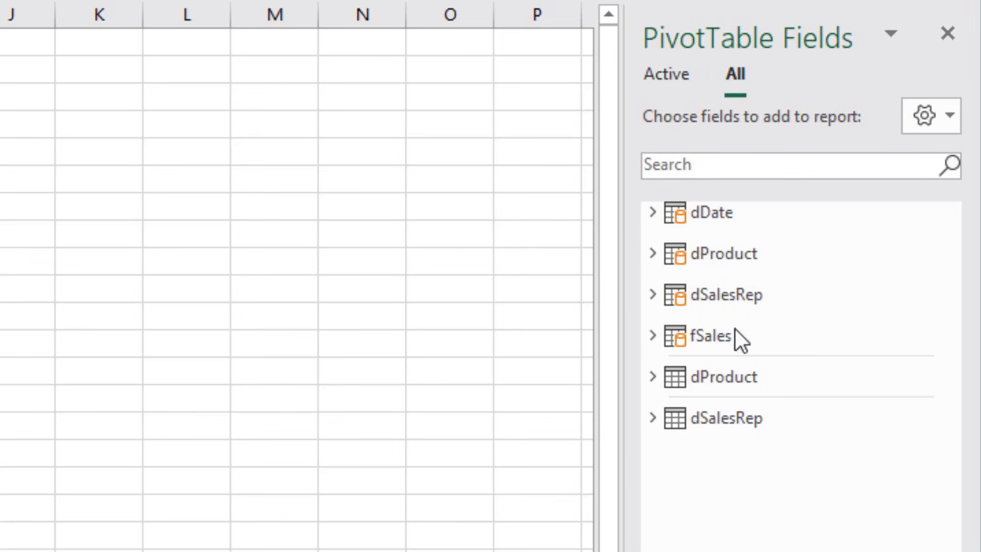
right_click(698, 336)
left_click(788, 384)
left_click(677, 73)
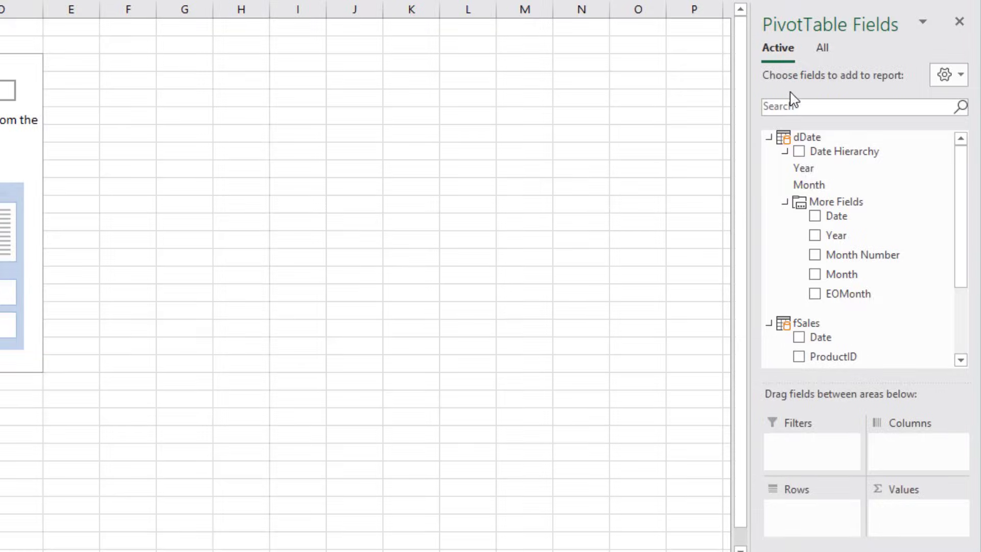
- Put the dDate table's Date Hierarchy in the PivotTable's rows
left_click(785, 202)
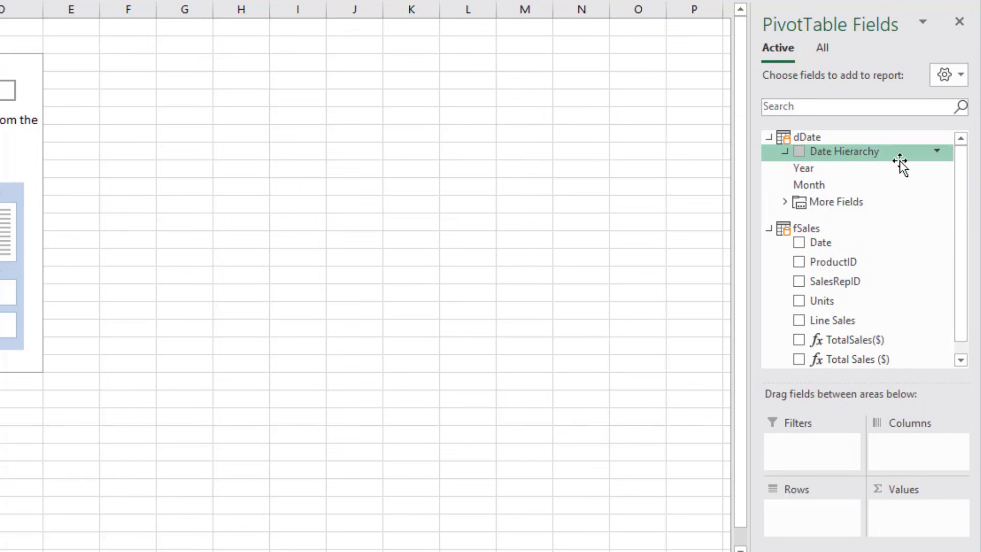
left_click_drag(838, 151, 798, 524)
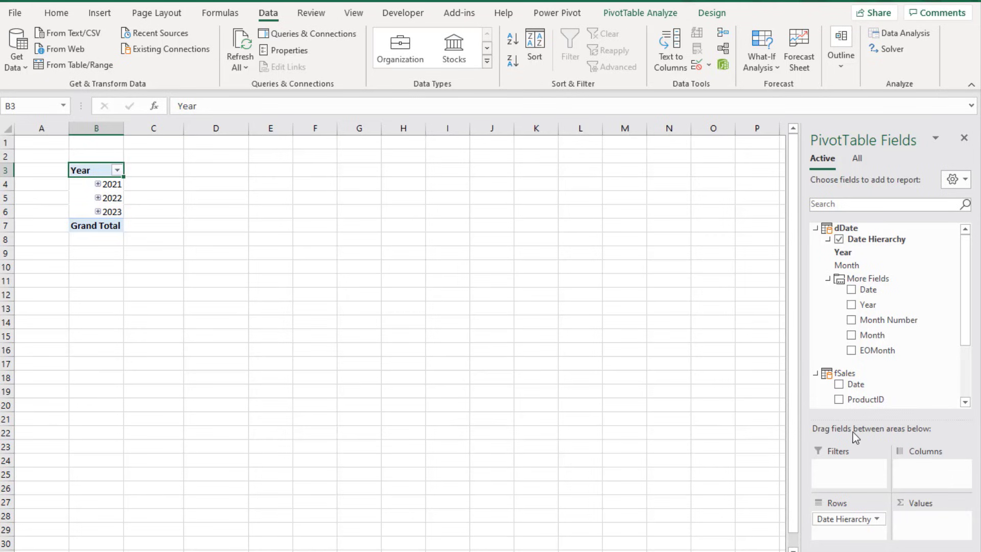
left_click(827, 278)
- Add the TotalSales($) and Total Sales ($) measures to the PivotTable's values, keeping only Total Sales ($)
scroll(899, 363, "down", 1)
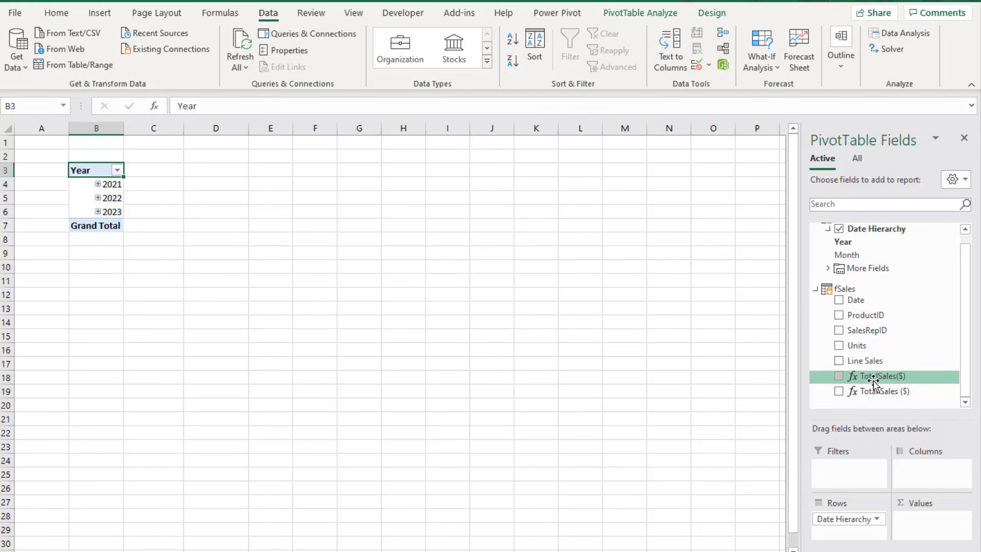
left_click(838, 376)
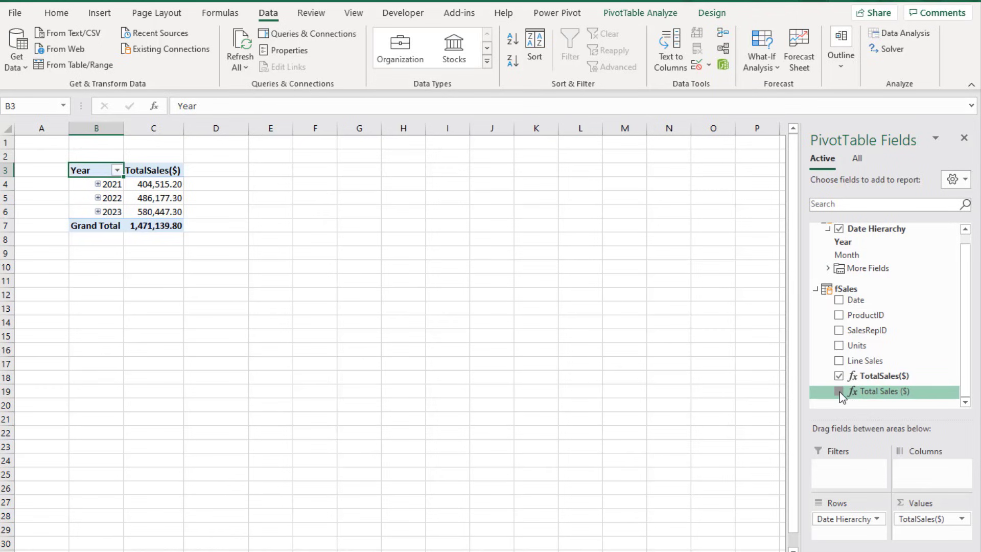
left_click(839, 391)
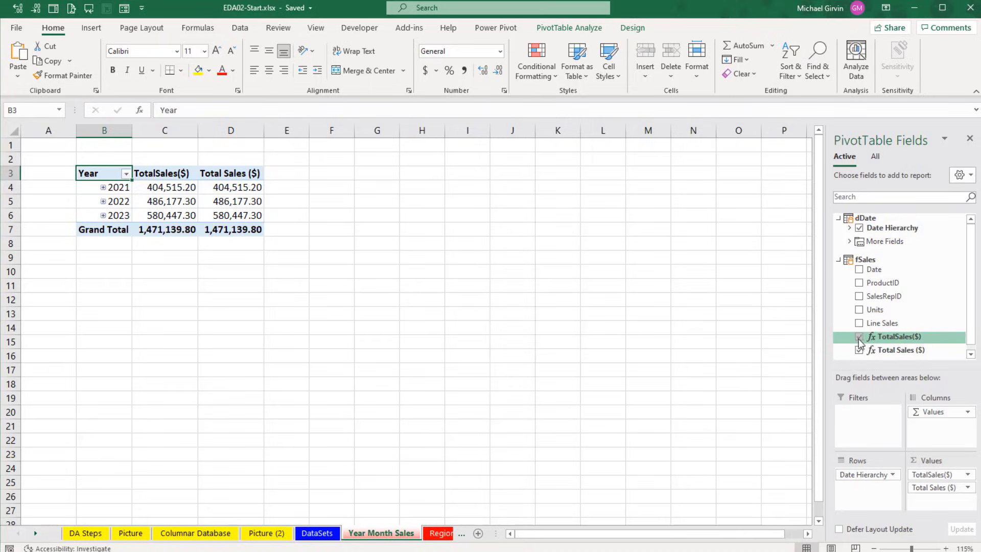
left_click(859, 338)
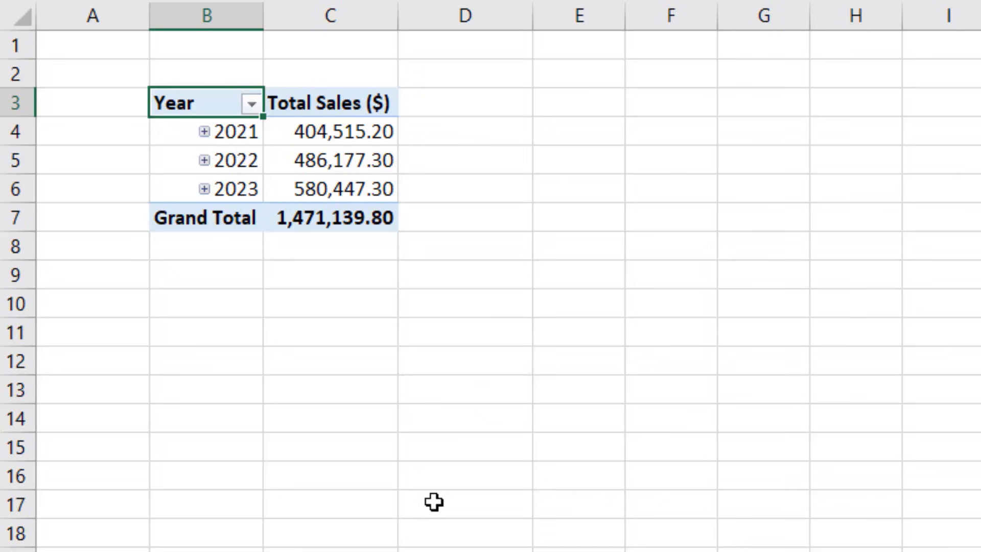
- Examine the Total Sales ($) values for 2021 and 2022 and how the year filters each one
left_click(349, 134)
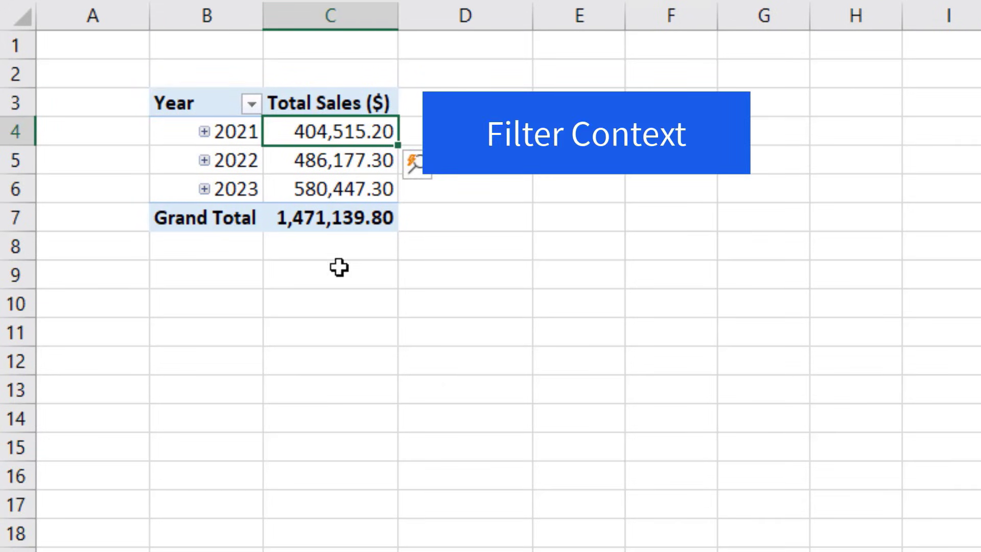
mouse_move(269, 134)
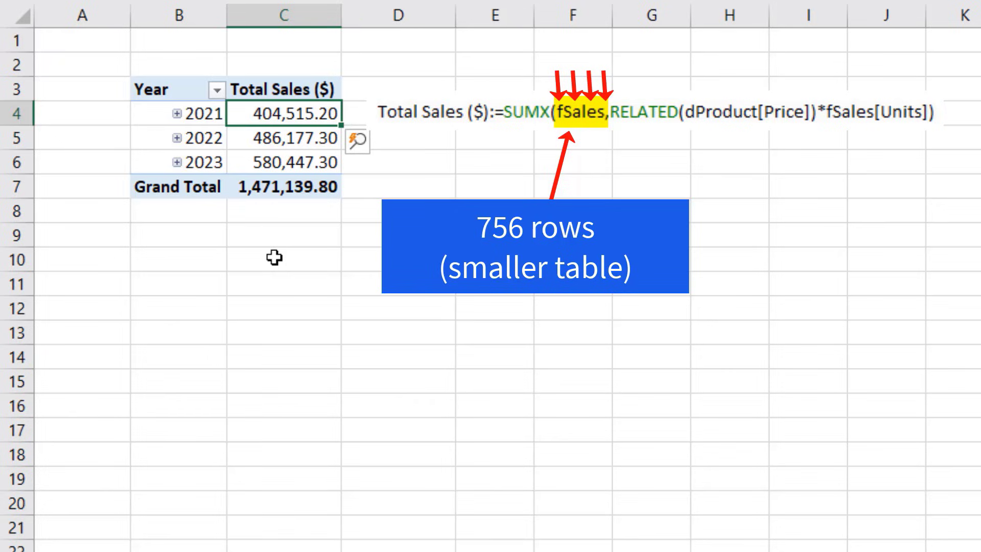
left_click(295, 141)
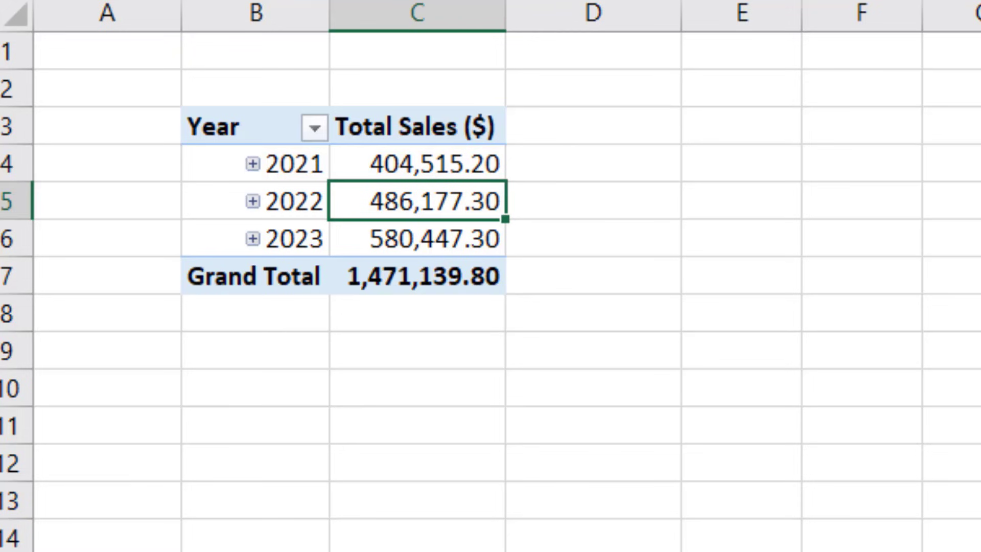
left_click(416, 158)
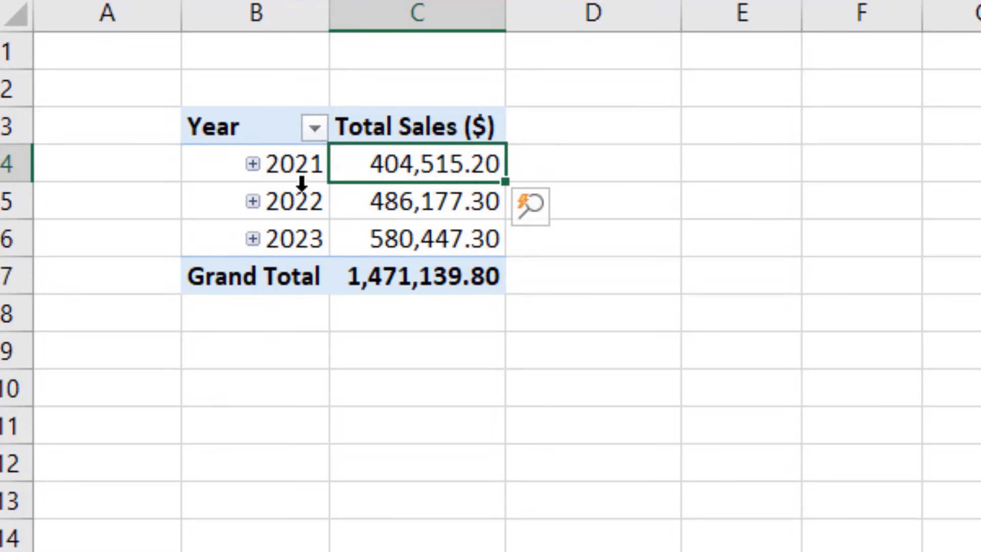
key("alt+Tab")
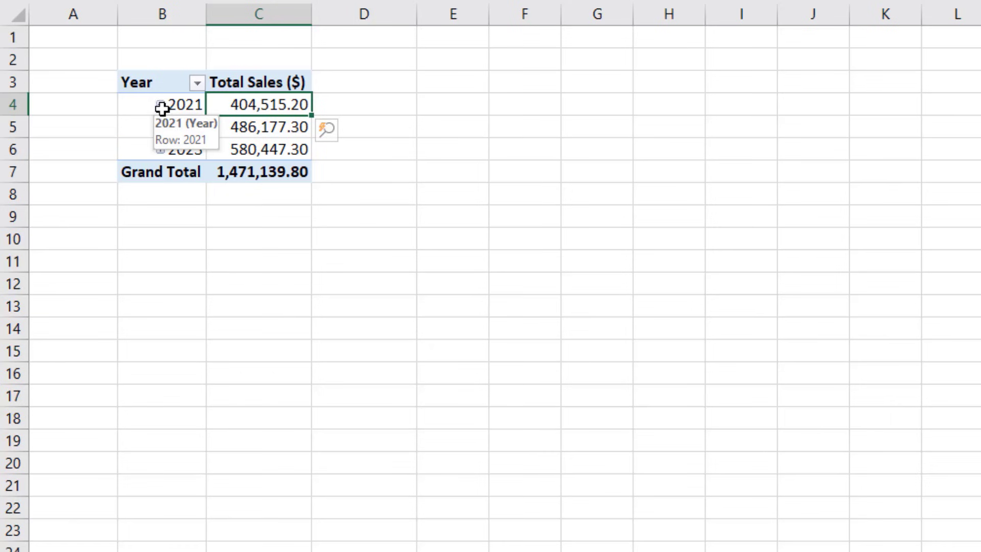
- Expand 2021 in the PivotTable to its months and select the March Total Sales ($) value
left_click(161, 105)
left_click(260, 150)
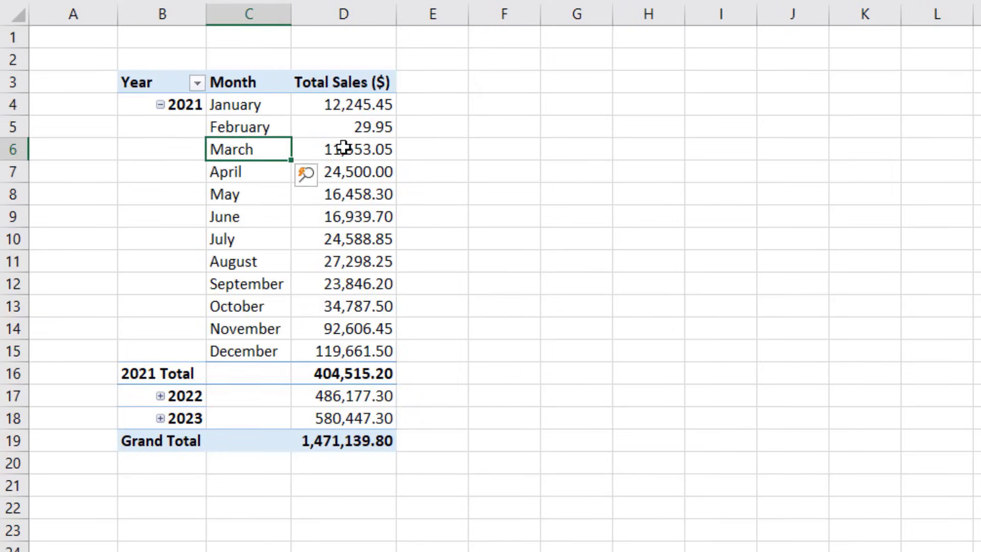
left_click(343, 148)
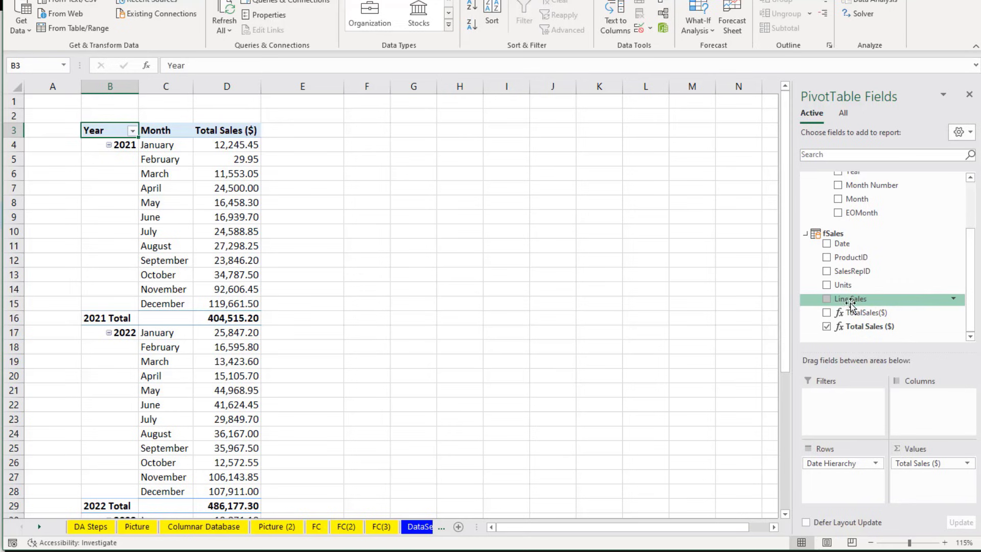
- Add the fSales Line Sales field to the PivotTable's values as a sum beside Total Sales ($)
left_click_drag(836, 300, 813, 490)
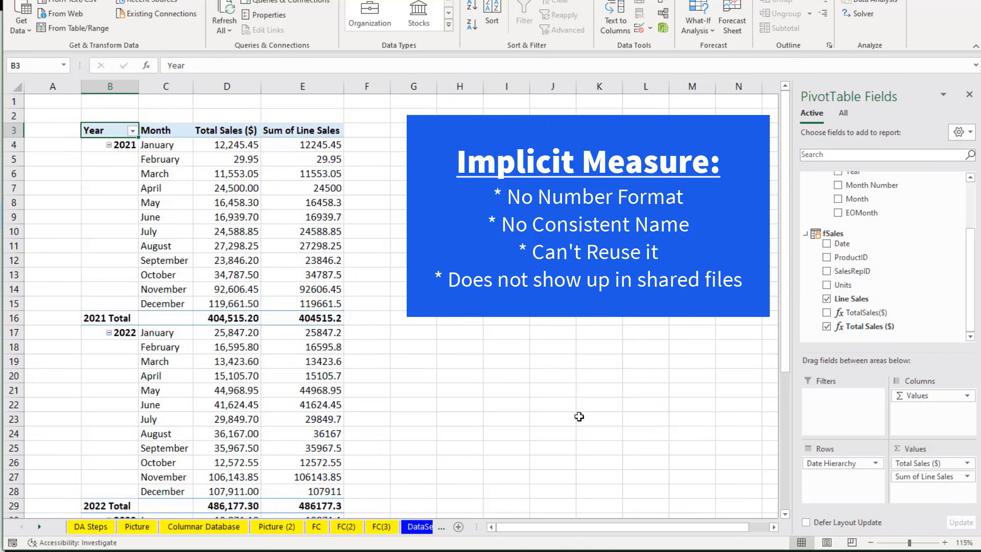
left_click_drag(868, 327, 874, 333)
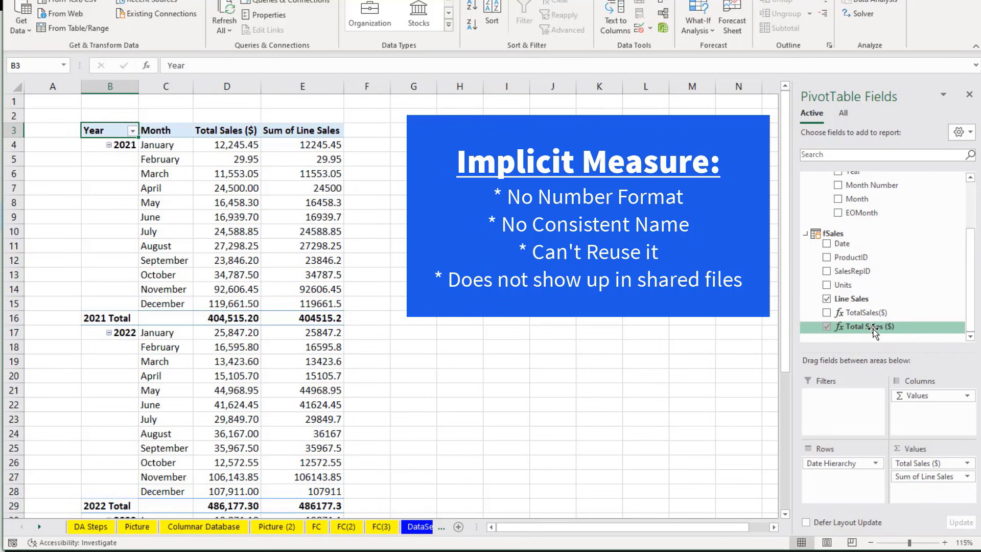
left_click_drag(874, 332, 905, 495)
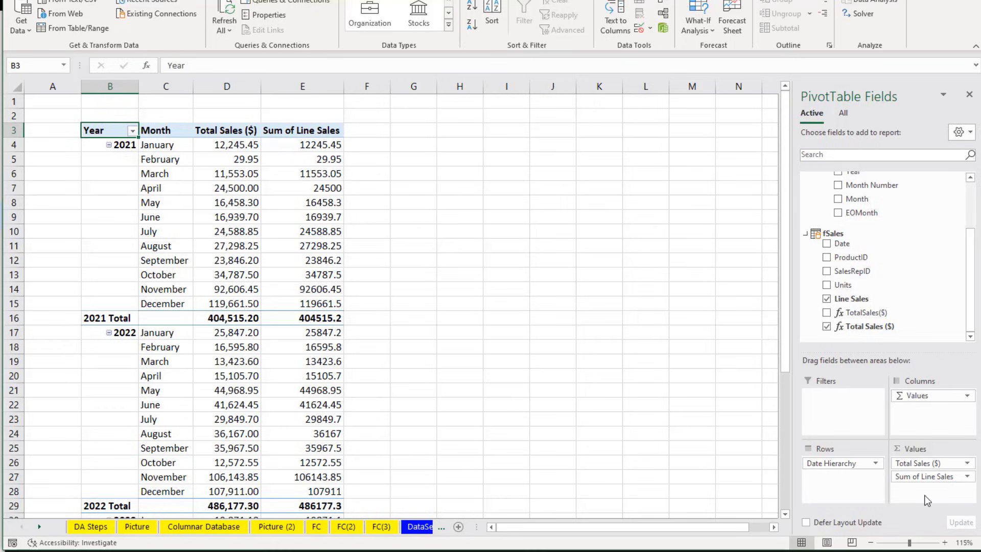
- Switch to the Power Pivot window and show implicit measures in the fSales table's data view
key("alt+Tab")
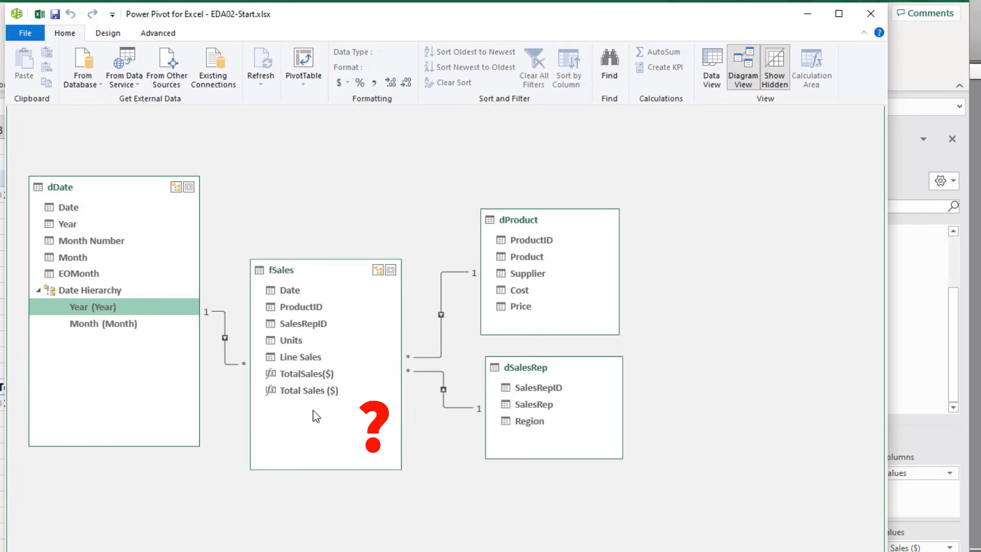
left_click(718, 78)
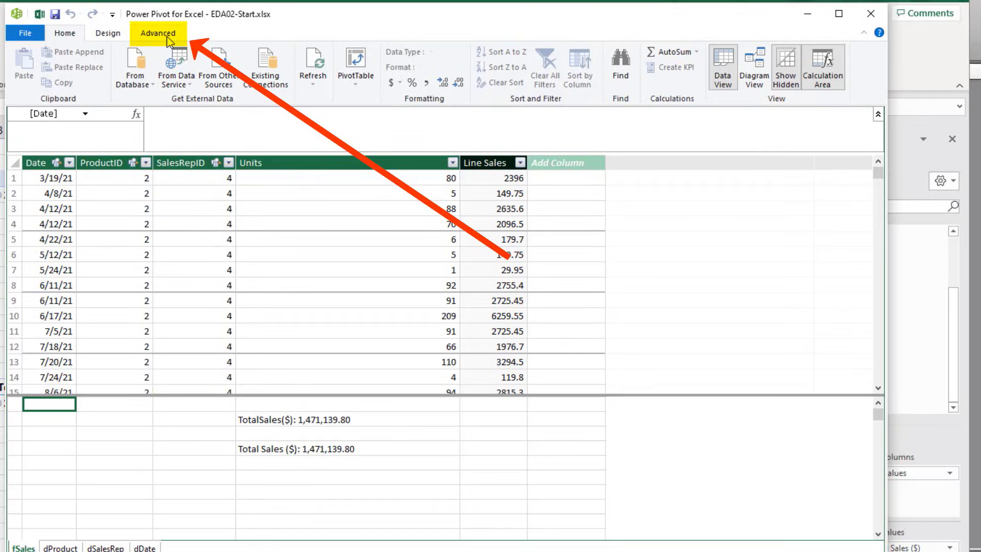
left_click(169, 41)
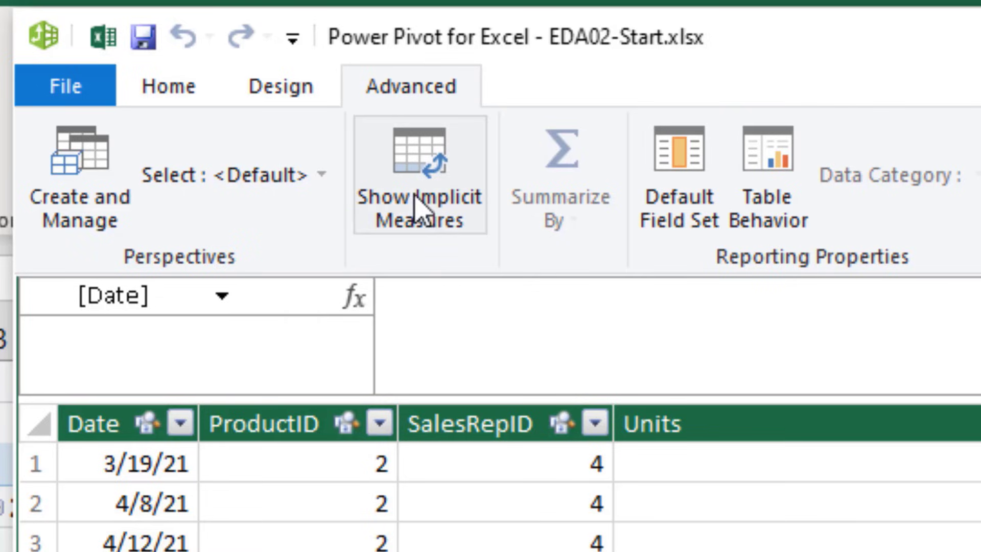
left_click(421, 225)
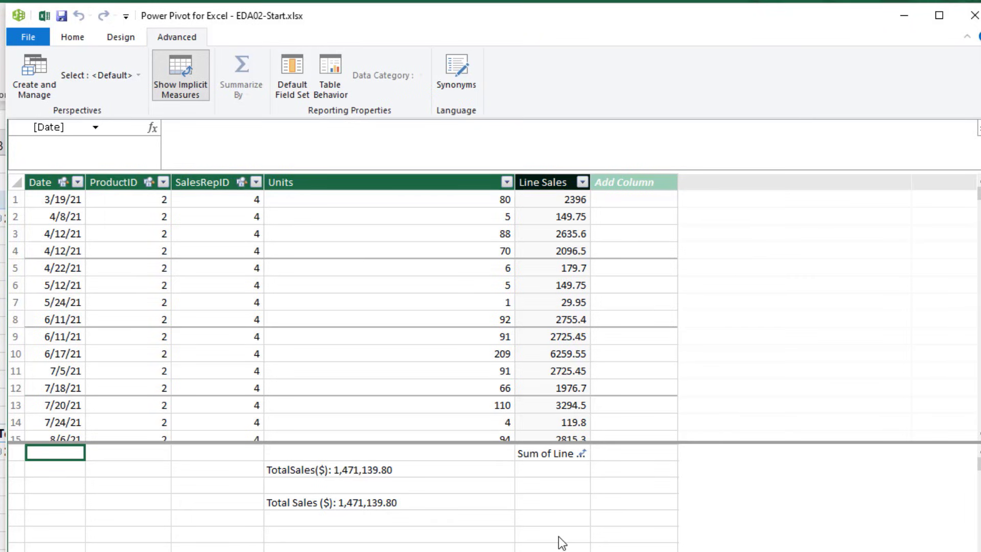
- Check the formula of the implicit Sum of Line Sales measure and delete the measure from the Data Model
left_click(557, 457)
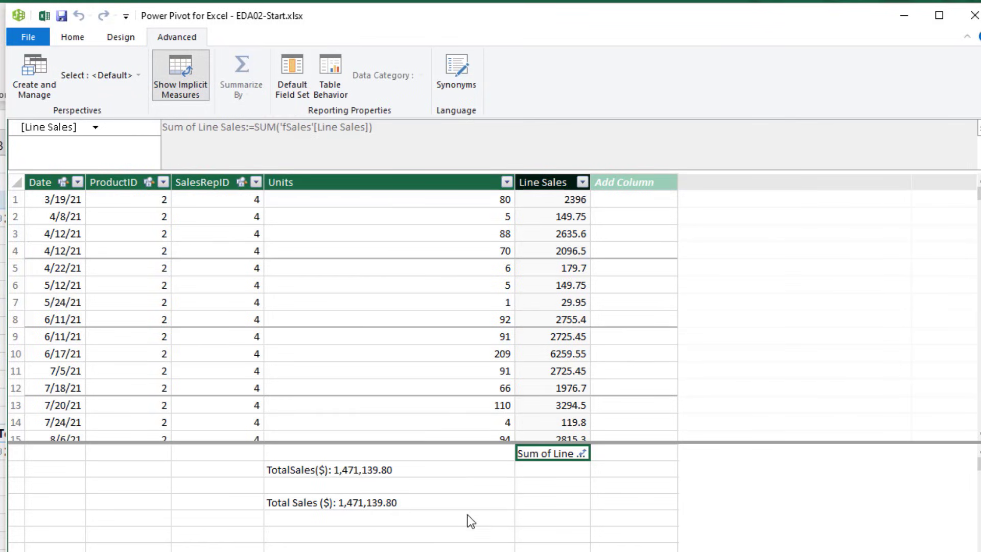
right_click(540, 456)
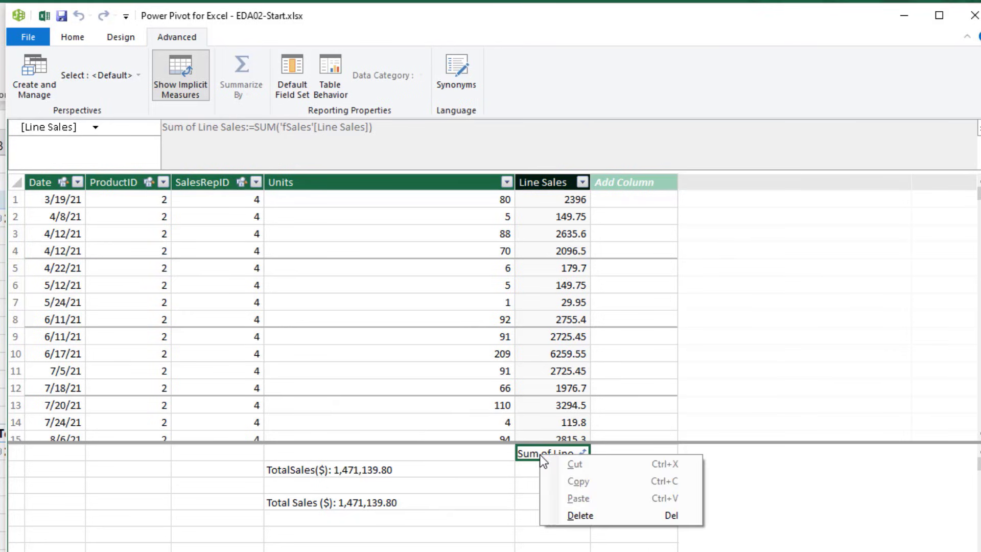
left_click(593, 513)
left_click(585, 393)
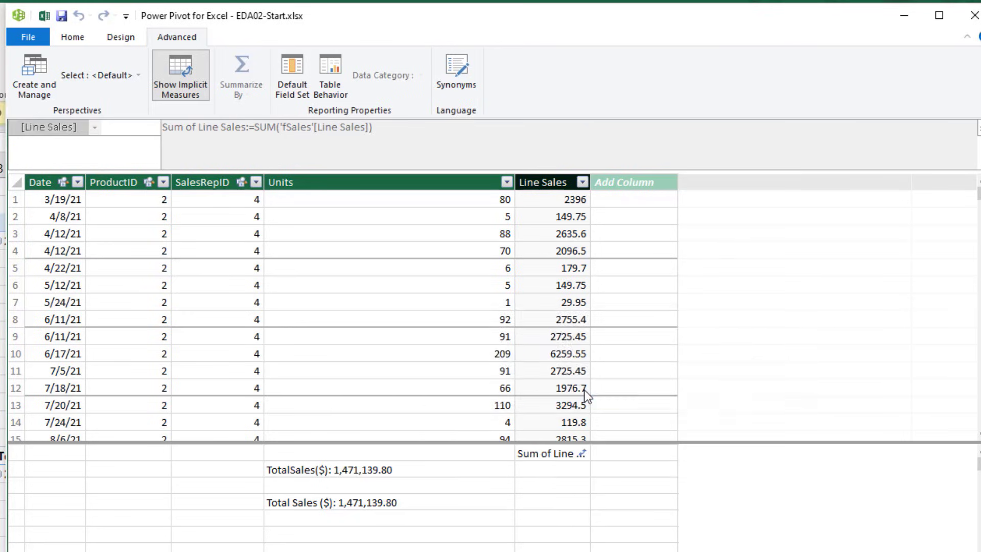
- In the Data Model diagram, hide fSales fields Date, ProductID, SalesRepID, Units and Line Sales from client tools
left_click(72, 37)
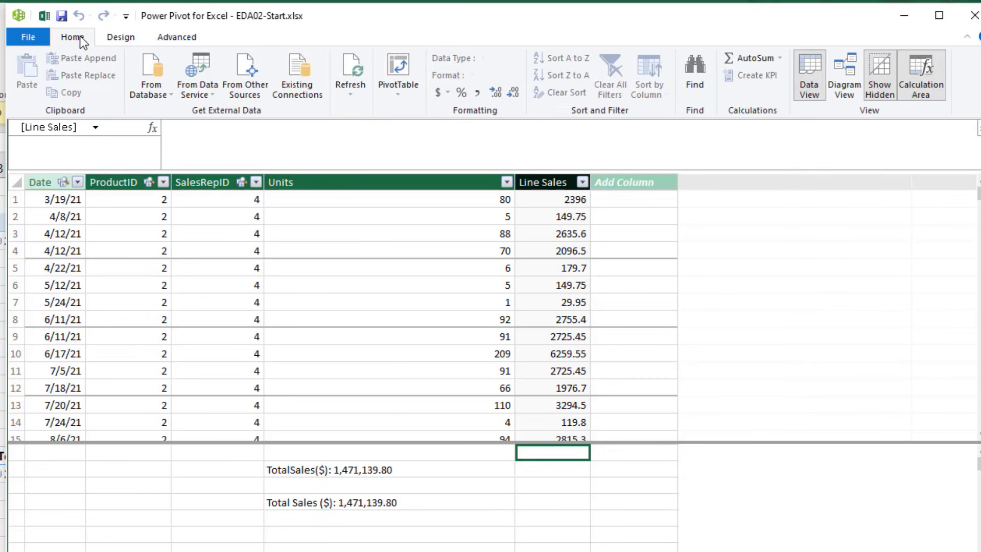
left_click(851, 100)
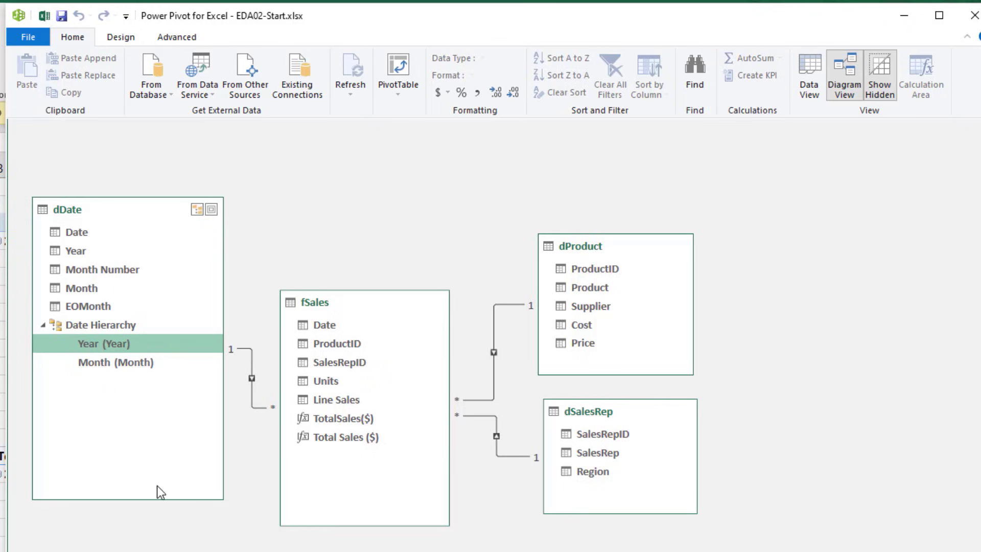
left_click(326, 324)
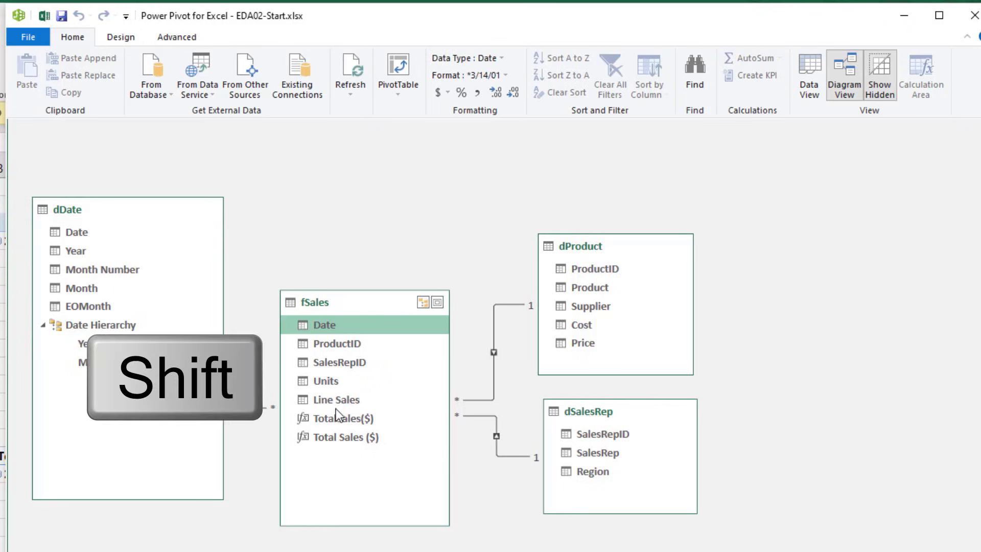
left_click(346, 402, "shift")
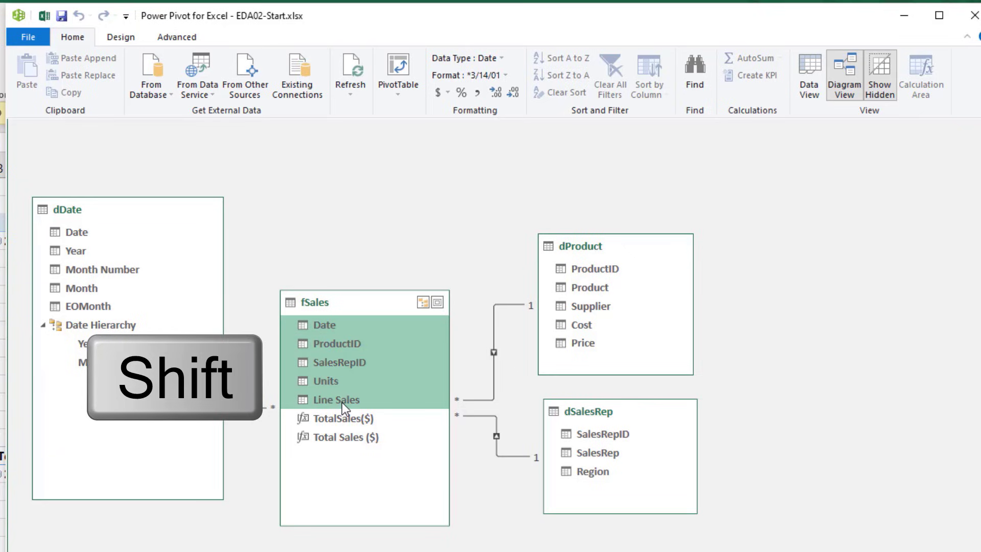
right_click(333, 361)
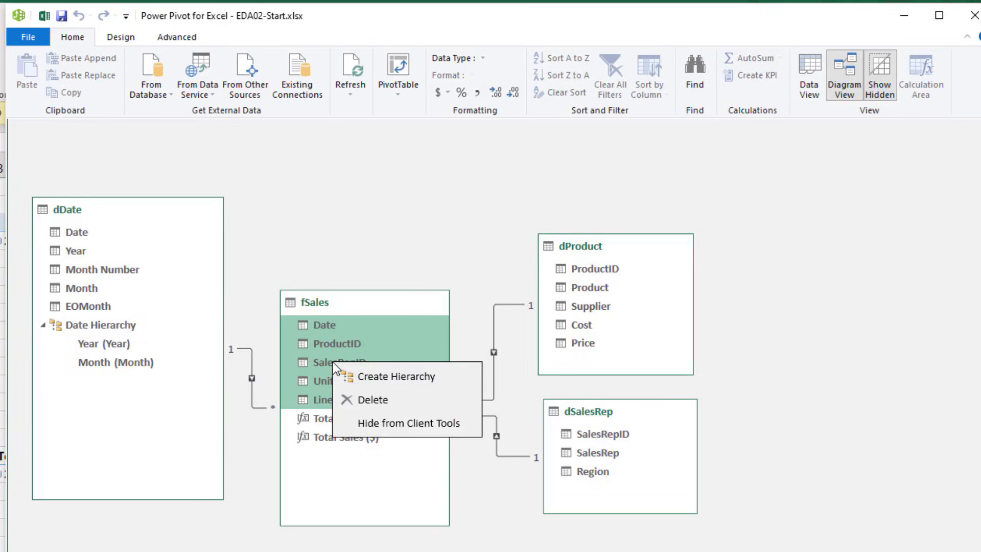
left_click(350, 422)
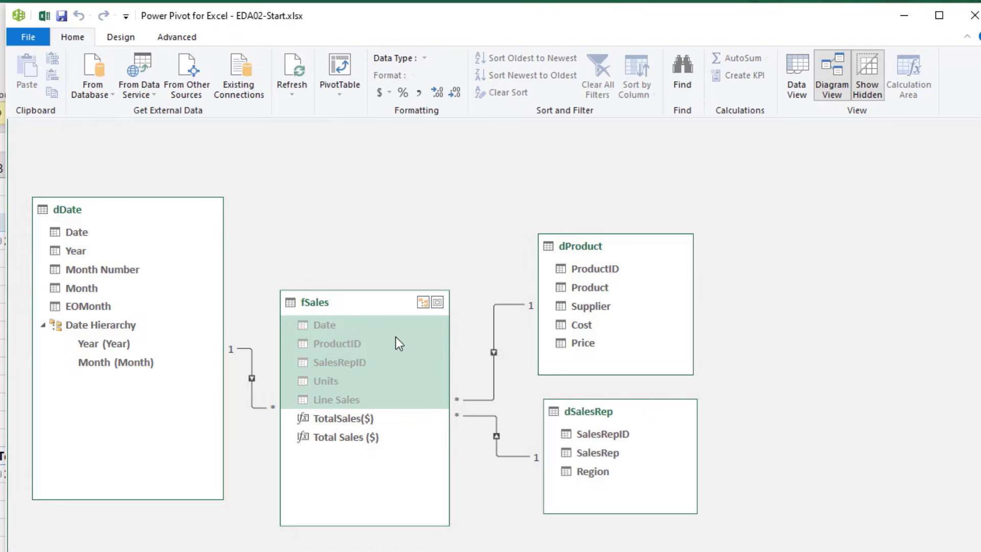
- Hide the dProduct fields ProductID, Cost and Price from client tools
left_click(588, 327)
left_click(588, 344, "shift")
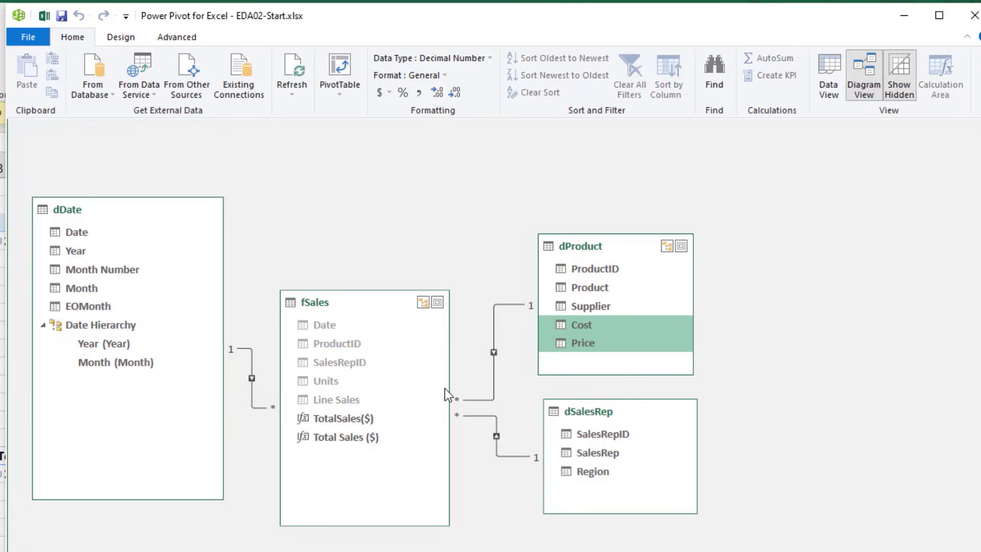
left_click(603, 272, "ctrl")
right_click(603, 271)
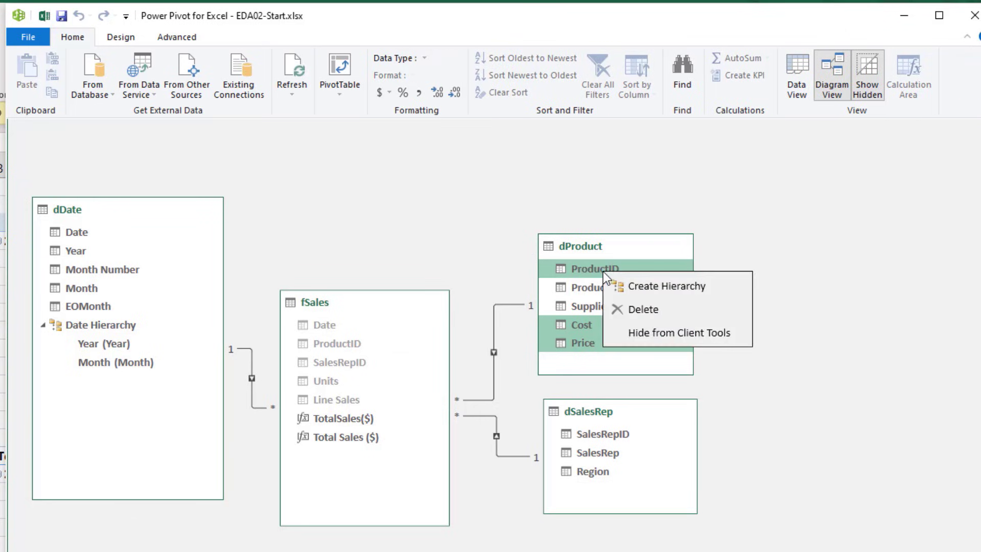
left_click(681, 331)
- Hide SalesRepID in the dSalesRep table and Month Number in the dDate table from client tools
right_click(585, 433)
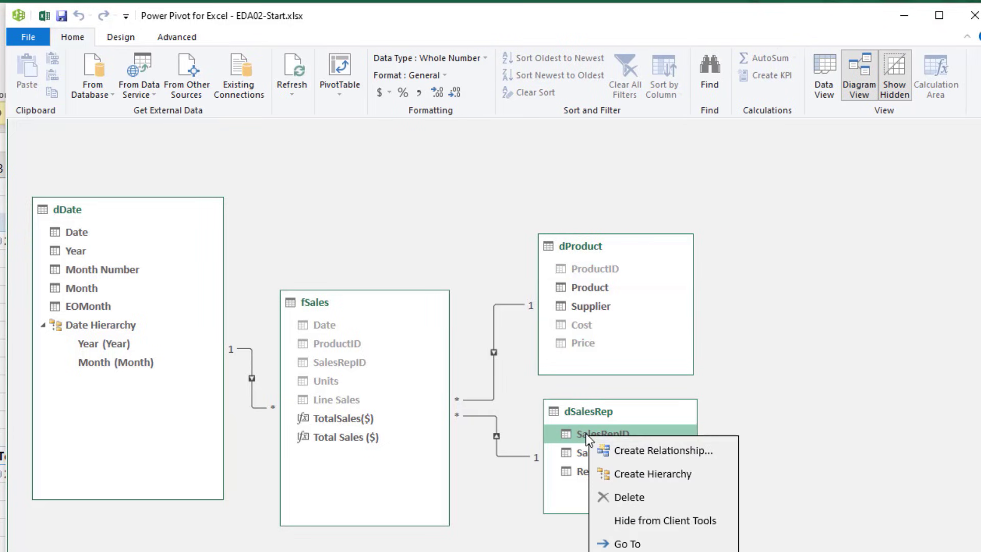
left_click(662, 521)
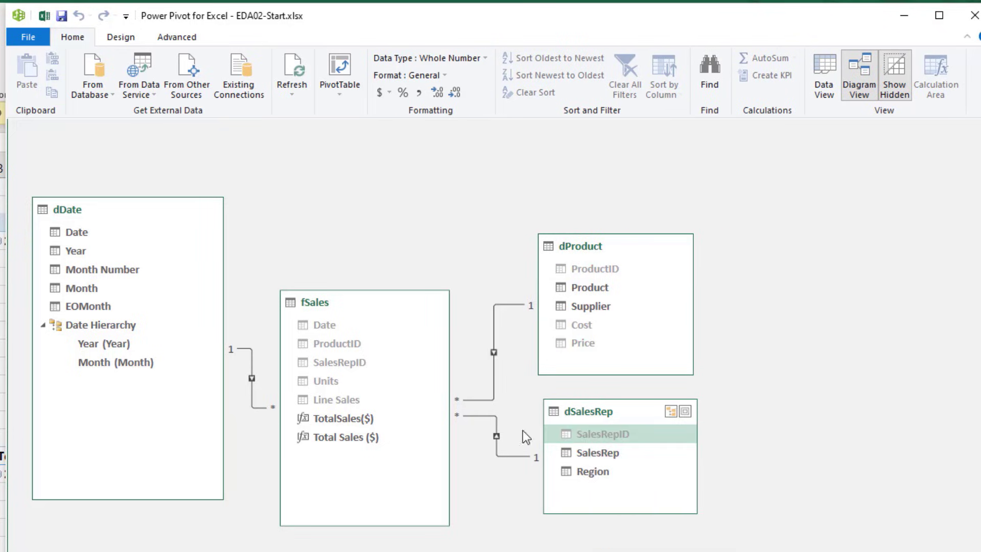
left_click(109, 270)
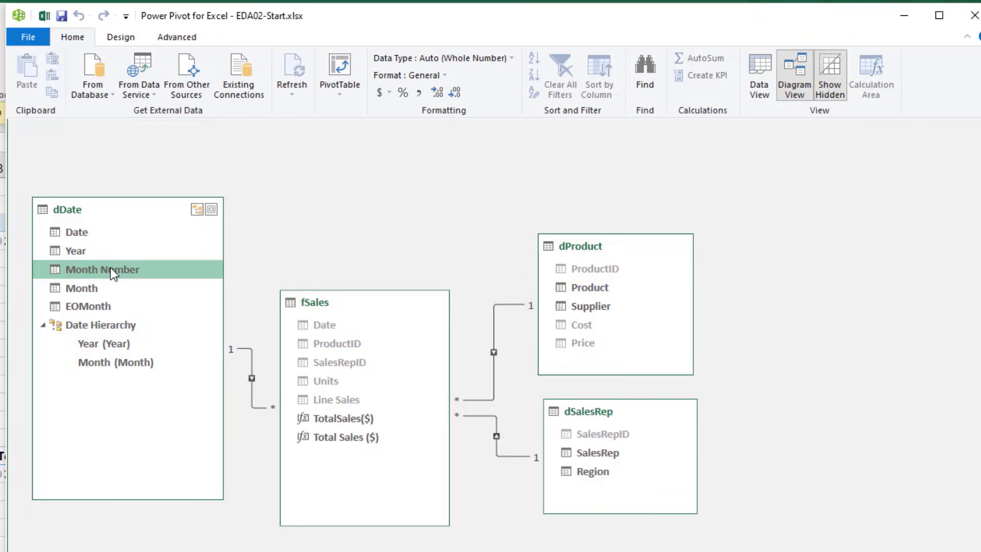
right_click(110, 268)
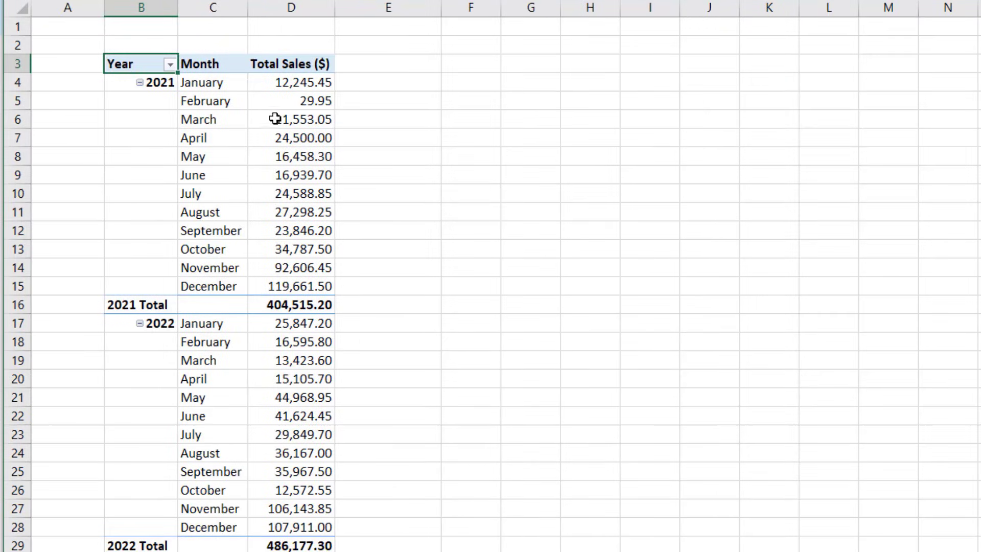
- Set the dDate Month column to sort by the Month Number column
left_click_drag(235, 82, 234, 276)
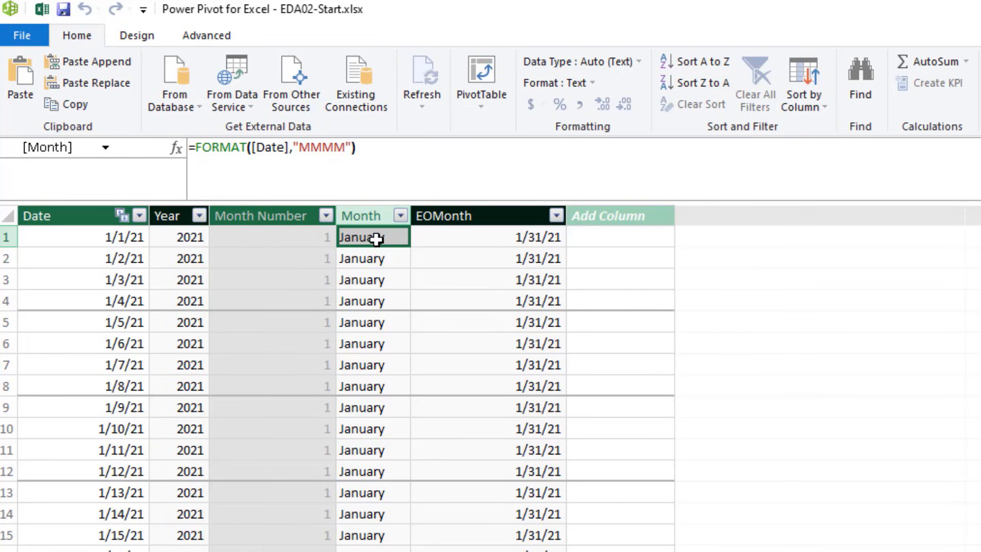
left_click(821, 112)
left_click(832, 128)
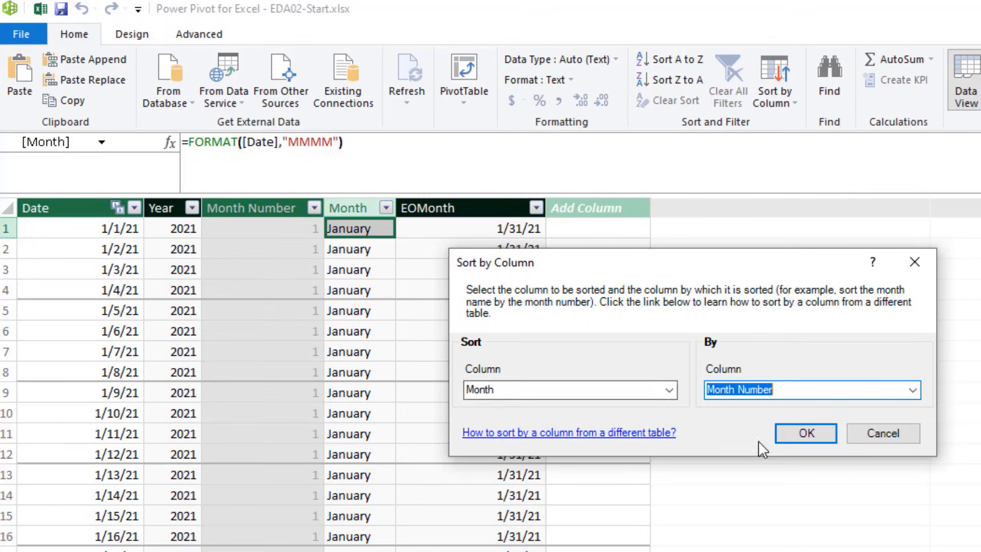
left_click(817, 437)
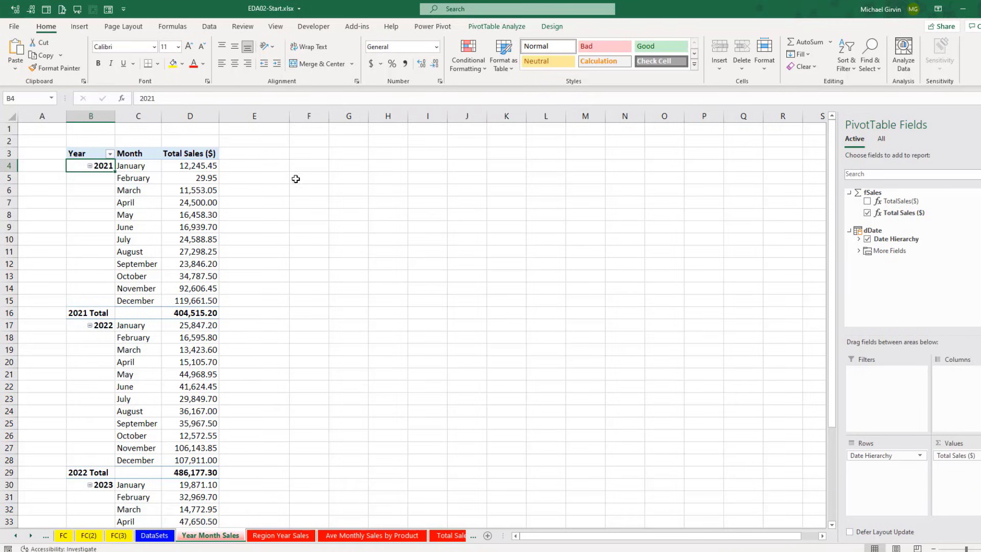
- Insert a 2-D line PivotChart from the Year Month Sales PivotTable and place it beside the table's upper rows
mouse_move(215, 254)
mouse_move(207, 202)
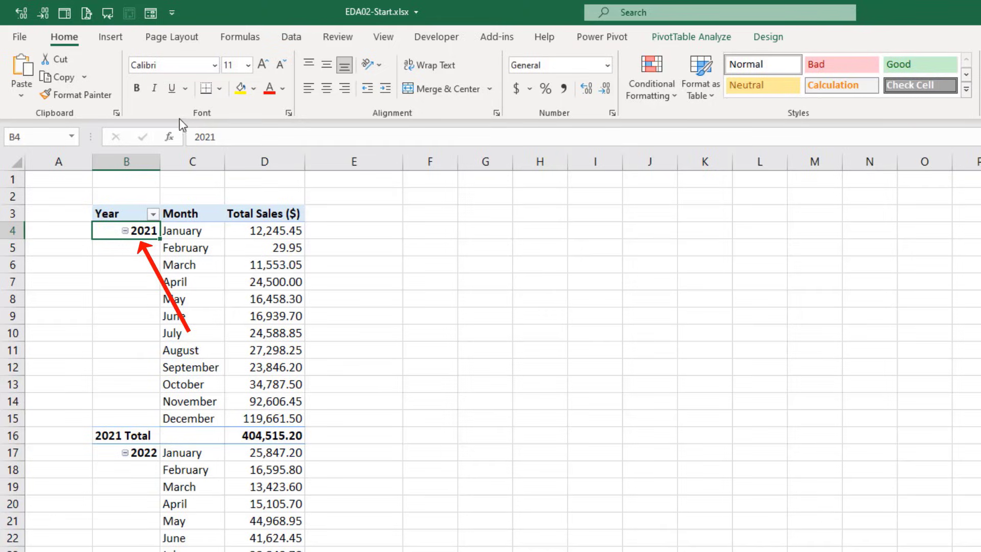
left_click(84, 28)
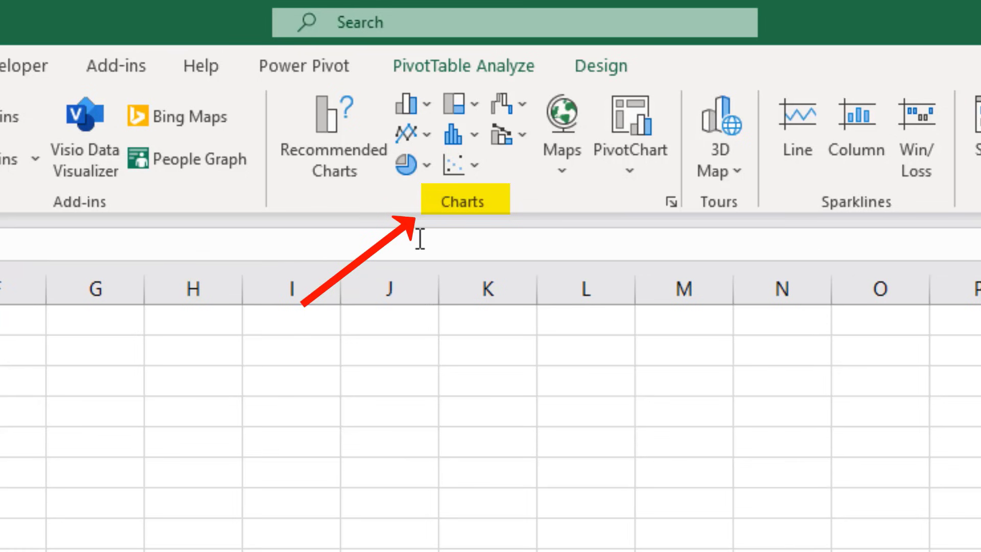
left_click(430, 136)
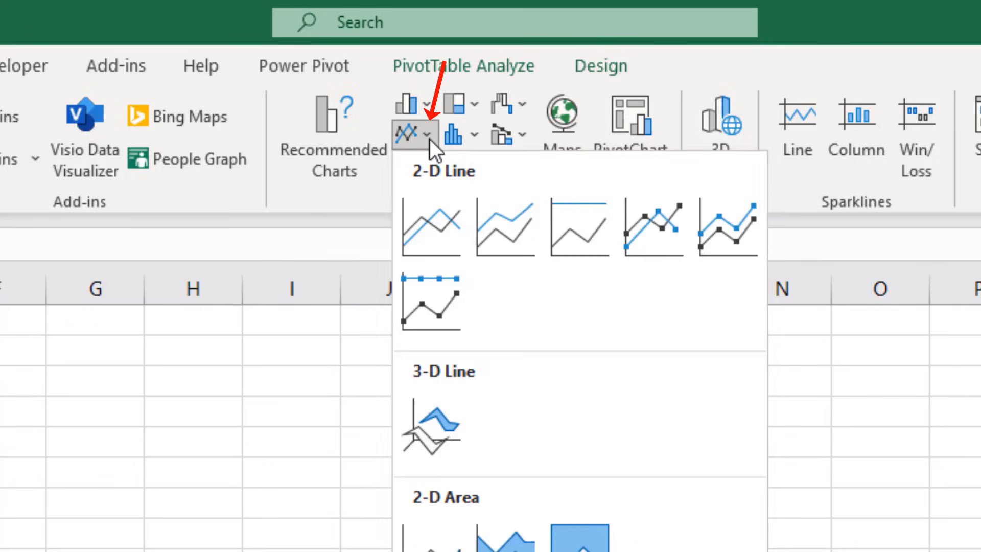
left_click(414, 234)
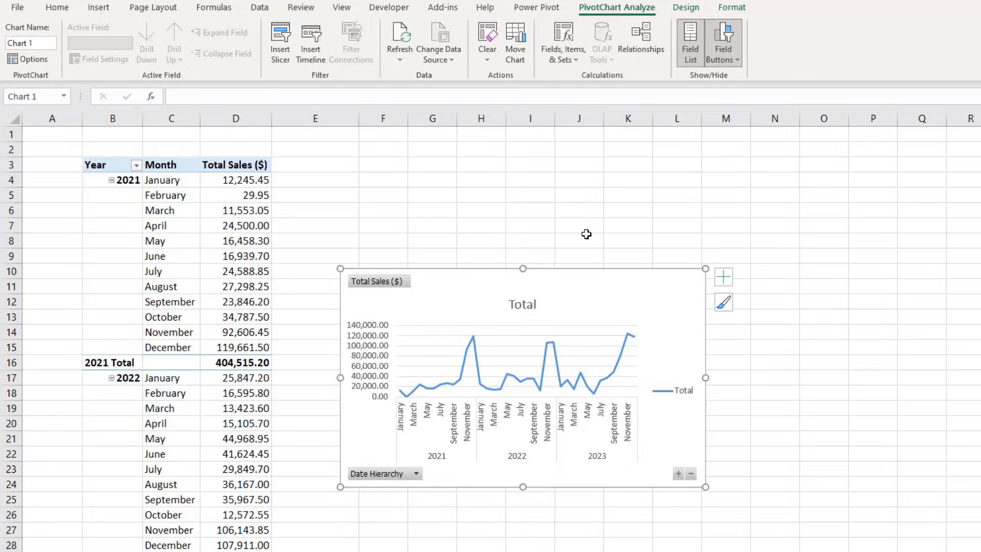
left_click_drag(586, 276, 569, 176)
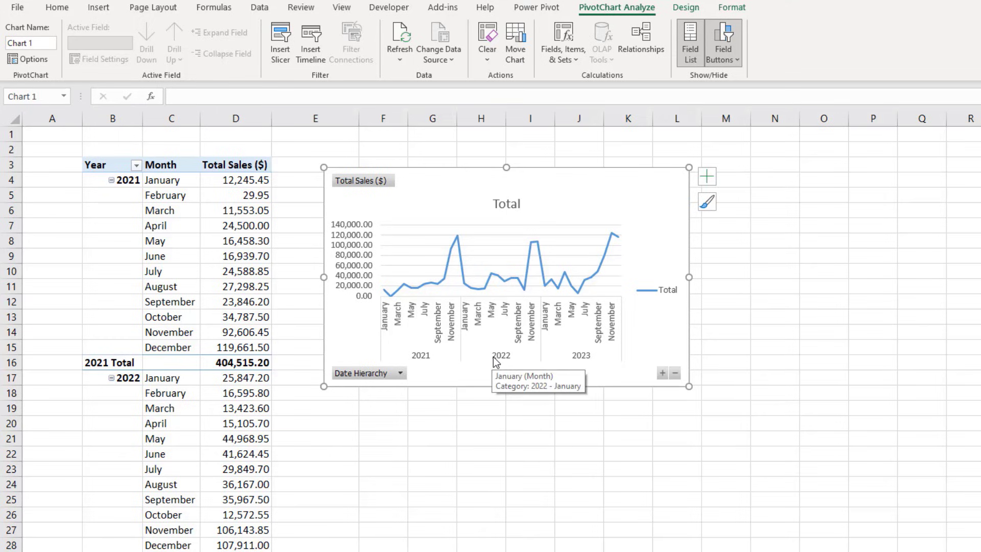
- Delete the PivotChart's legend and hide all field buttons on the chart
left_click(667, 295)
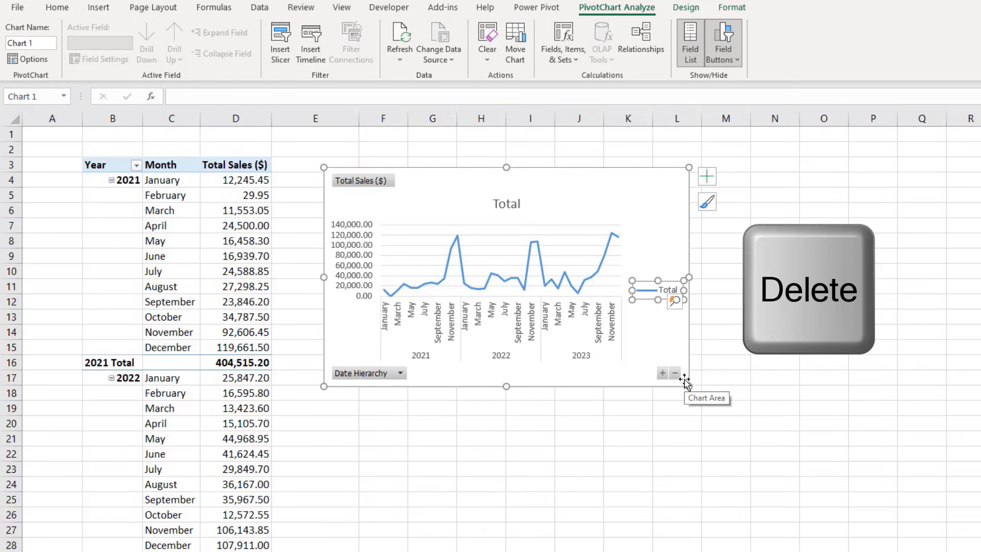
key("Delete")
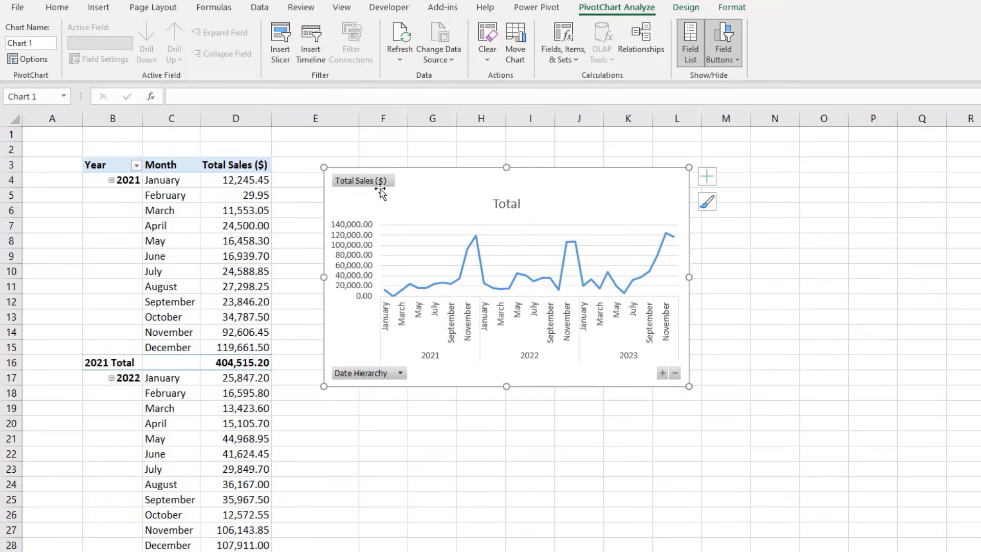
right_click(387, 377)
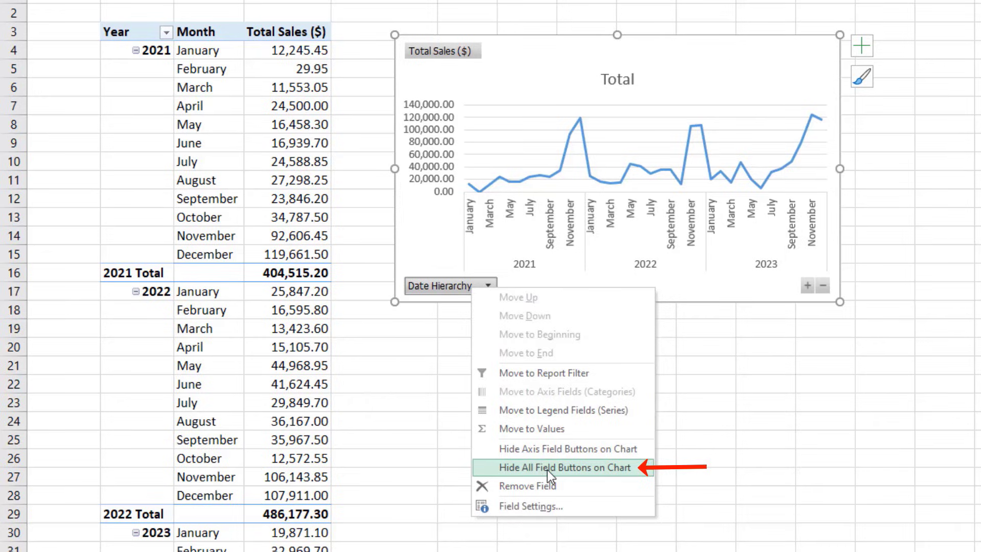
left_click(547, 468)
- Change the PivotChart's title to Total Sales
left_click(617, 79)
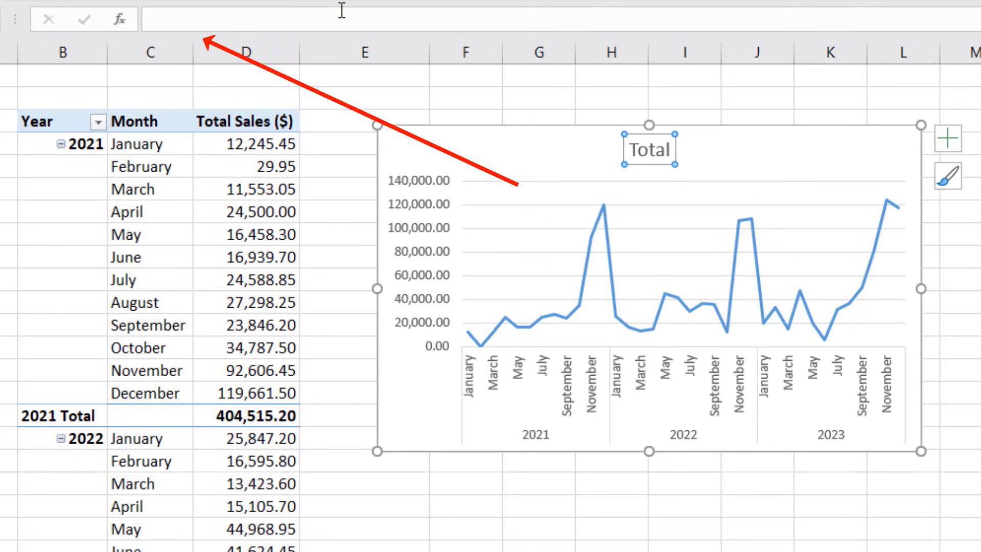
left_click(335, 13)
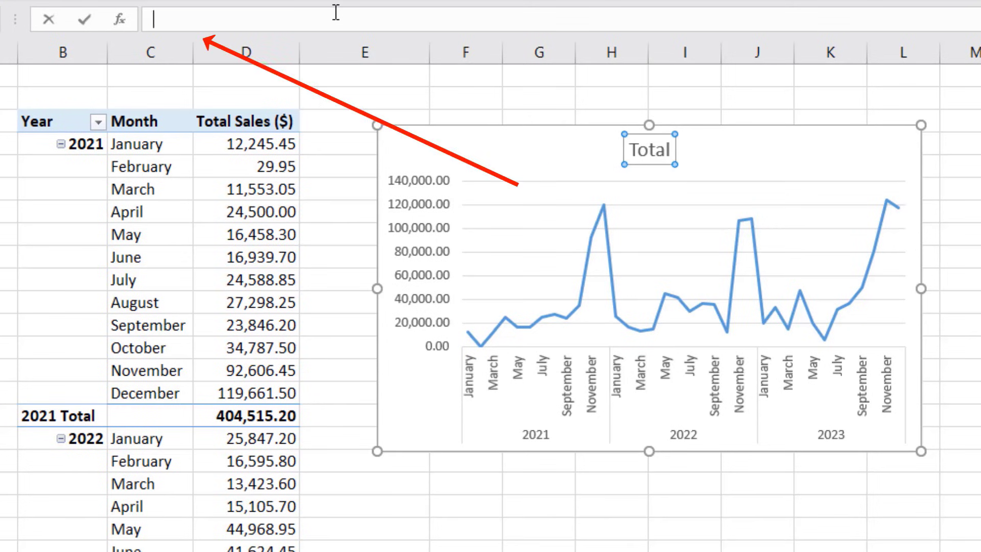
type("Total Sales")
key("Return")
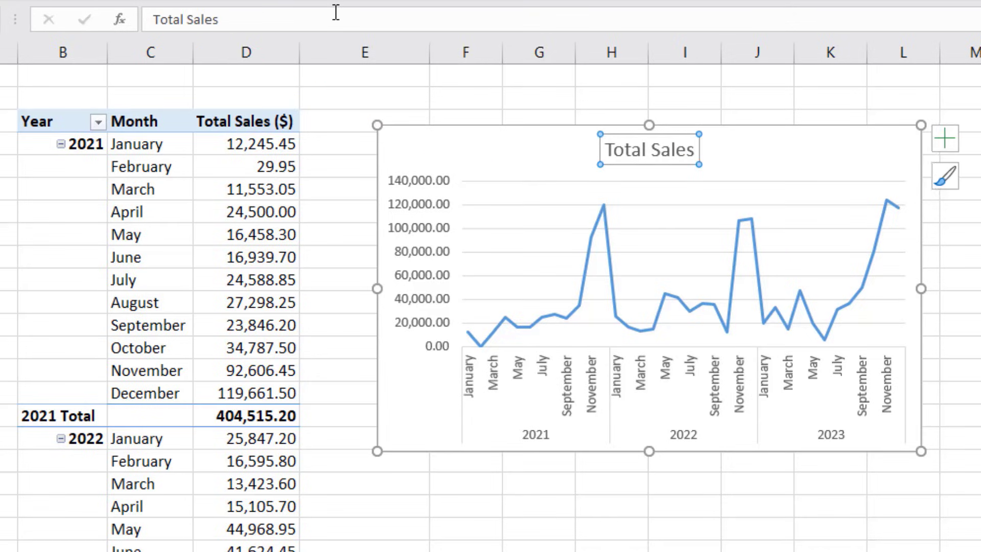
- Format the chart's vertical axis numbers with 0 decimal places
left_click(405, 178)
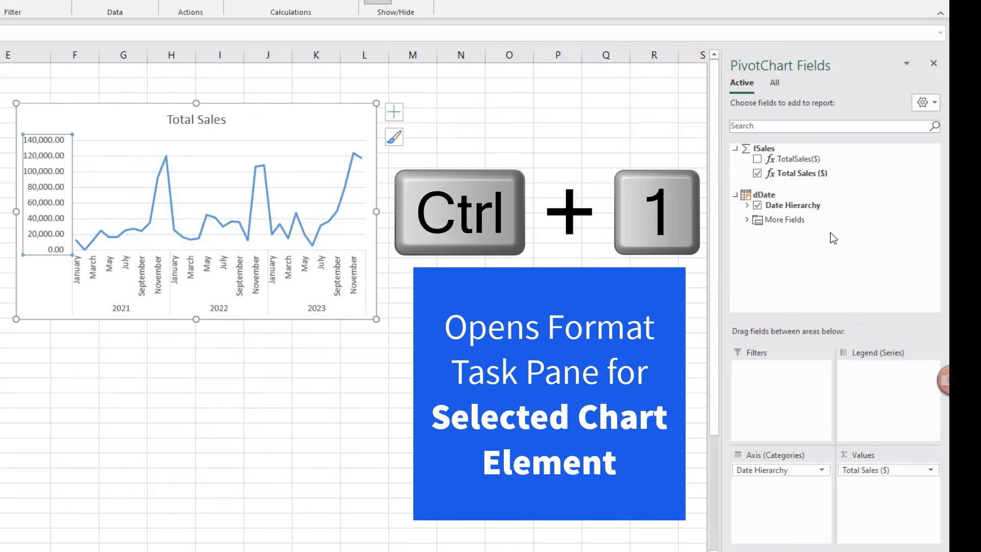
key("ctrl+1")
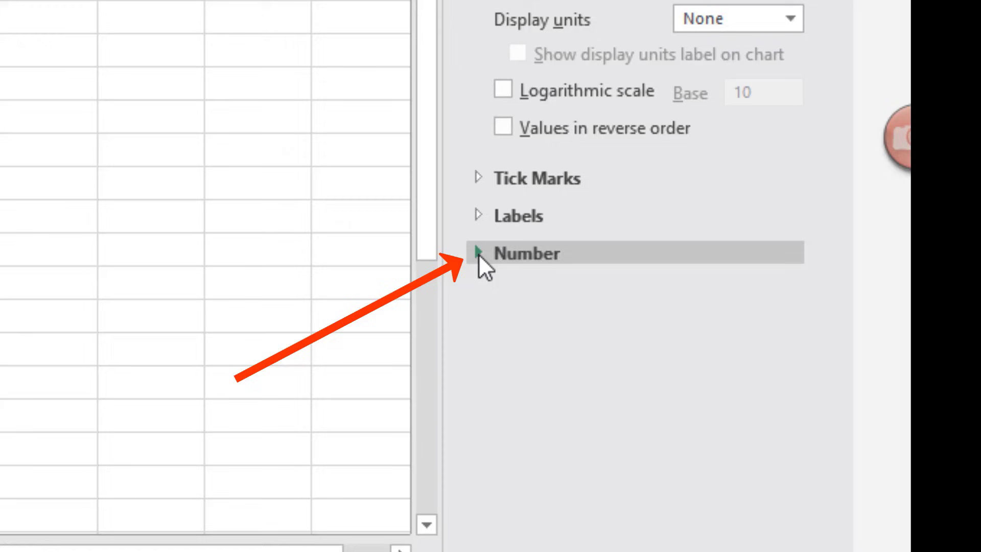
left_click(754, 432)
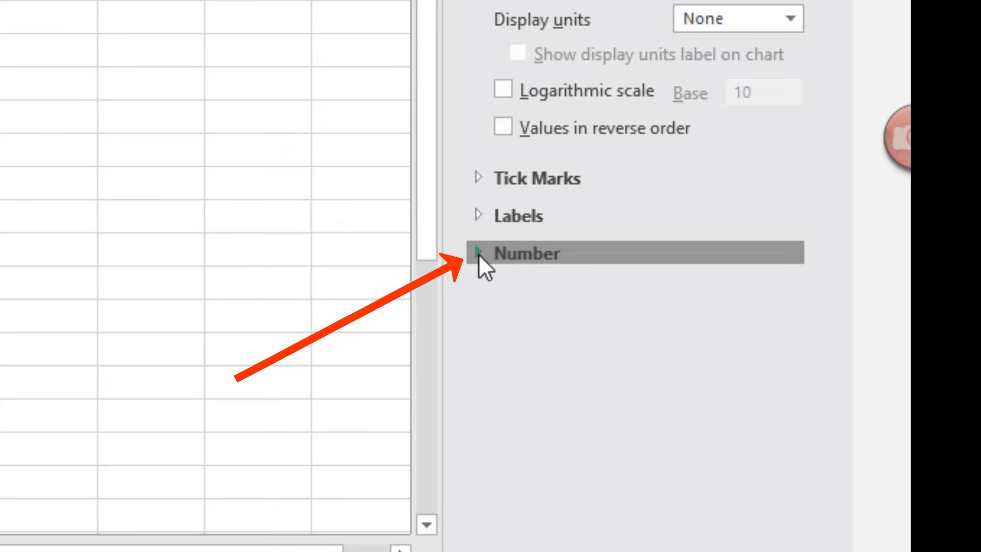
scroll(511, 266, "down", 3)
scroll(638, 292, "up", 1)
left_click_drag(681, 288, 618, 276)
type("0")
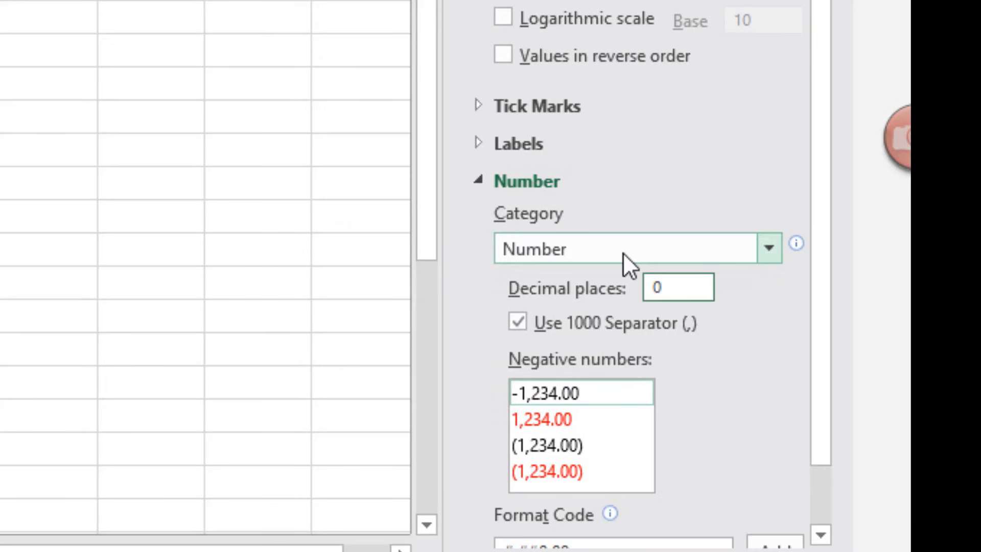
key("Tab")
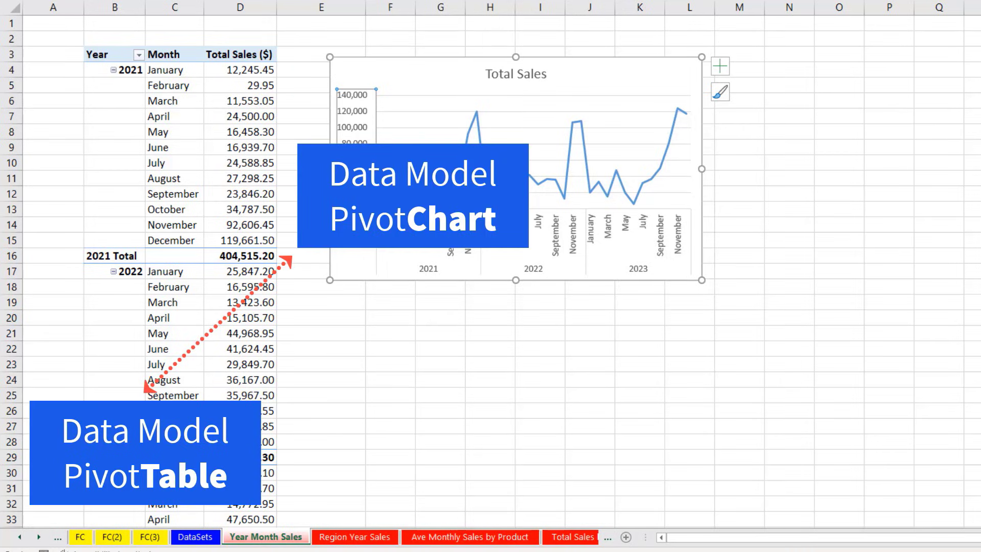
- Collapse years 2023 and 2022 in the PivotTable and show the PivotTable field list again
left_click(113, 472)
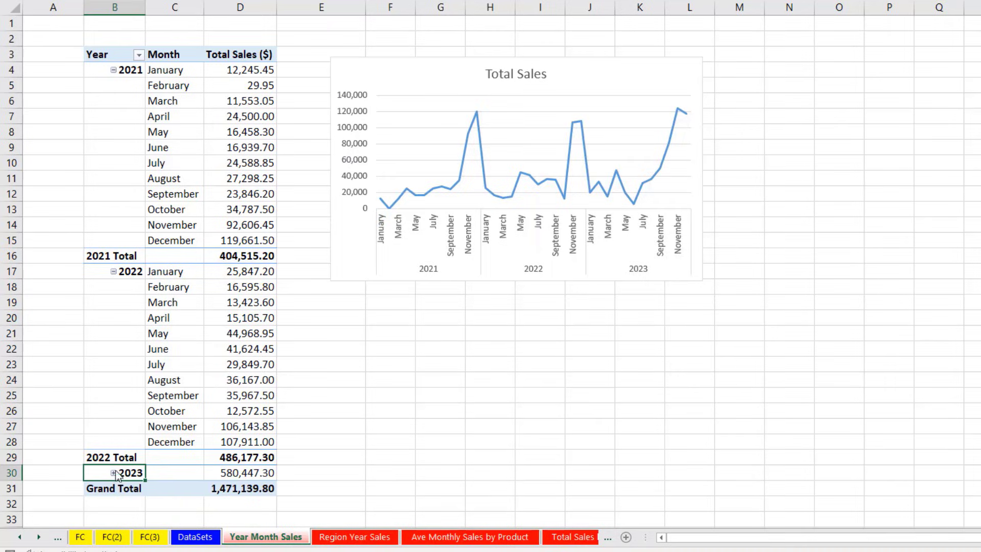
left_click(114, 271)
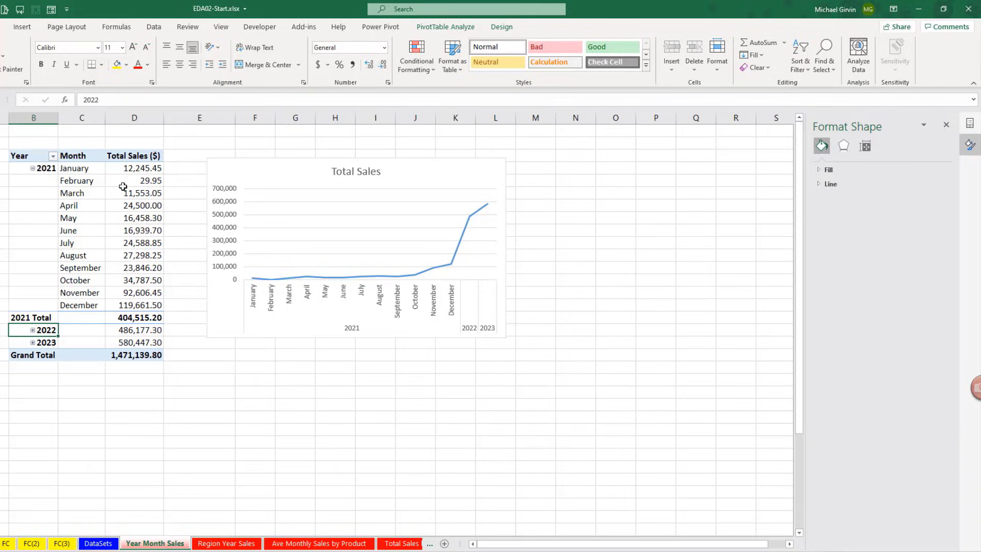
left_click(47, 155)
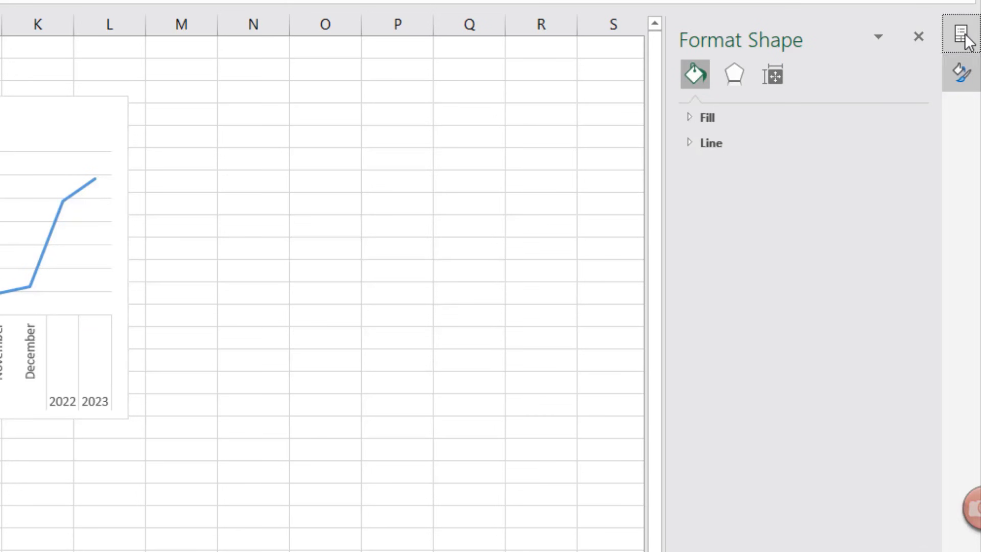
left_click(969, 123)
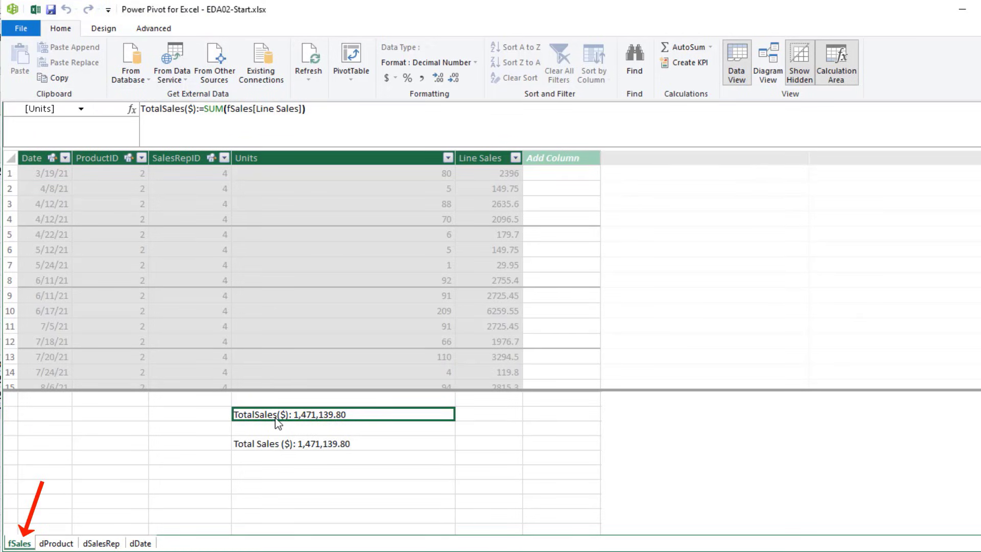
- Hide the TotalSales($) measure in the fSales table from client tools
right_click(292, 420)
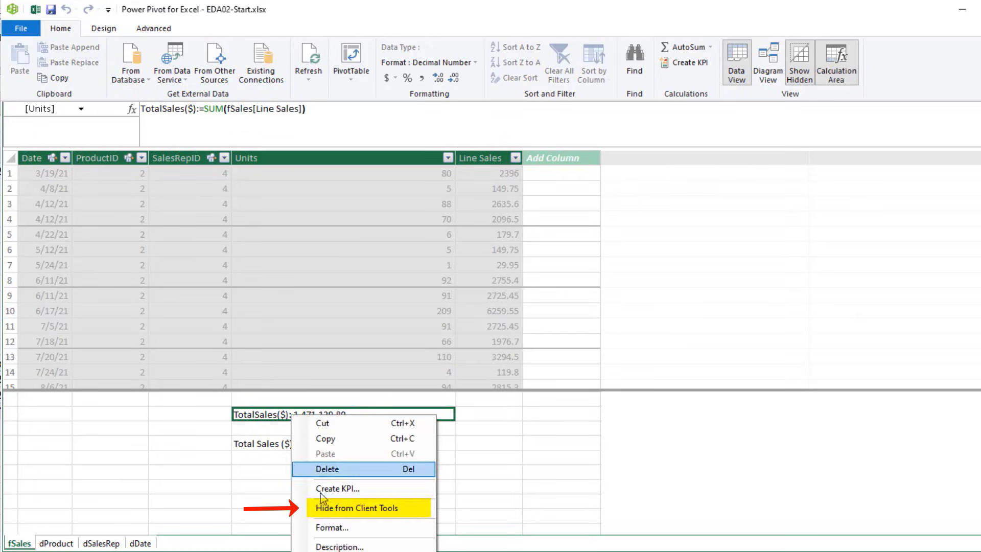
left_click(418, 507)
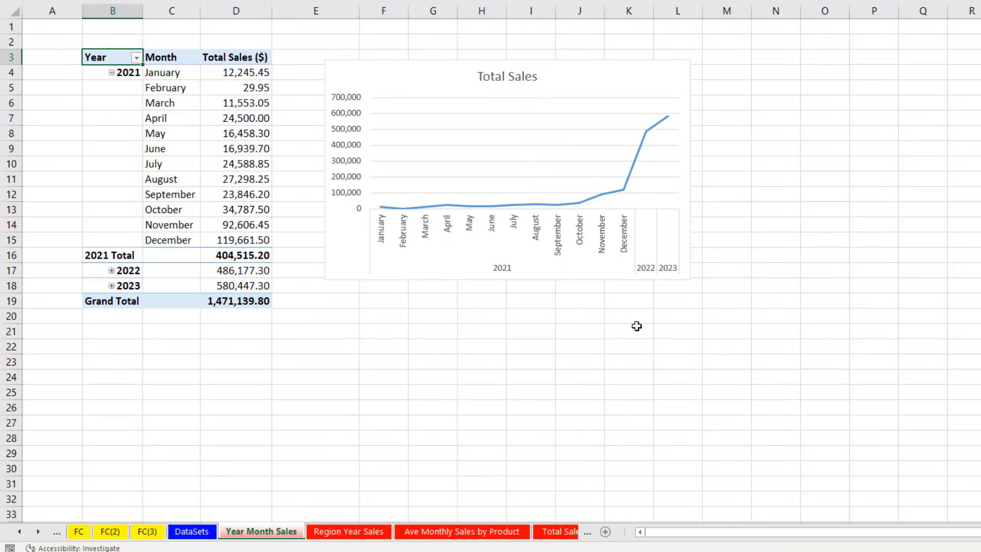
- In Excel, insert a PivotTable from the Data Model at cell B3 of the Region Year Sales sheet
left_click(345, 533)
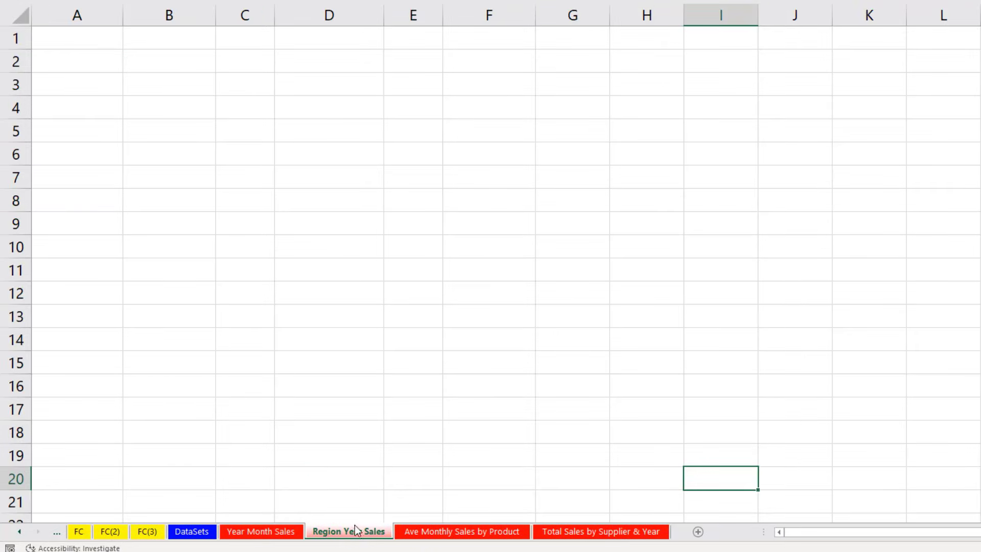
left_click(174, 85)
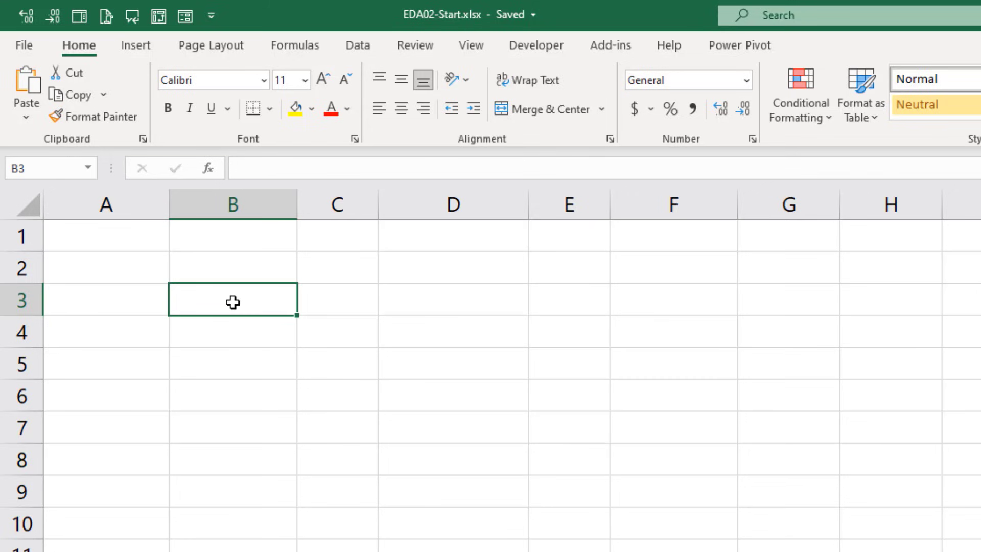
left_click(145, 53)
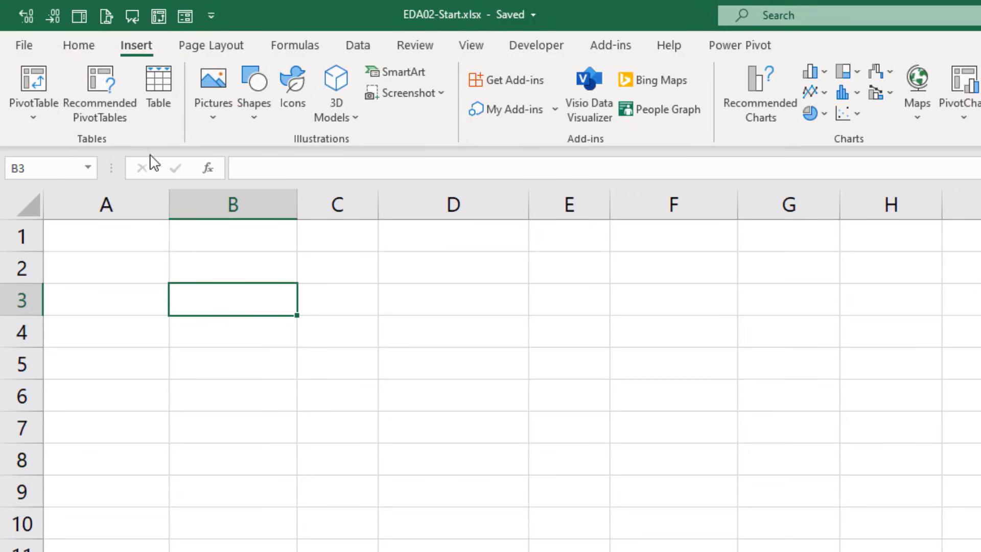
left_click(36, 118)
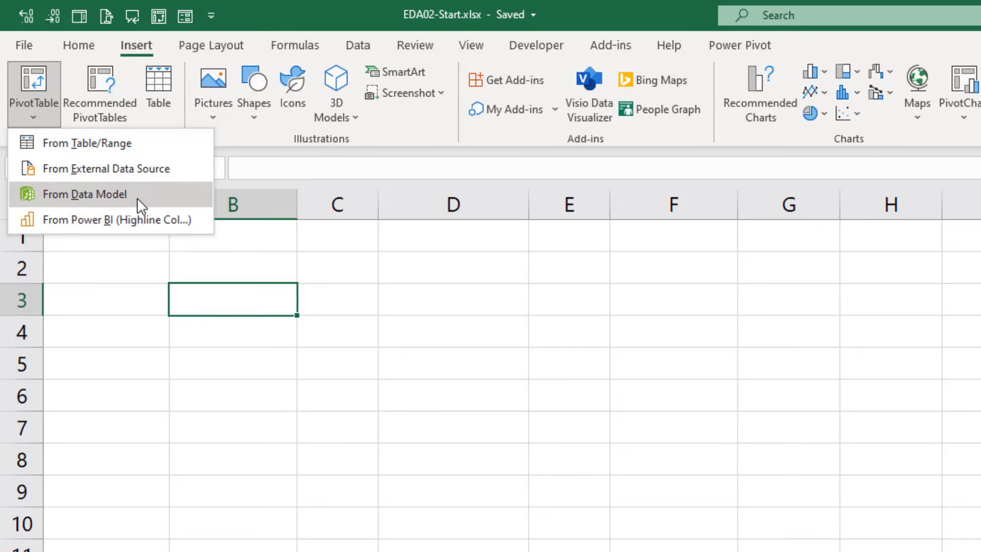
key("Escape")
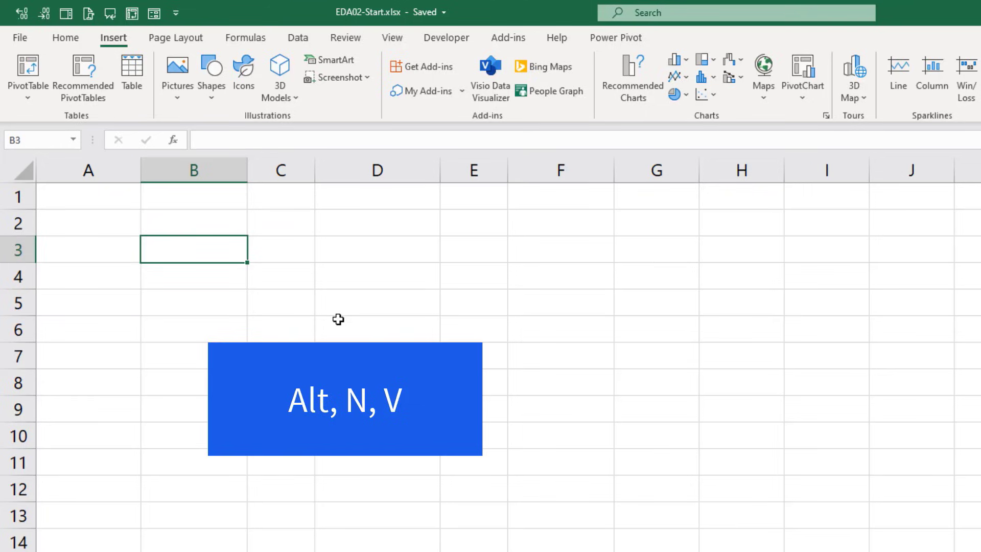
key("alt+n")
key("v")
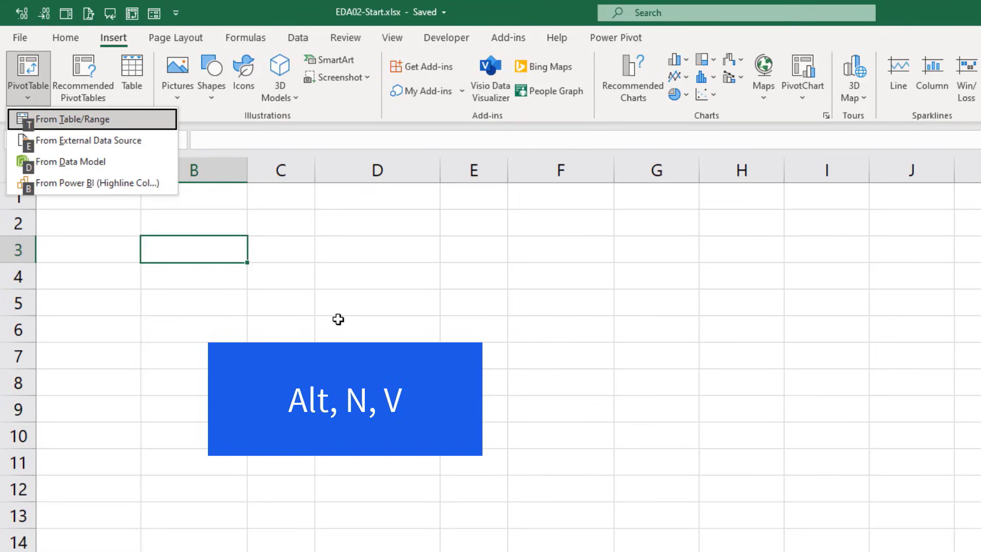
key("d")
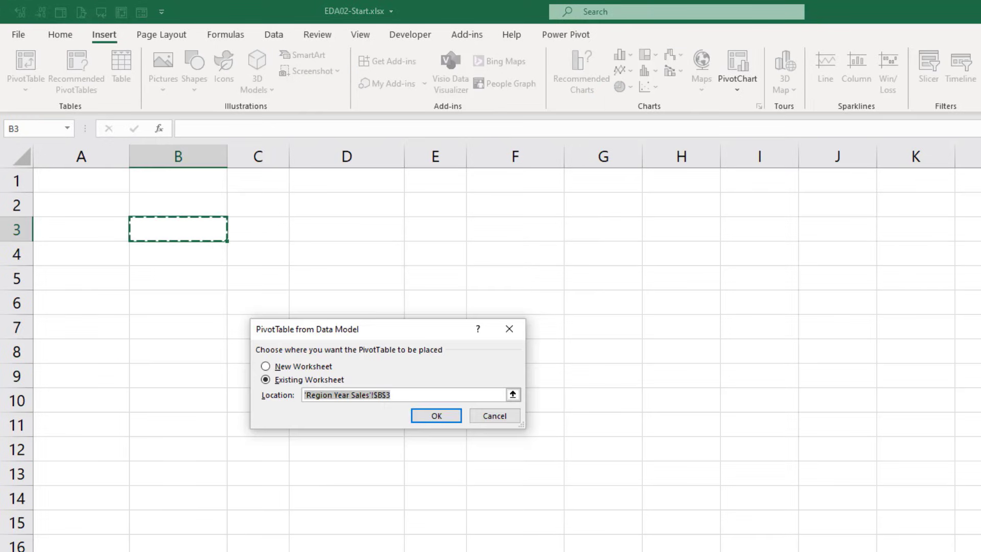
left_click(436, 415)
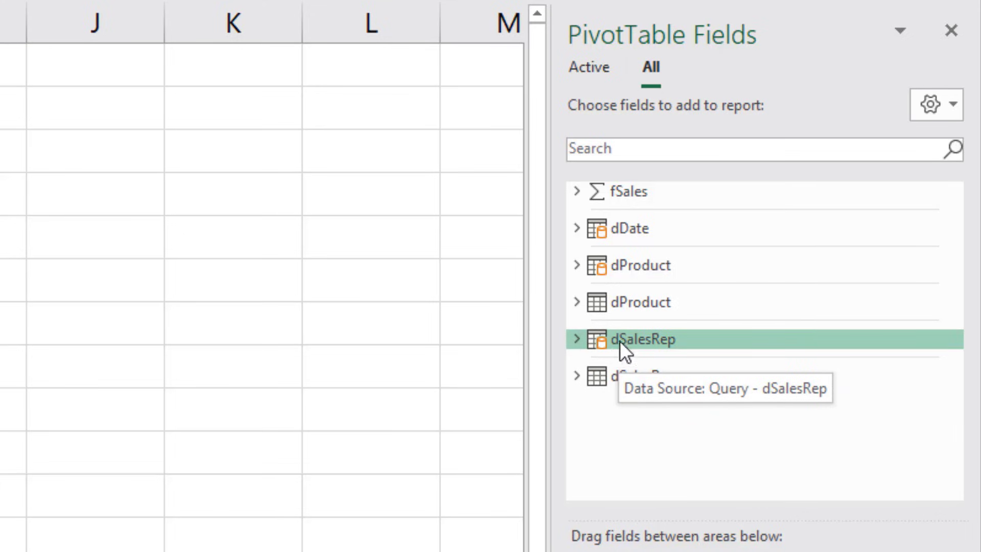
- Build the PivotTable with Region from dSalesRep and Year from dDate as rows, and the Total Sales ($) measure as values
left_click(574, 338)
left_click_drag(636, 381, 848, 520)
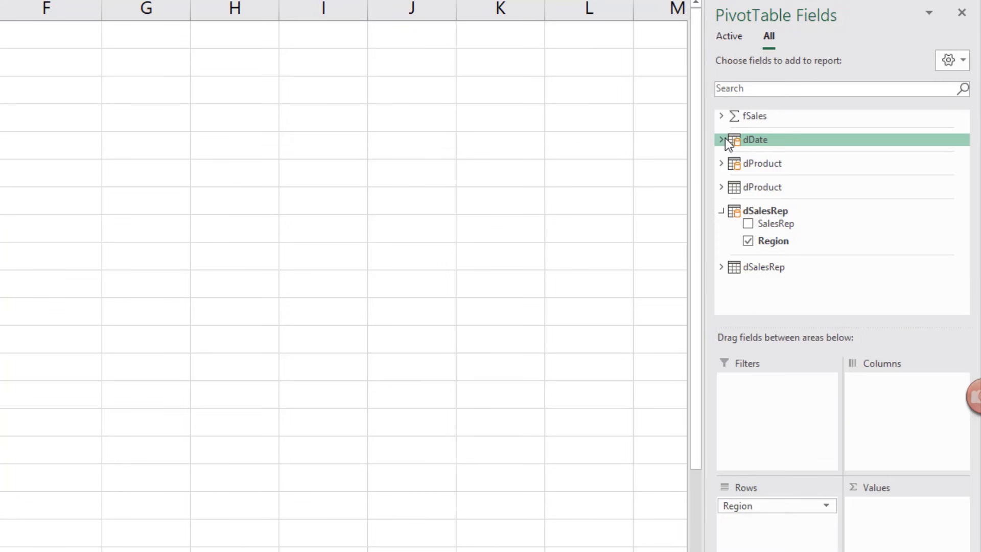
left_click(798, 233)
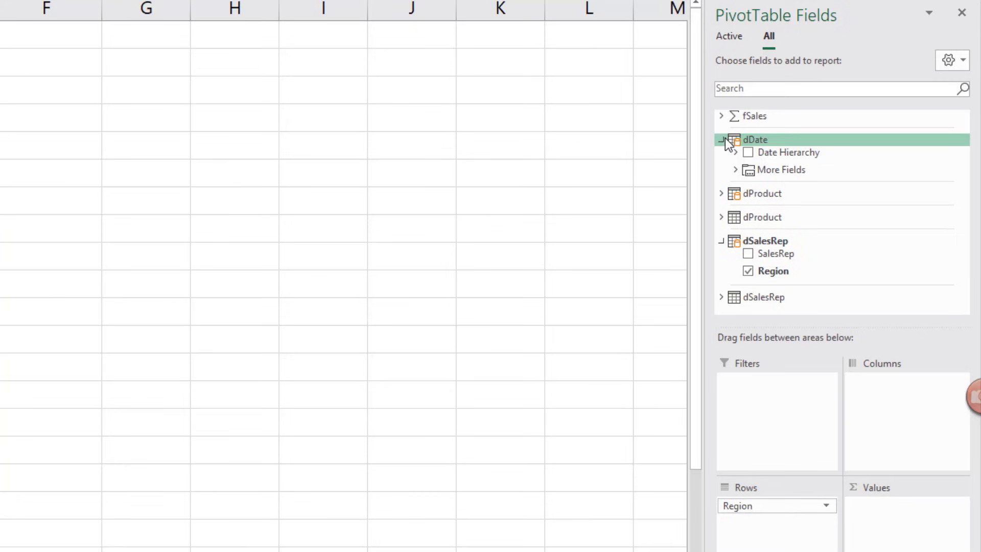
left_click(736, 171)
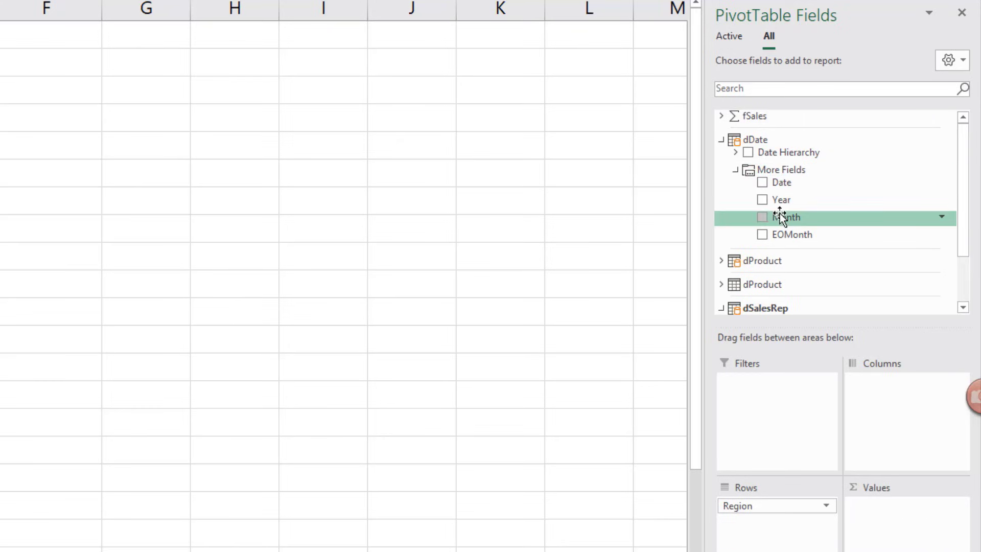
left_click_drag(768, 201, 794, 542)
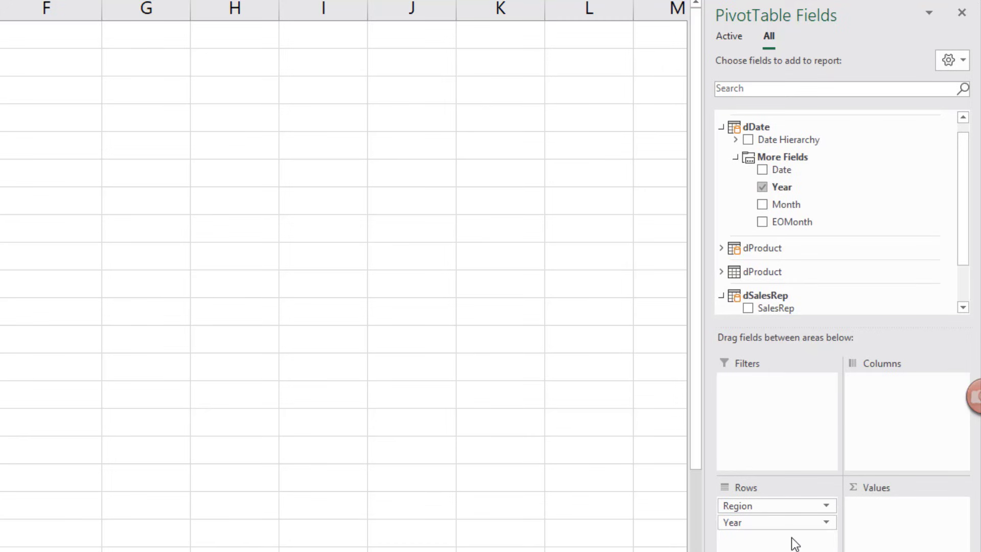
scroll(766, 204, "up", 1)
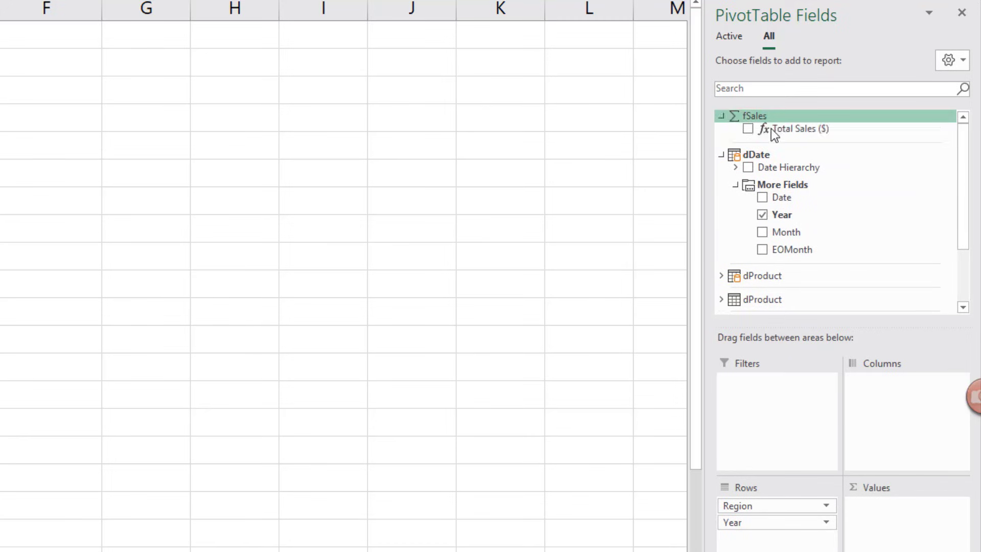
left_click(749, 129)
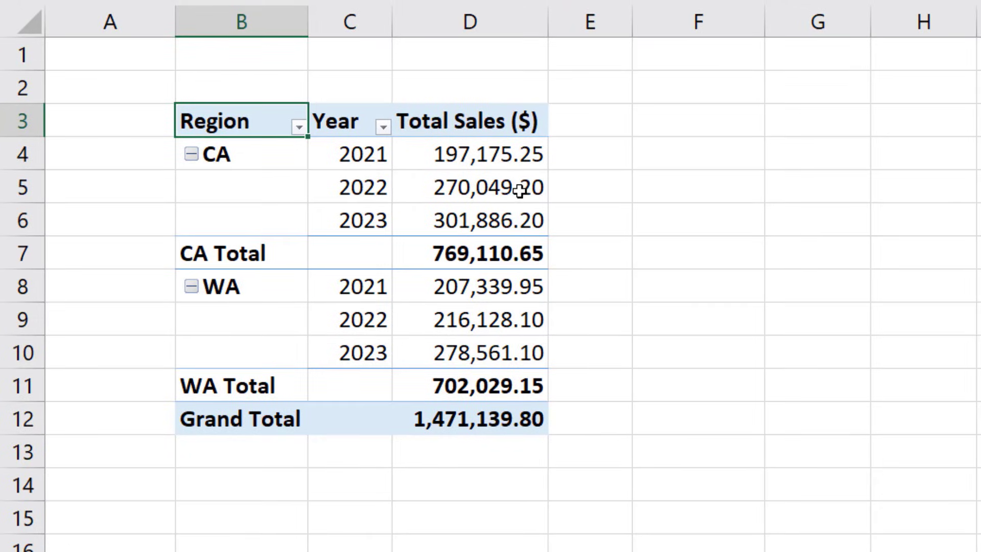
- Calculate CA's sales change from 2021 to 2022 in cell F5 with the formula =(D5-D4)/D4
left_click(526, 189)
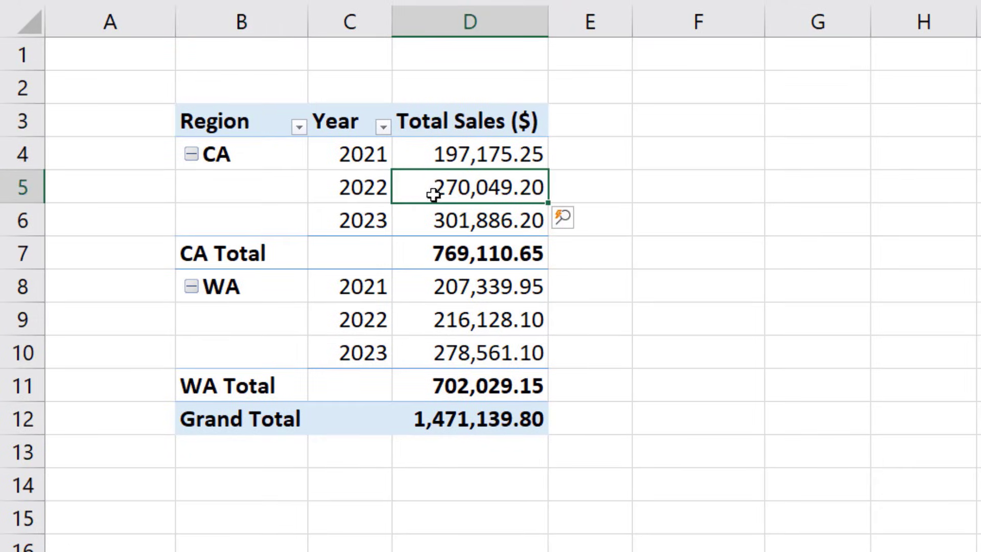
mouse_move(401, 190)
left_click(428, 153)
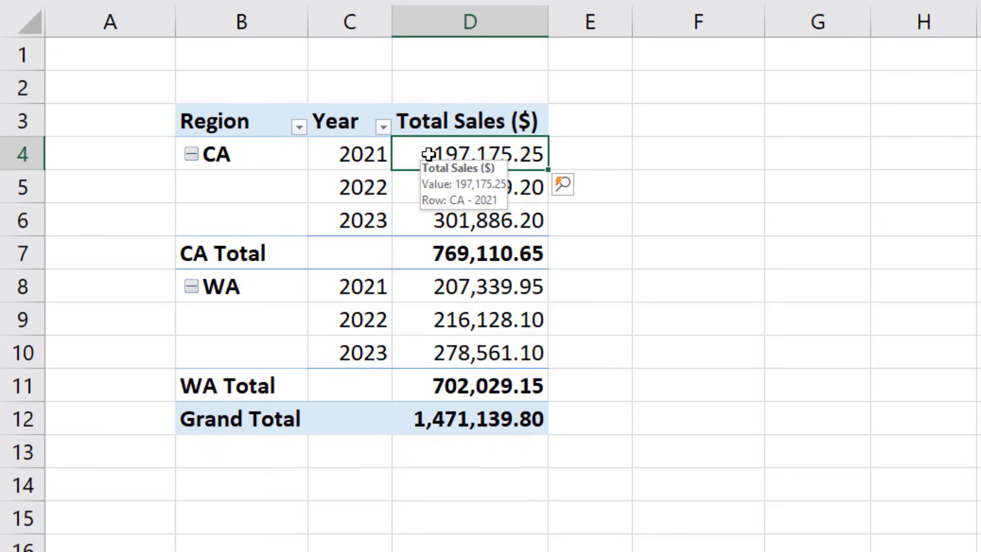
left_click(675, 184)
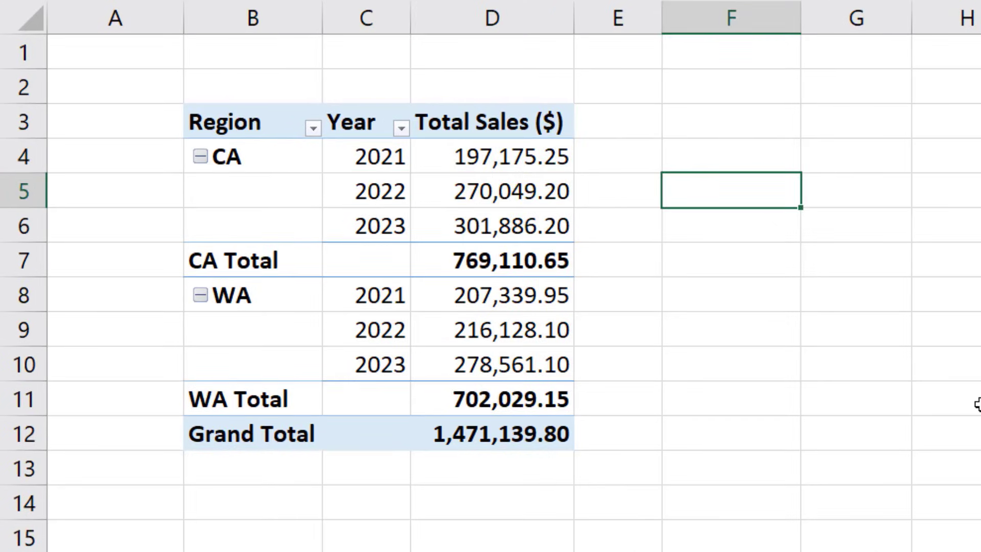
type("=(")
left_click(511, 194)
type("-")
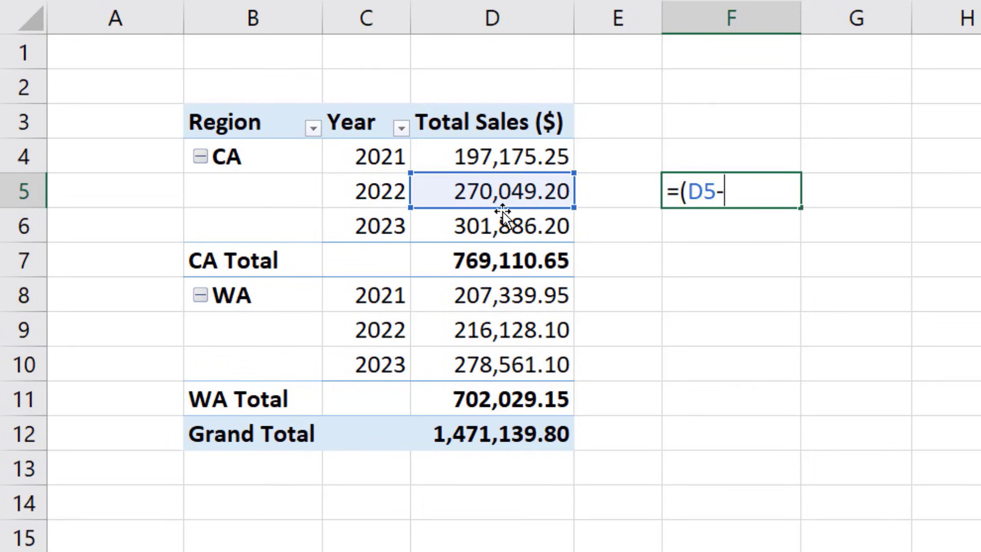
left_click(476, 155)
type(")")
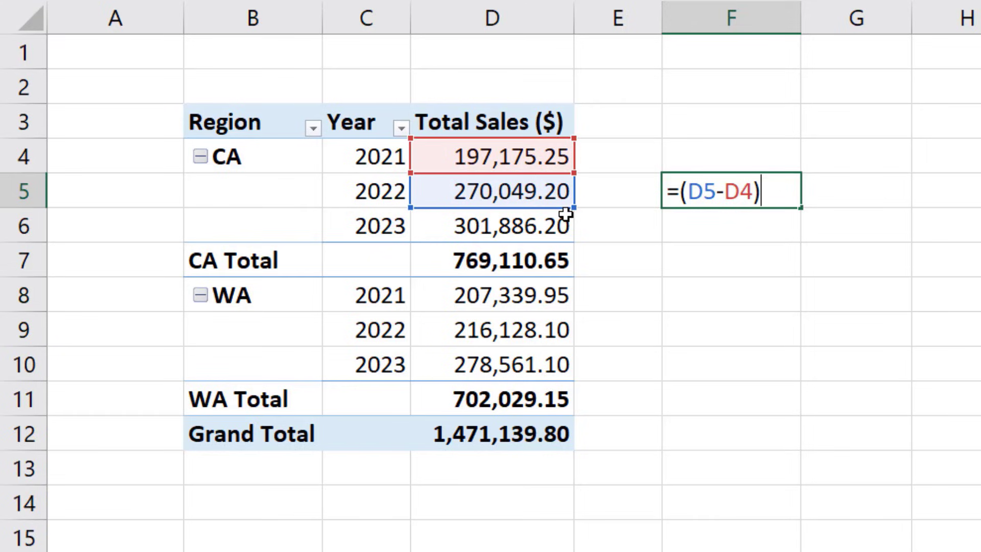
type("/")
left_click(552, 156)
key("ctrl+Return")
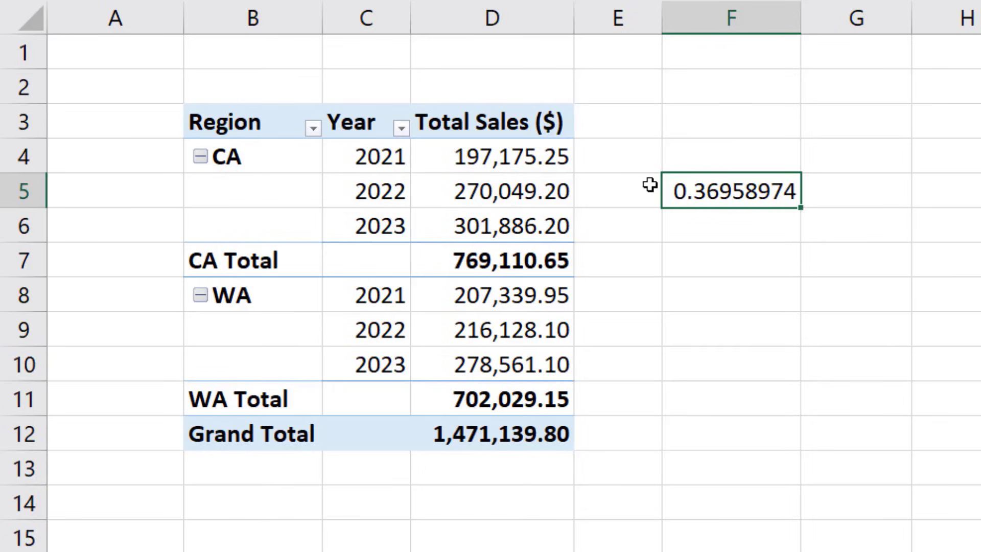
double_click(745, 186)
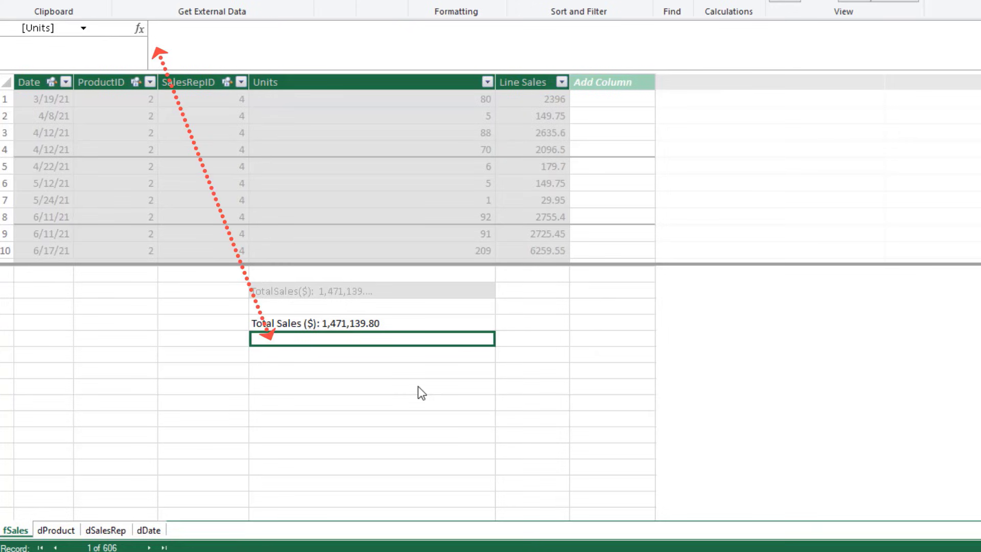
- In Power Pivot, start a measure named PreviousPeriodSales below Total Sales ($) in fSales, using CALCULATE with [Total Sales ($)] as its expression
type("PreviousPeriodSales")
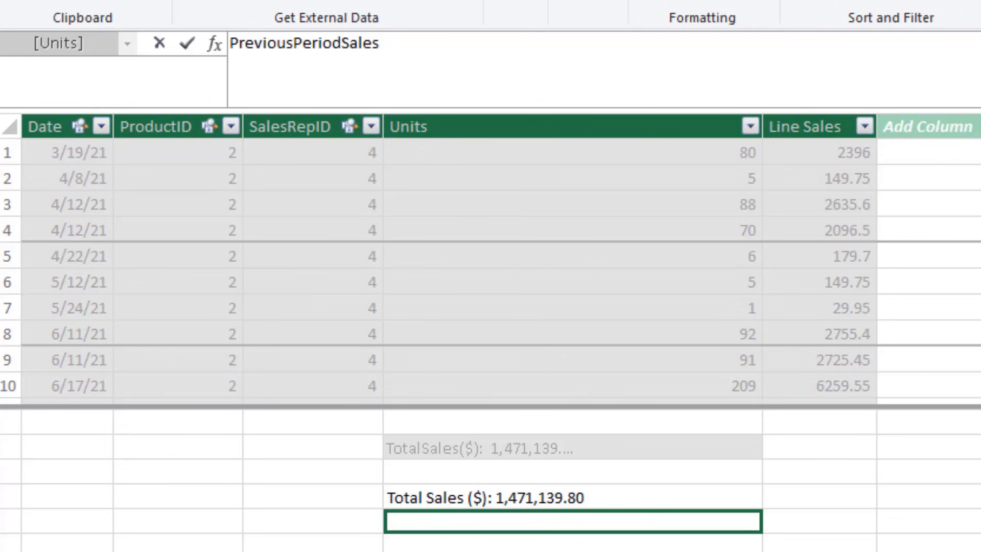
type(":=c")
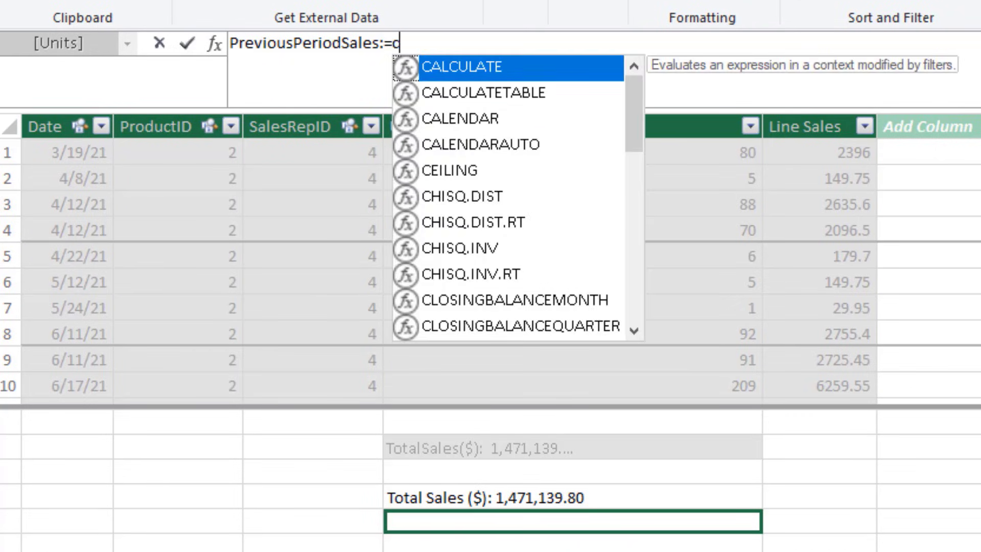
key("Tab")
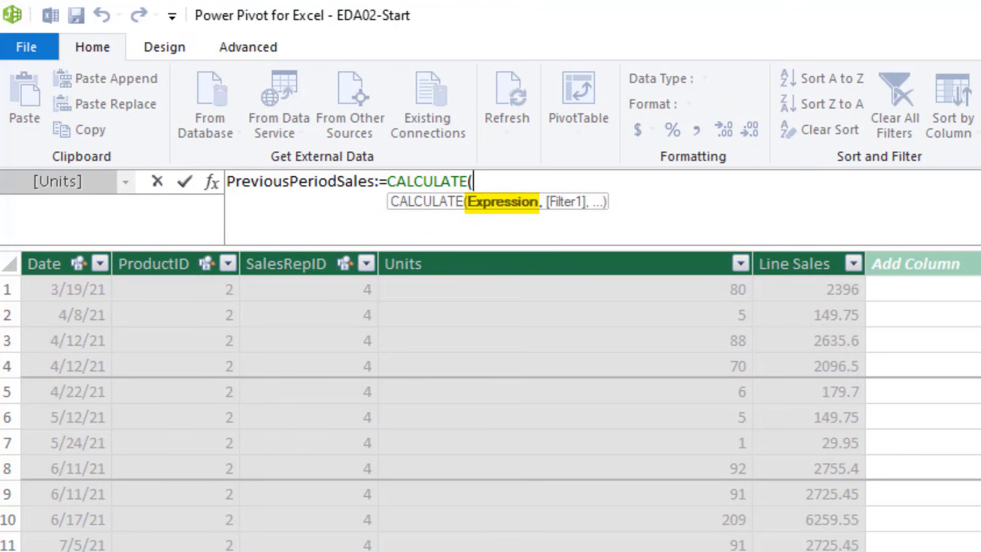
type("[")
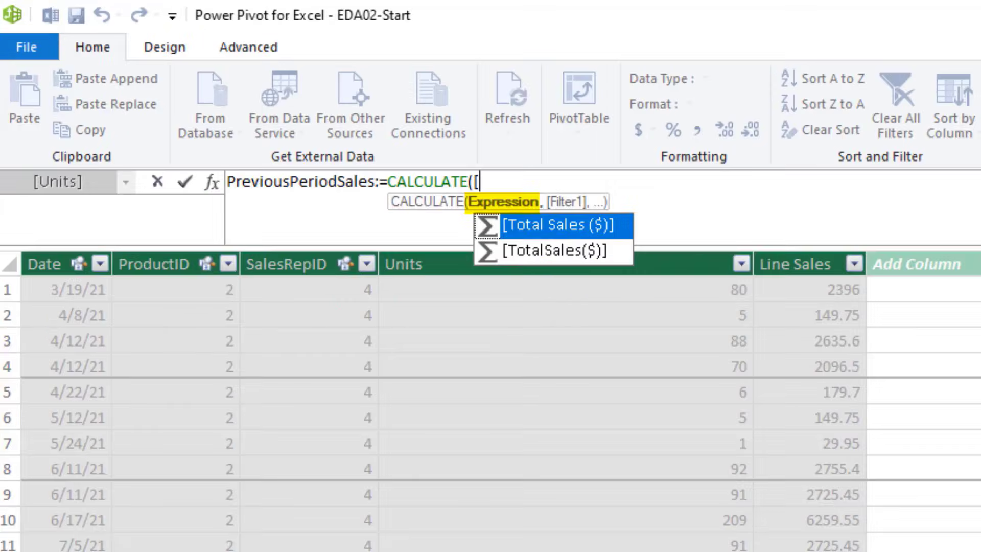
key("Tab")
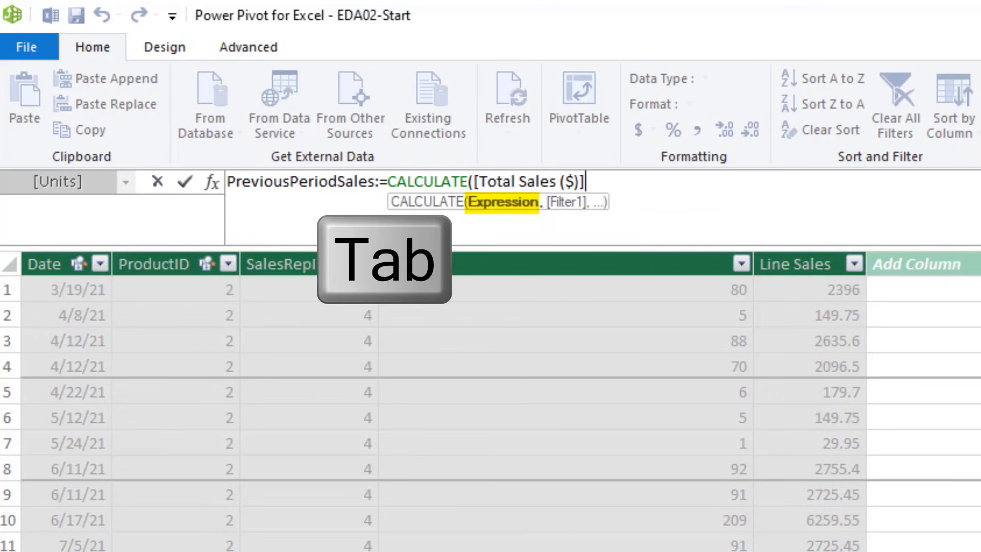
- Complete the PreviousPeriodSales measure by giving CALCULATE the filter SAMEPERIODLASTYEAR(dDate[Date])
type(",")
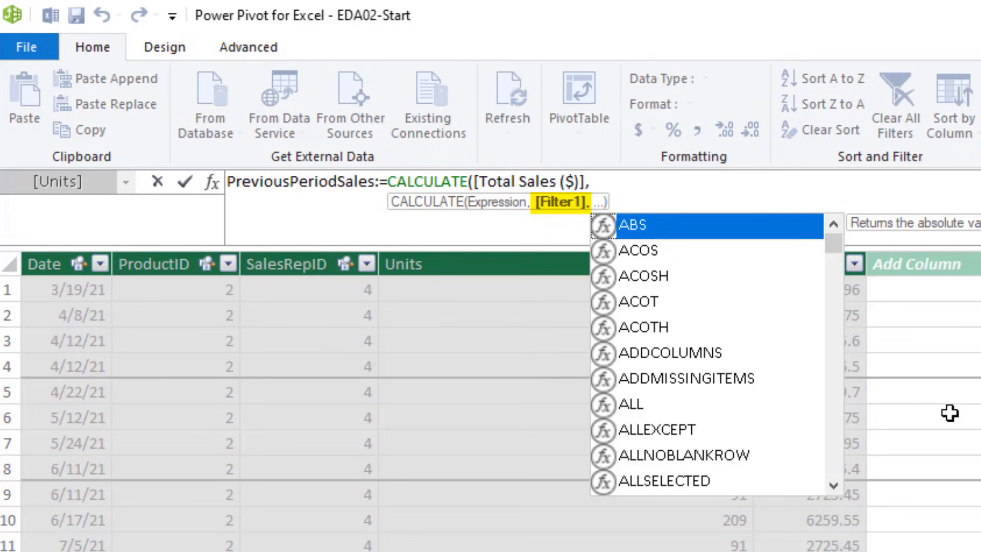
type("sam")
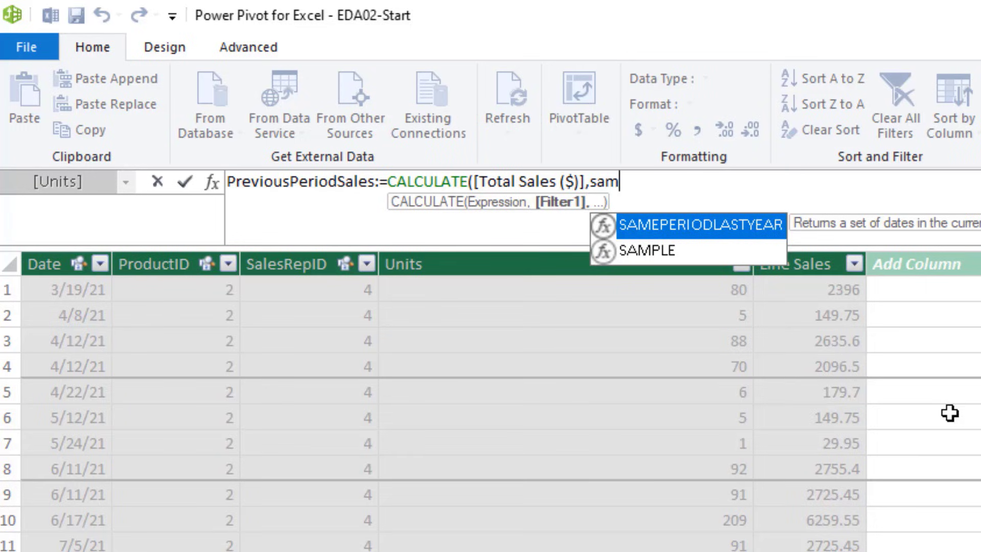
key("Tab")
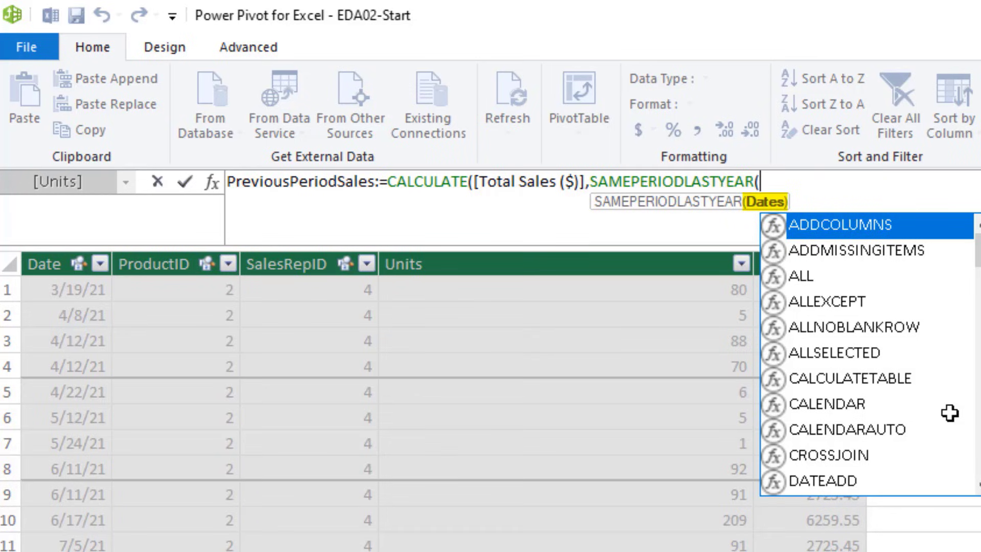
type("dd")
key("Down")
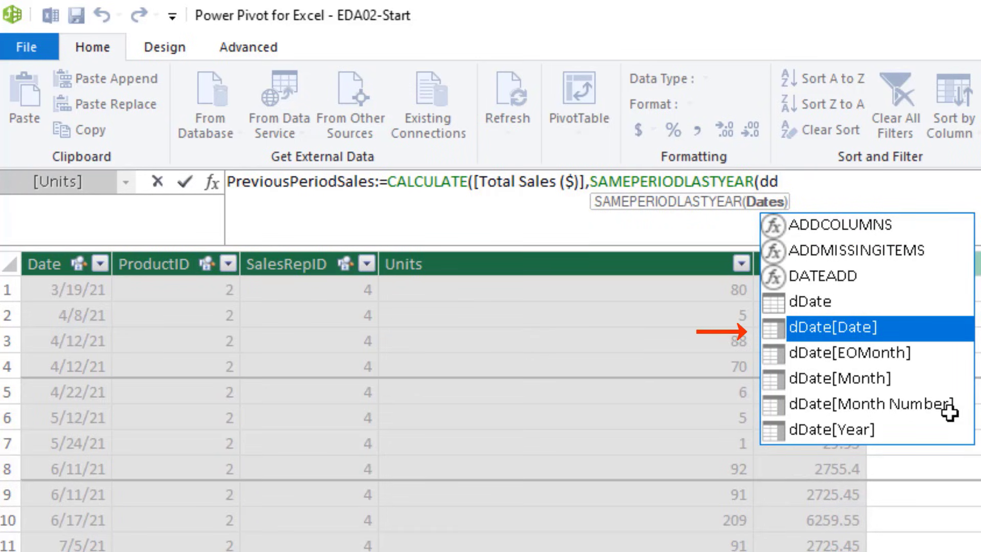
key("Tab")
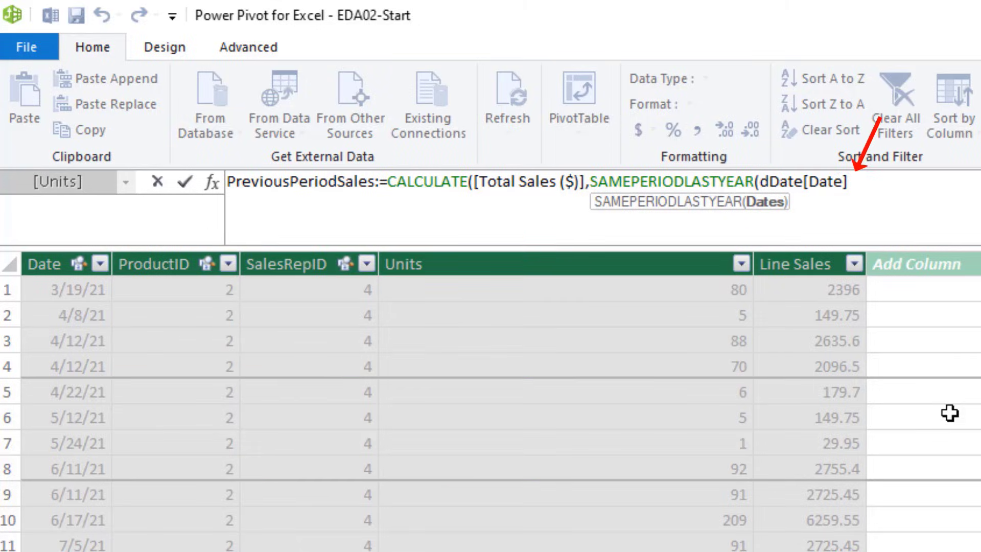
type(")")
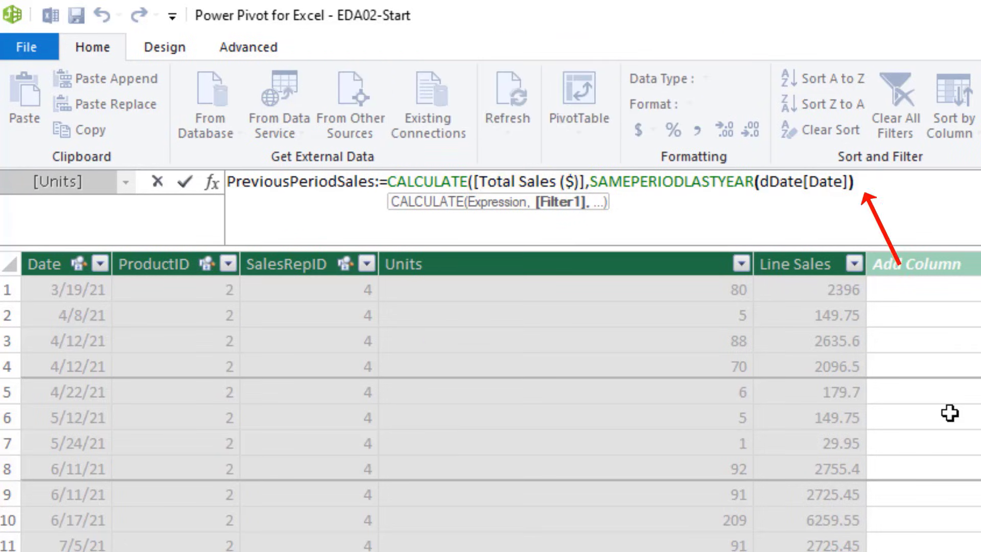
type(",")
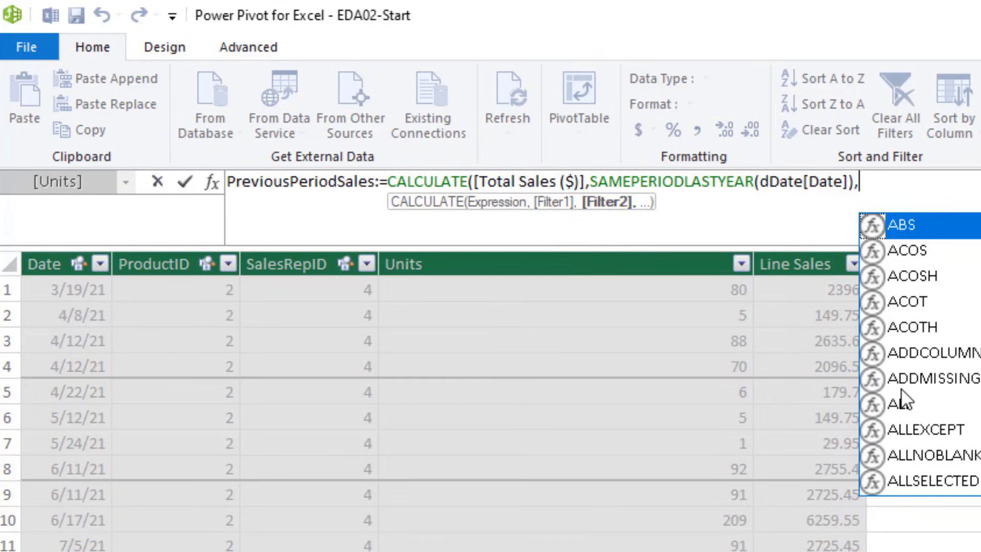
key("BackSpace")
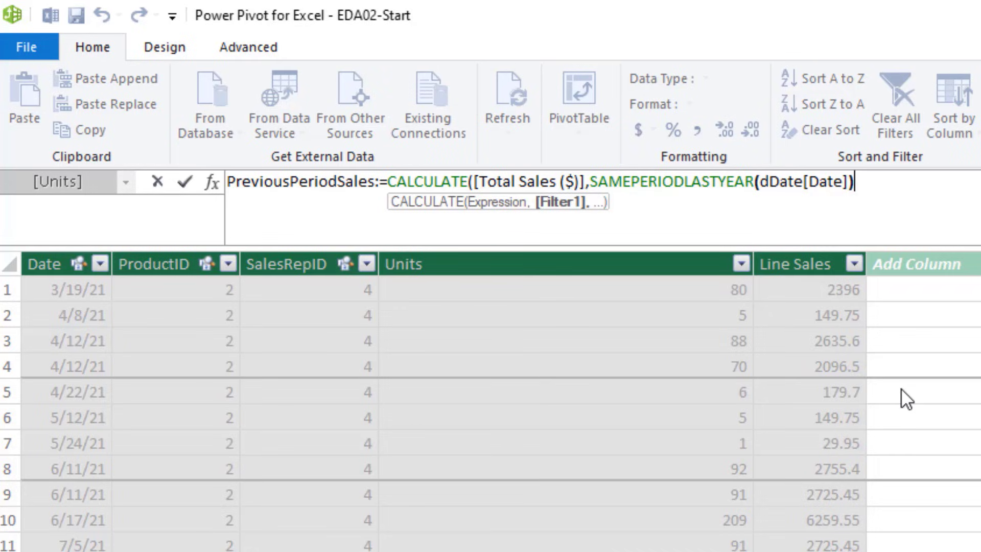
type(")")
key("Return")
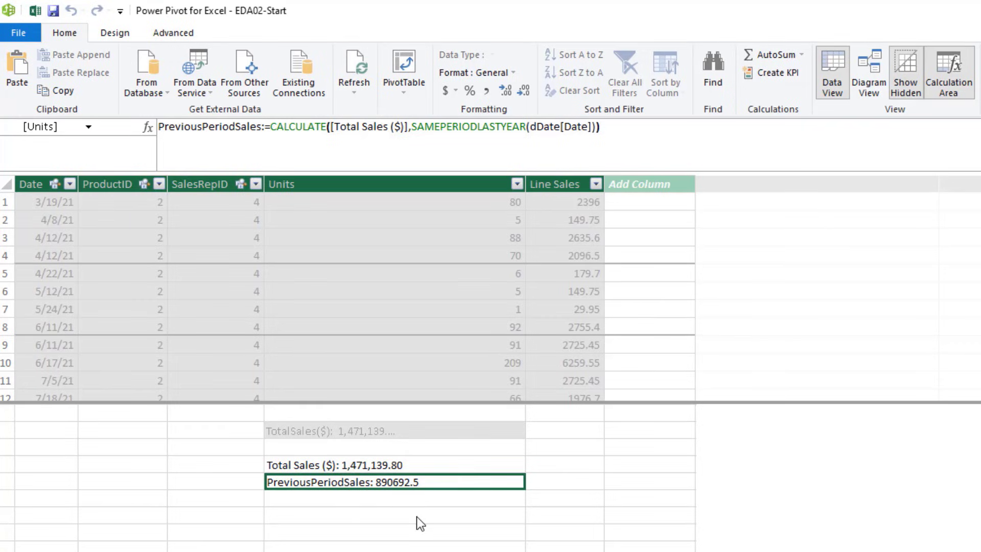
- Switch to Excel, add PreviousPeriodSales to the PivotTable values below Total Sales ($), and check CA's figures for 2022 and 2023
key("alt+Tab")
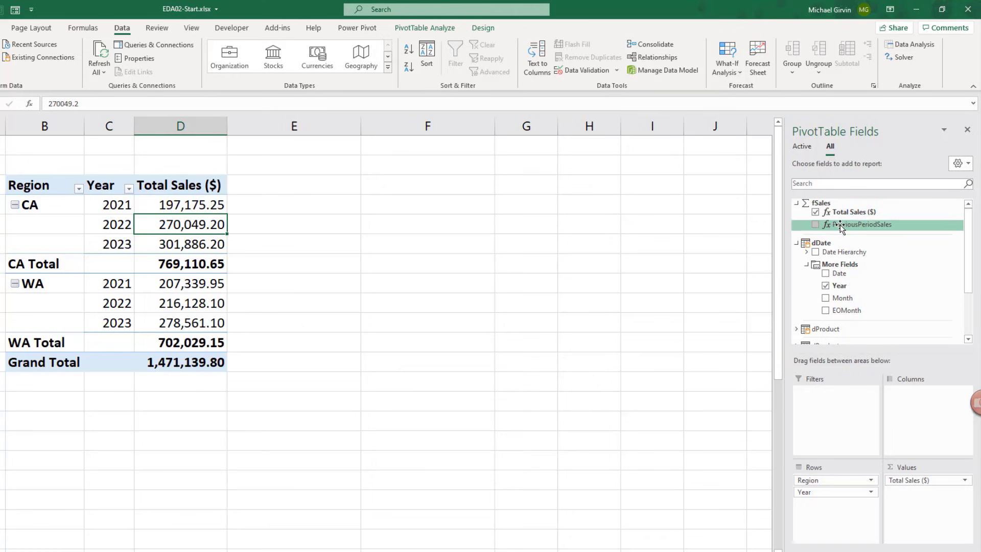
left_click_drag(841, 228, 899, 342)
left_click_drag(918, 474, 914, 503)
left_click(320, 231)
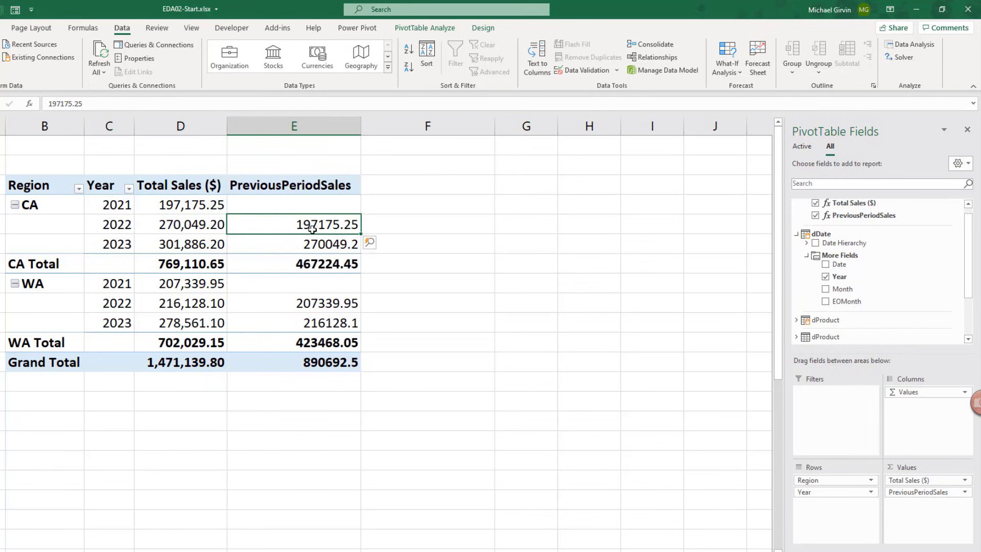
left_click(301, 248)
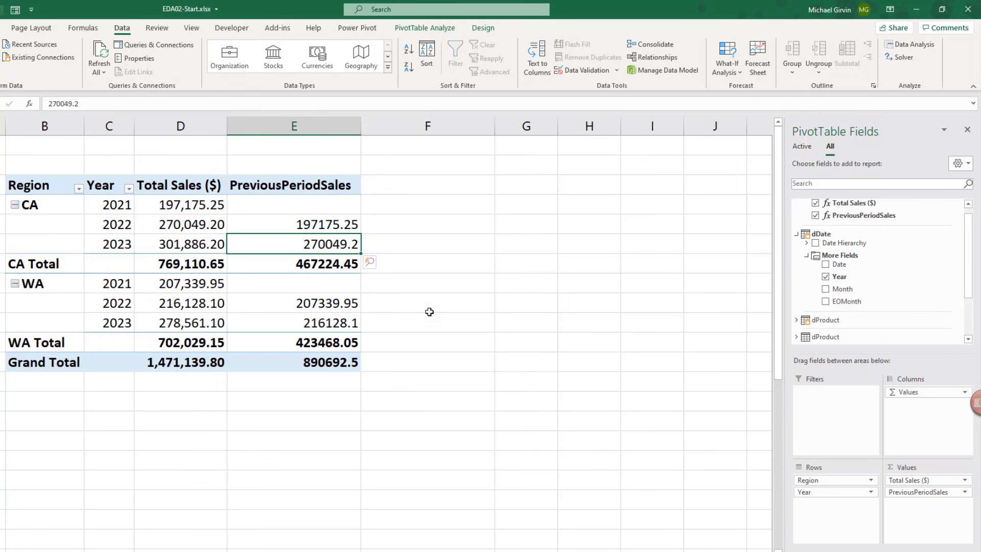
- Remove PreviousPeriodSales from the PivotTable and, back in Power Pivot, hide the measure from client tools
left_click(817, 216)
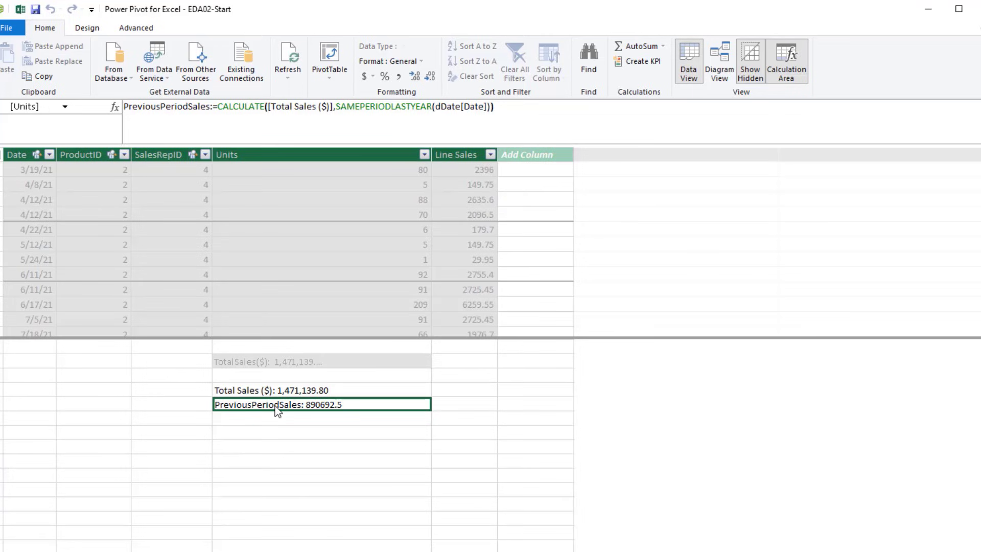
right_click(275, 406)
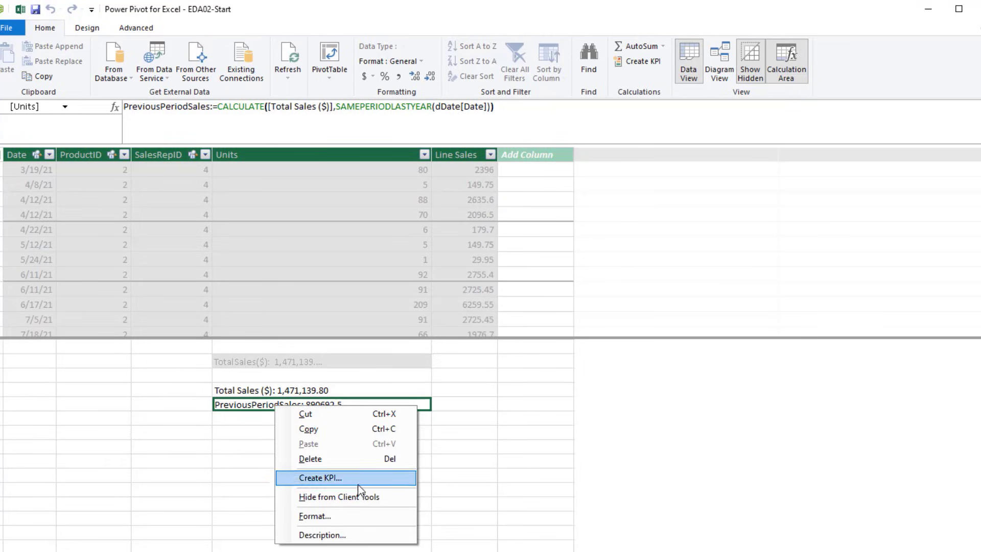
left_click(362, 497)
- Start a measure named YOY % Change below PreviousPeriodSales, using DIVIDE with [Total Sales ($)]-[PreviousPeriodSales] as the numerator
left_click(270, 420)
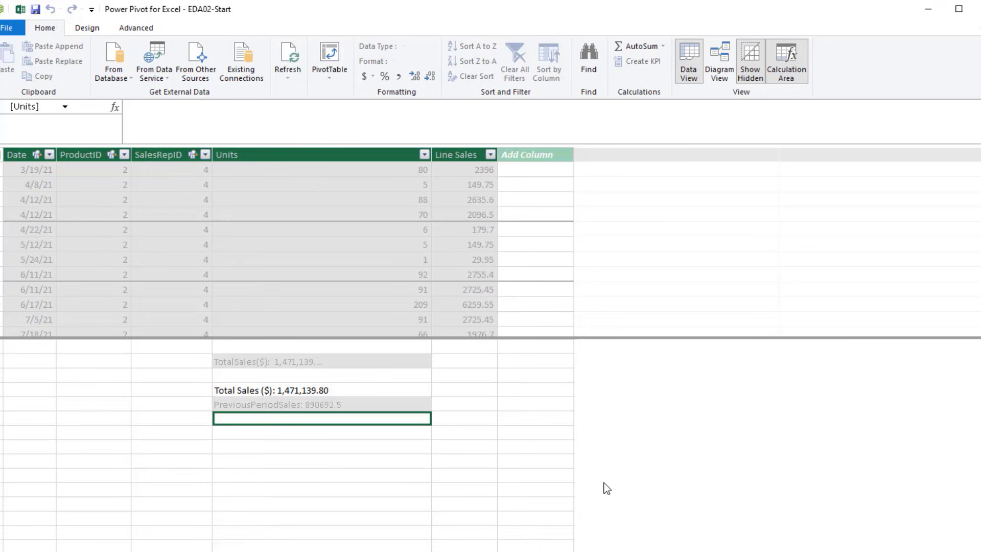
type("YOY ")
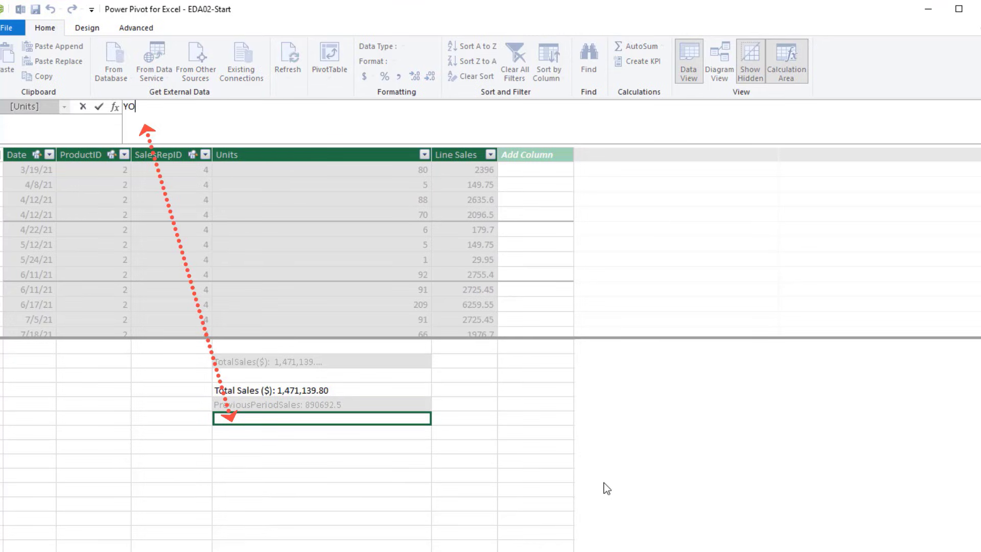
type("% Change")
type(":=")
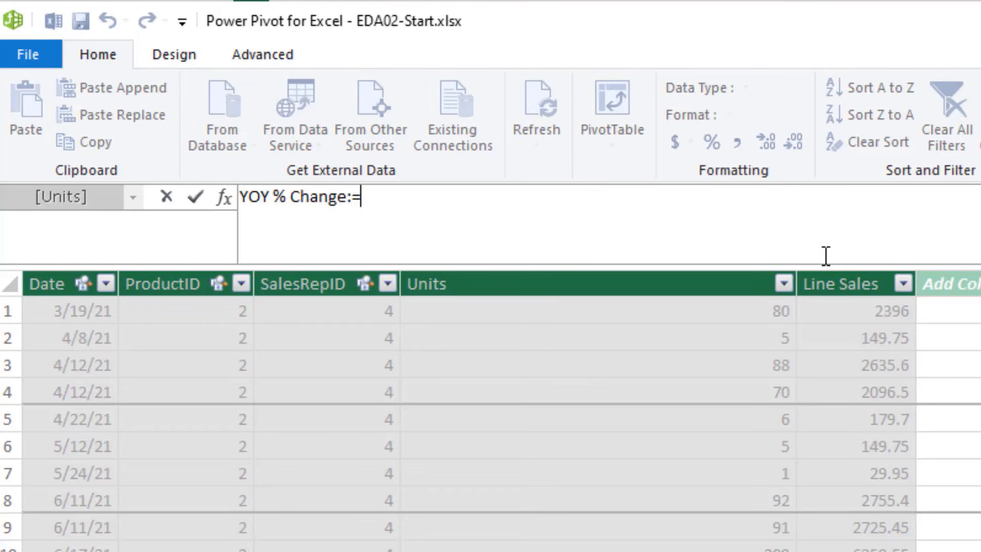
type("div")
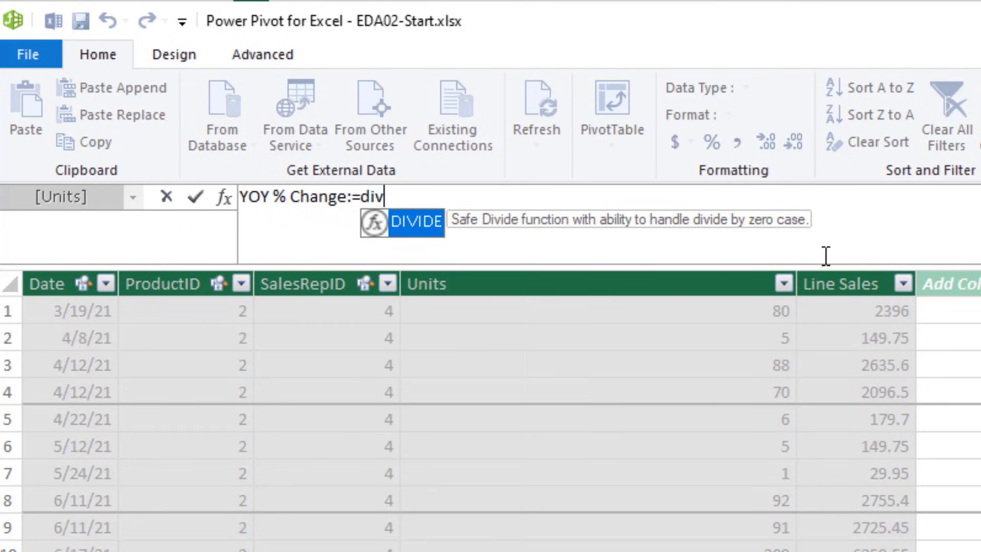
key("Tab")
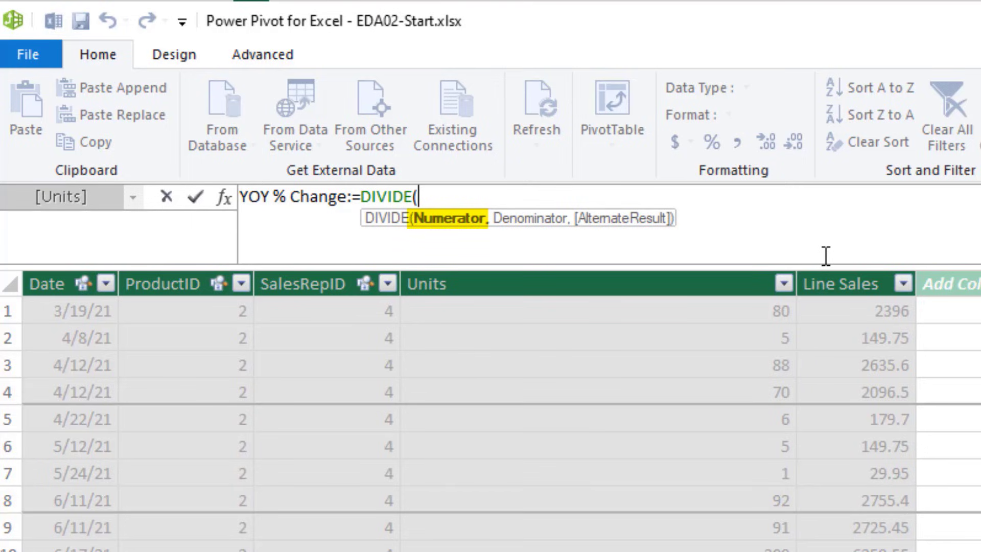
type("[")
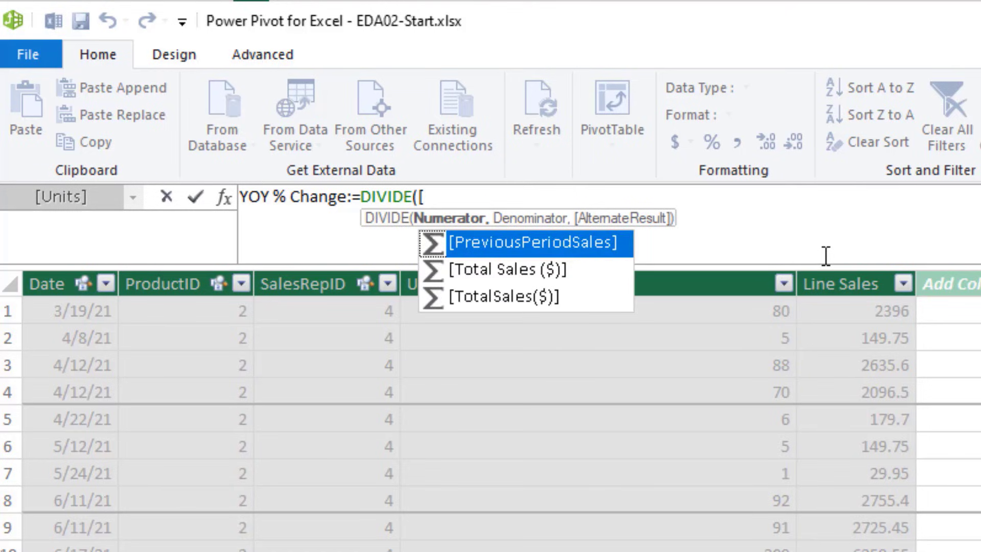
key("Down")
key("Tab")
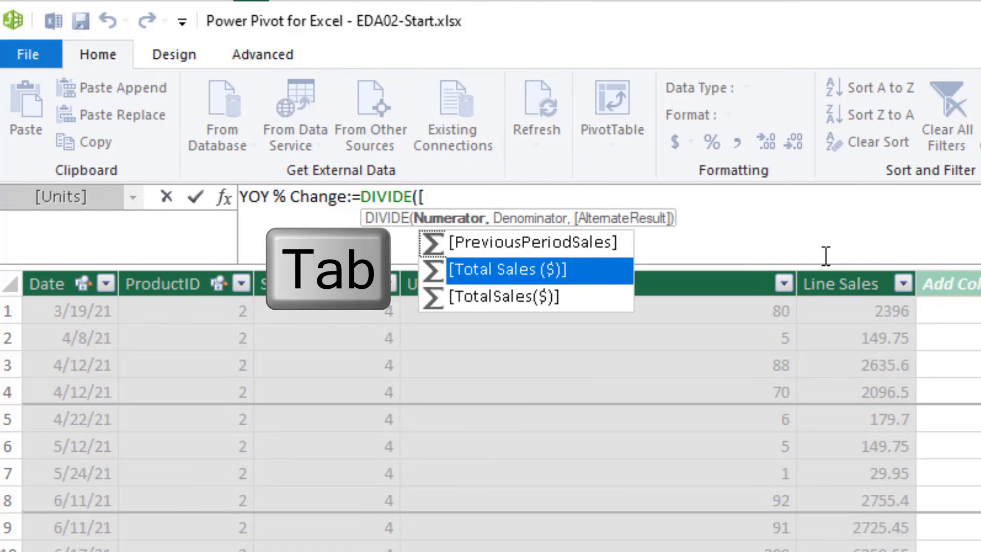
type("-[")
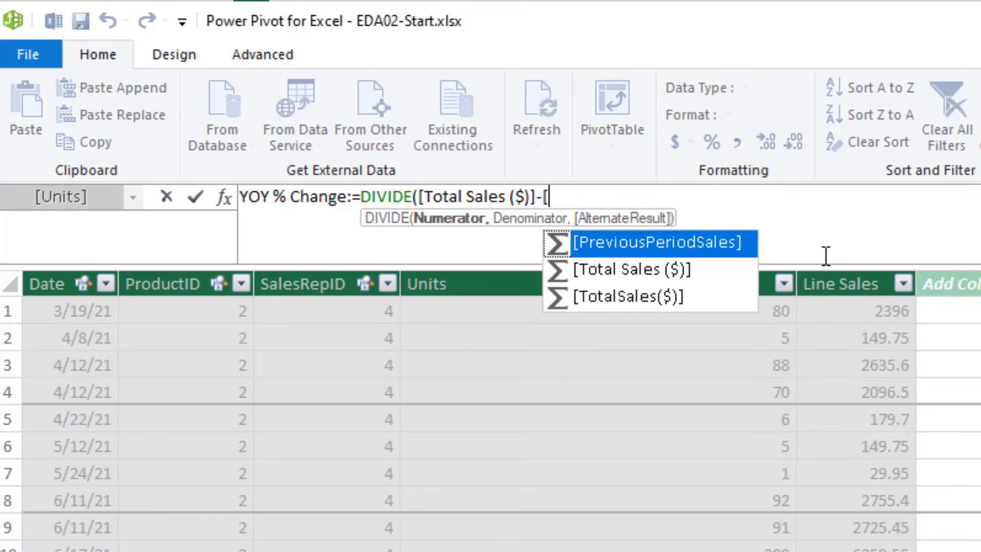
key("Tab")
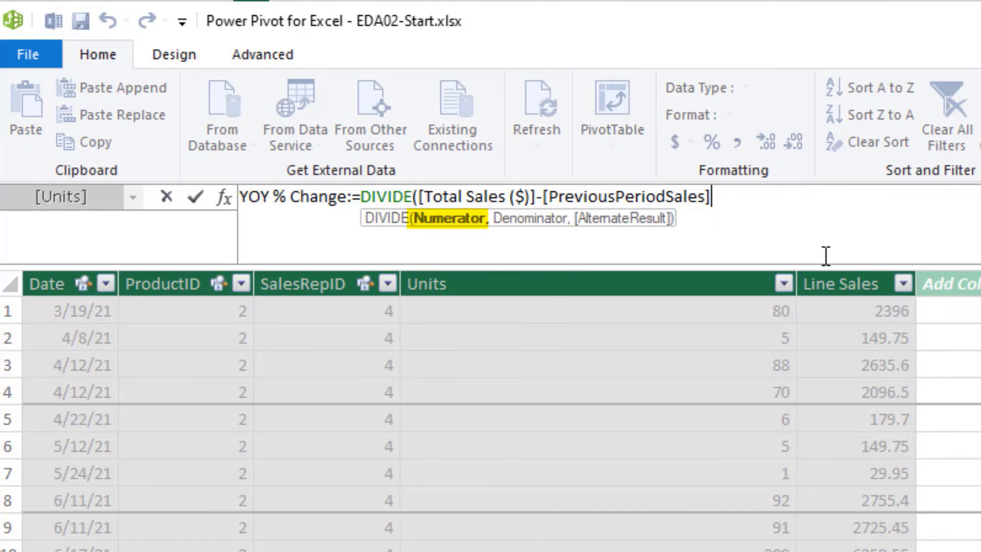
- Complete the YOY % Change measure with [PreviousPeriodSales] as the denominator and no alternate result, and format it as a percentage
type(",")
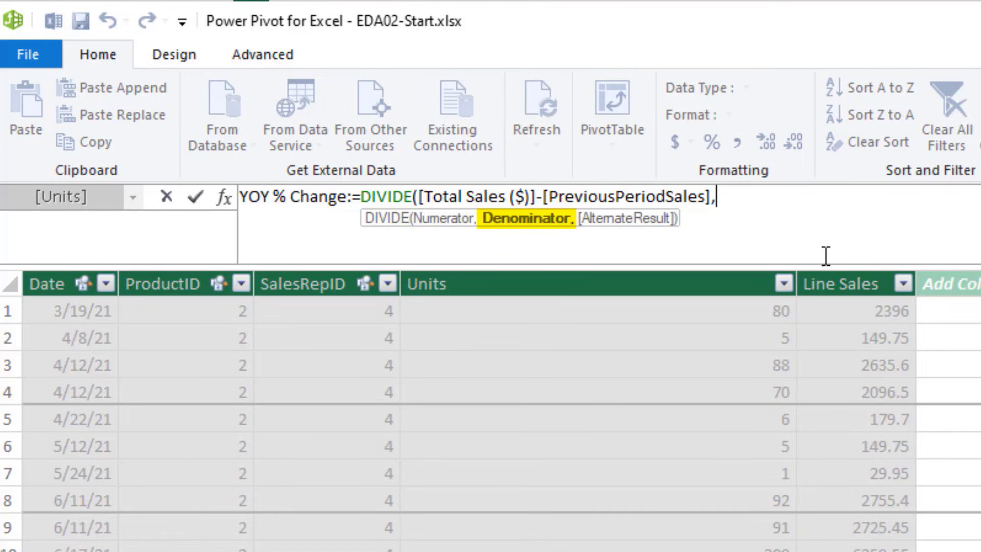
type("[p")
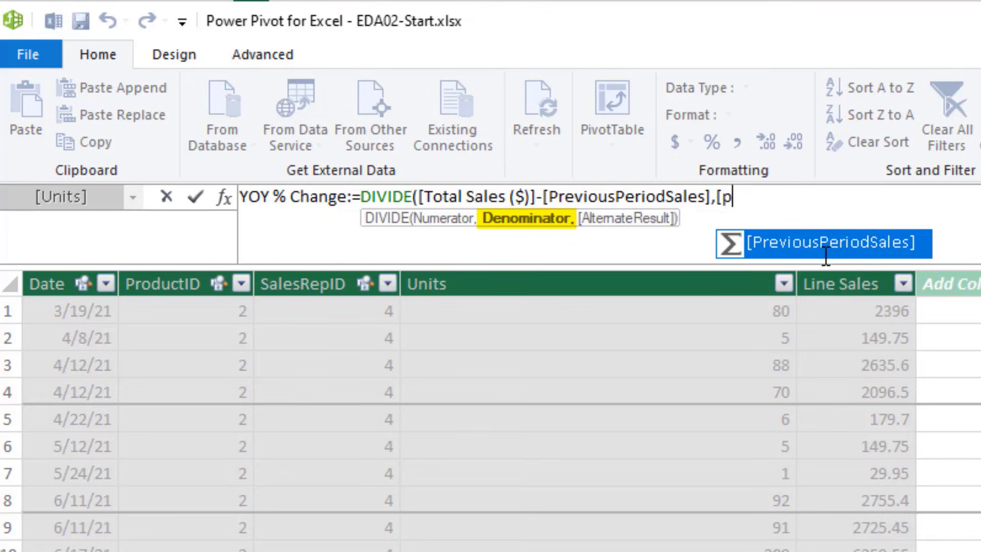
key("Tab")
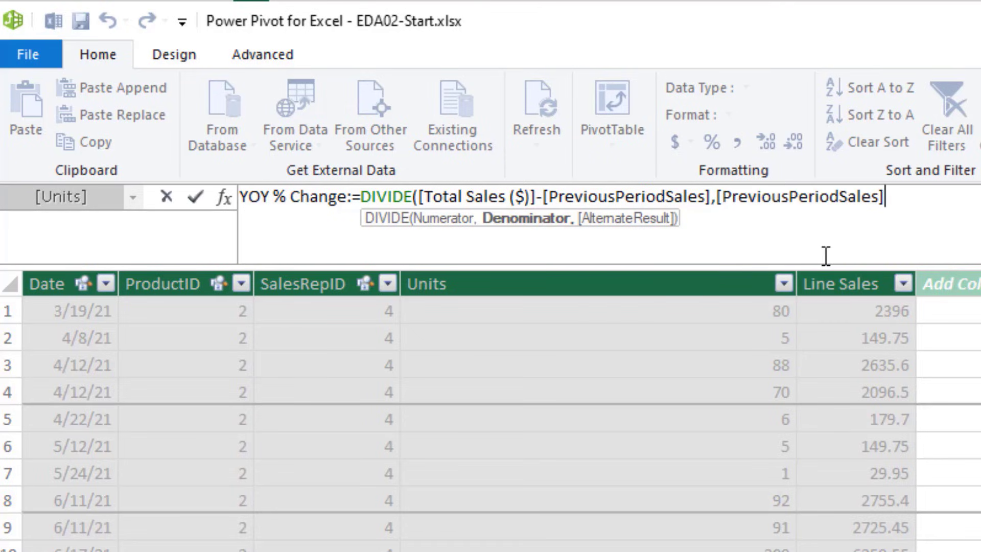
type(",")
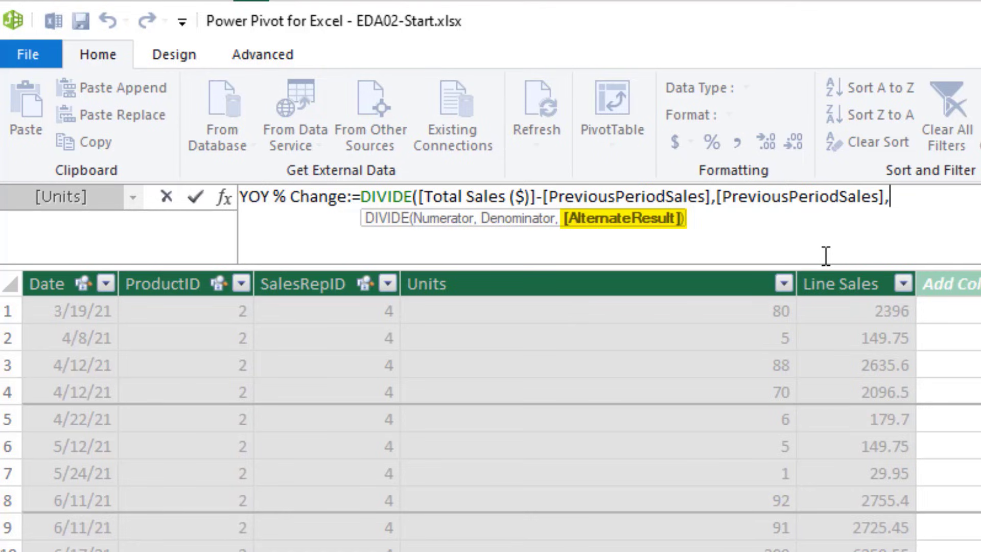
key("BackSpace")
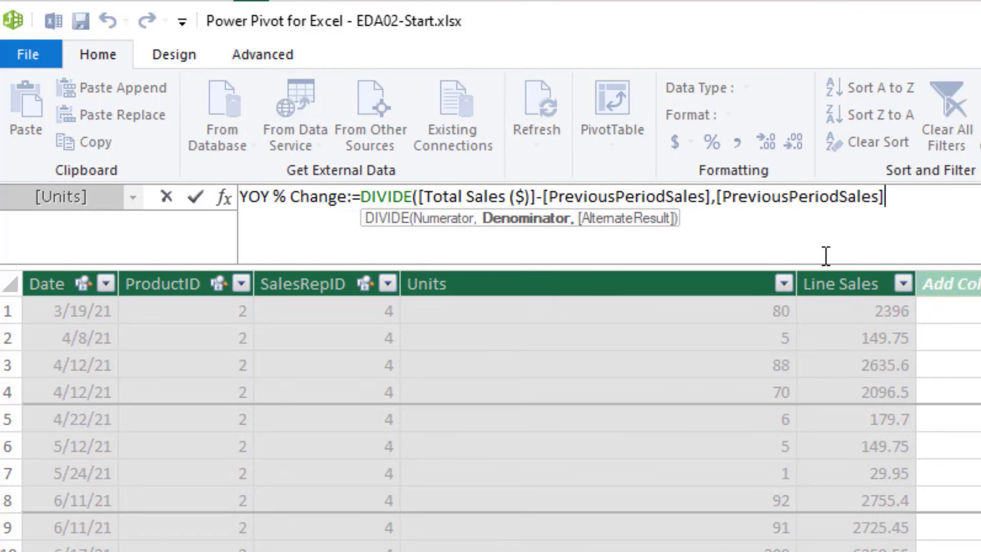
type(")")
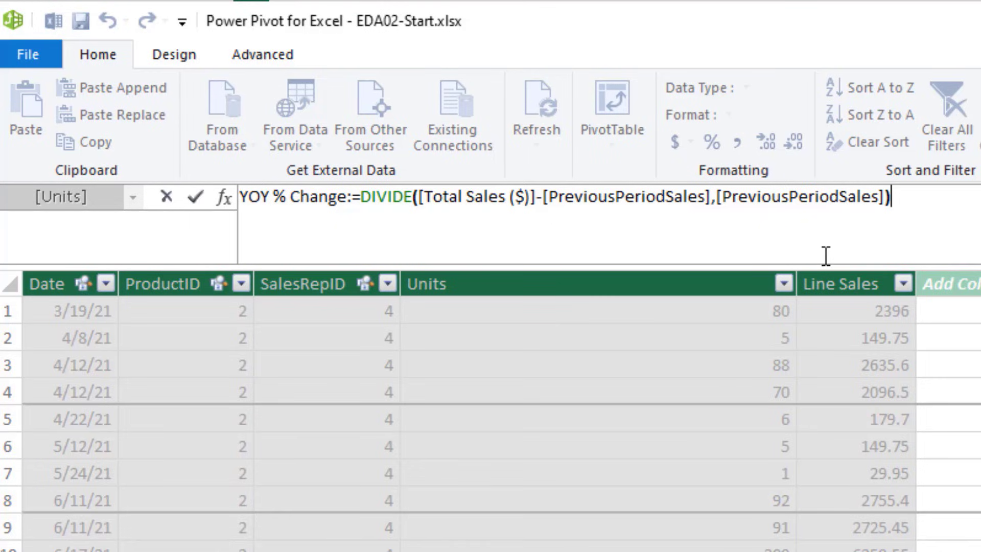
key("Return")
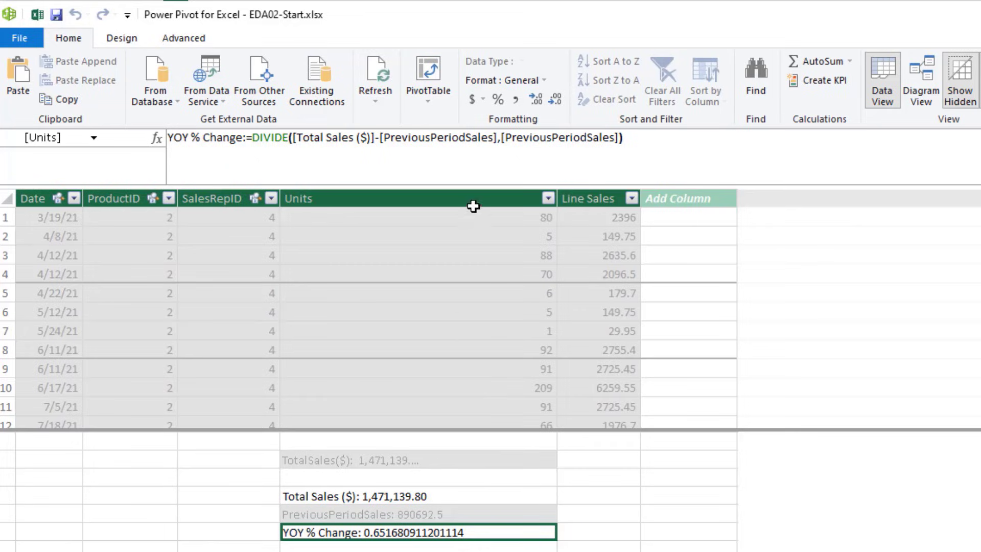
left_click(499, 100)
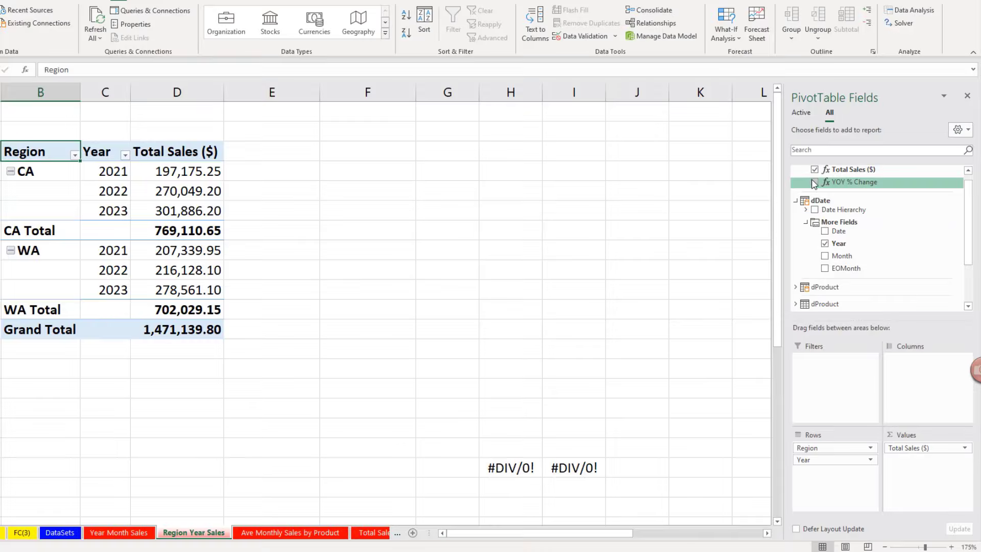
- In Excel, add the YOY % Change measure to the PivotTable values and check the yearly, CA Total and Grand Total results
left_click(820, 183)
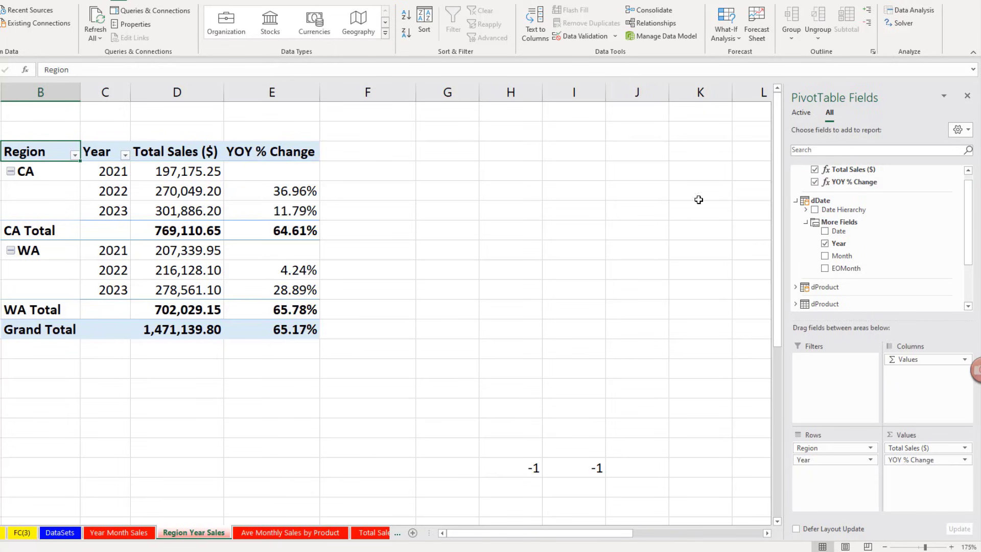
left_click(294, 198)
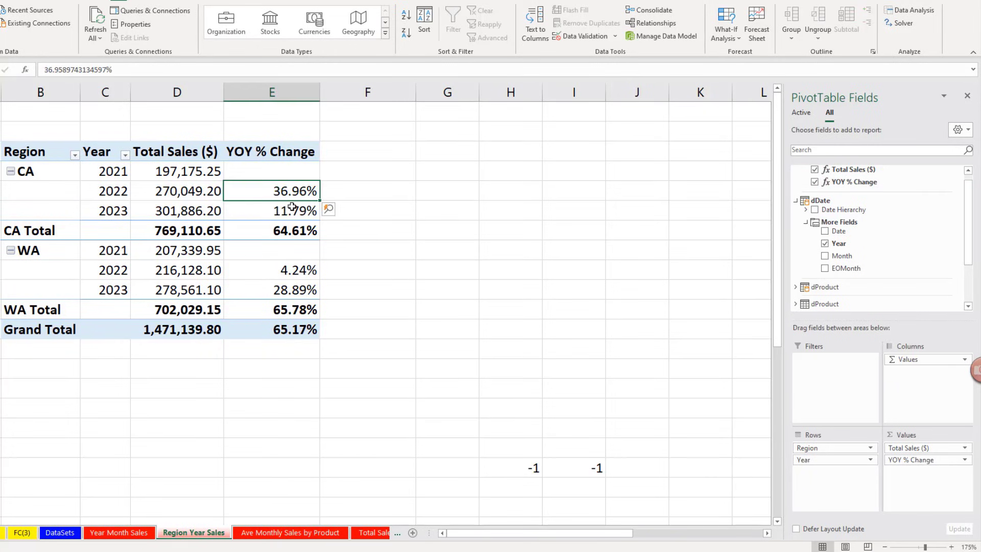
left_click(291, 210)
left_click(286, 229)
left_click(291, 270)
left_click(284, 228)
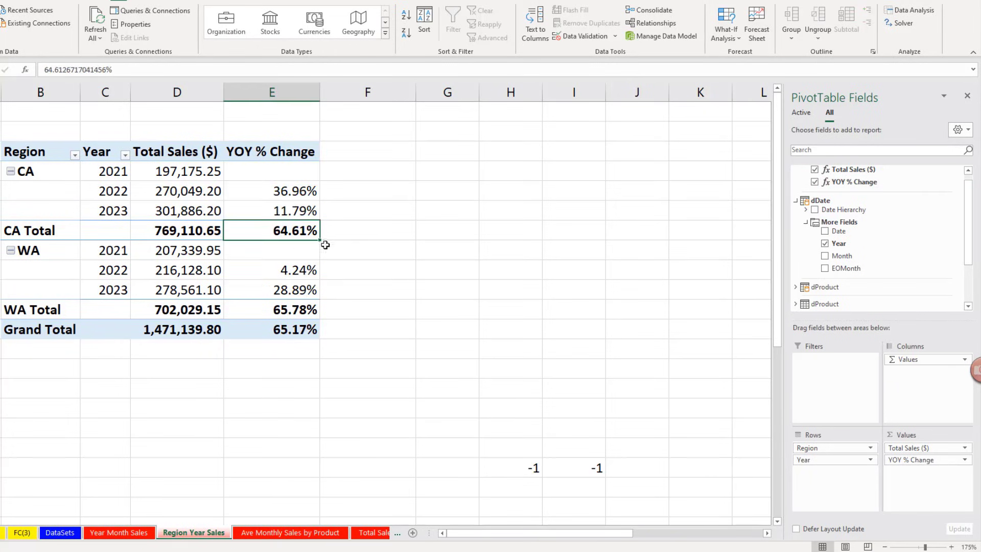
left_click(291, 327)
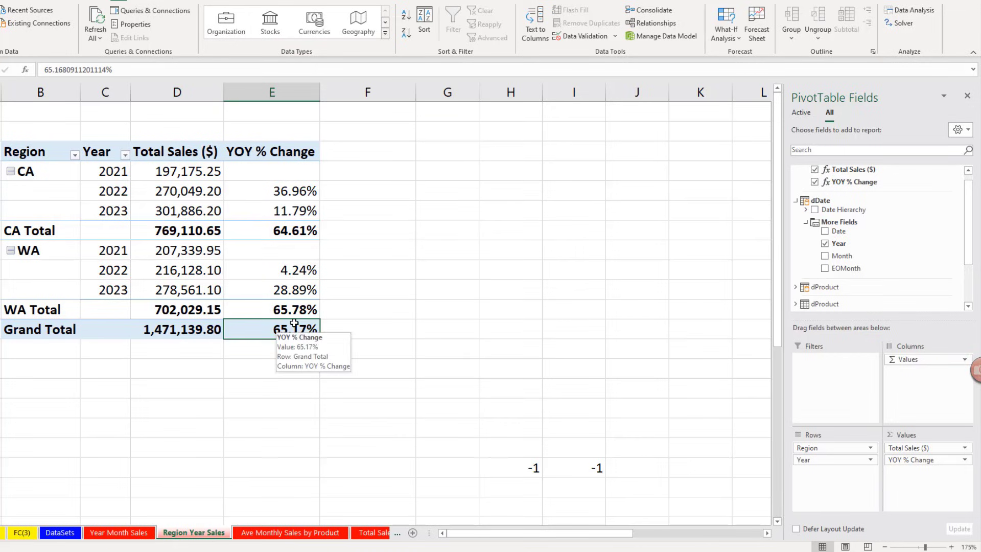
- Examine which Year values apply to the CA yearly rows, the CA and WA Total rows and the Grand Total row of the PivotTable
left_click(286, 194)
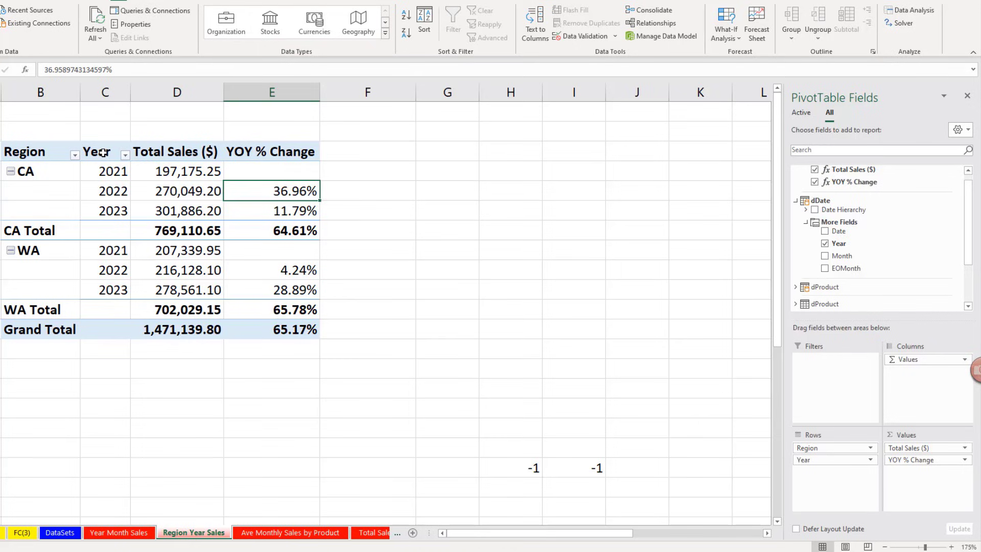
left_click(114, 175)
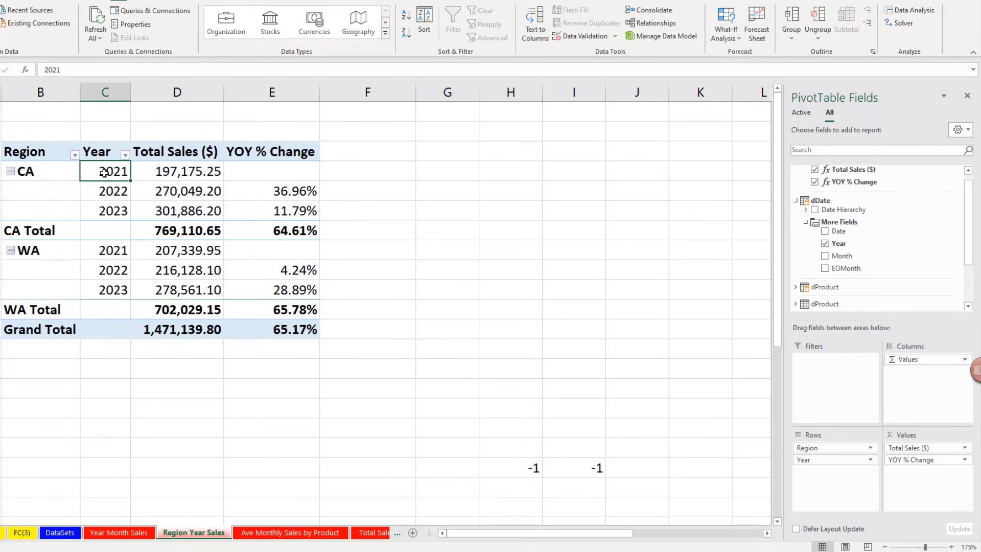
left_click(85, 190)
left_click(106, 205)
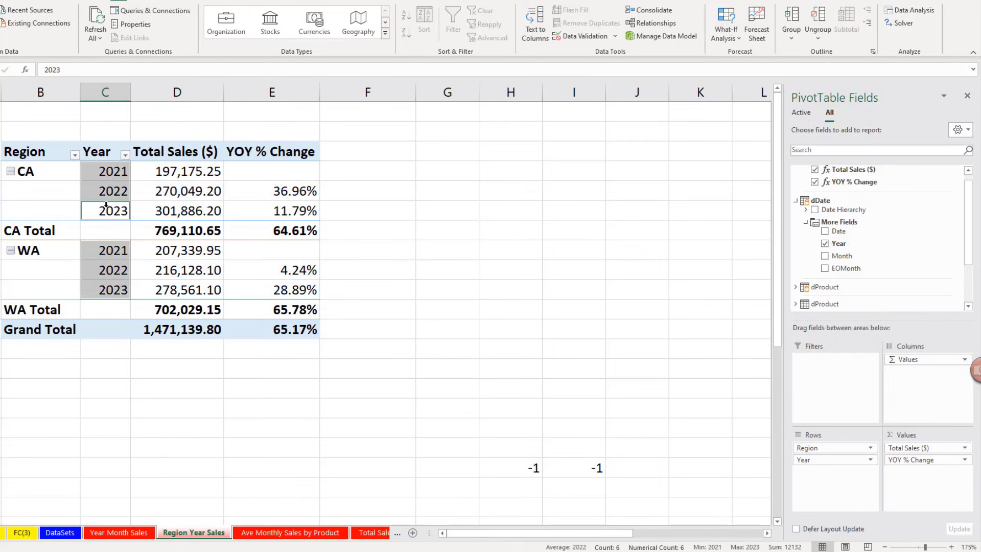
left_click(109, 229)
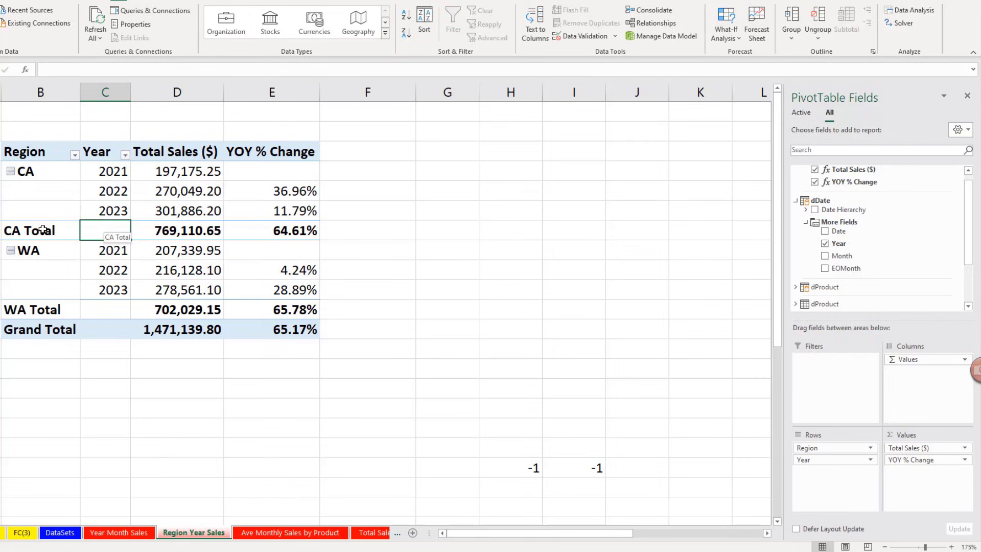
left_click(102, 308)
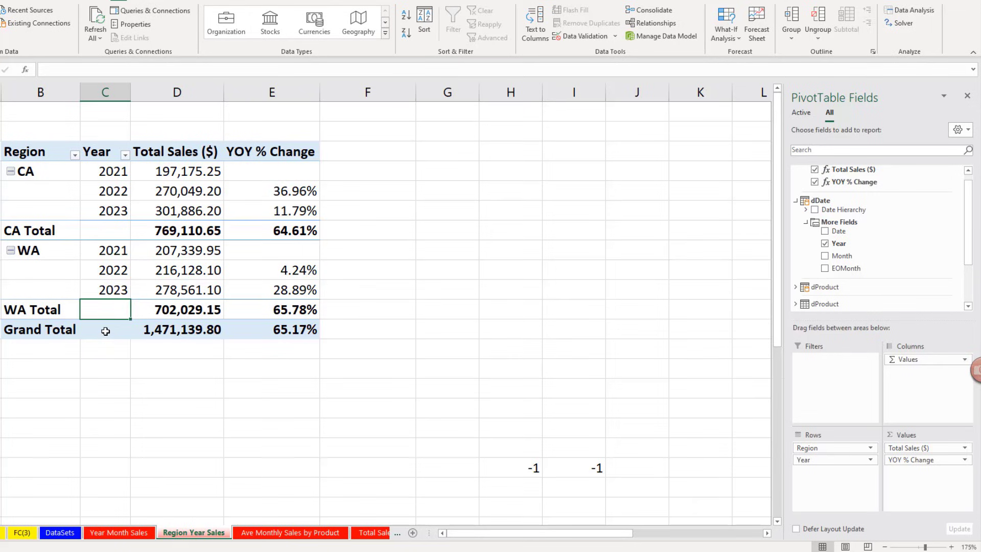
left_click(104, 332)
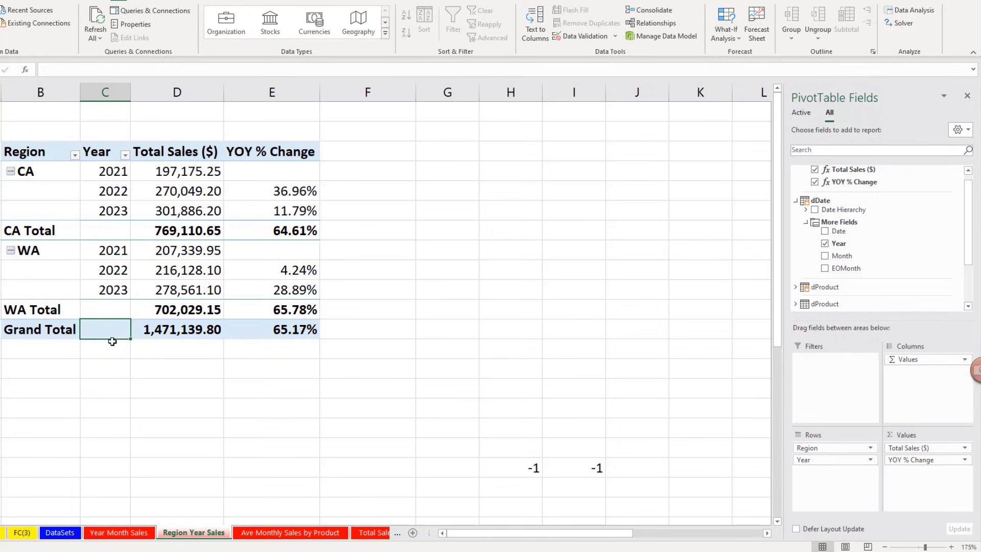
left_click(287, 187)
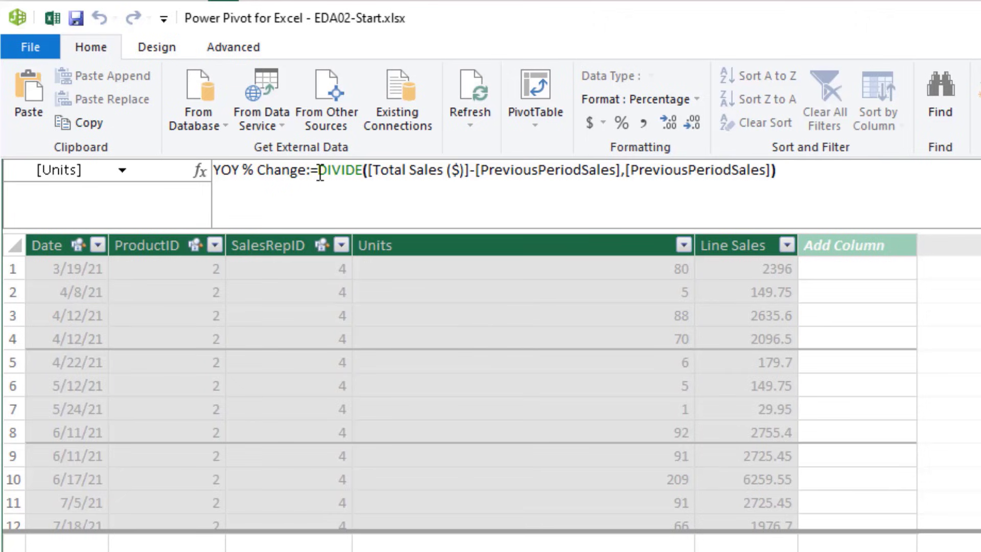
- In Power Pivot, edit the YOY % Change measure to insert IF with a HASONEVALUE logical test in front of DIVIDE
left_click(319, 173)
type("if")
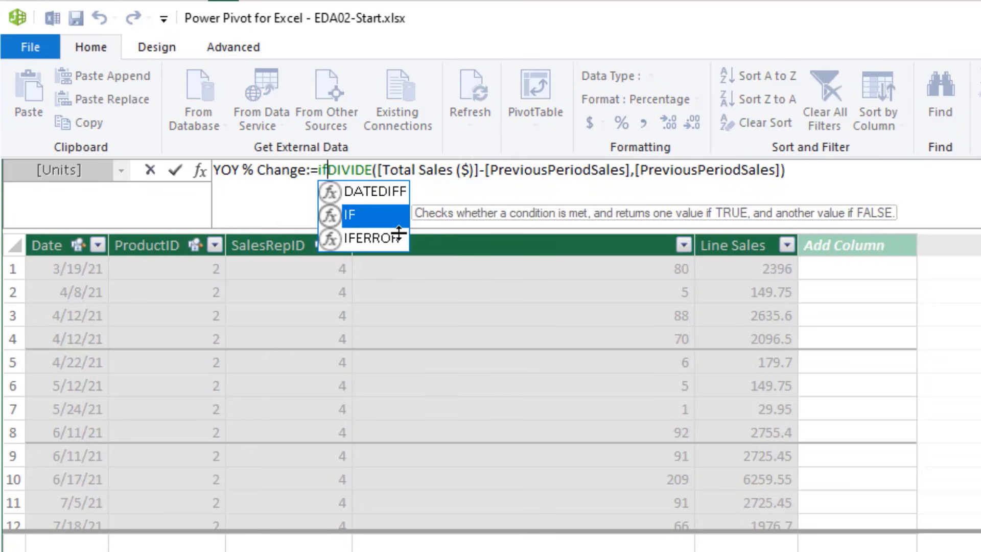
key("Tab")
type("hs")
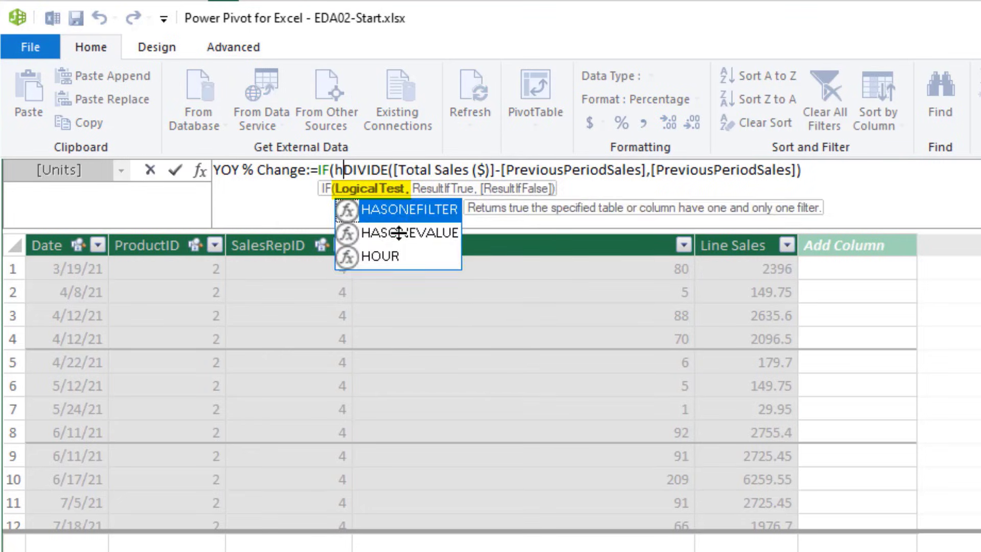
key("BackSpace")
type("as")
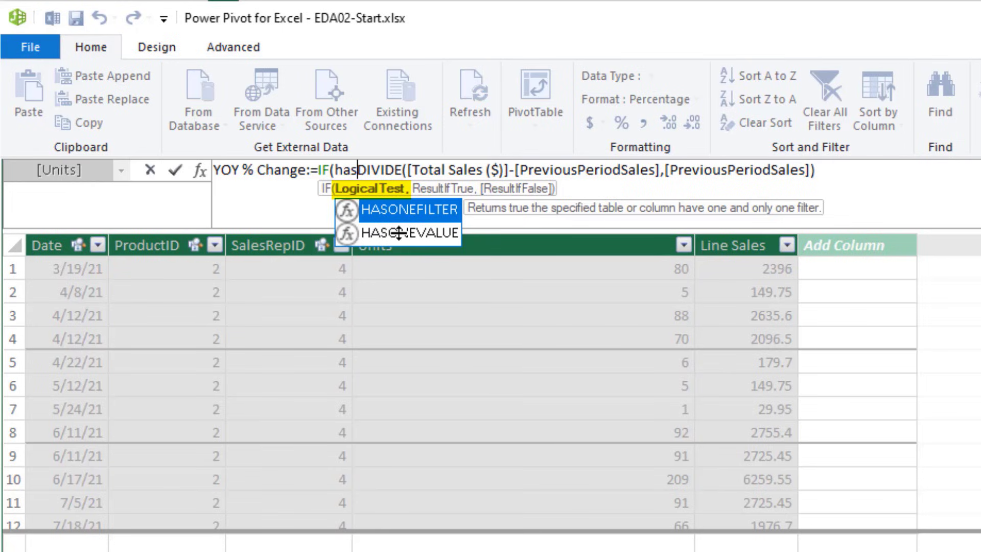
left_click(399, 233)
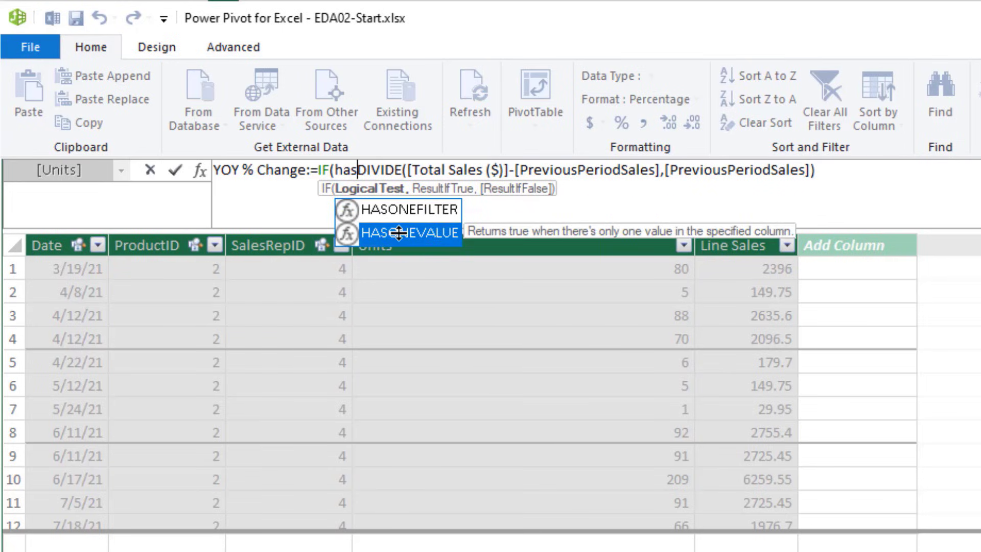
key("Tab")
- Complete the logical test as HASONEVALUE(dDate[Year]) and separate it from DIVIDE, making DIVIDE the result if true
type("dd")
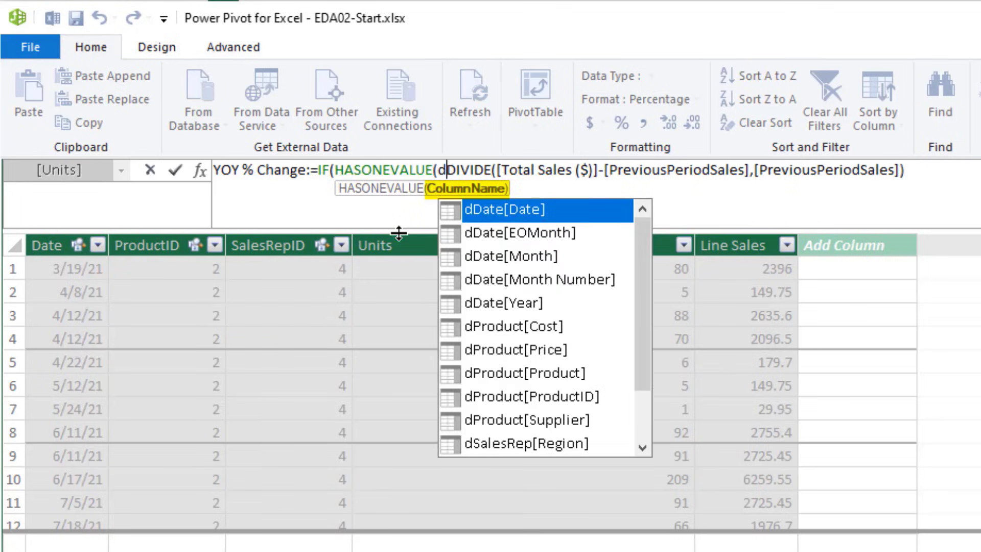
key("Down")
key("Down")
key("Down")
key("Down")
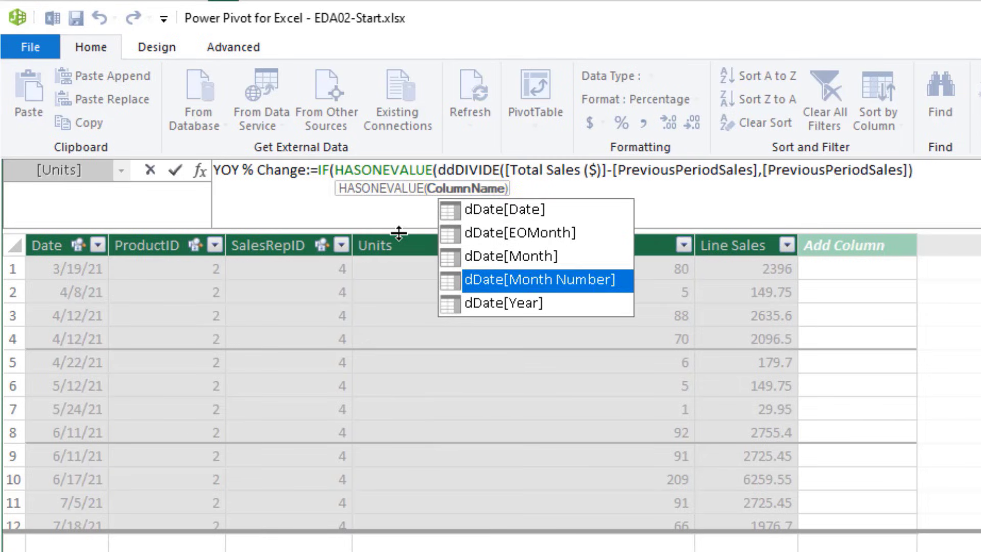
key("Tab")
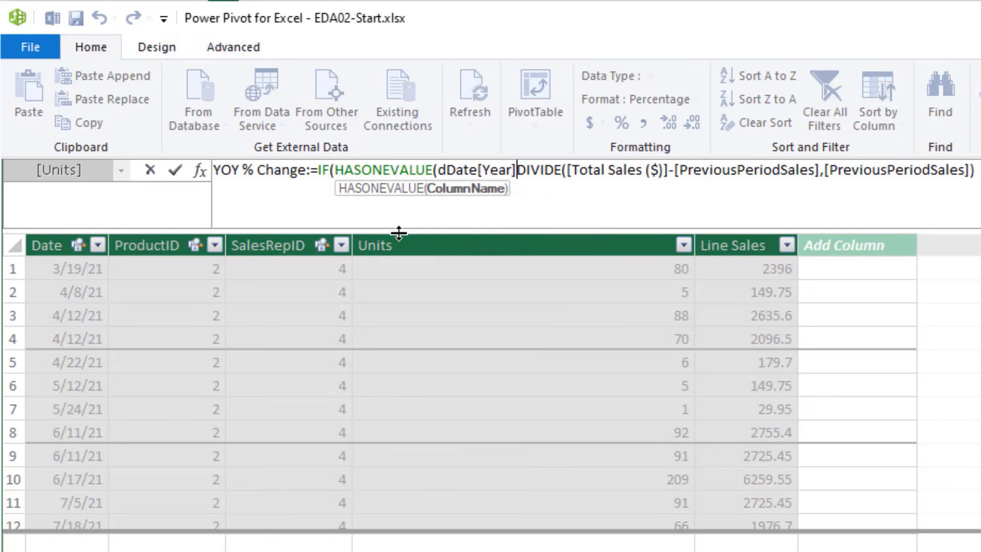
type(")")
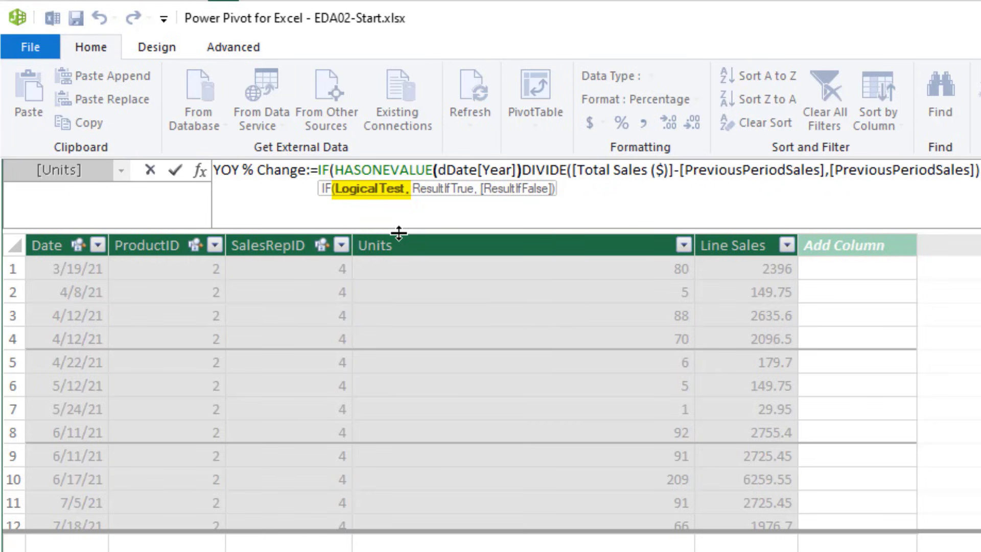
type(",")
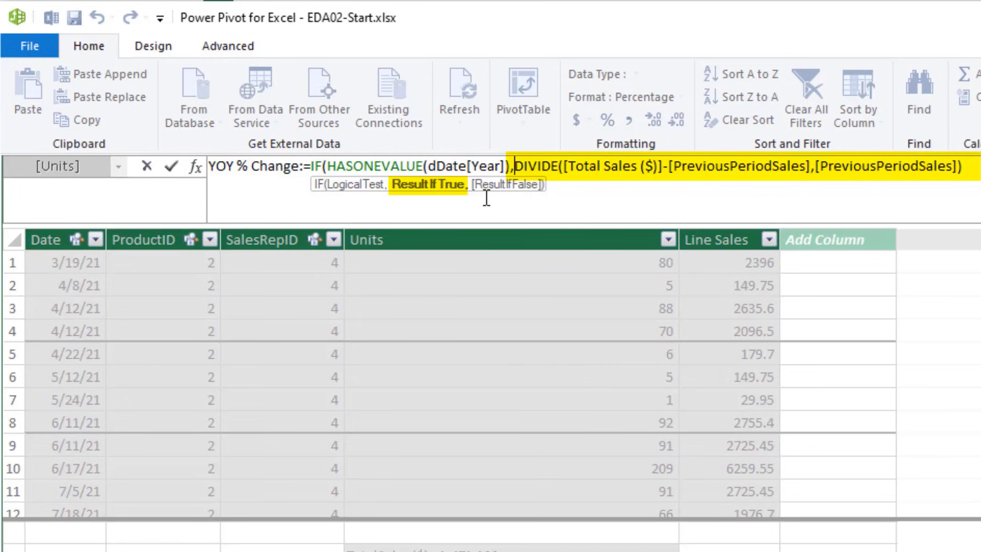
- Close the IF function after DIVIDE without a result if false and commit the YOY % Change measure
left_click(518, 199)
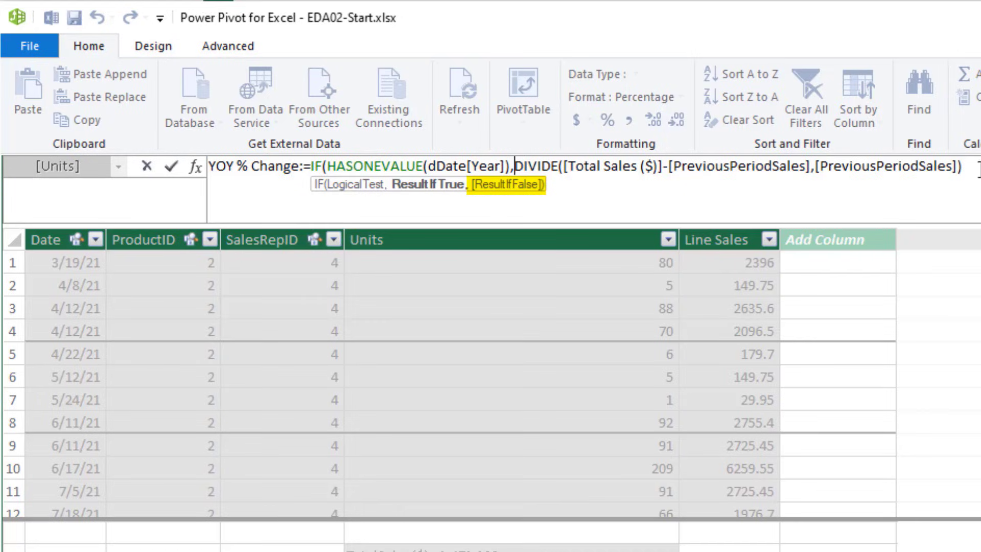
left_click(963, 166)
type(")")
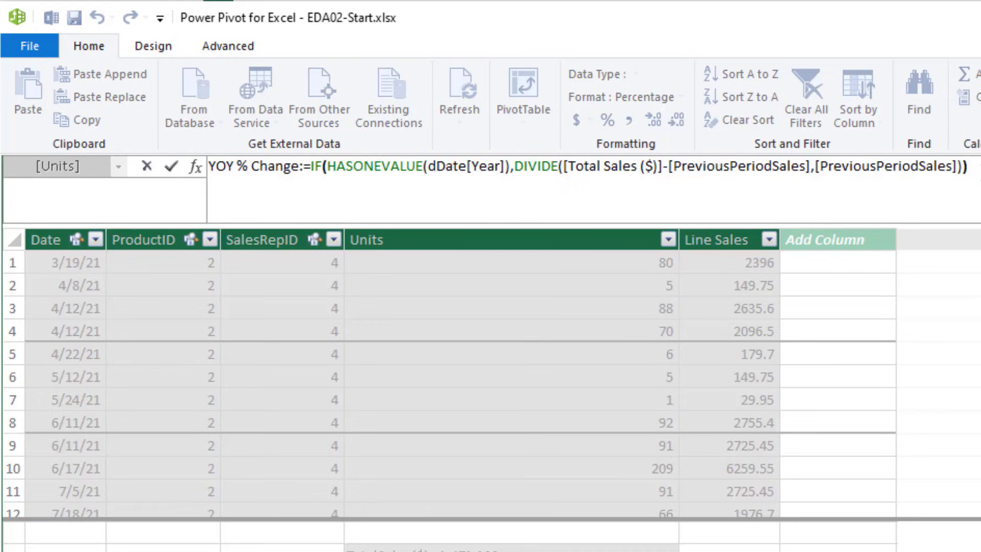
key("Return")
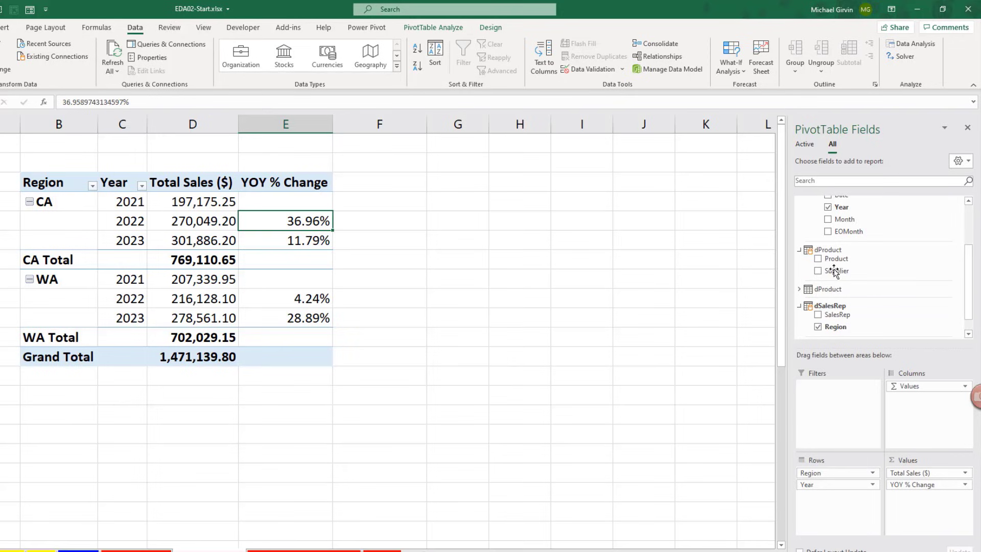
- In Excel, add Product to the PivotTable rows below Year and check Aspen's 2022 CA change with =(E9-E4)/E4 in cell H9
left_click_drag(838, 263, 811, 503)
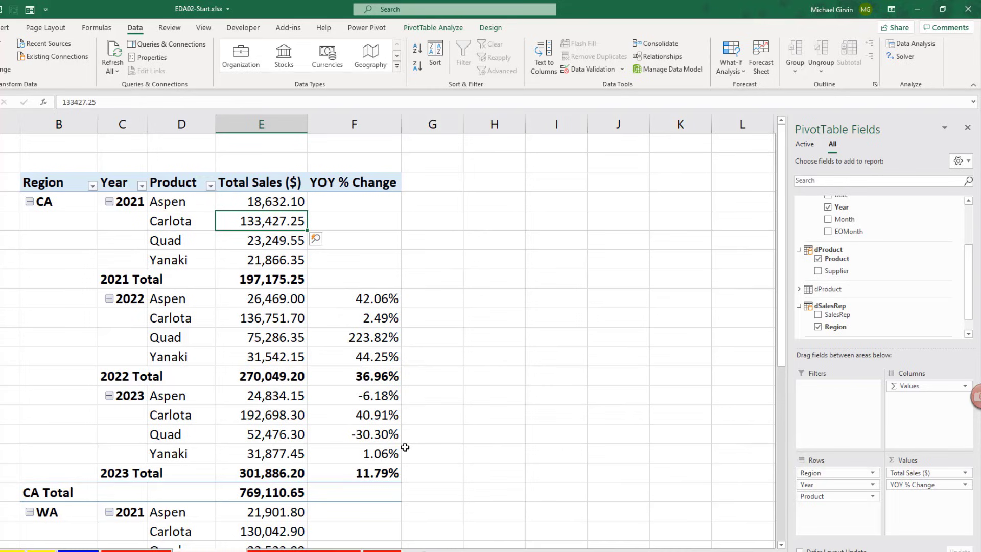
left_click(343, 304)
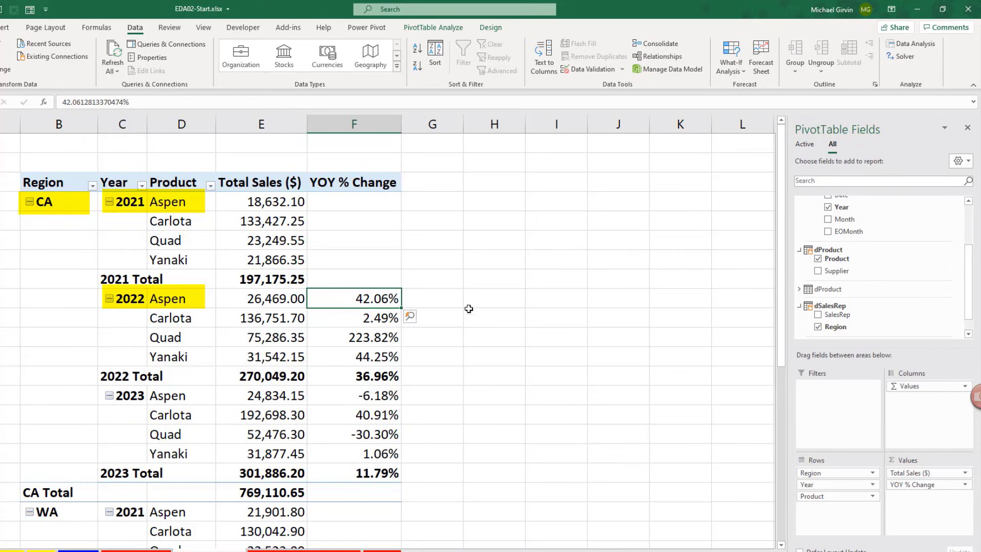
left_click(511, 298)
type("=(")
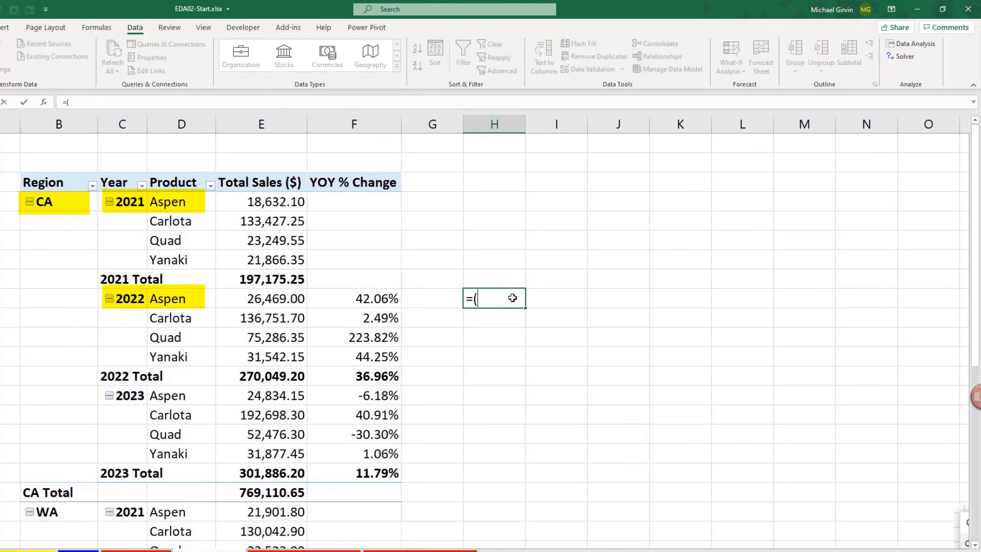
left_click(284, 298)
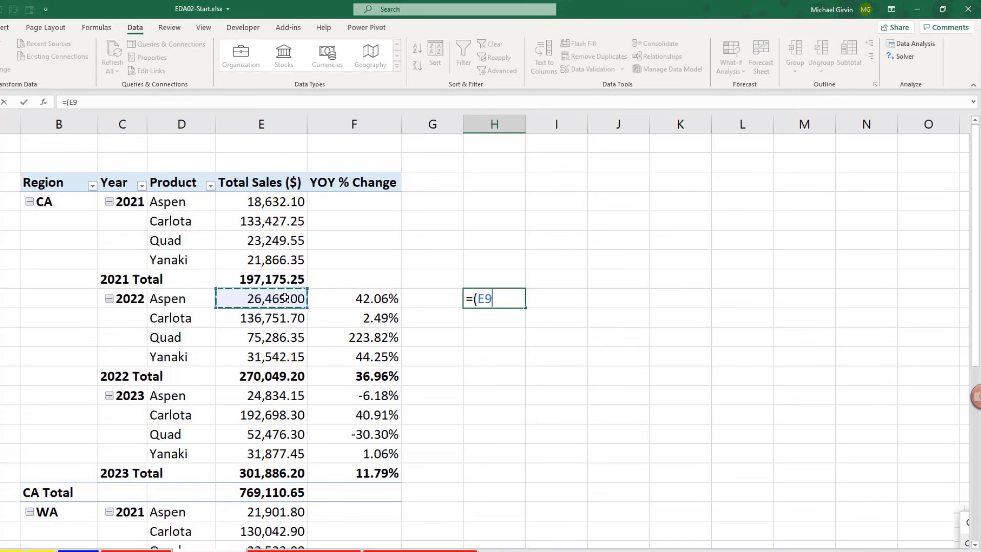
type("-")
left_click(251, 202)
type(")/")
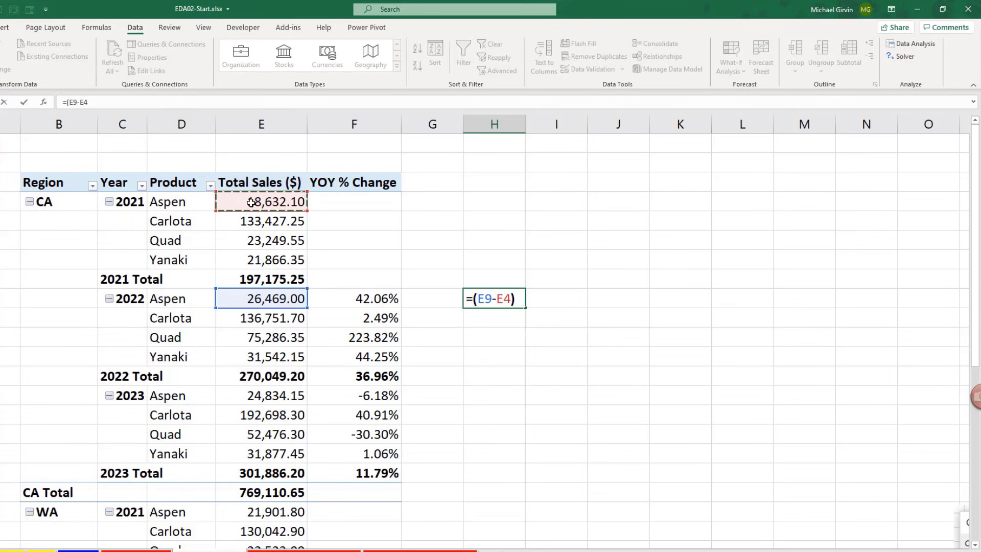
left_click(251, 203)
key("Return")
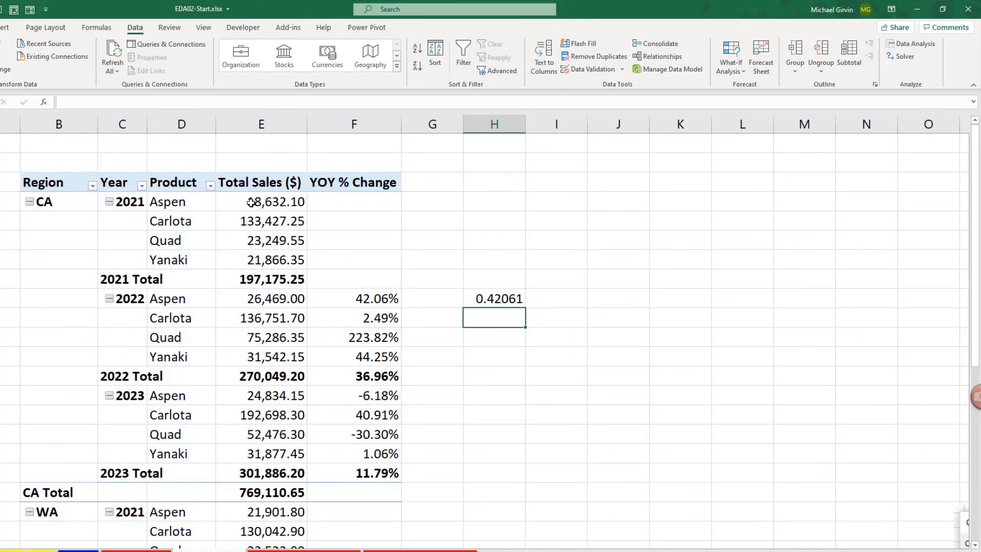
- Remove Product from the PivotTable and, on the worksheet with average monthly sales per product, select Carlota's Months from 1/31/21 downward
left_click(261, 279)
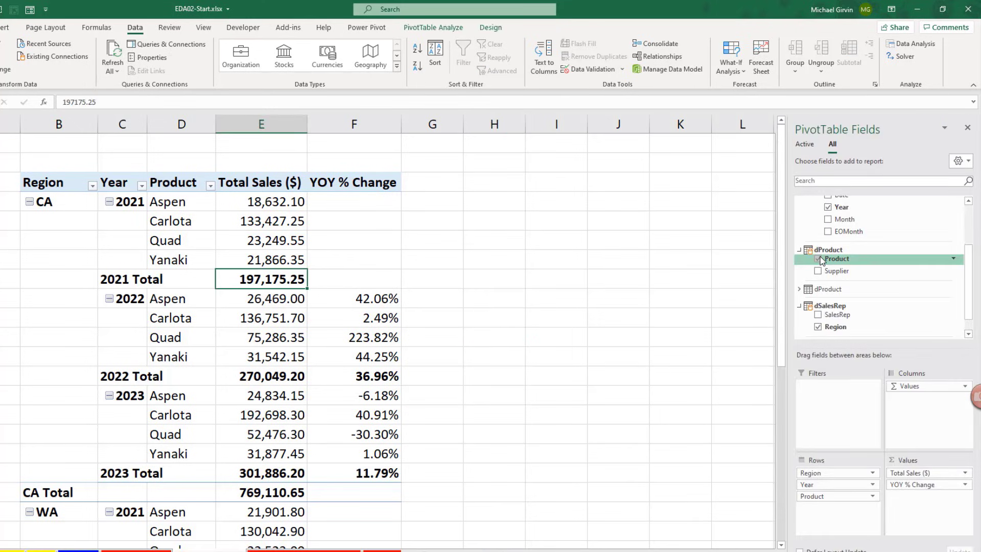
left_click(819, 260)
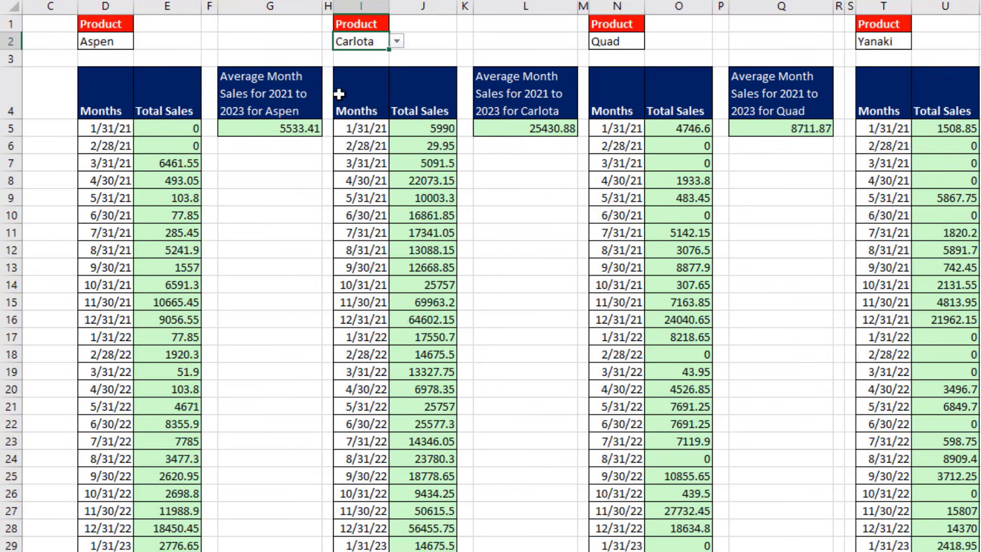
left_click_drag(340, 130, 373, 549)
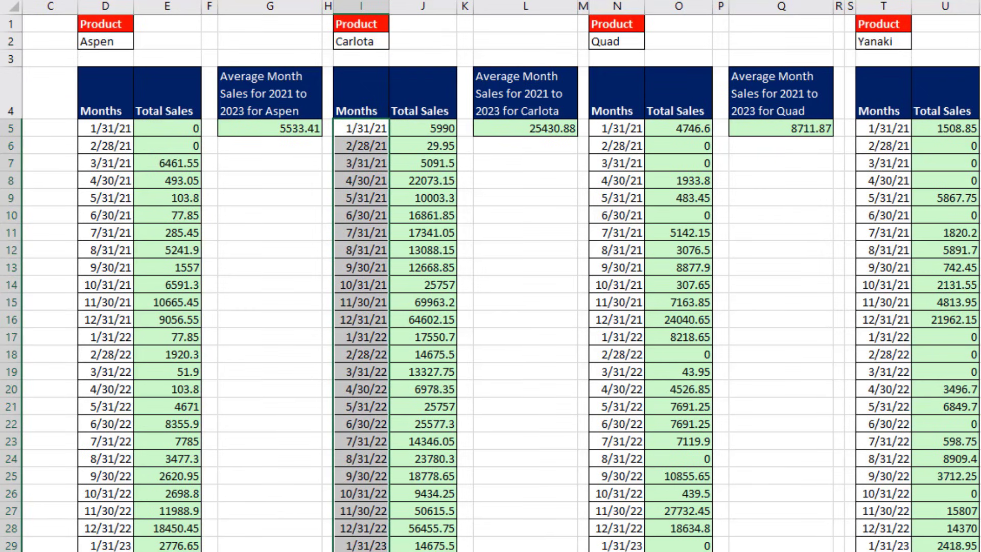
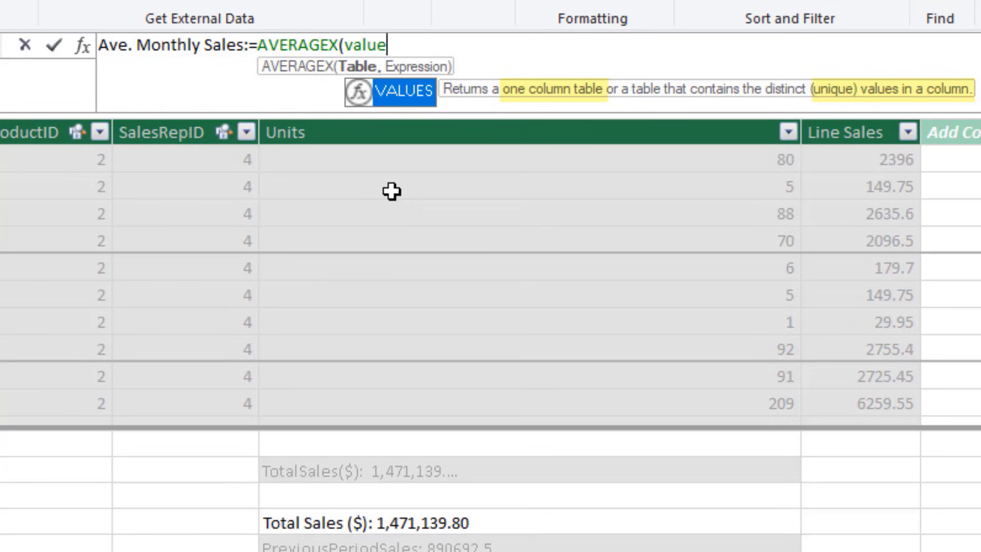
- In the Ave. Monthly Sales measure, enter VALUES(dDate[EOMonth]) as the table argument of AVERAGEX and continue to the expression argument
key("Tab")
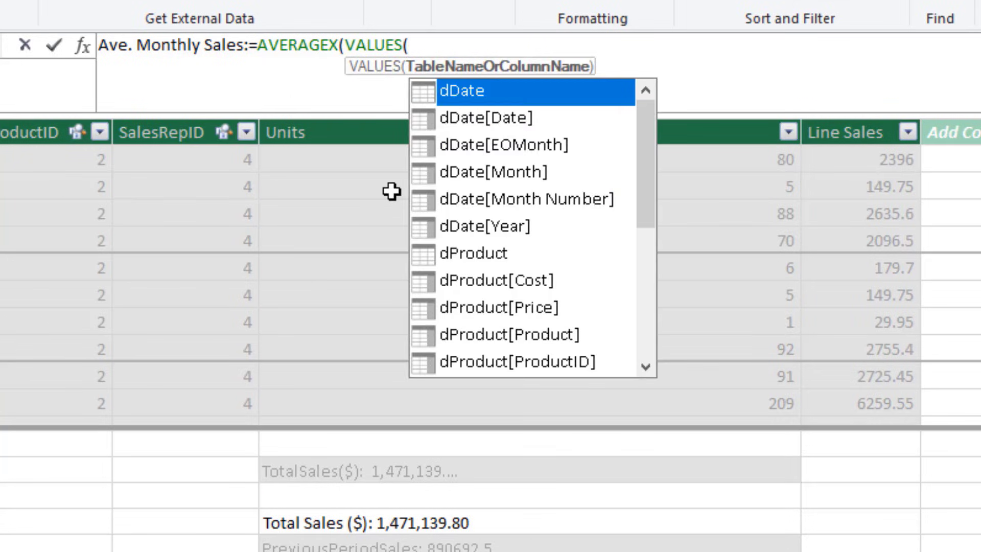
type("dd")
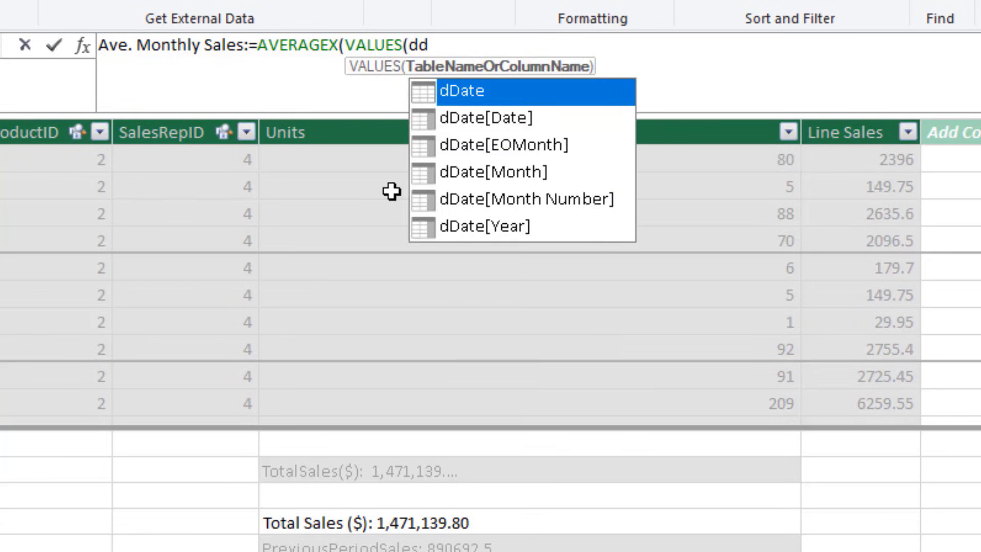
key("Down")
key("Down")
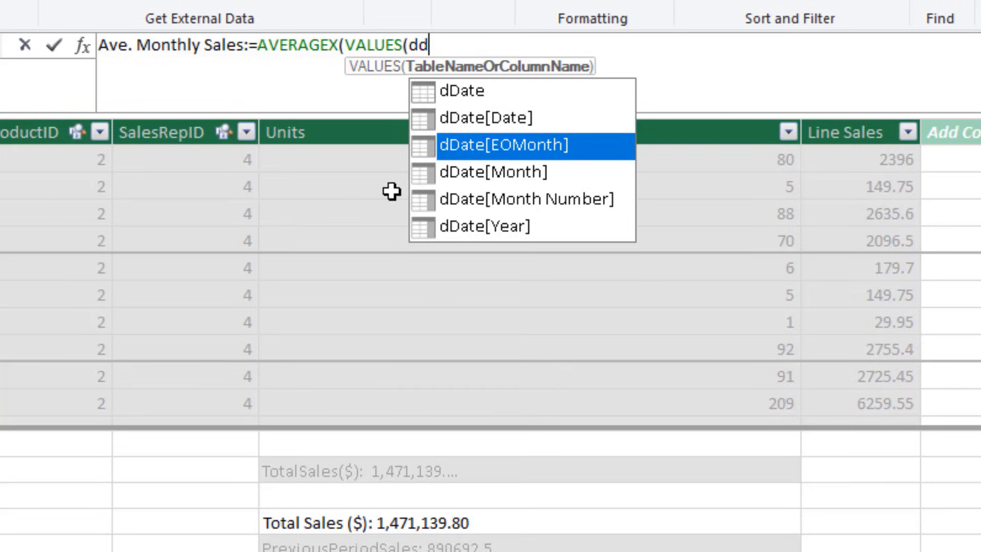
key("Tab")
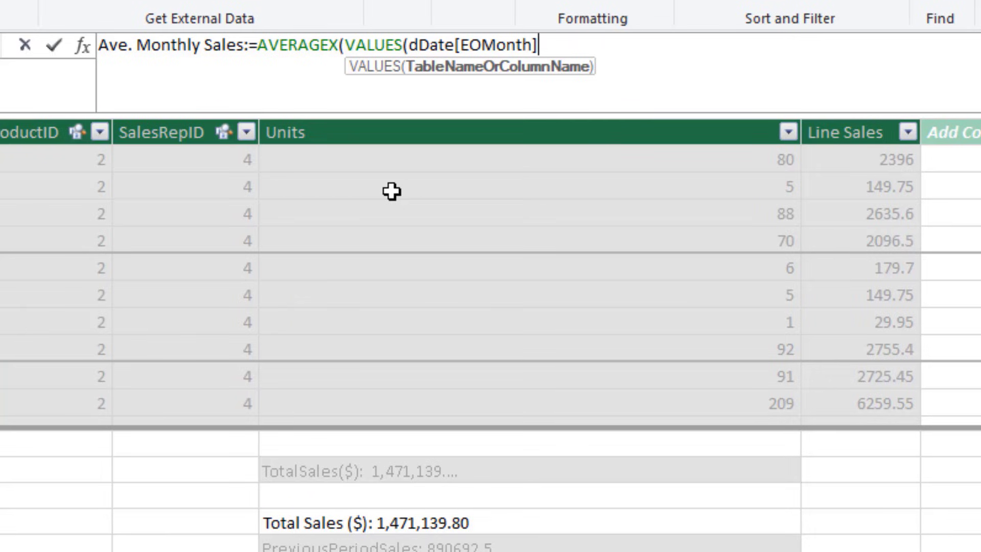
type(")")
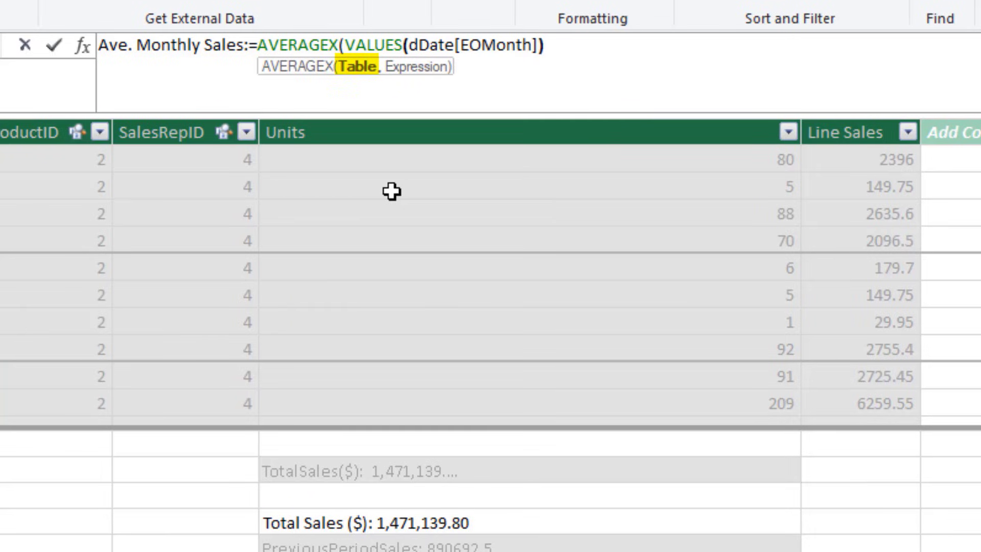
type(",")
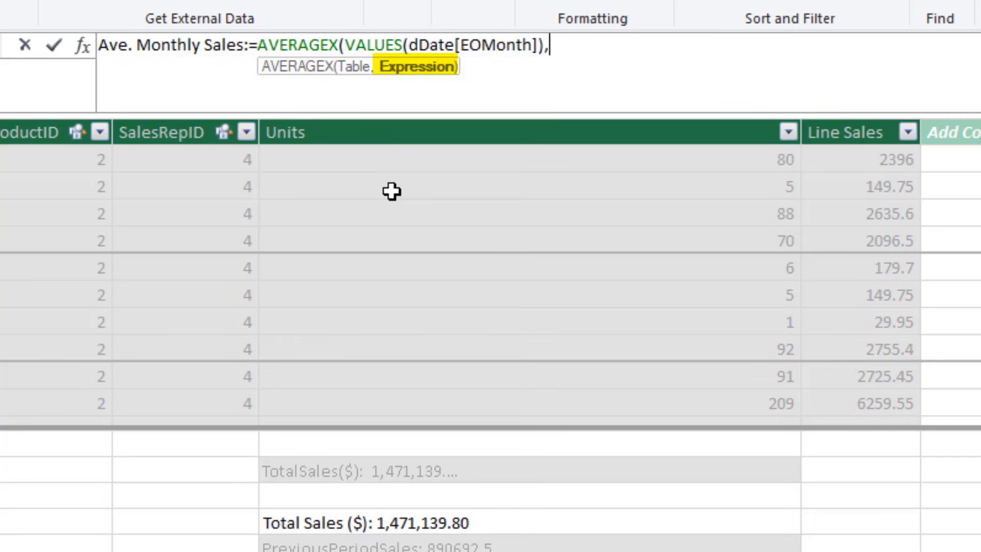
- Complete the AVERAGEX function with the [Total Sales ($)] measure as its expression and commit the Ave. Monthly Sales measure
type("[")
key("Down")
key("Down")
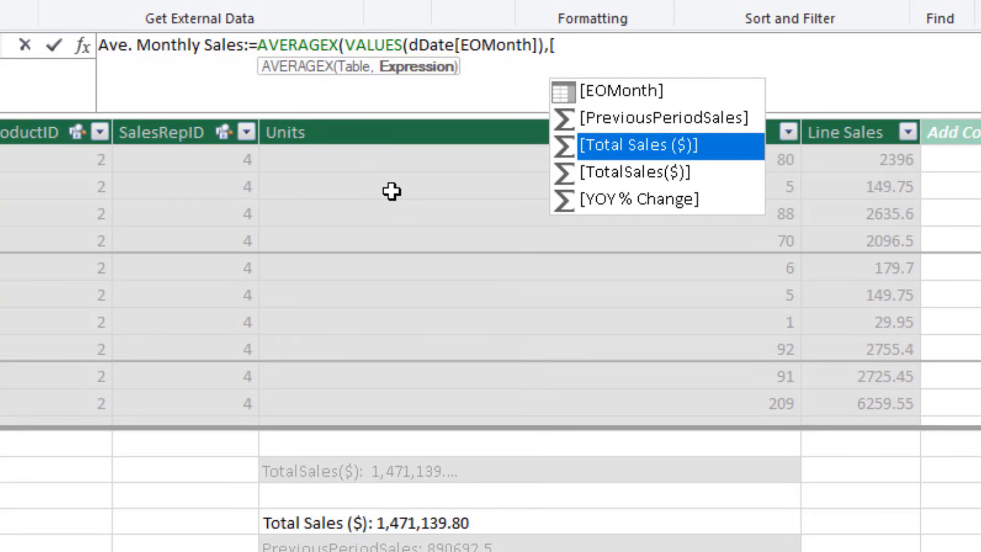
key("Tab")
type(")")
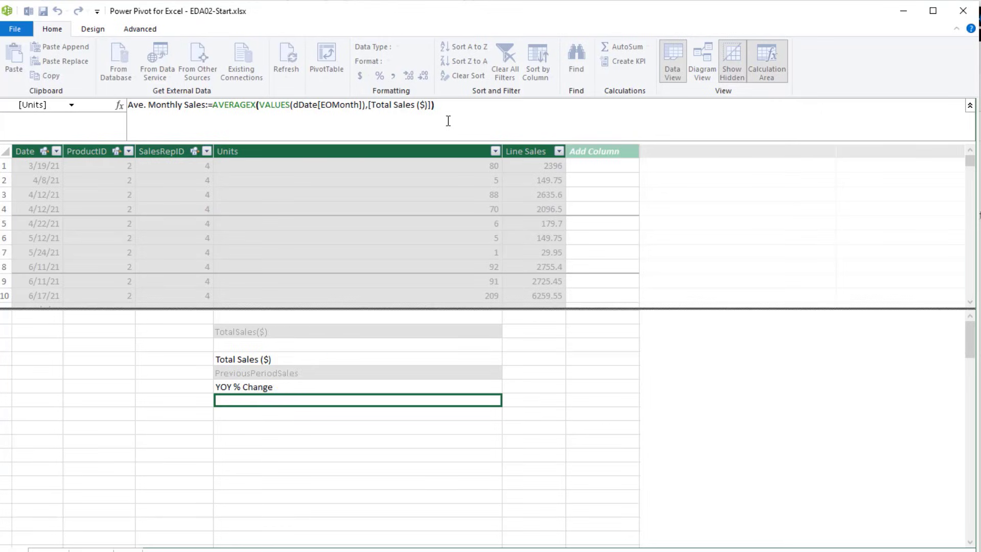
key("Return")
- Format the Ave. Monthly Sales measure as a decimal number with 2 decimal places and a 1000 separator
right_click(337, 403)
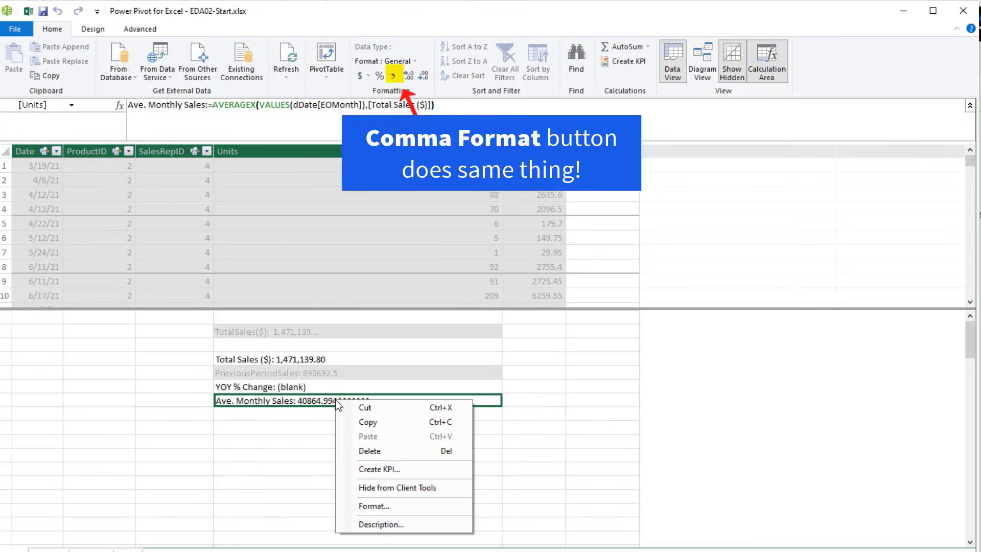
left_click(391, 502)
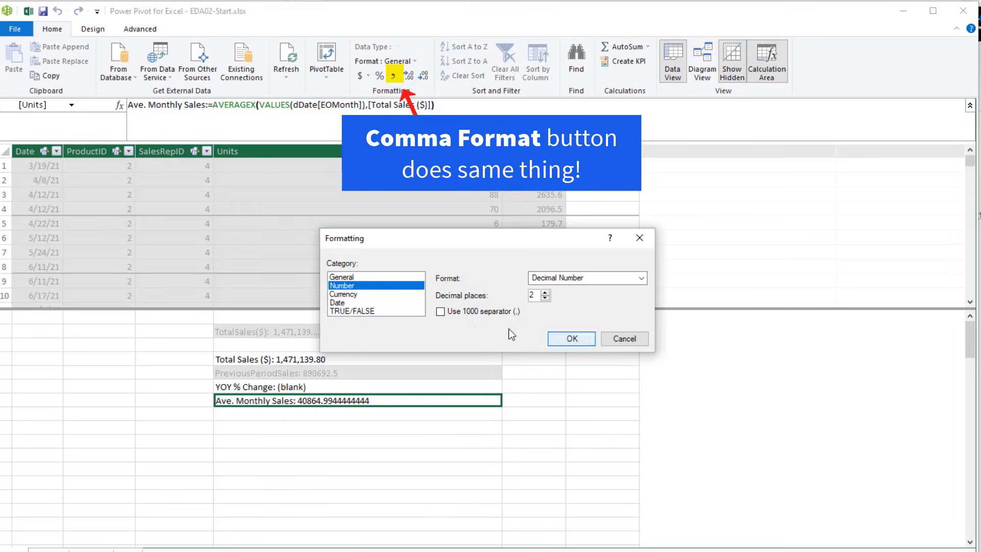
left_click(440, 312)
left_click(571, 339)
- Rename the measure to Ave. Monthly Sales($) in its formula and commit it
left_click(205, 106)
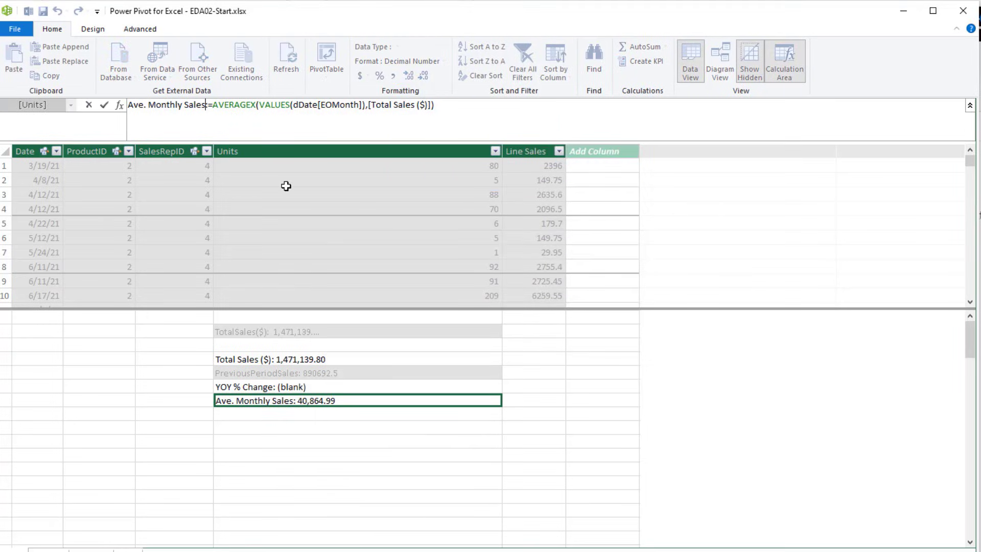
type("($")
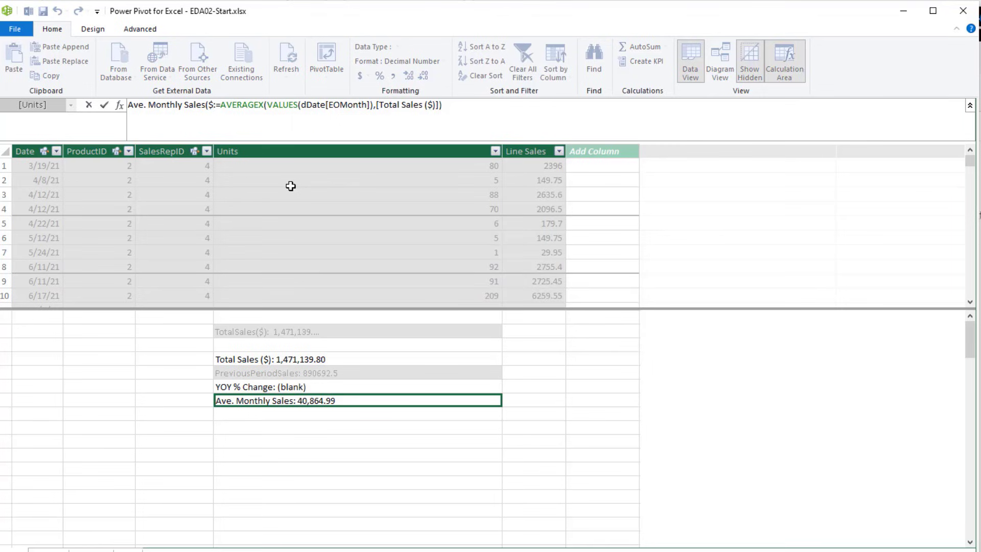
type(")")
key("Return")
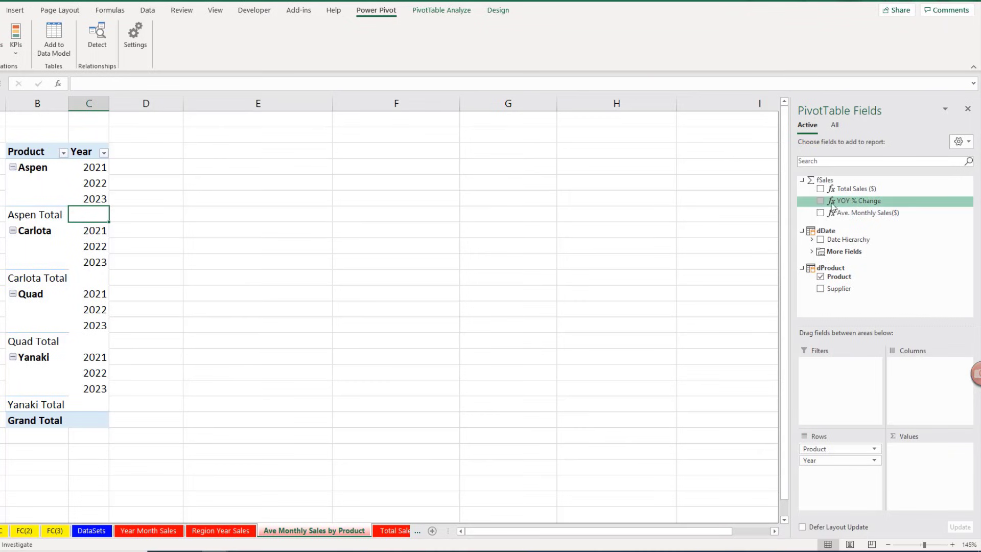
- In Excel, add Ave. Monthly Sales($) to the Product and Year PivotTable and look over Aspen's averages
left_click(821, 212)
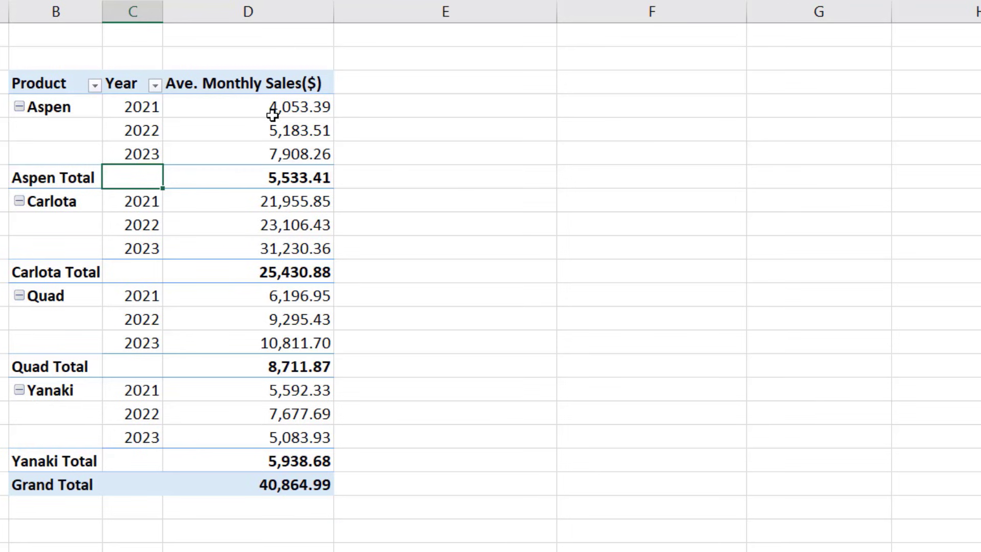
left_click(272, 113)
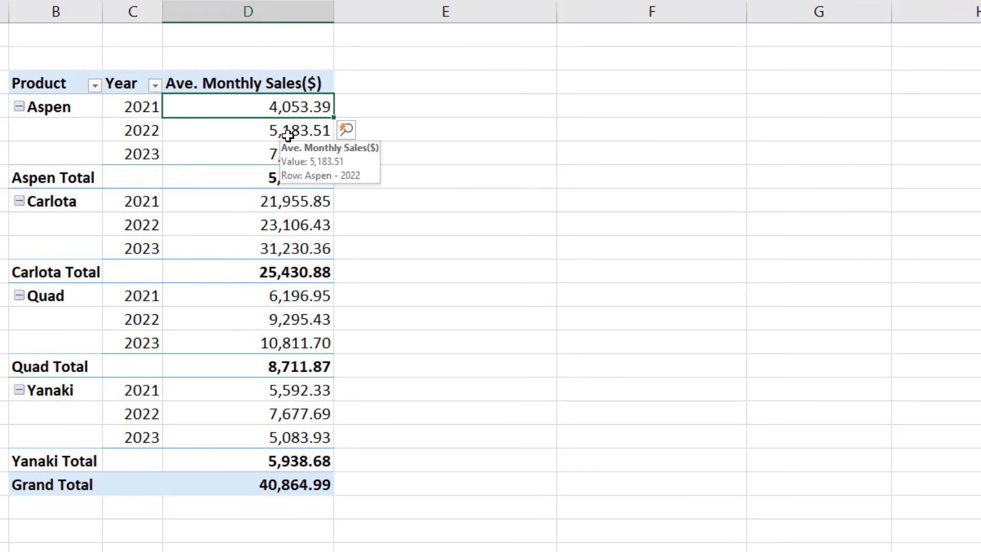
left_click(190, 137)
left_click(292, 178)
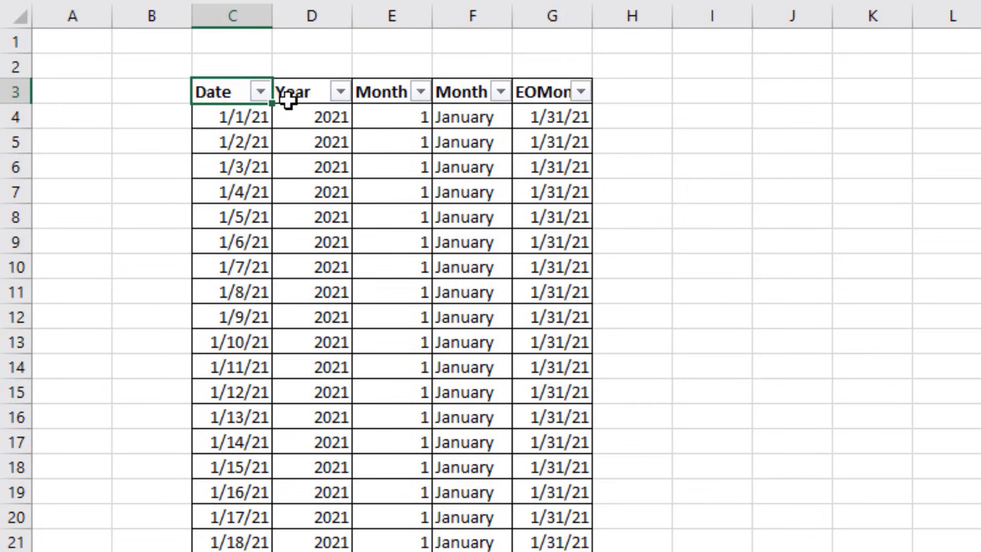
- Filter the Date column of the date table to show only 2021
left_click(261, 92)
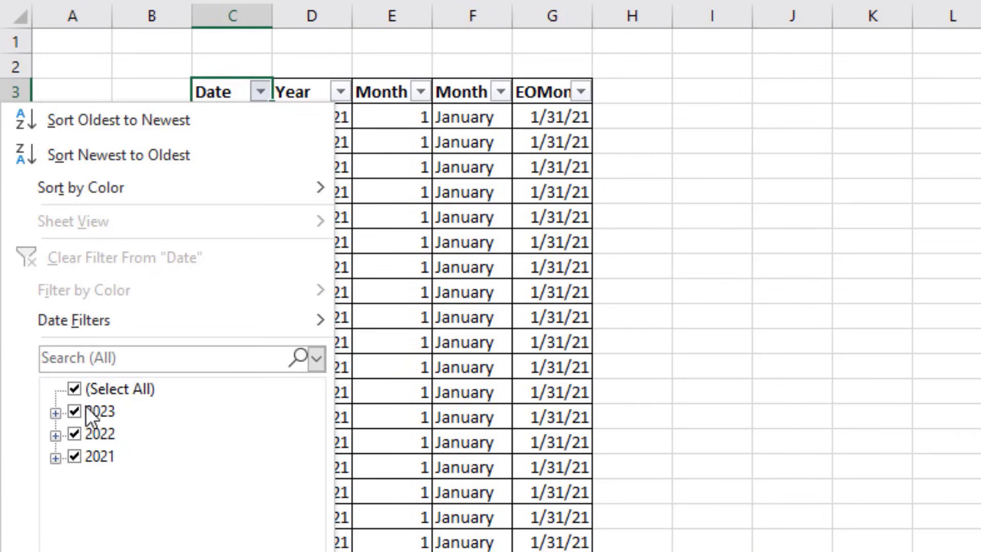
left_click(75, 388)
left_click(74, 456)
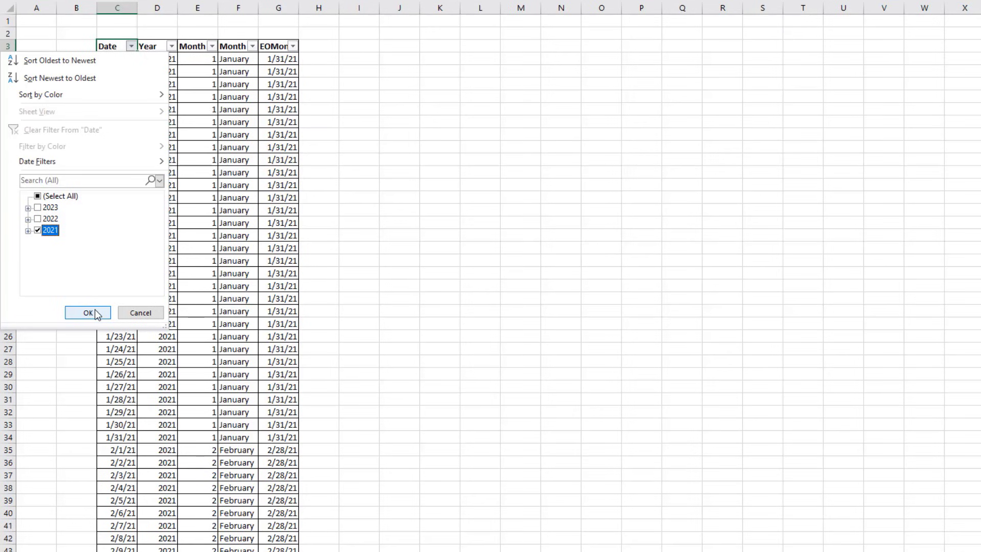
left_click(87, 312)
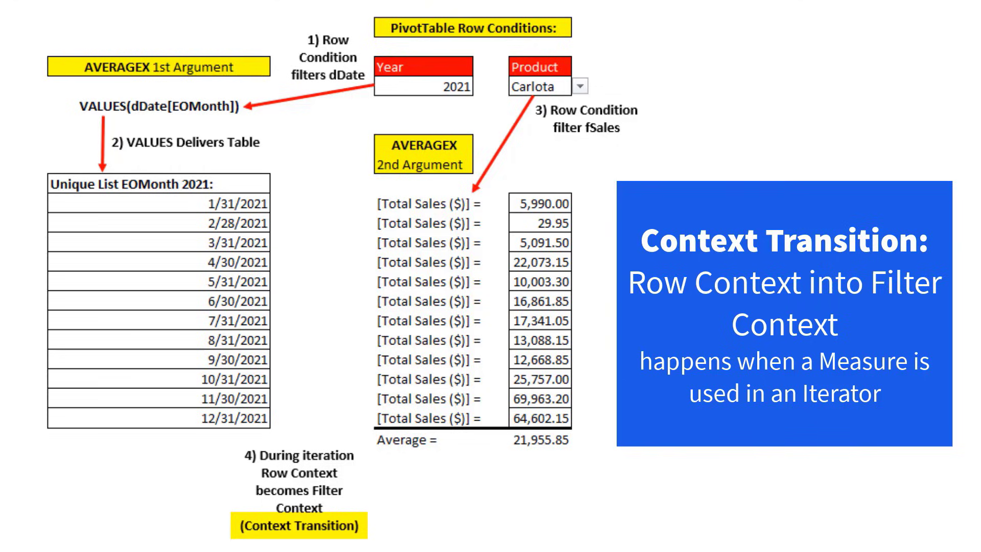
- In the AVERAGEX illustration, set the PivotTable row conditions to Year 2022 and Product Aspen
left_click(468, 88)
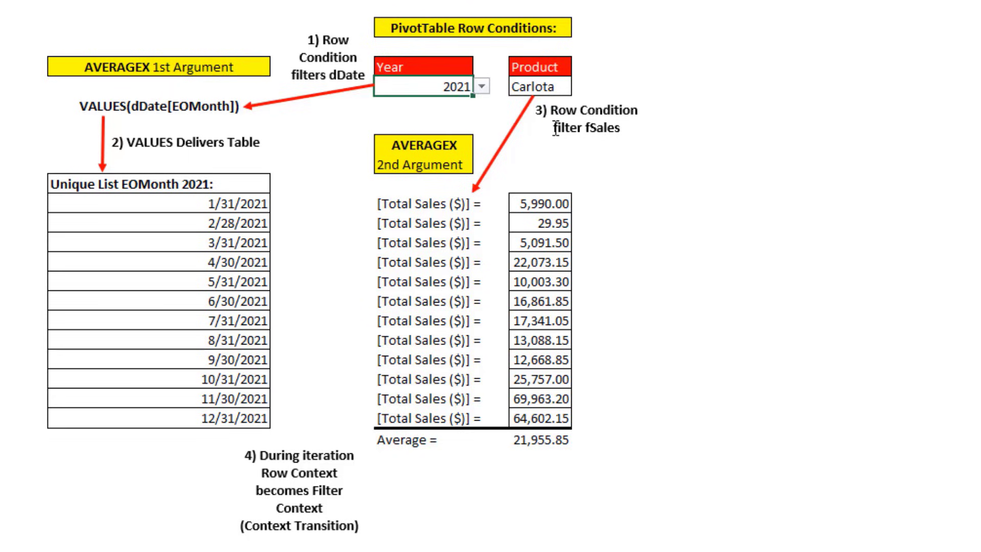
left_click(481, 86)
left_click(409, 113)
left_click(558, 92)
left_click(565, 86)
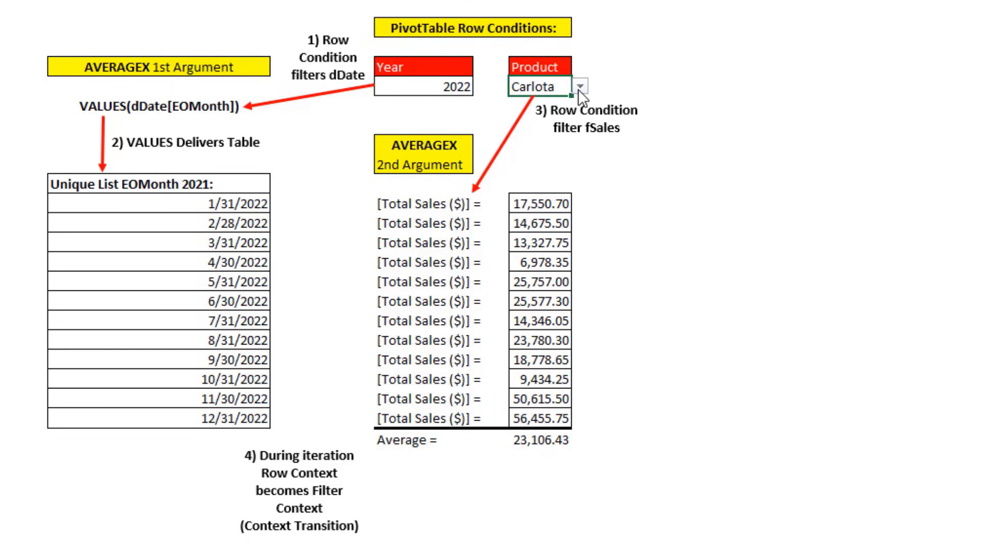
left_click(580, 86)
left_click(545, 126)
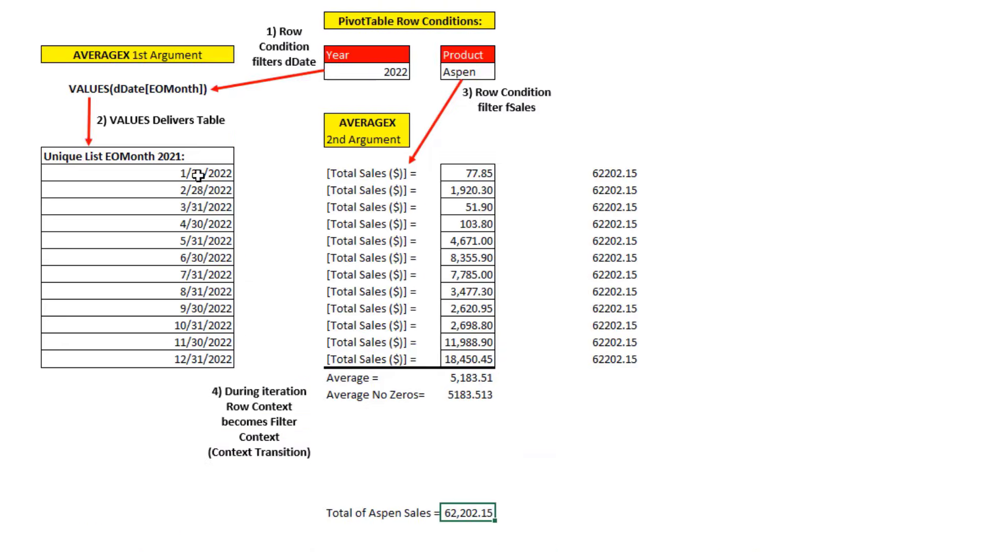
- Compare Aspen's sales for each month-end with the Aspen total repeated in every row, and go to the Context Transition PT sheet
left_click(196, 190)
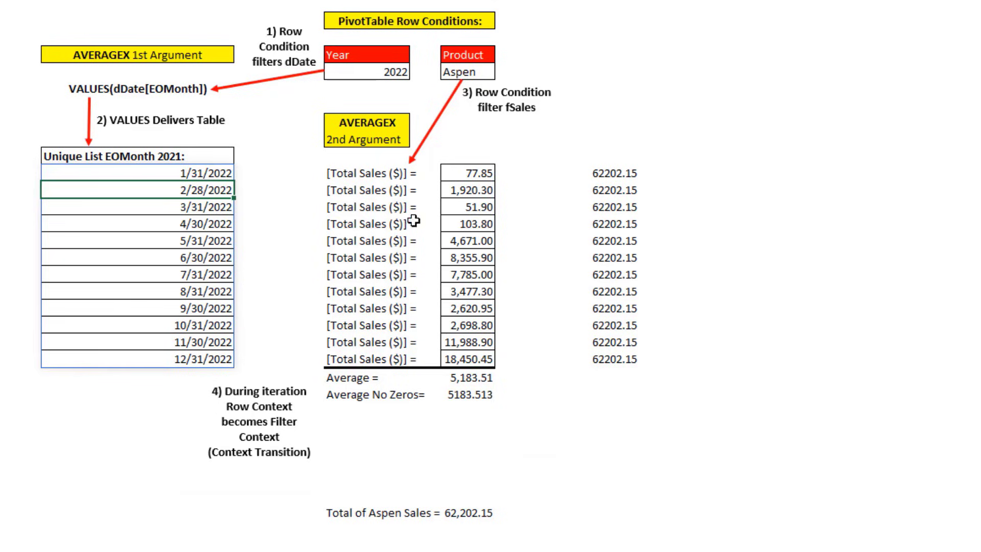
left_click(462, 173)
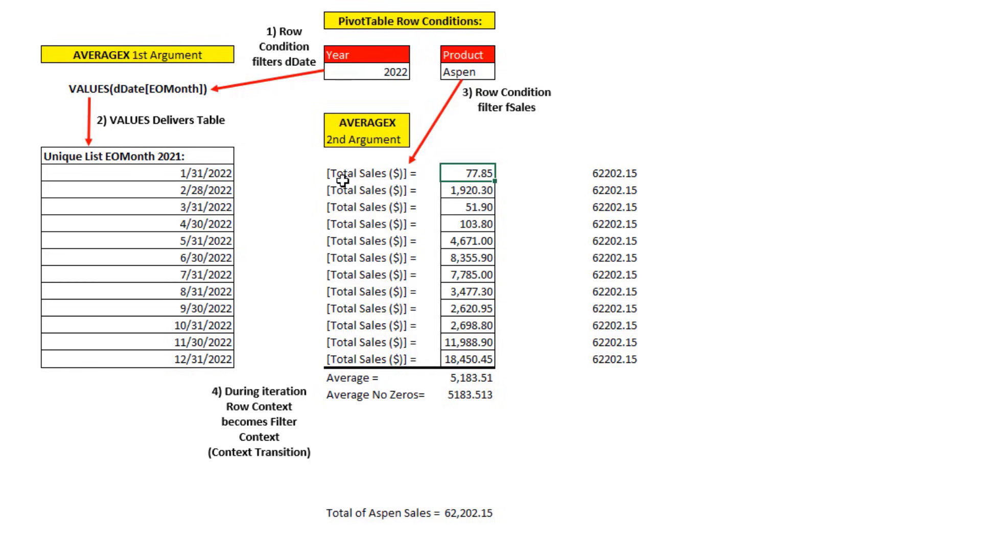
double_click(469, 513)
key("Escape")
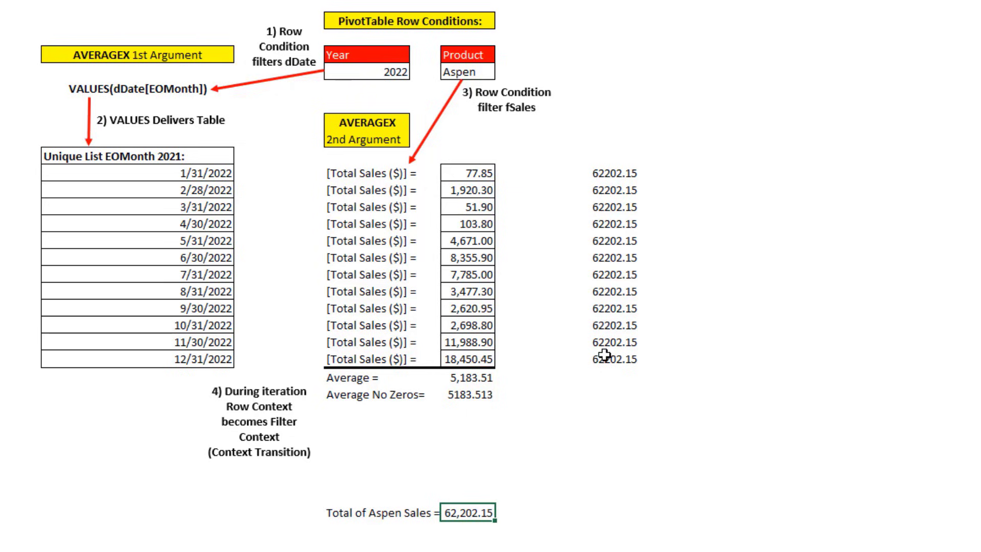
left_click(468, 176)
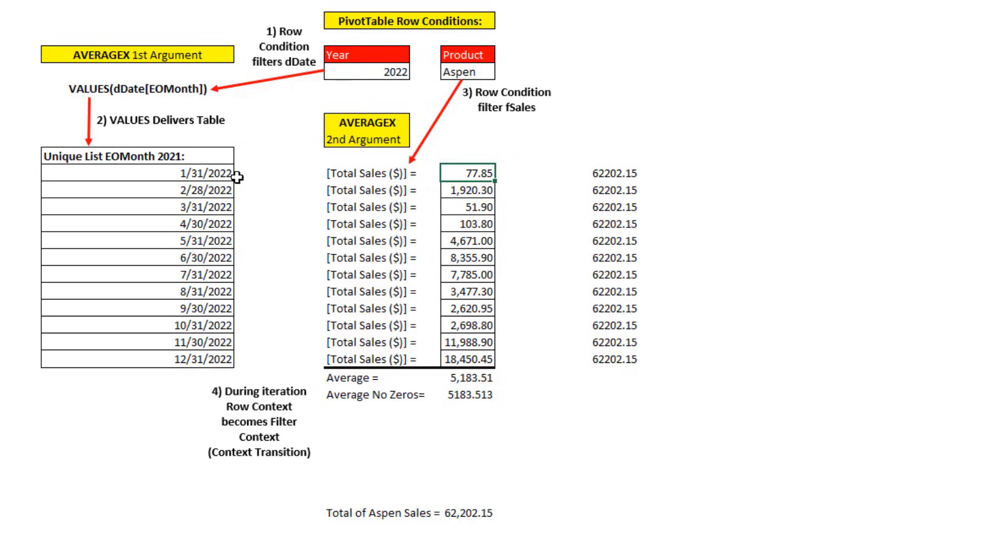
left_click(611, 176)
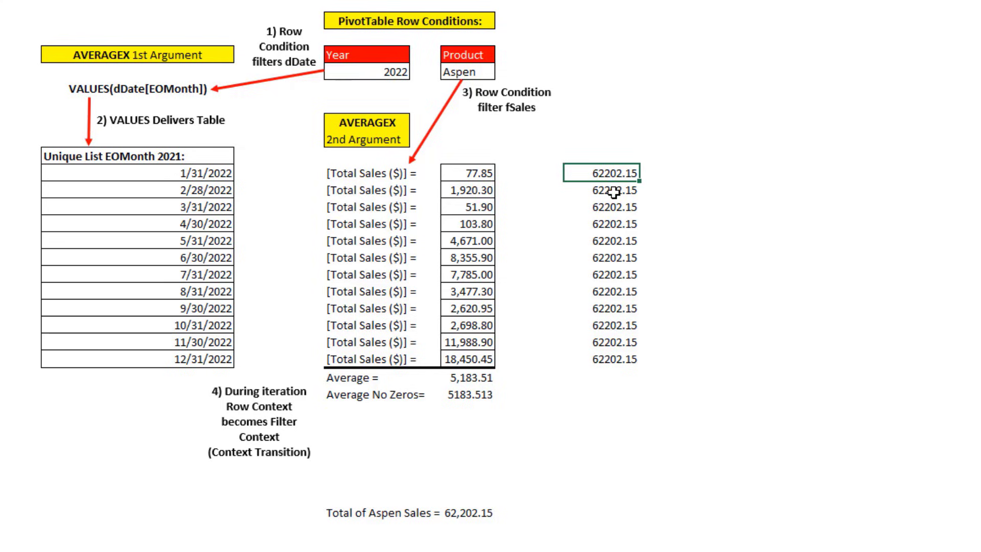
left_click(613, 192)
left_click(610, 206)
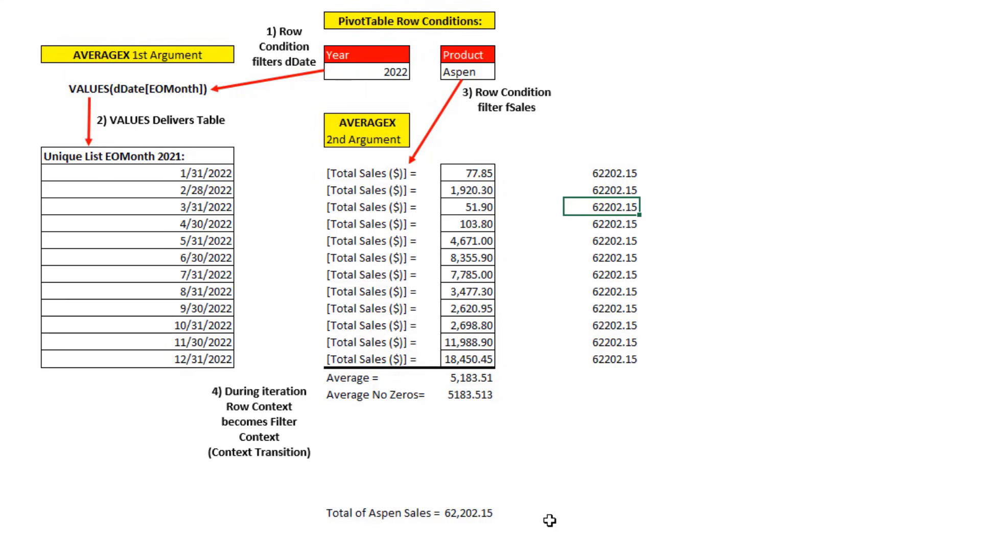
key("ctrl+Page_Up")
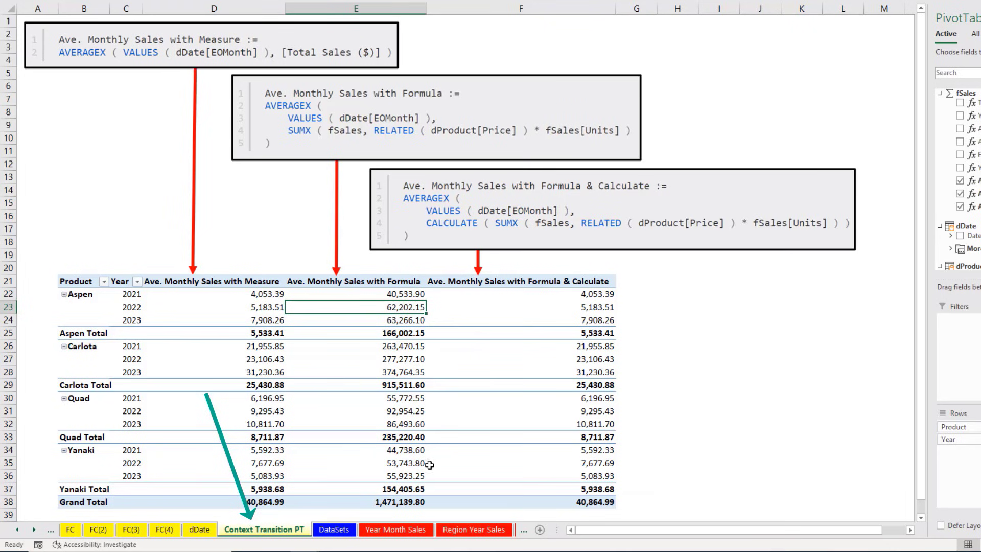
- Set the illustration's Year condition to 2021 and examine the IF expression in the Ave. Monthly SalesIncludeZeros($) measure
mouse_move(438, 463)
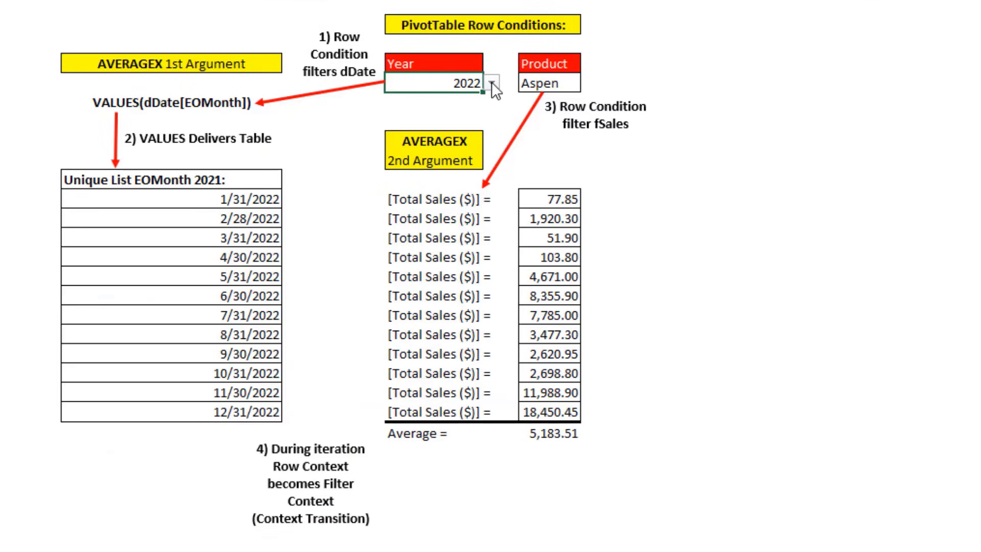
left_click(491, 82)
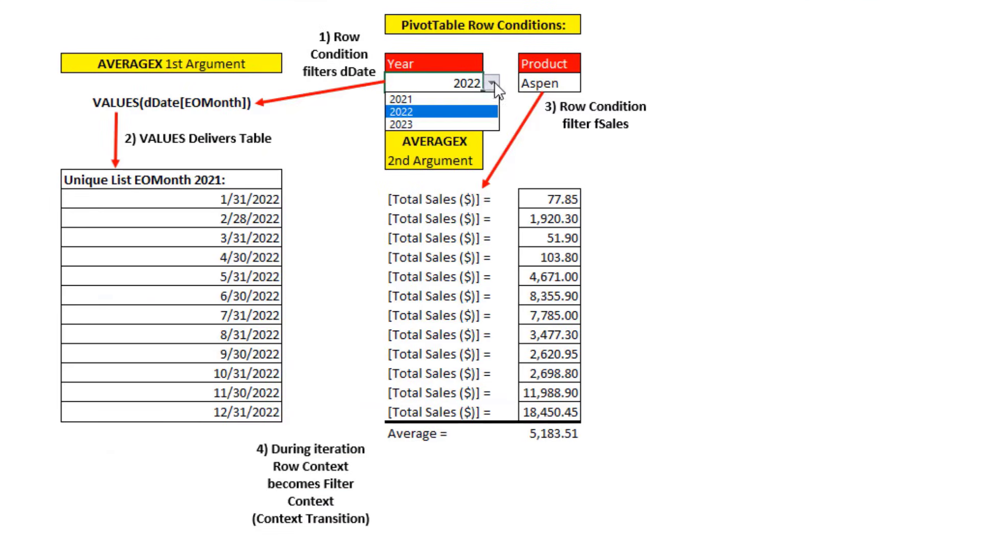
left_click(412, 100)
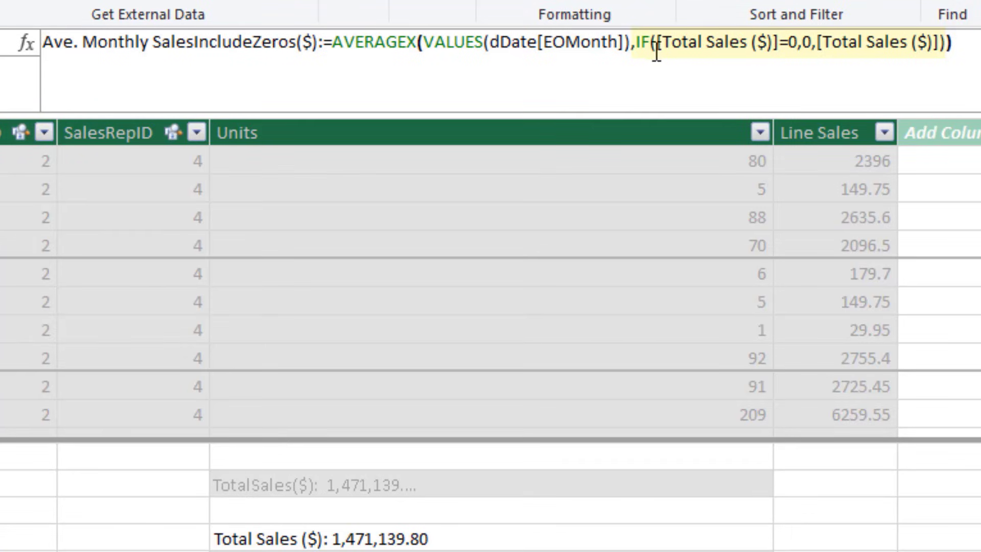
left_click(642, 43)
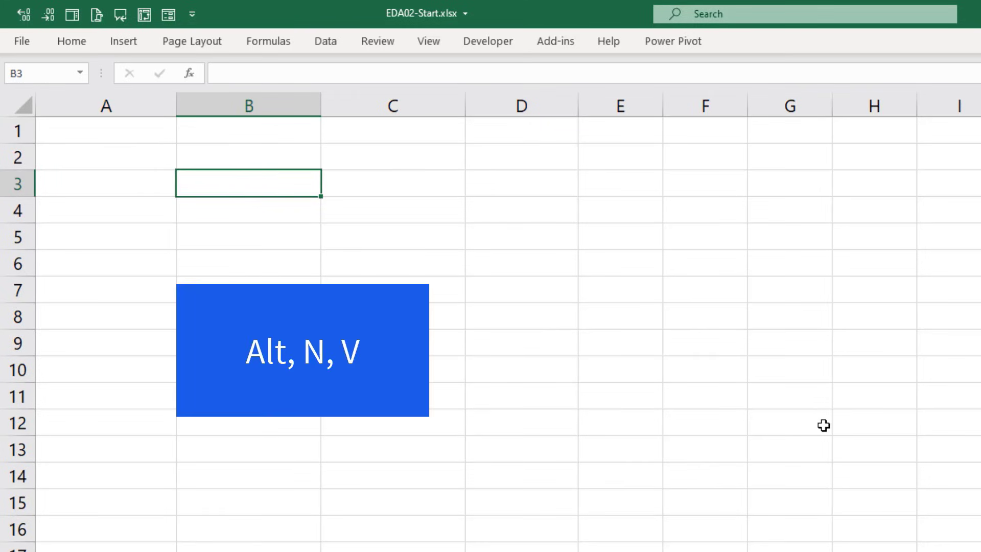
- Insert a PivotTable from the Data Model at cell B3 of the existing Total Sales by Supplier & Year worksheet
key("alt")
key("n")
key("v")
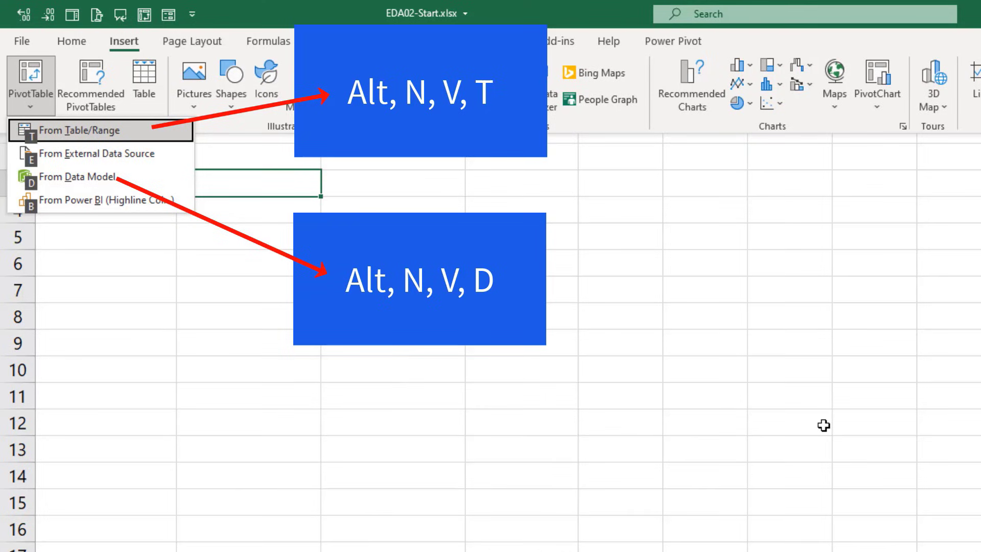
key("d")
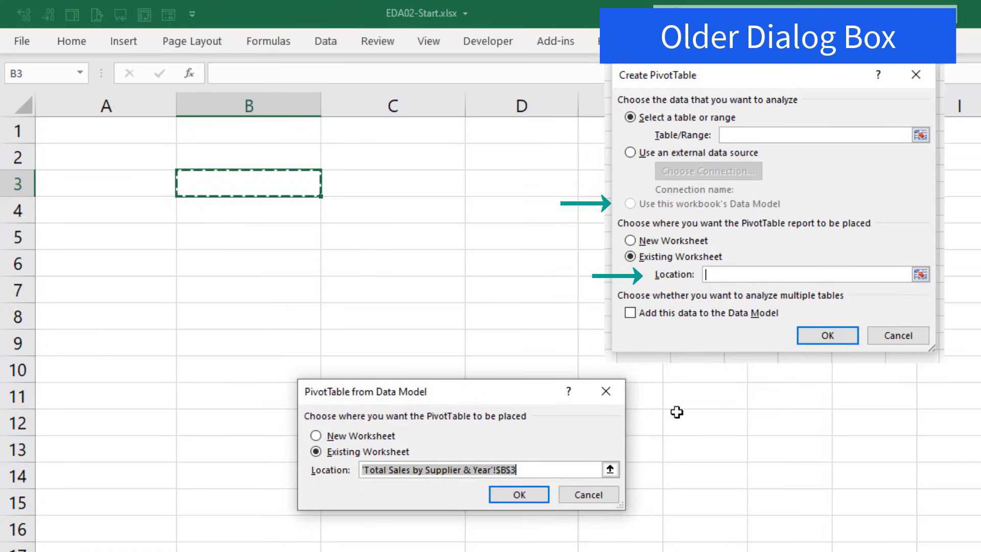
left_click(528, 500)
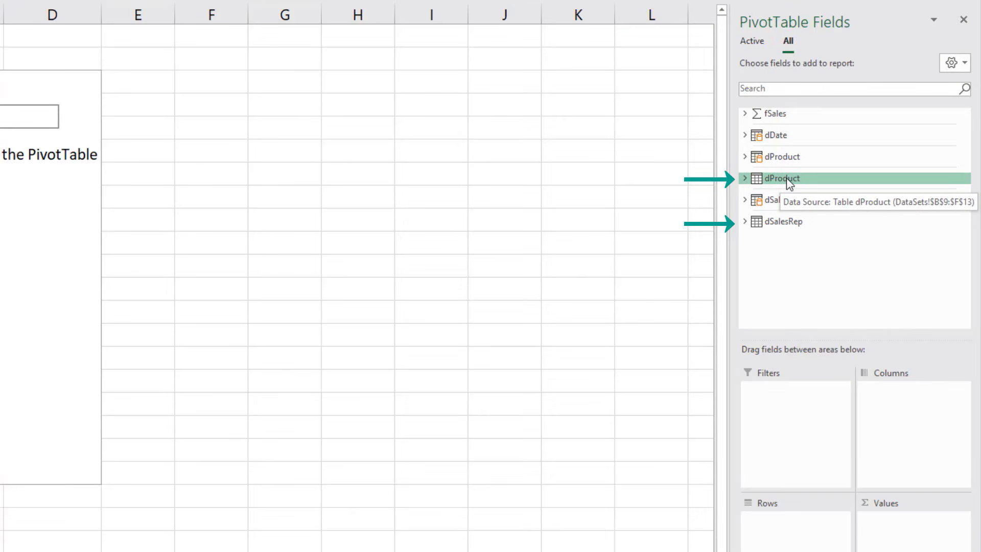
- Expand the dProduct table sourced from the DataSets worksheet and add its Supplier field to the PivotTable
left_click(746, 178)
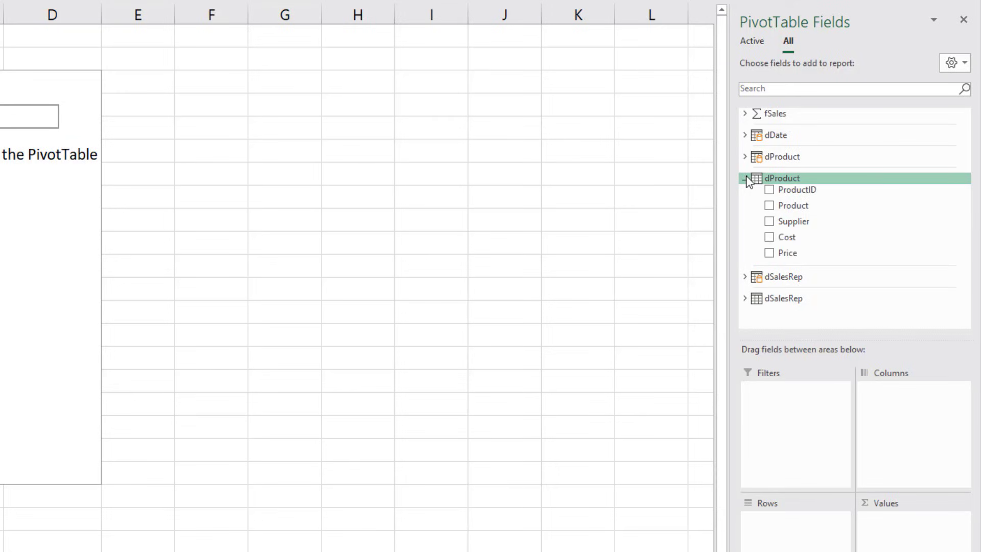
left_click(770, 220)
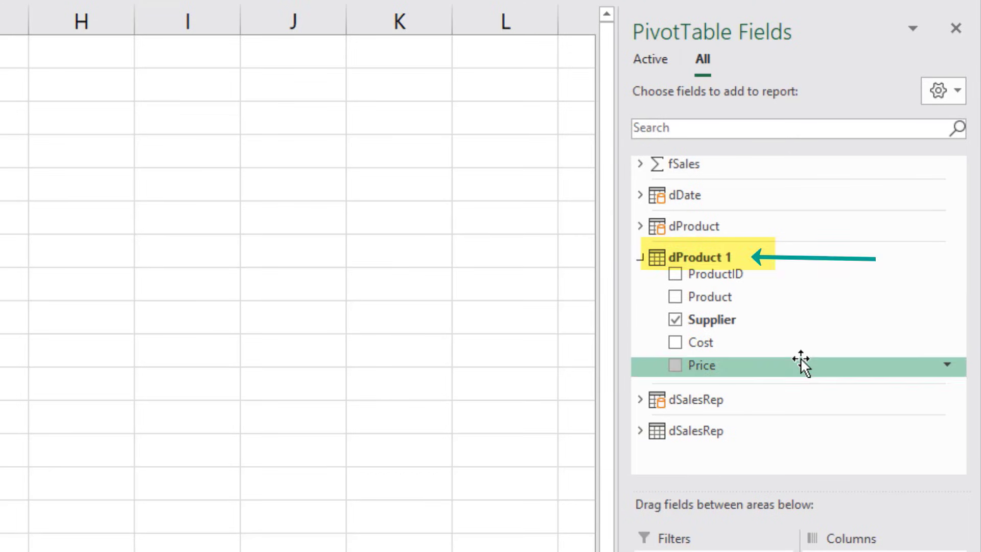
- Permanently delete the duplicate dProduct 1 table from the Data Model in Power Pivot
mouse_move(710, 262)
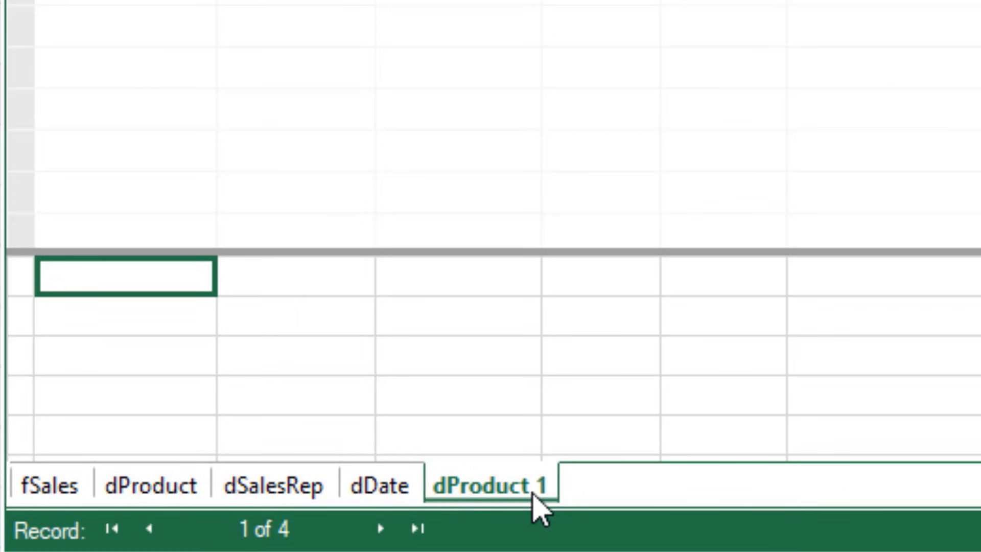
right_click(512, 494)
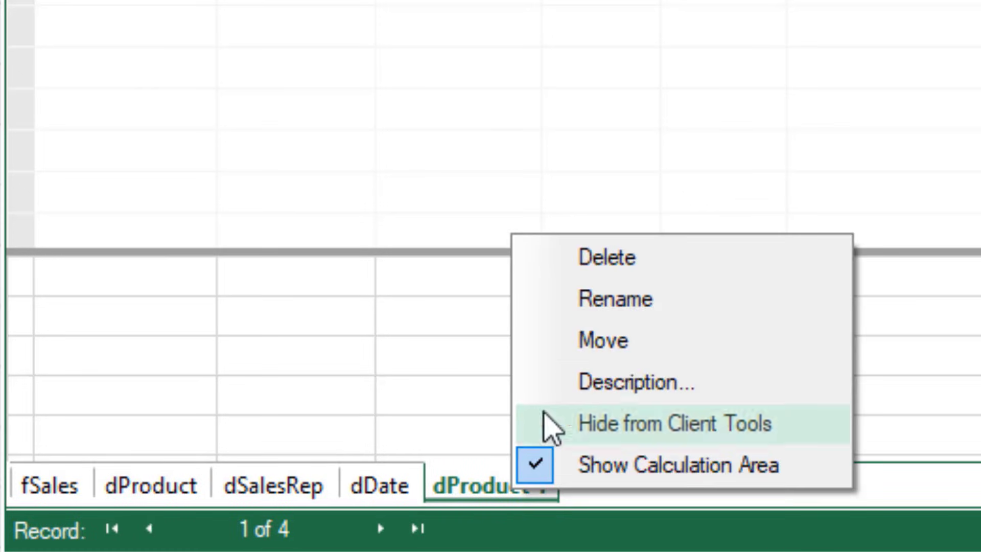
left_click(624, 256)
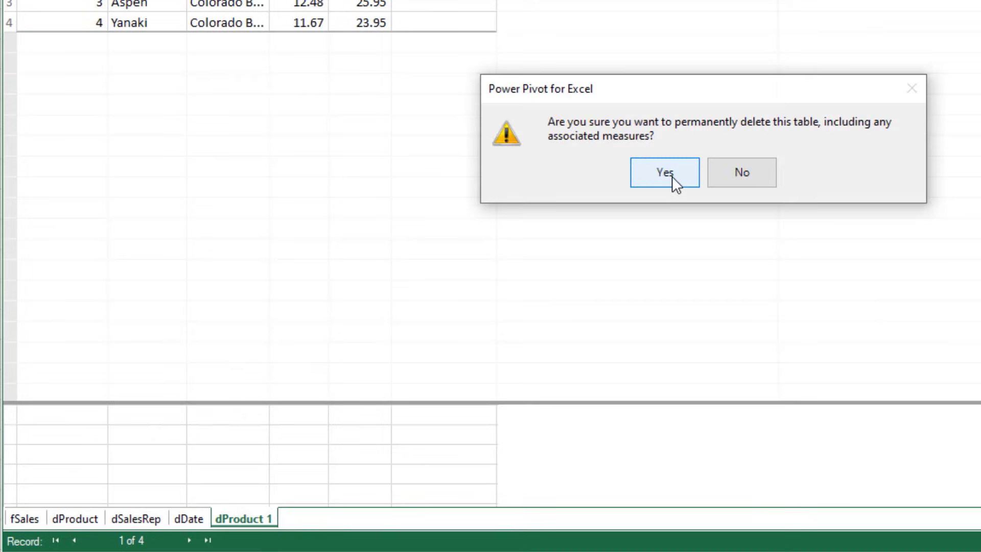
left_click(666, 173)
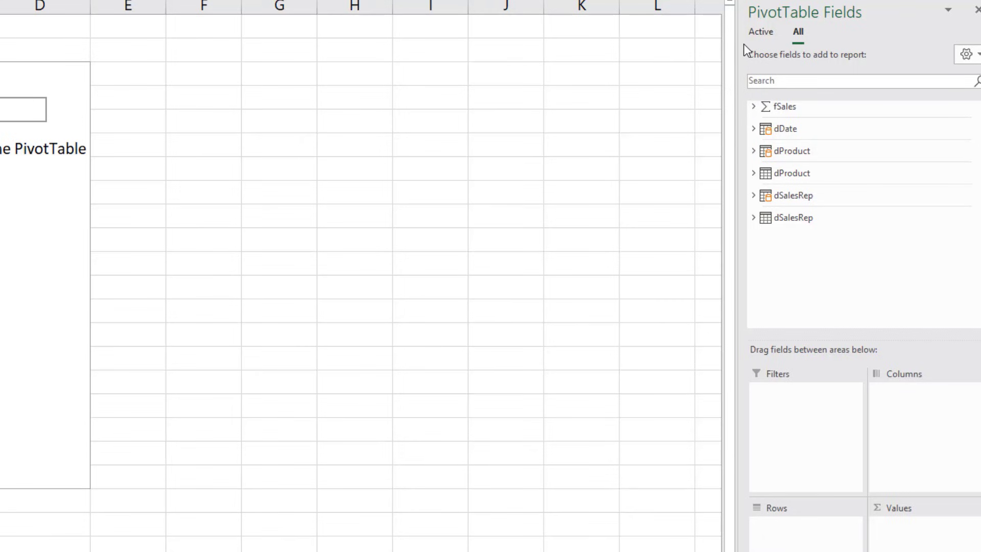
- Make the Data Model's dProduct and dDate tables active in the PivotTable field list and show only the active tables
right_click(798, 151)
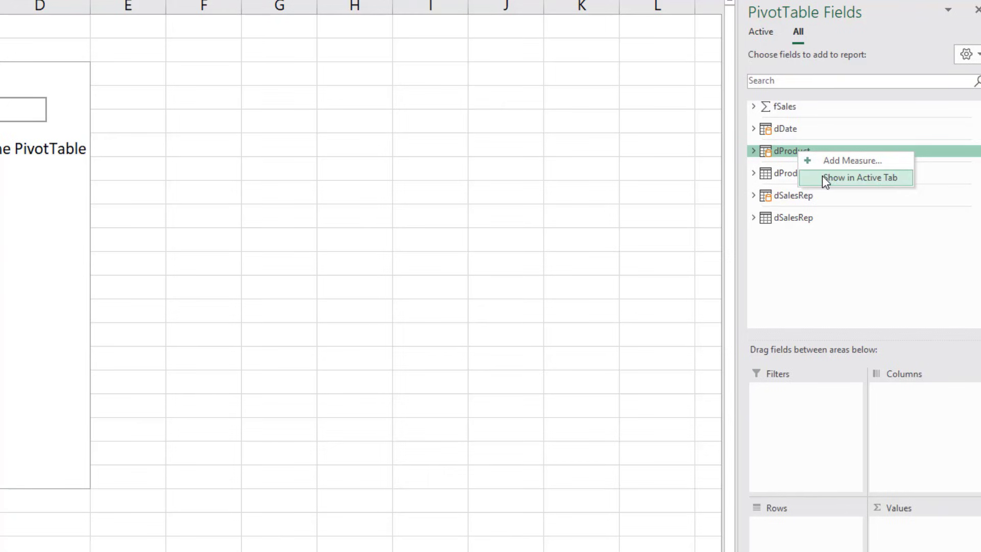
right_click(794, 132)
left_click(817, 164)
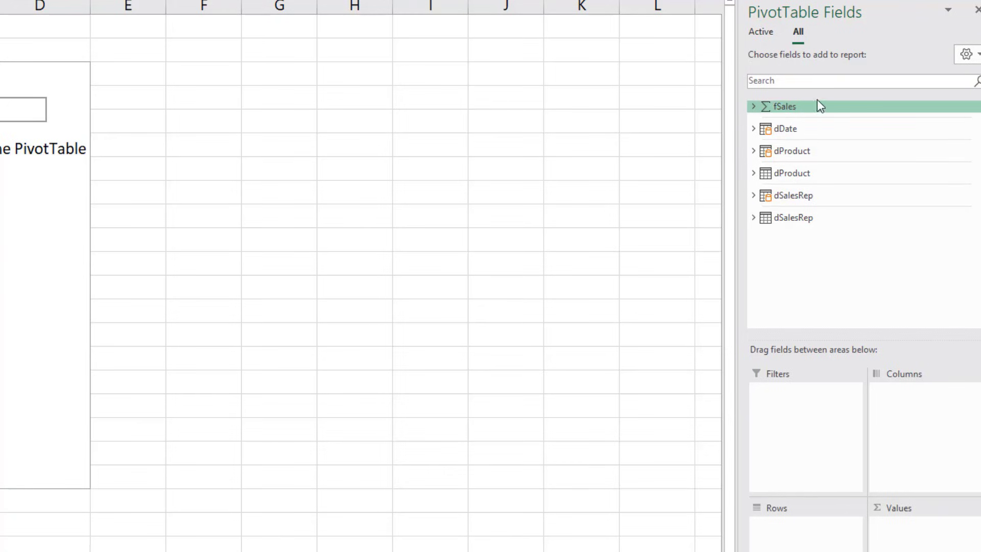
left_click(757, 34)
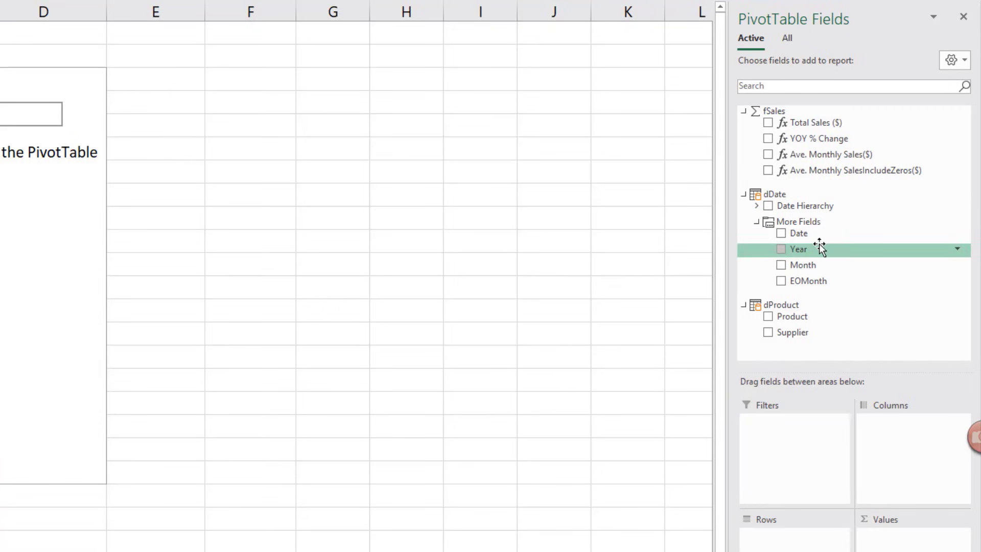
- Lay out the PivotTable with dDate Year in rows, dProduct Supplier in columns and the Total Sales ($) measure as values
left_click_drag(814, 249, 795, 535)
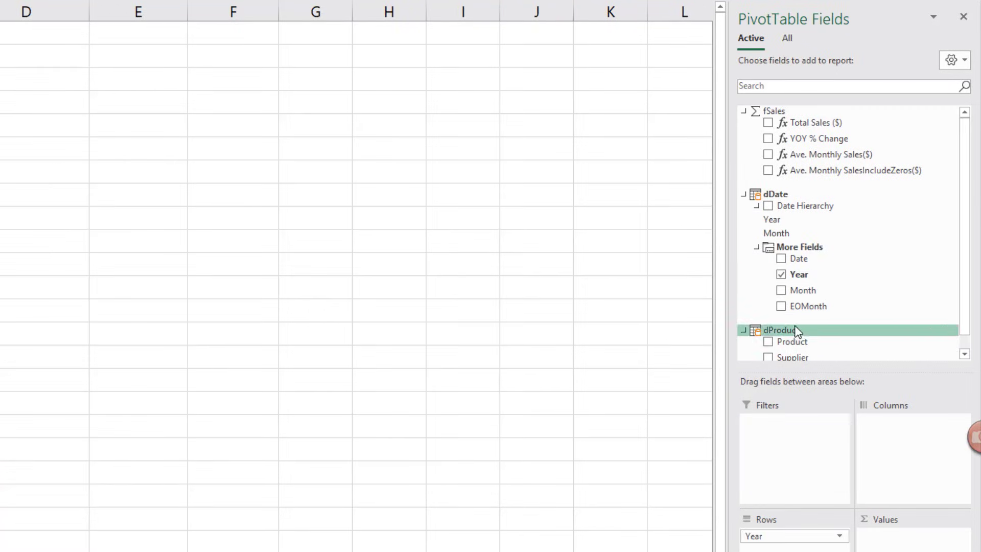
left_click_drag(789, 356, 893, 461)
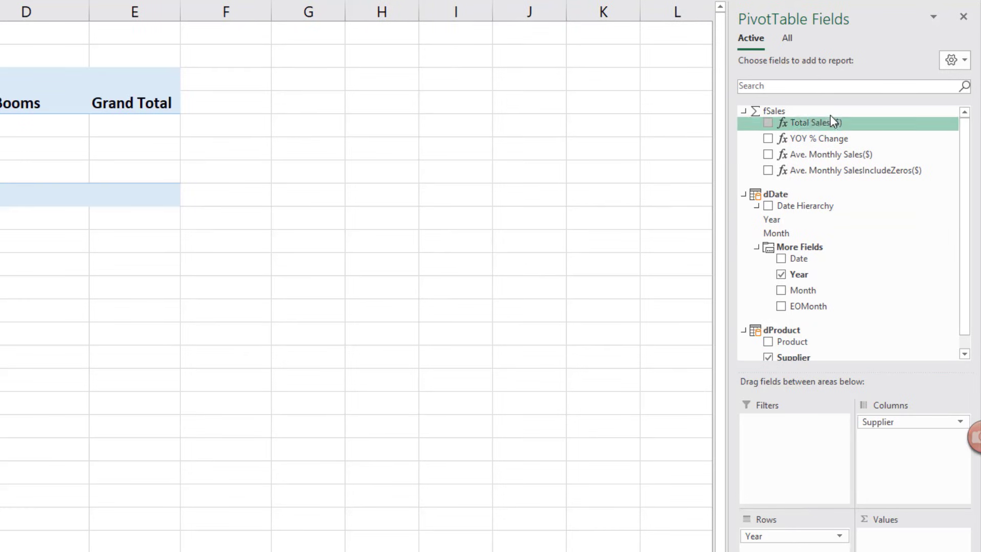
left_click(767, 123)
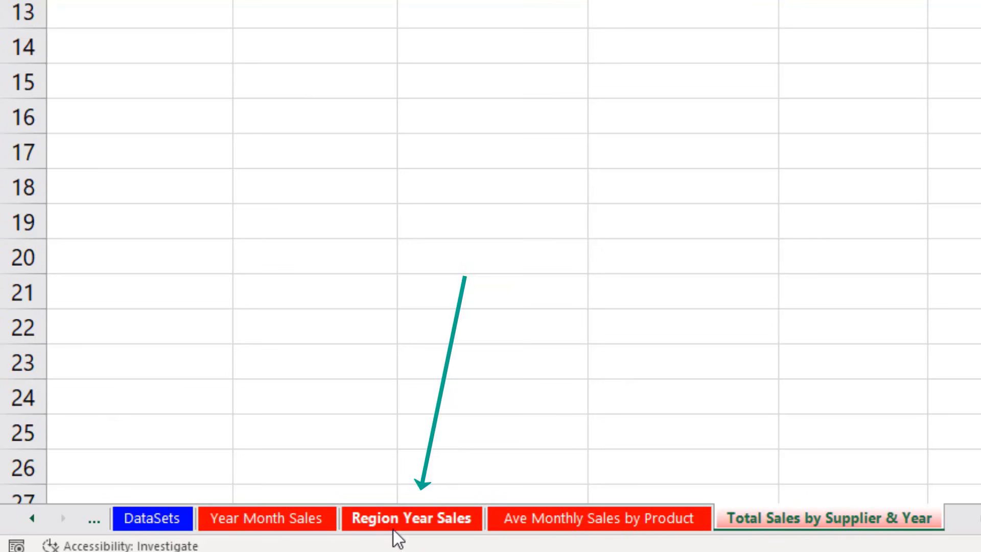
- Review the PreviousPeriodSales formula in the fSales measure grid and rename the YOY % Change measure to YOY % Sales Change
left_click(193, 535)
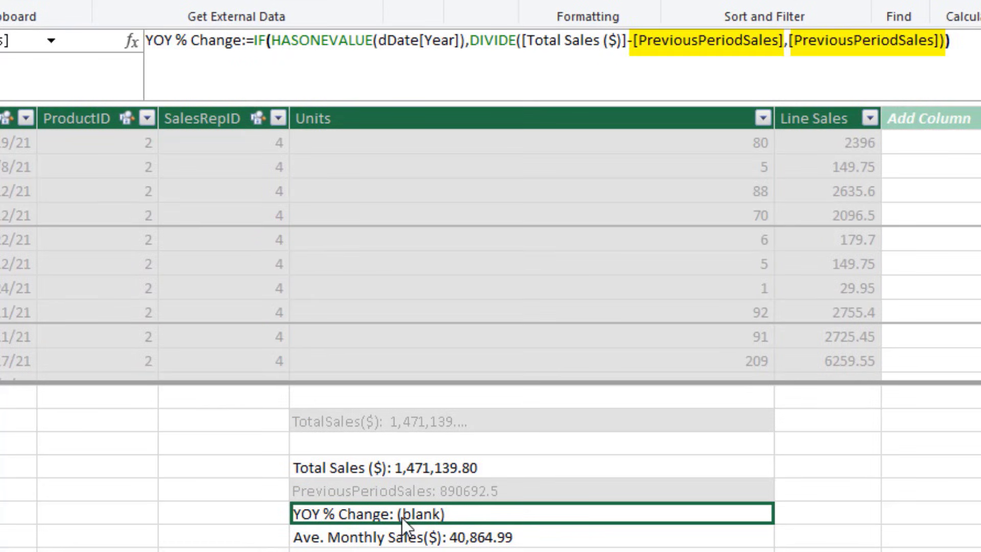
left_click(348, 492)
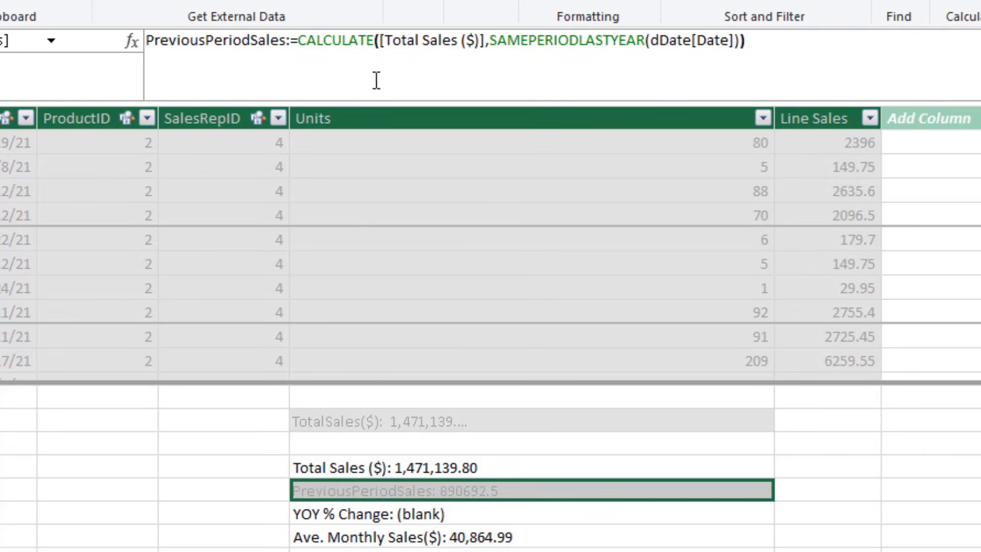
left_click(457, 512)
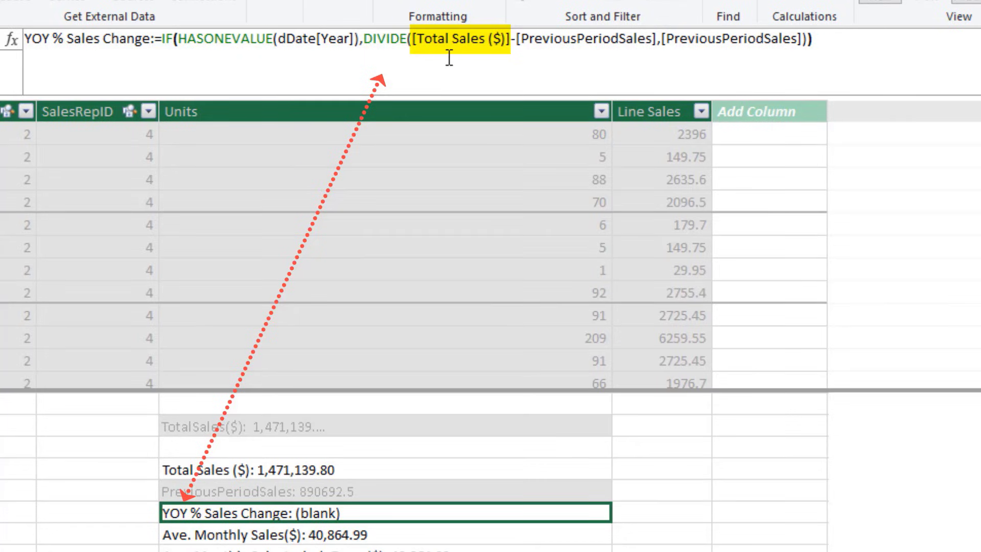
- Create a Frequency measure below Ave. Monthly SalesIncludeZeros($) with the formula COUNTROWS(fSales)
left_click(298, 512)
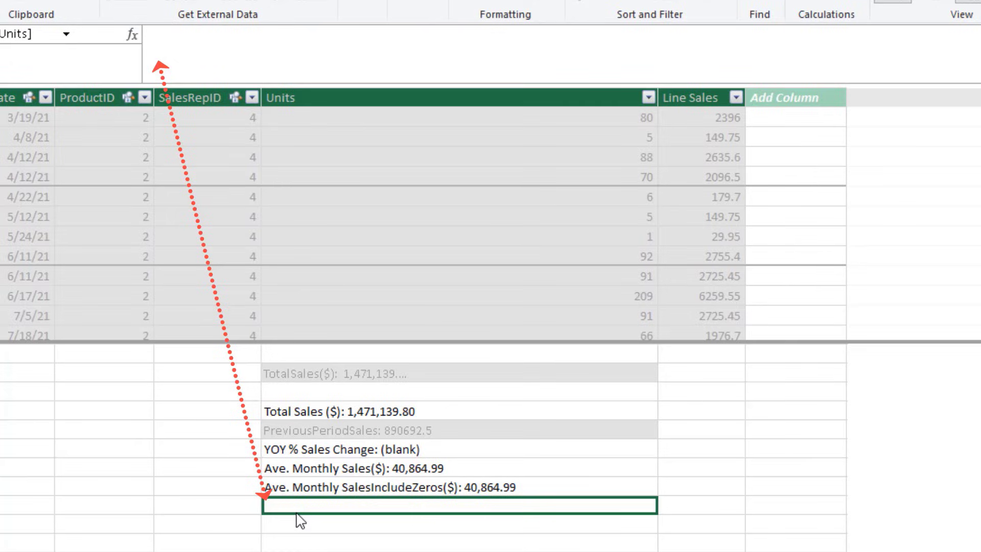
type("Frequency:")
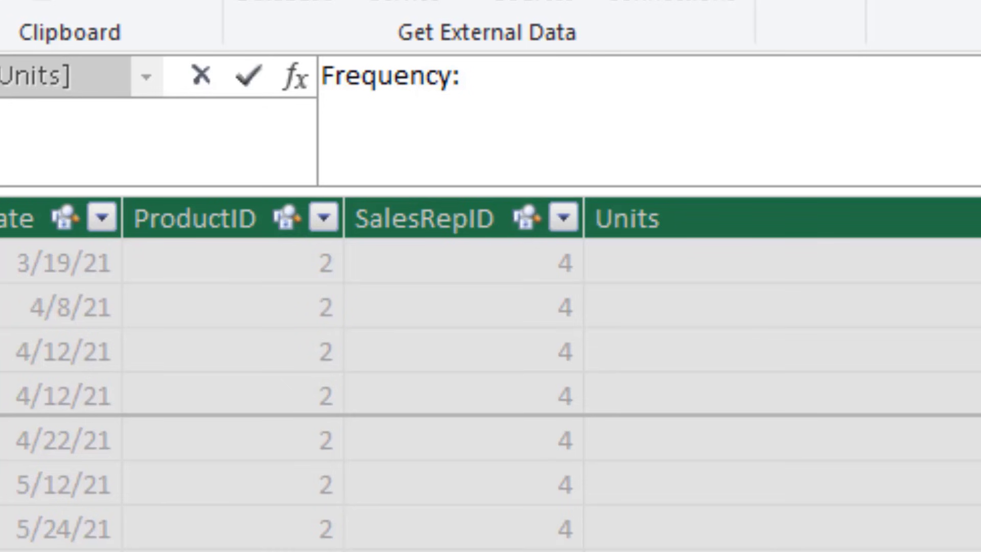
type("=count")
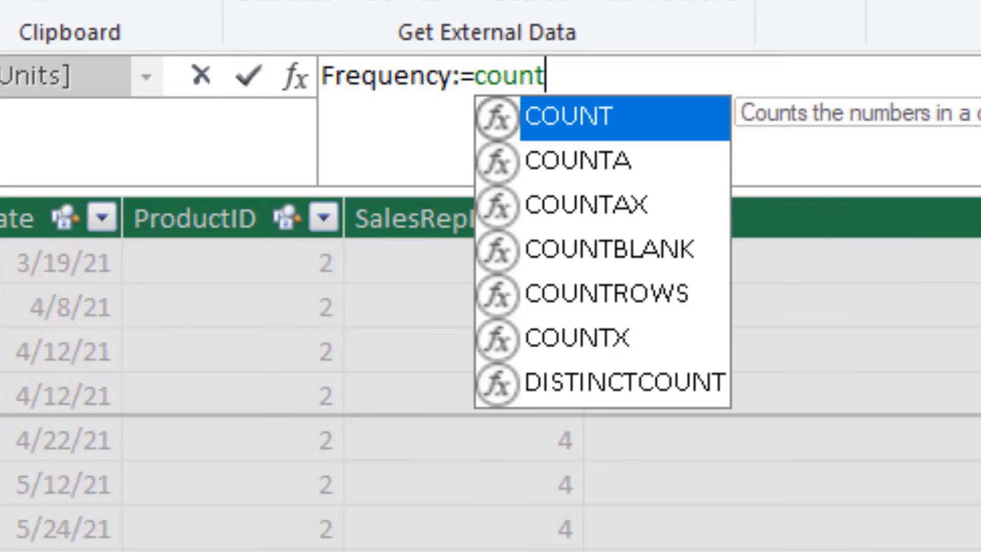
key("Down")
key("Down")
key("Down")
key("Down")
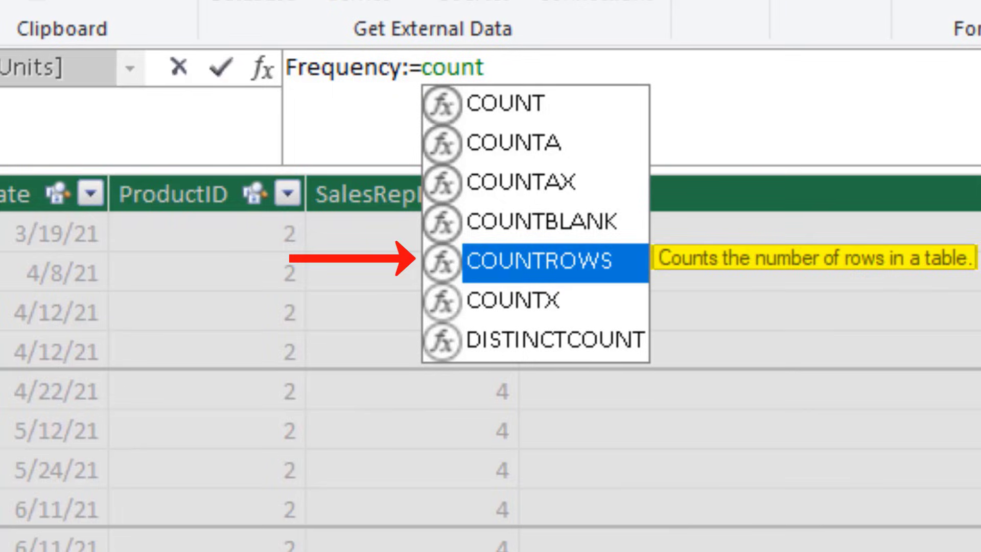
key("Tab")
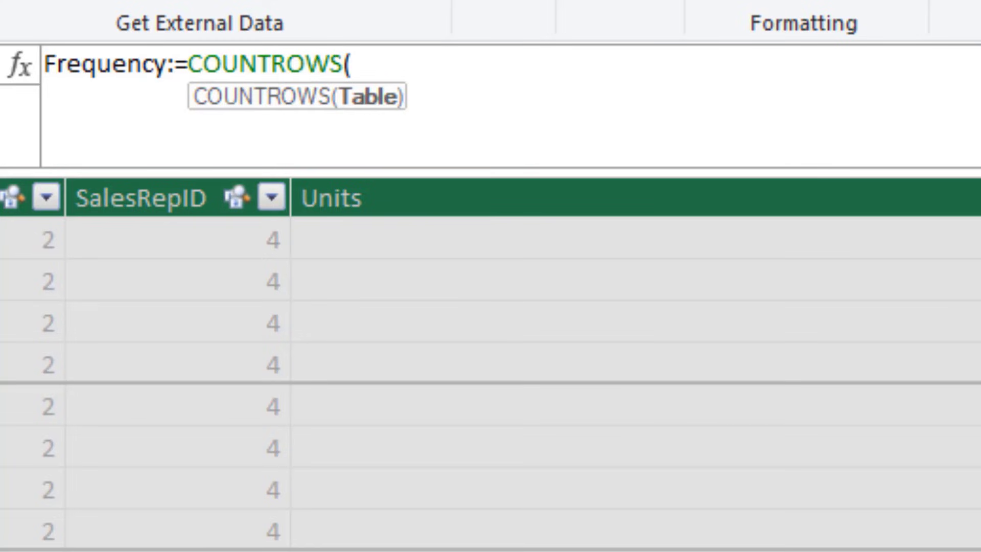
type("fs")
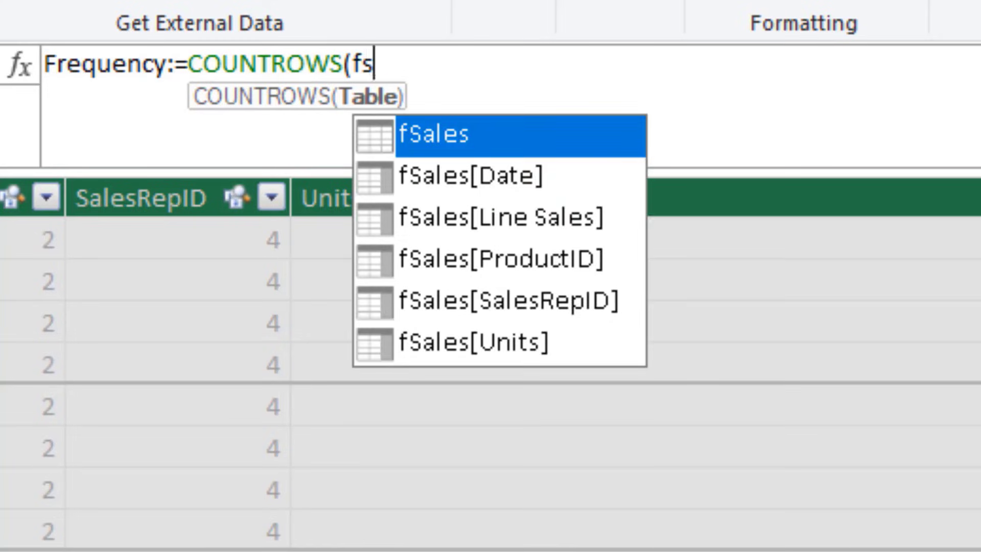
key("Tab")
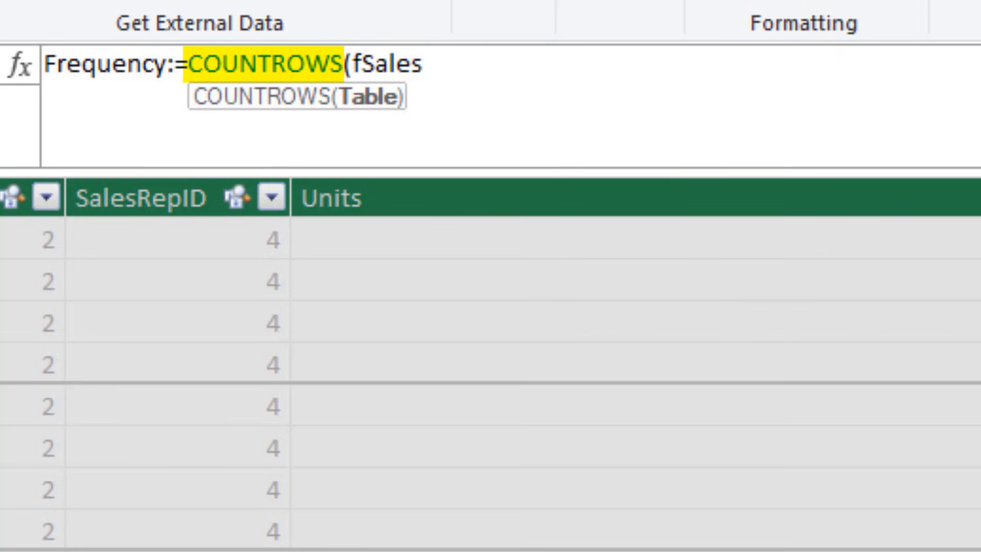
type(")")
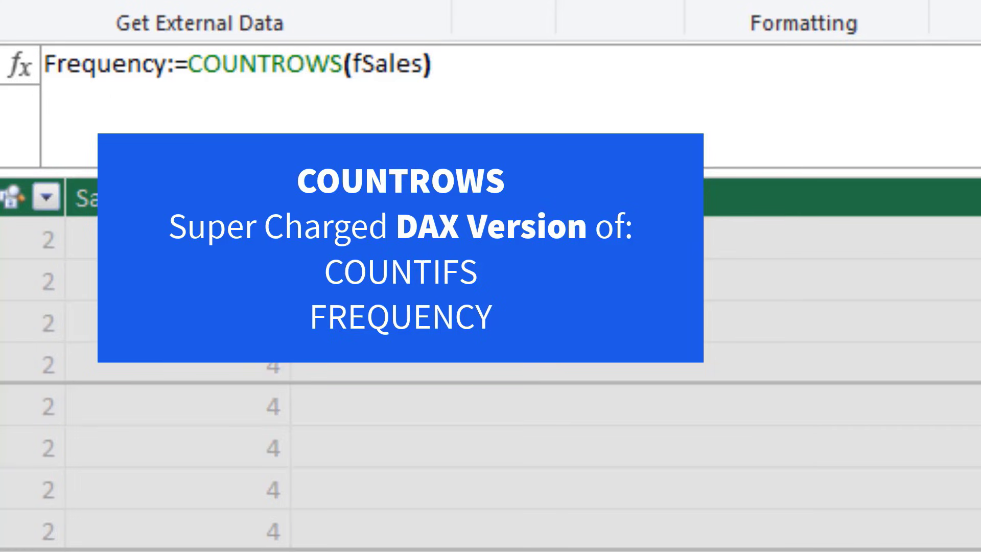
key("Return")
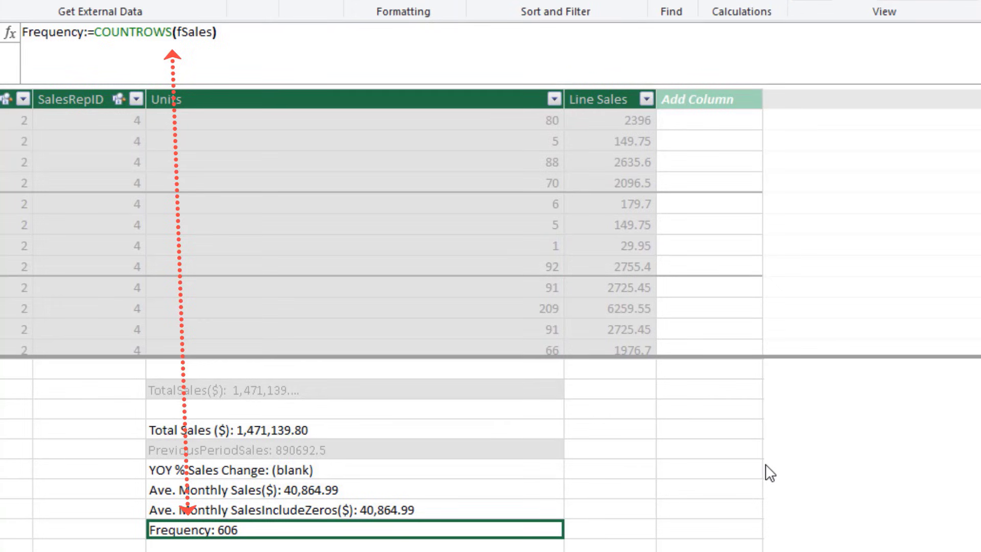
- Start a YOY Count Trans. Change measure in the cell below Frequency, with an enlarged formula bar and a new line after the name
left_click(211, 549)
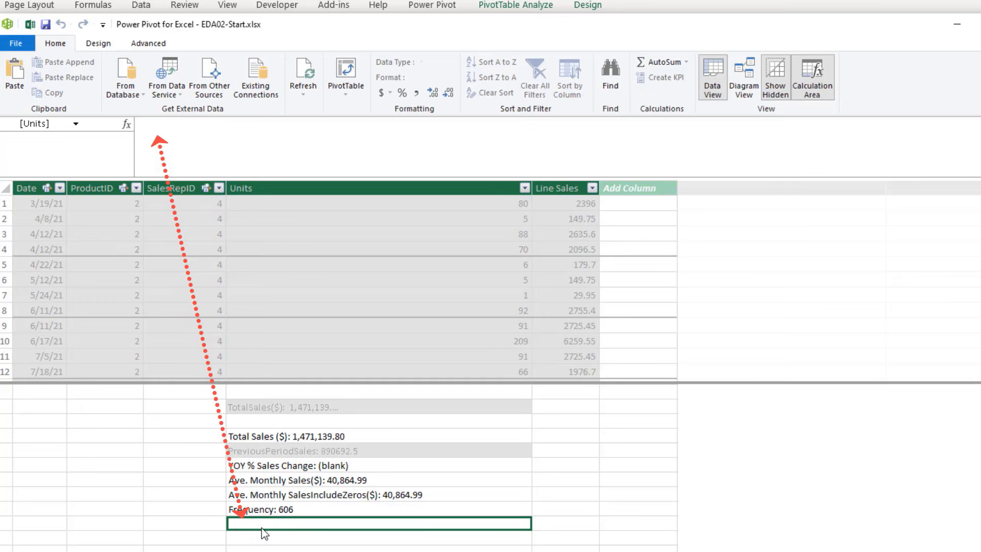
left_click(174, 147)
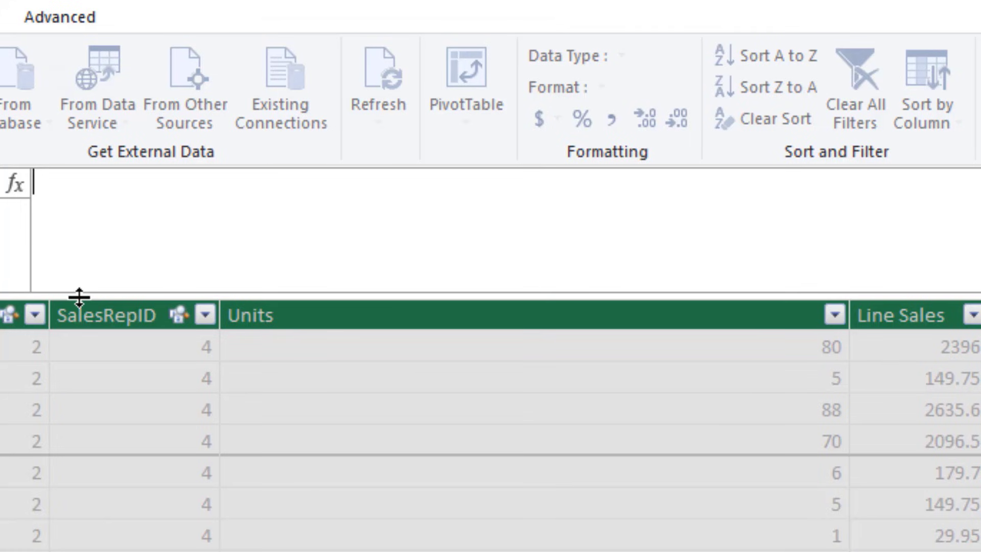
left_click_drag(74, 295, 67, 525)
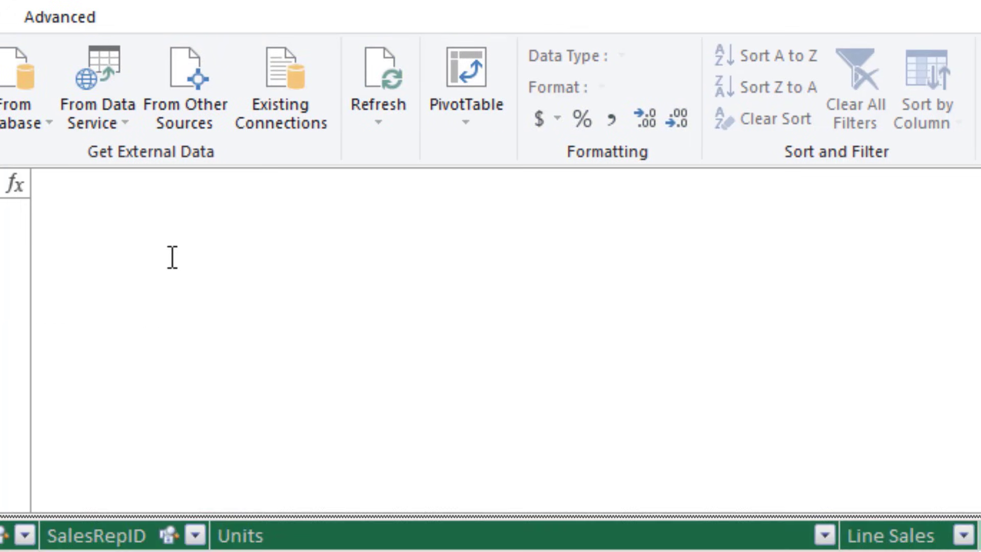
left_click(126, 215)
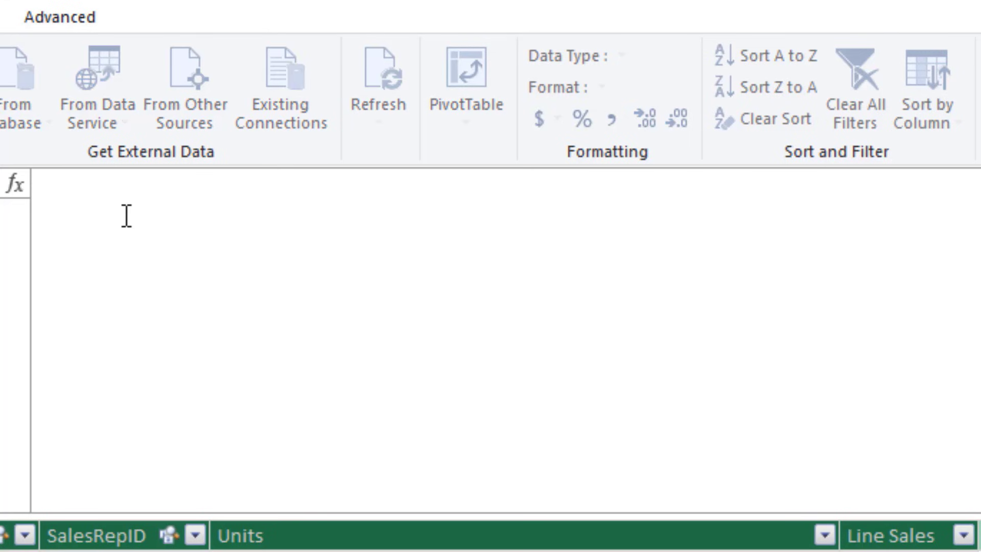
key("ctrl+v")
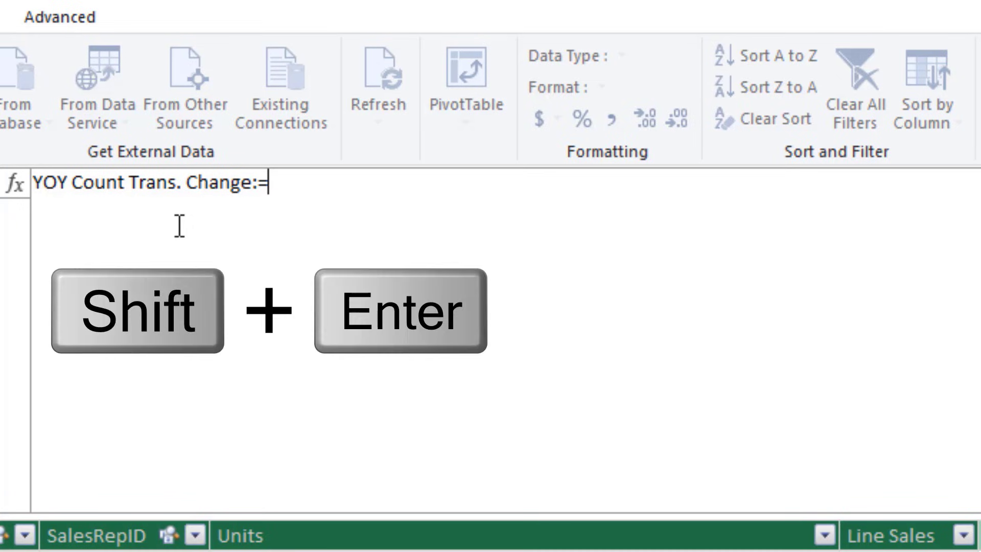
key("shift+Return")
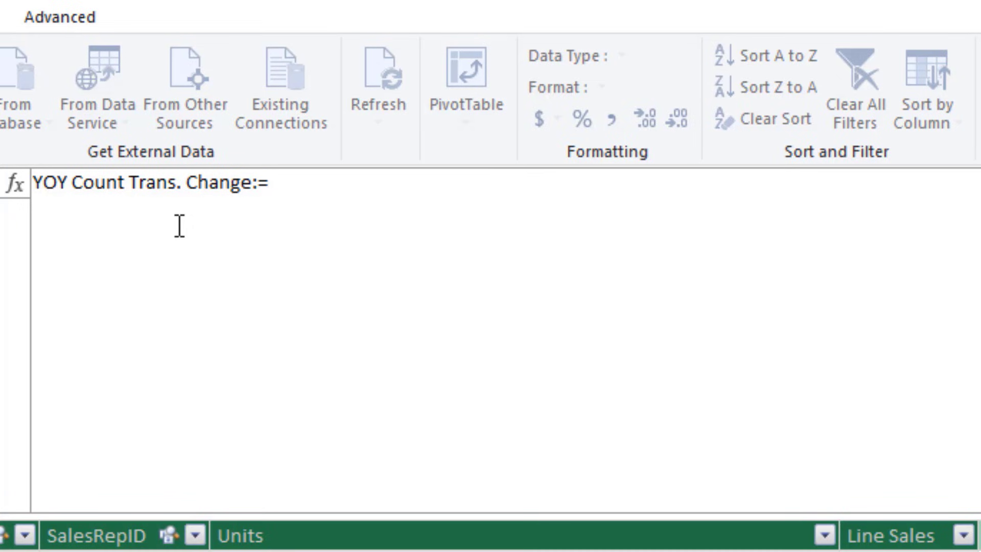
- Declare a variable named PrevPerCount in the YOY Count Trans. Change measure and start a CALCULATE function on an indented line below it
type("VAR Prev")
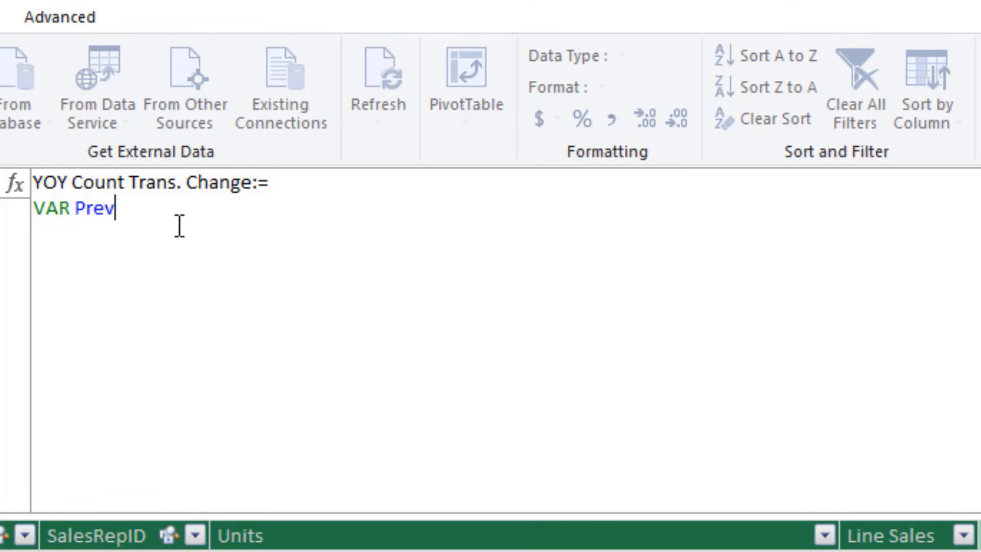
type("PerCount =")
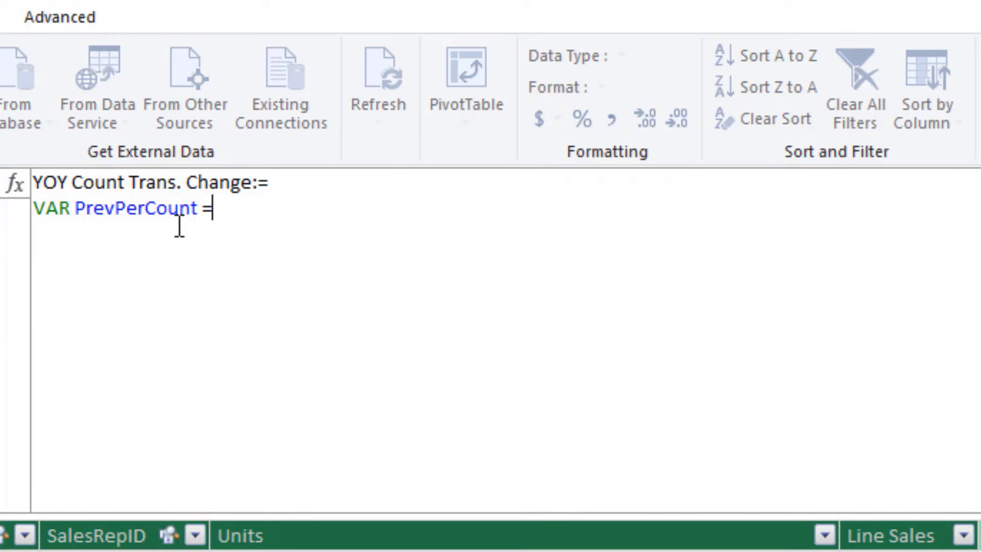
key("shift+Return")
key("Tab")
type("cl")
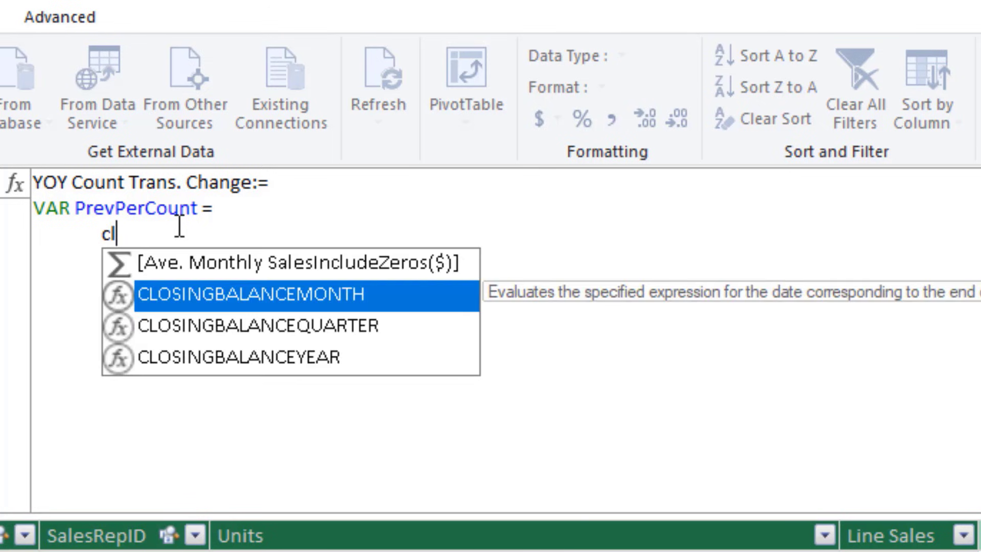
key("BackSpace")
key("BackSpace")
type("c")
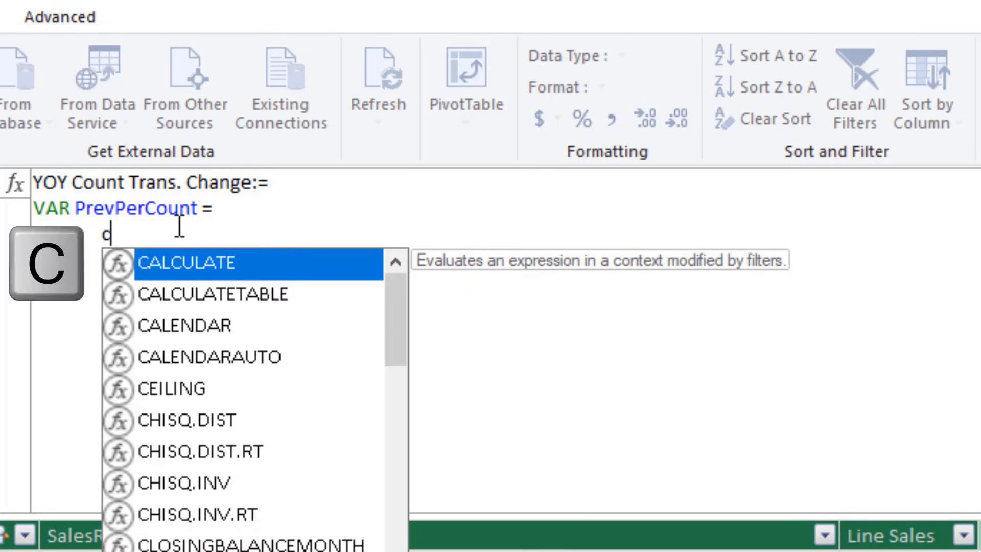
key("Tab")
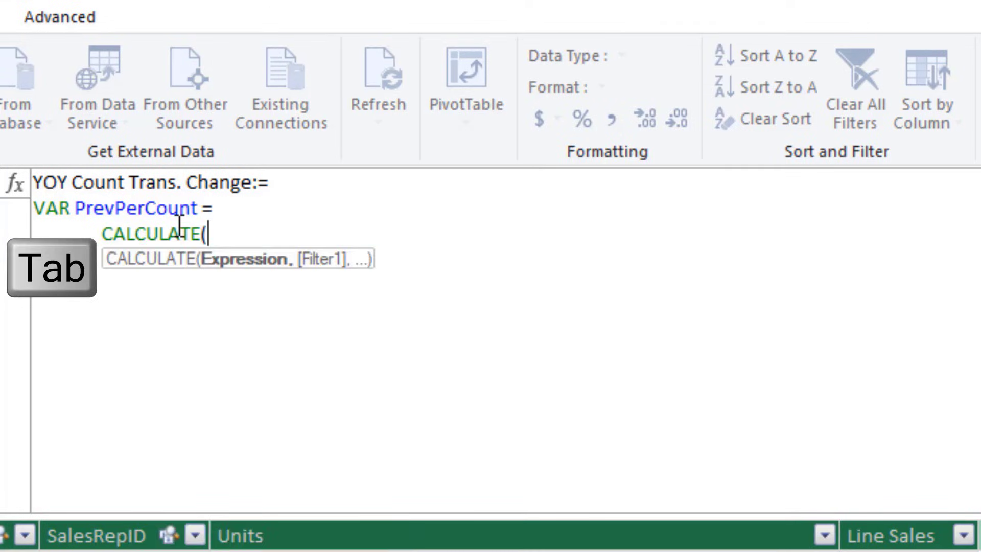
- Complete the CALCULATE function with [Frequency] as the expression and SAMEPERIODLASTYEAR(dDate[Date]) as the filter
type("[")
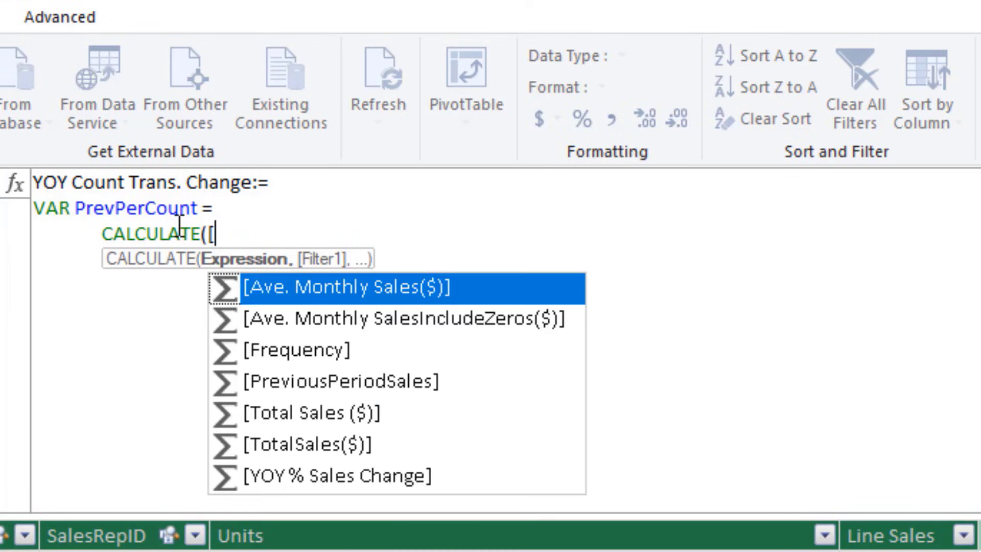
key("Down")
key("Down")
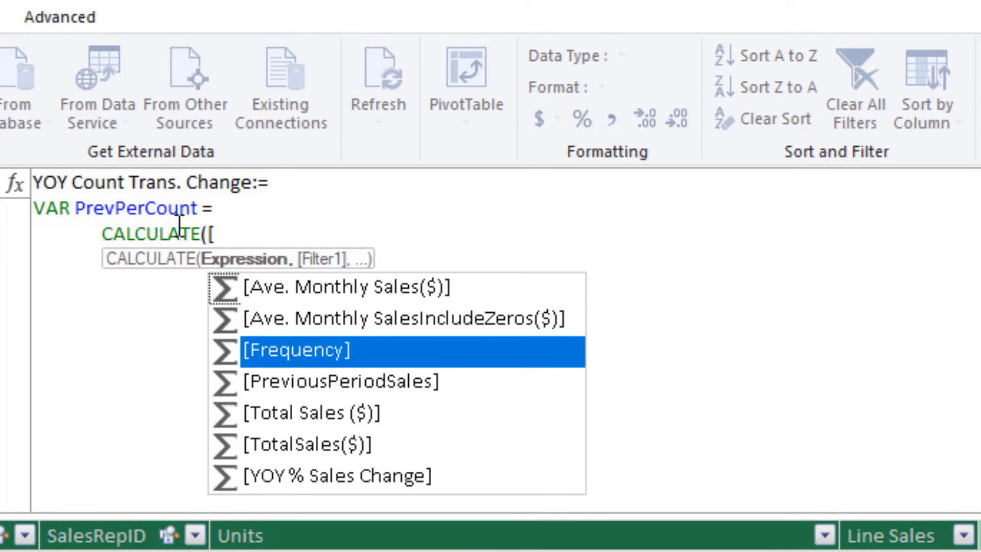
key("Tab")
type(",")
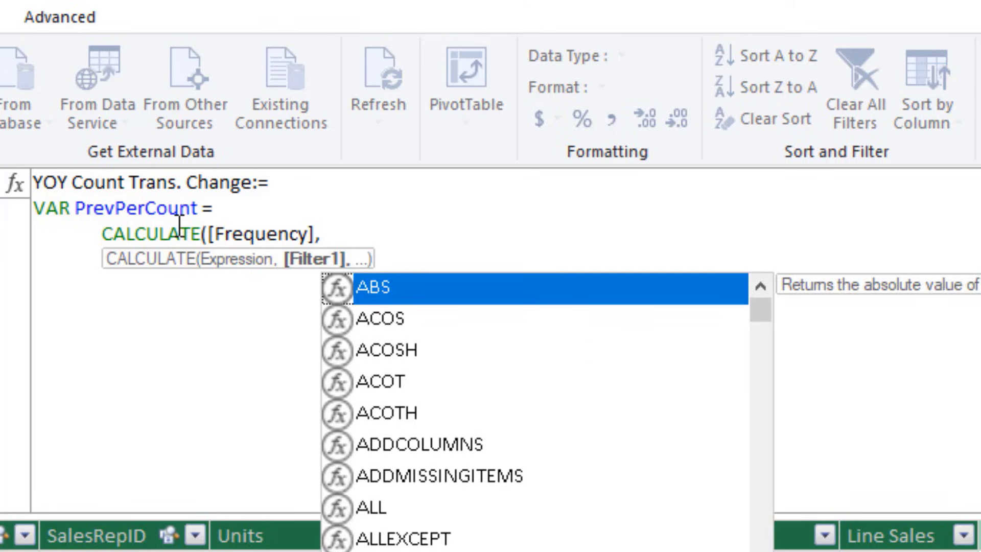
type("sam")
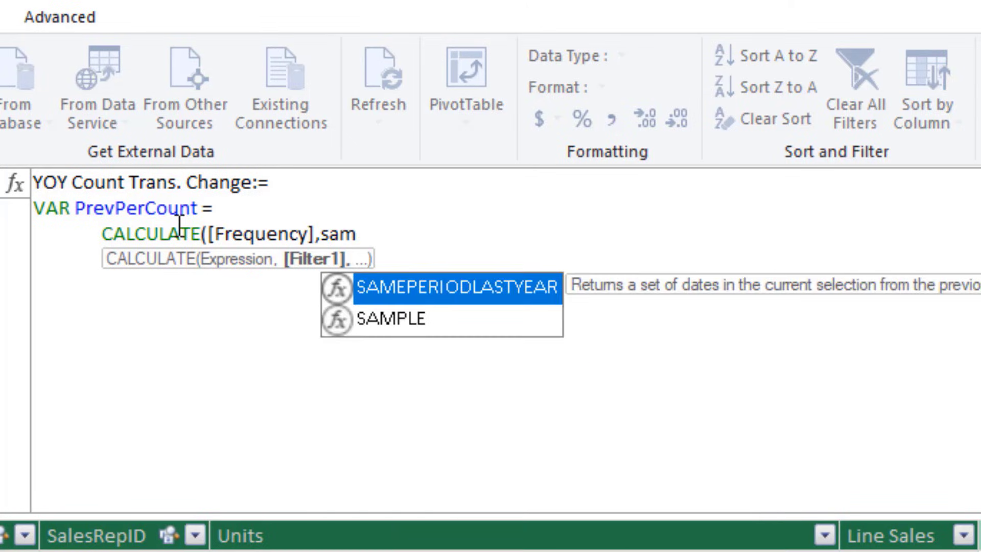
key("Tab")
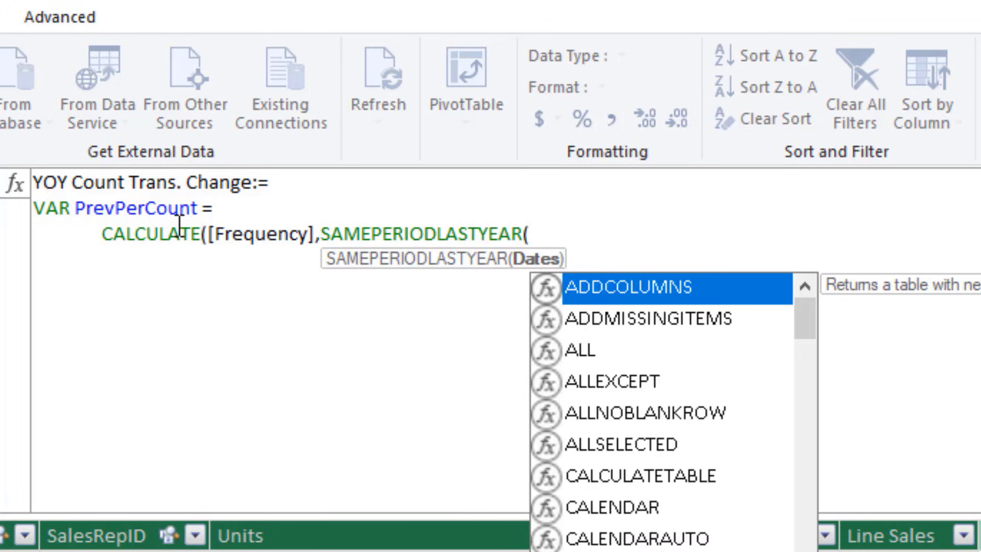
type("dd")
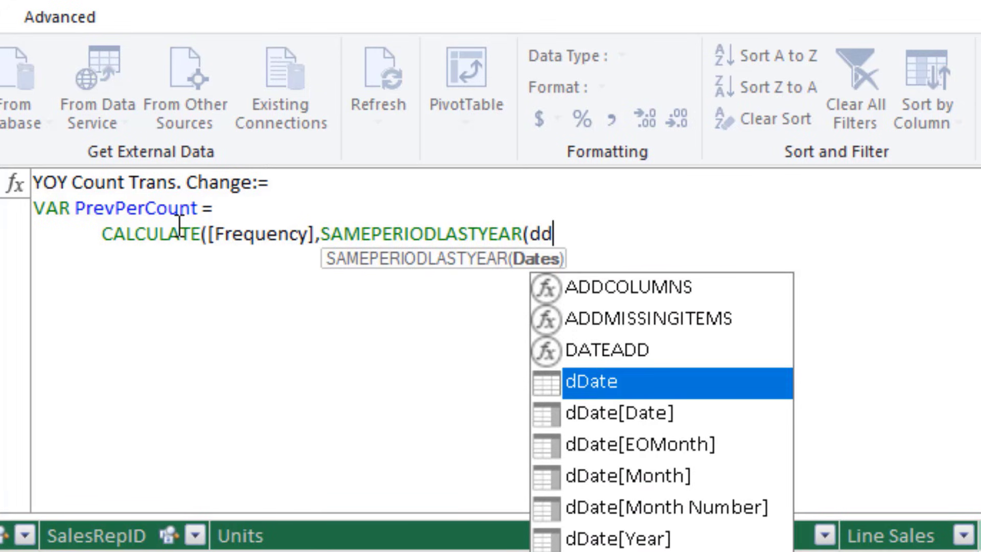
key("Down")
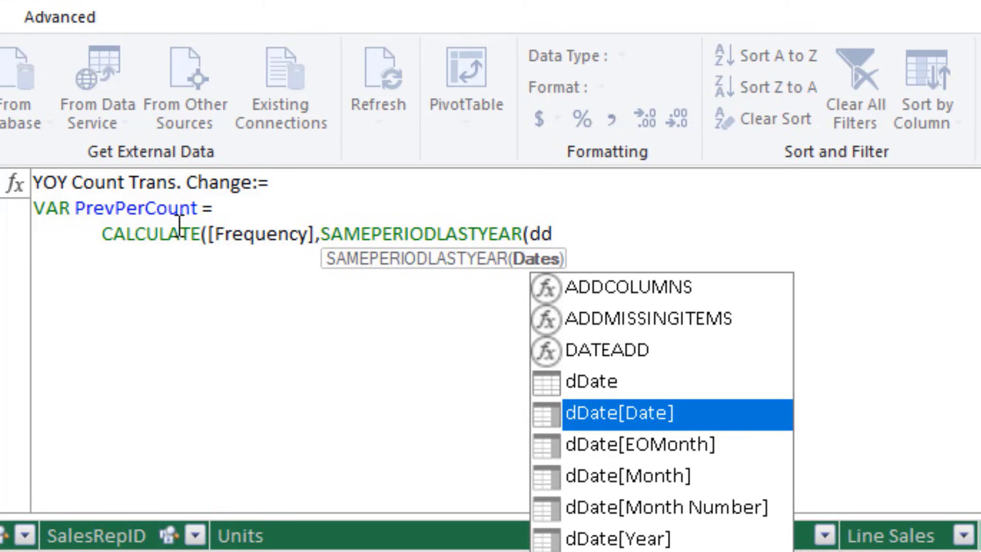
key("Tab")
type(")")
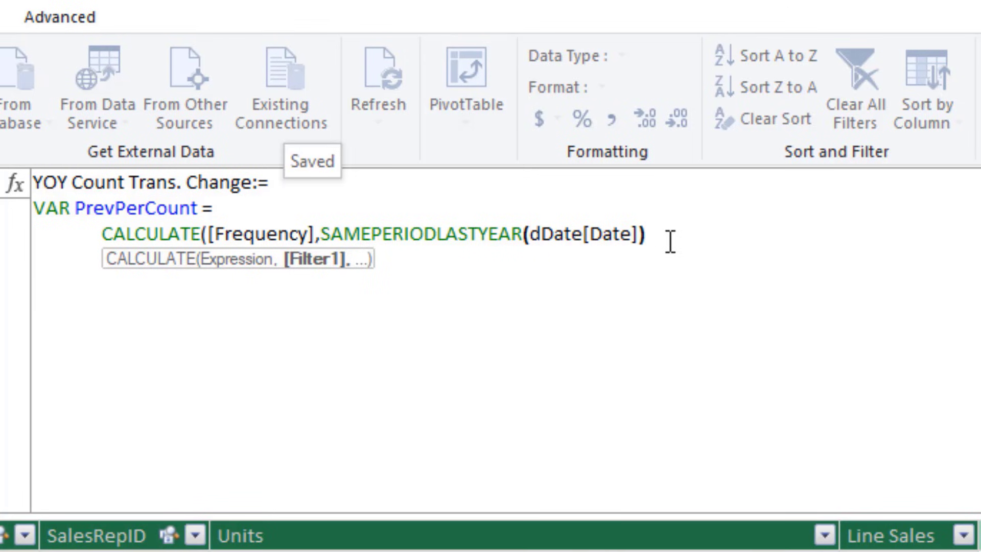
type(")")
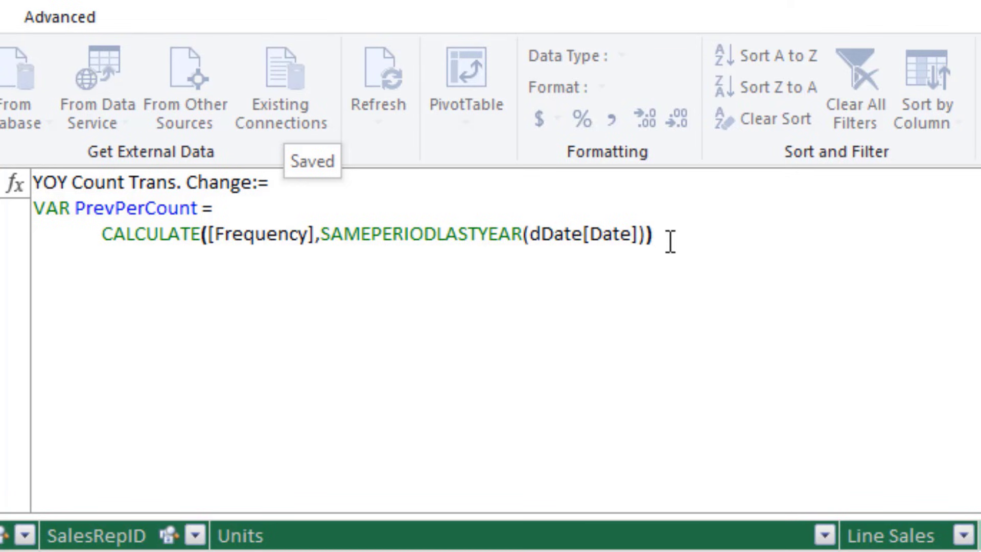
- Add an unindented RETURN line below the variable and start an indented IF function under it, with a further indented line for its arguments
key("shift+Return")
key("BackSpace")
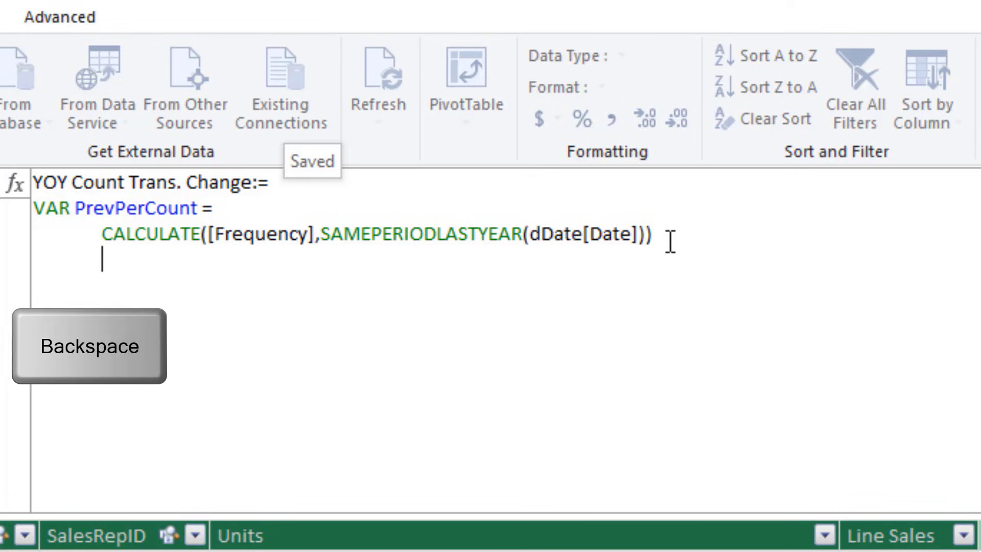
key("BackSpace")
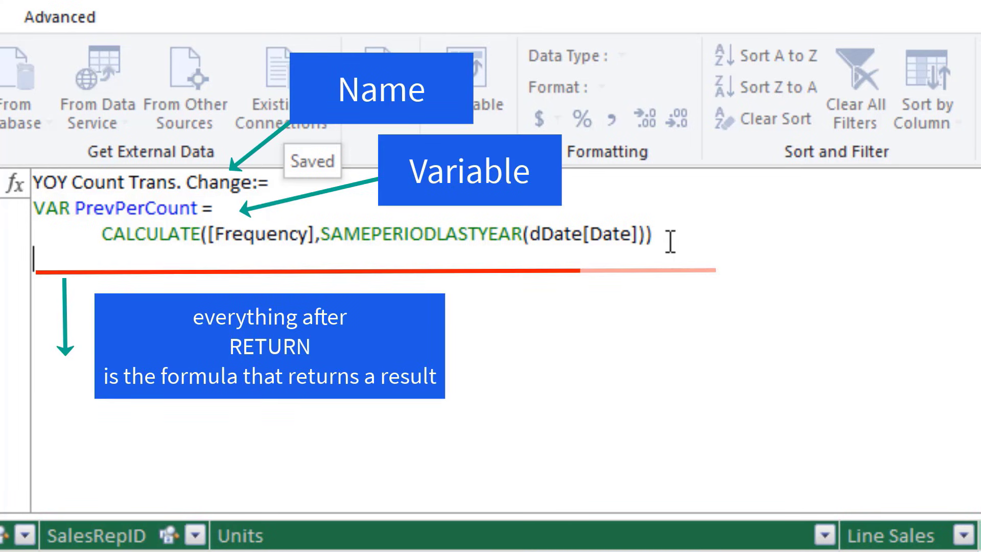
type("RETUR")
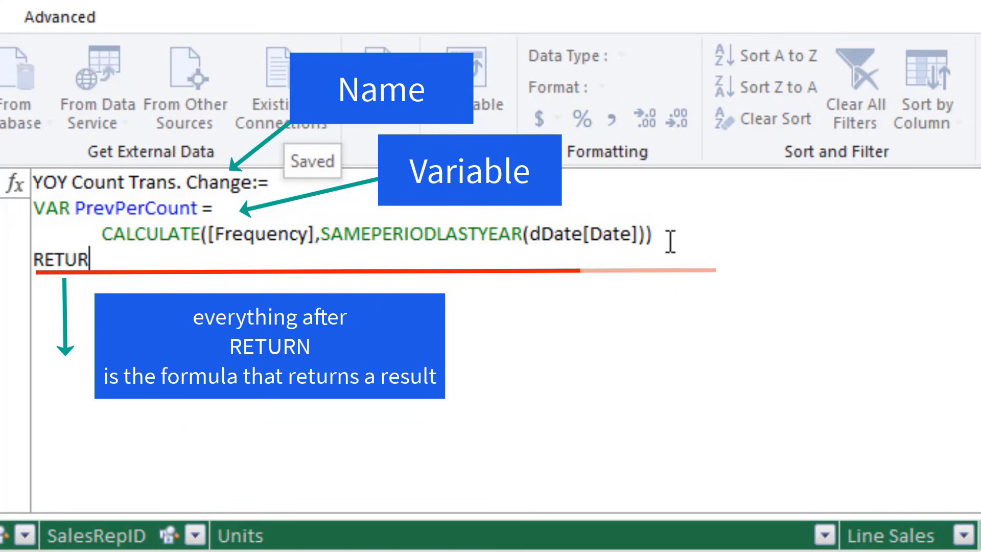
type("N")
key("Return")
key("Tab")
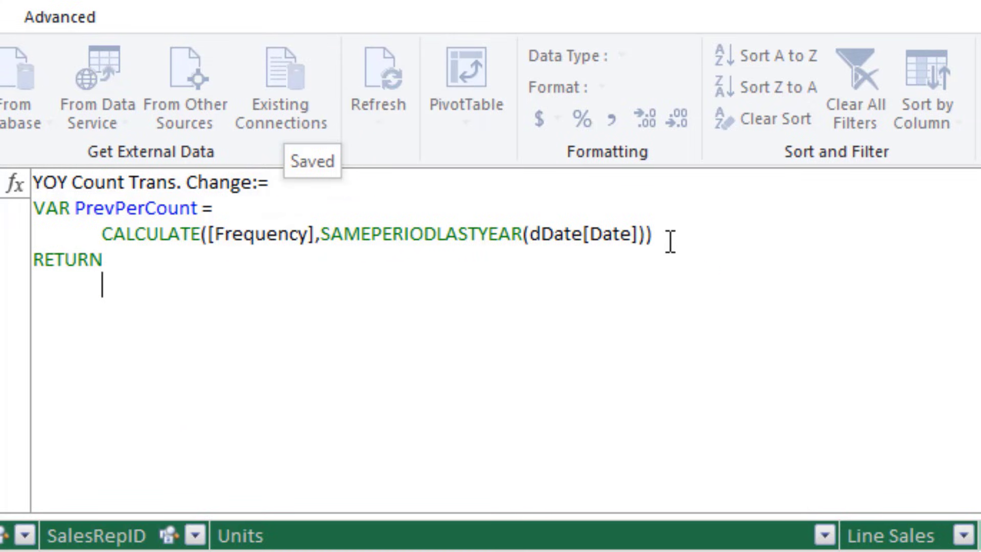
type("IF(")
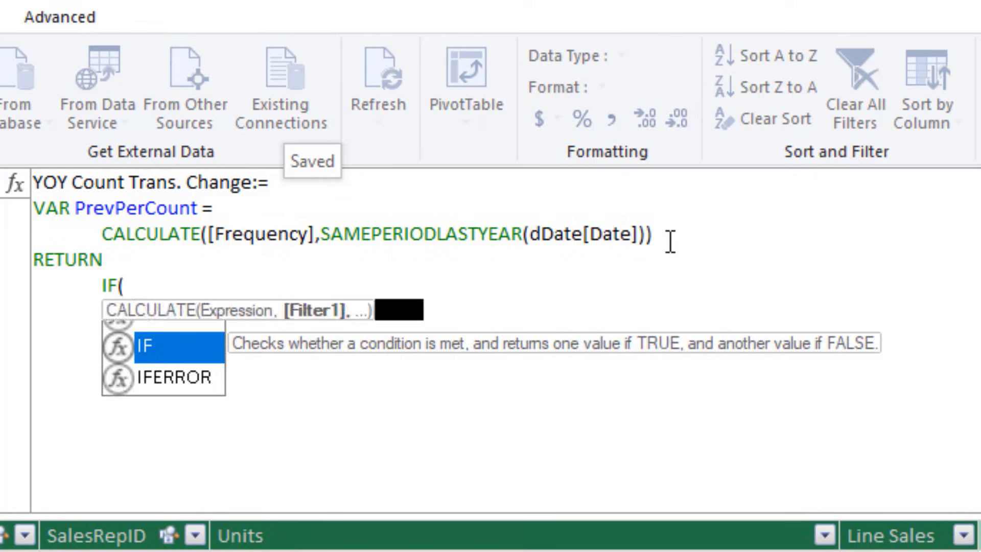
key("Return")
key("Tab")
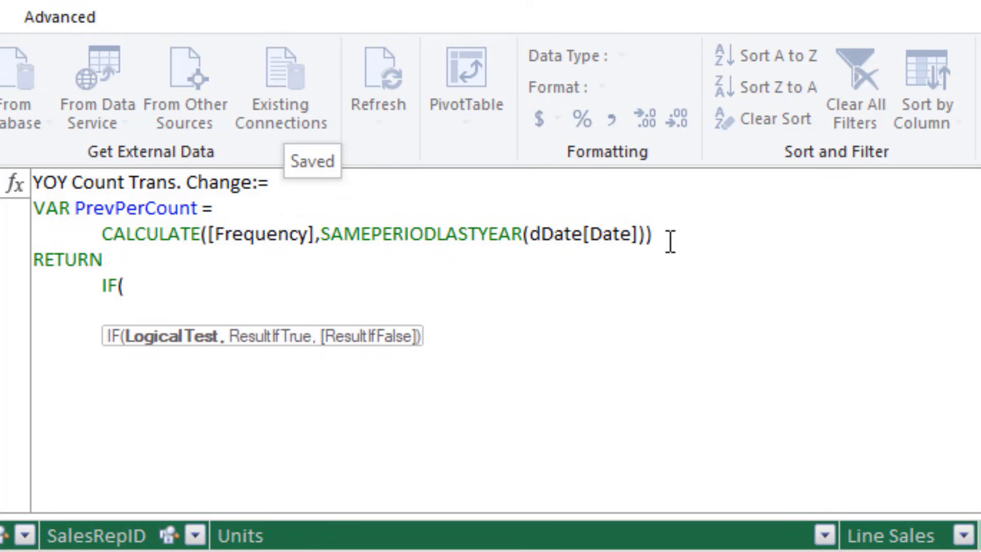
- Enter HASONEVALUE(dDate[Year]) as the logical test of the IF function, followed by a comma and a new line
type("has")
key("Down")
key("Tab")
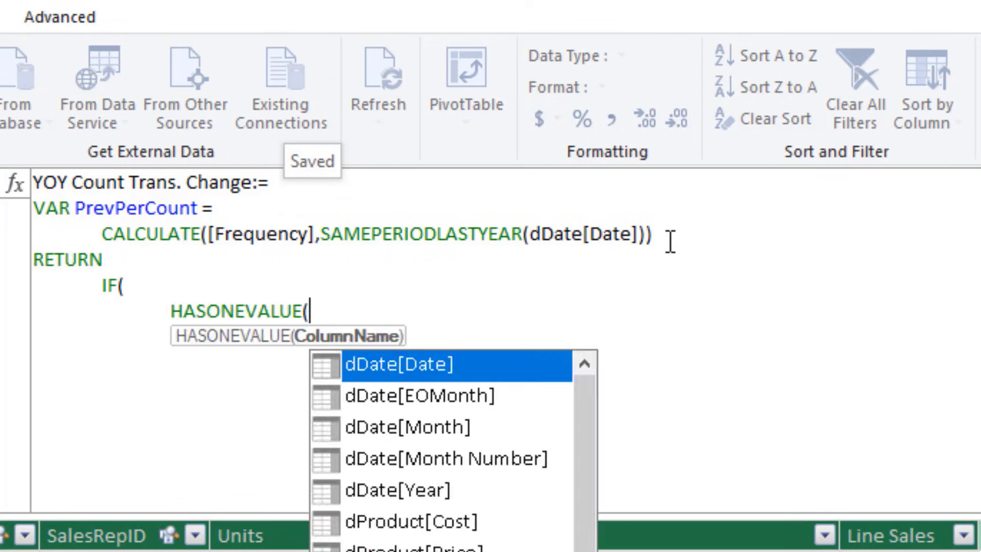
type("dd")
key("Down")
key("Down")
key("Down")
key("Down")
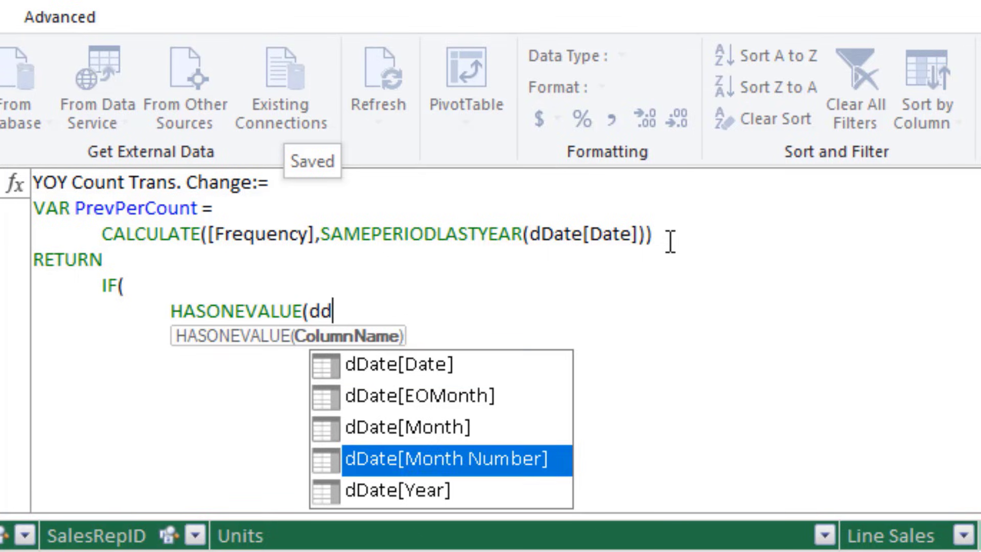
key("Tab")
type(")")
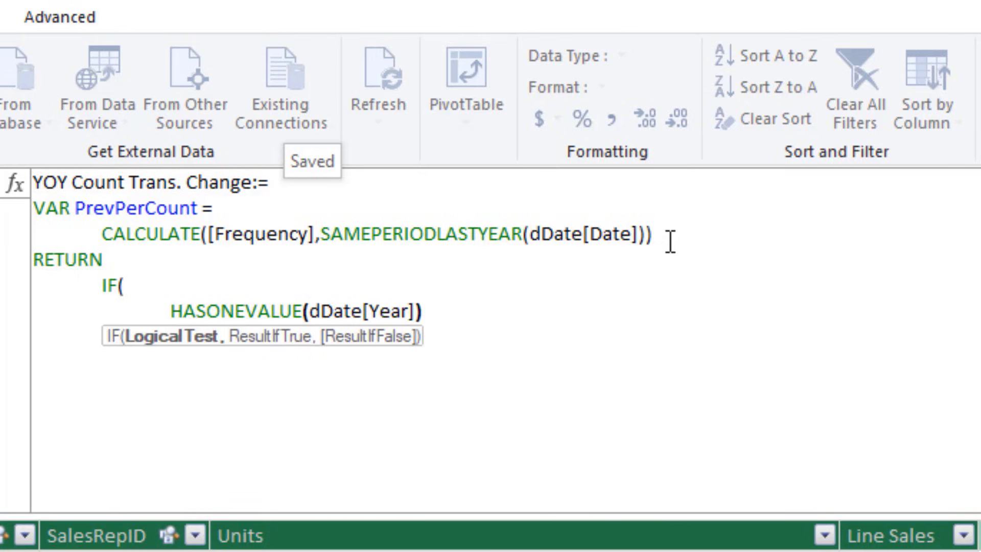
type(",")
key("alt+Return")
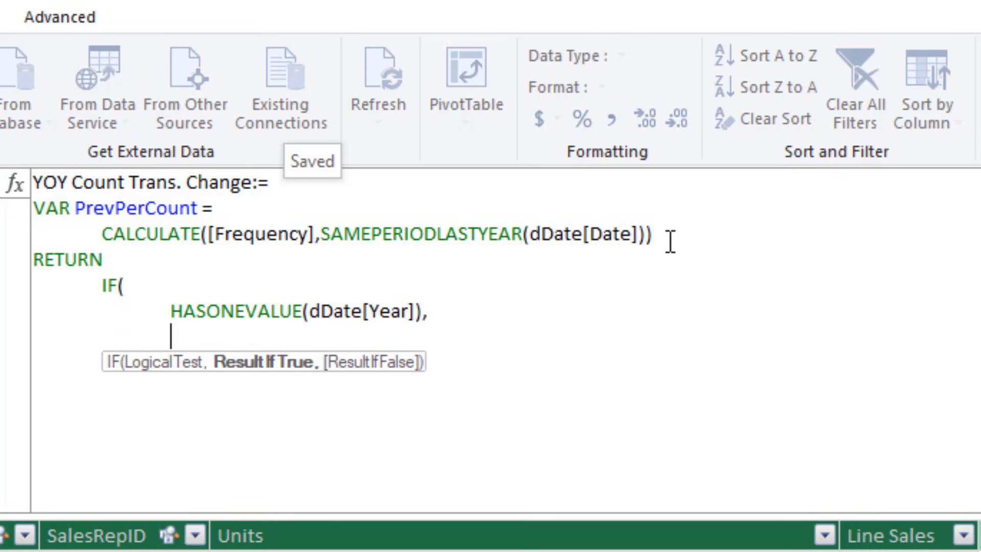
- Start a DIVIDE function as the IF's true result, with [Frequency] on its own line beginning the numerator
type("div")
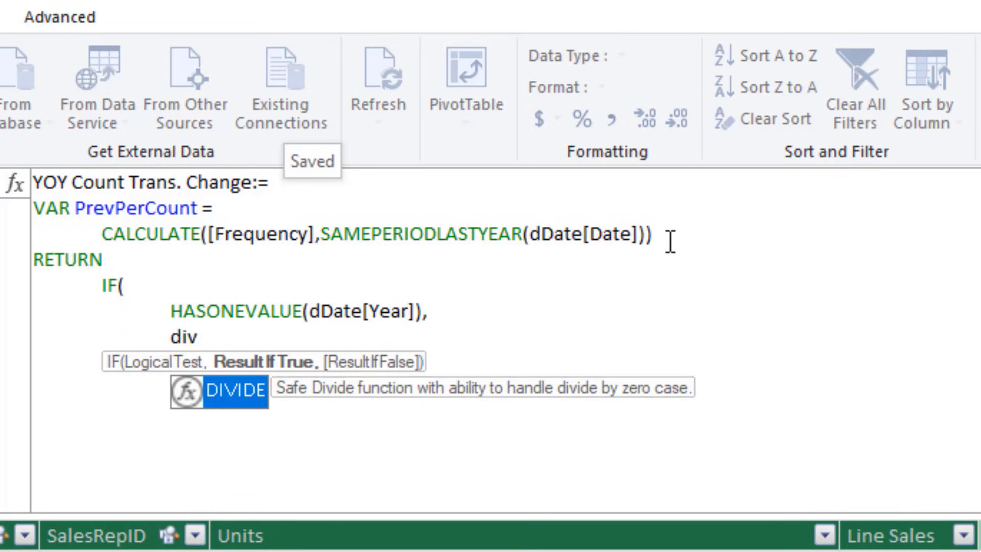
key("Tab")
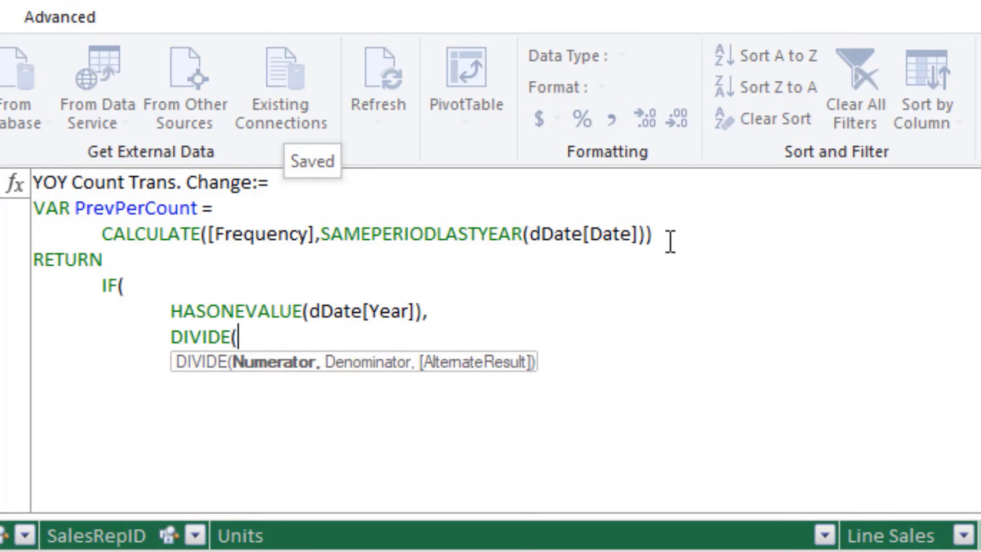
key("alt+Return")
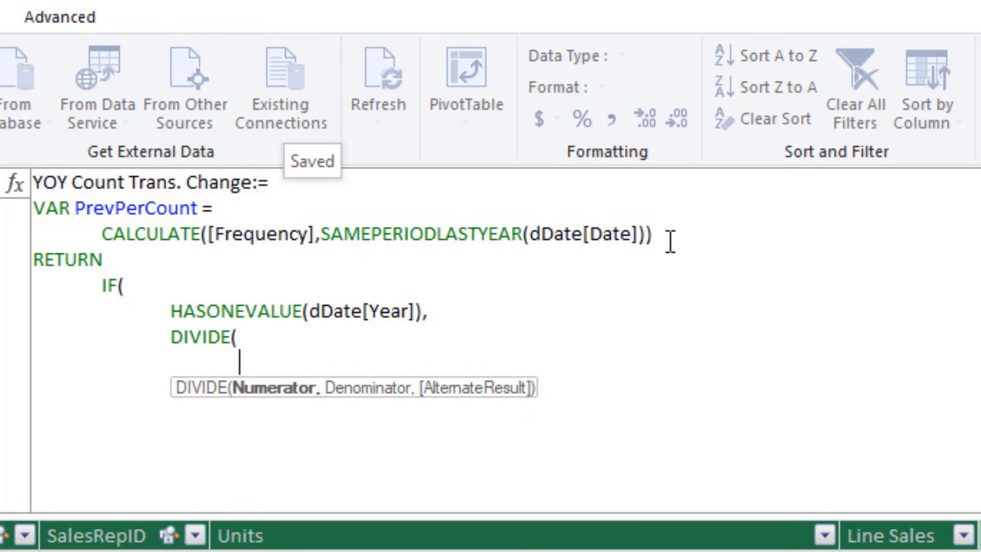
type("[f")
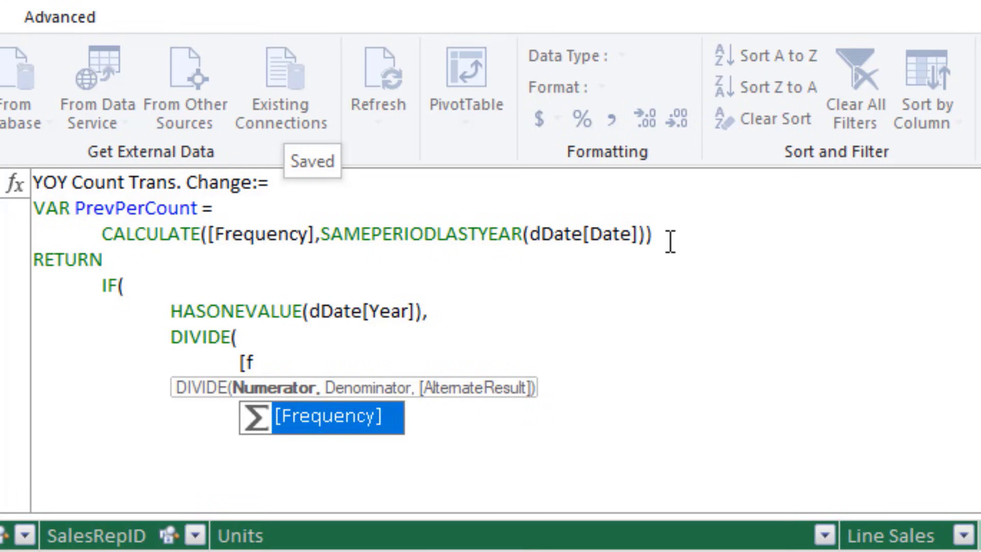
key("Tab")
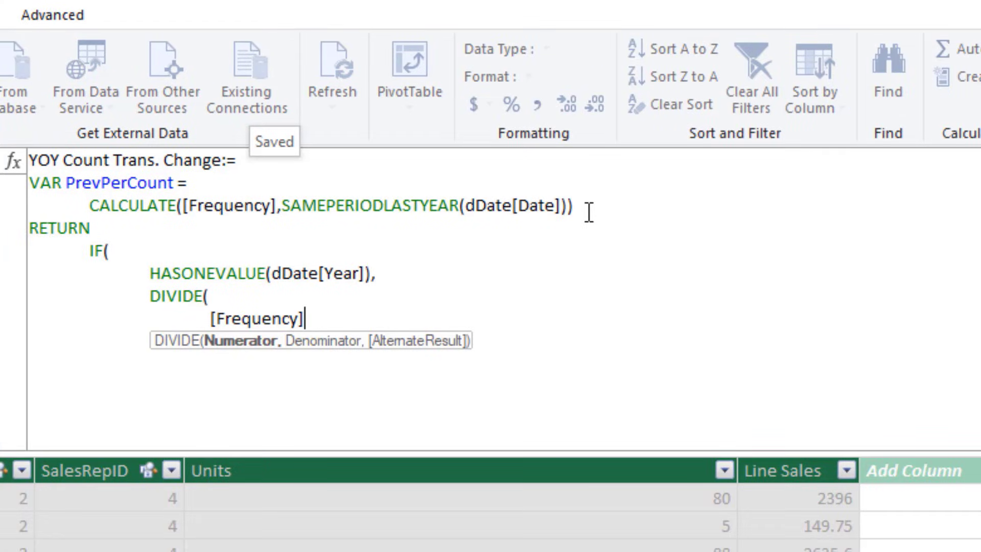
- Subtract the PrevPerCount variable from [Frequency] in the DIVIDE numerator and add a comma and a new line for the denominator
type("-pr")
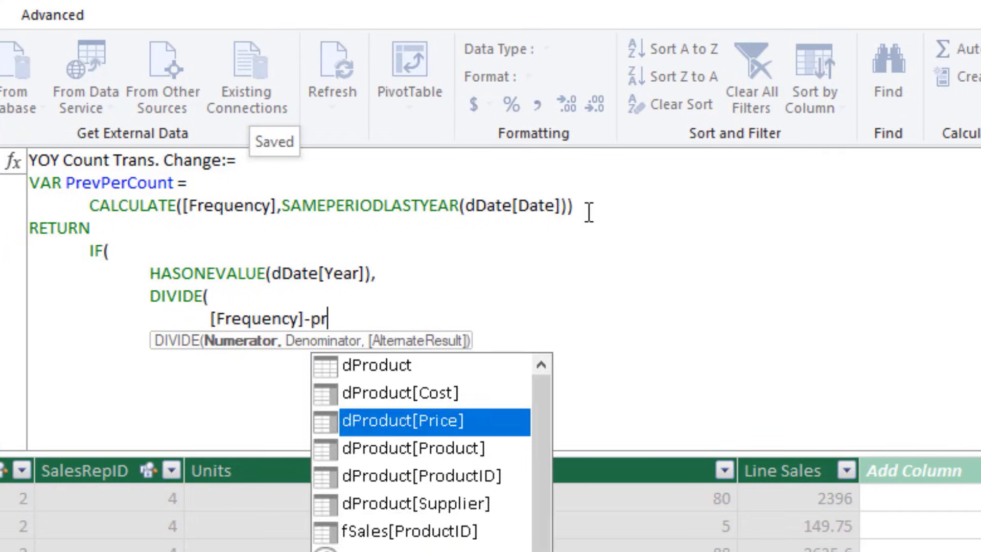
type("e")
key("Down")
key("Down")
key("Down")
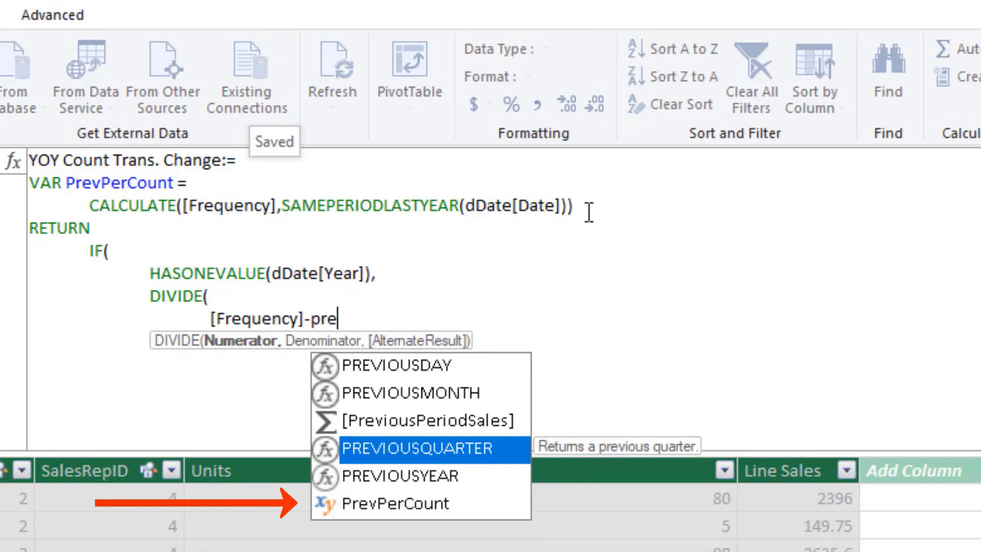
key("Down")
key("Down")
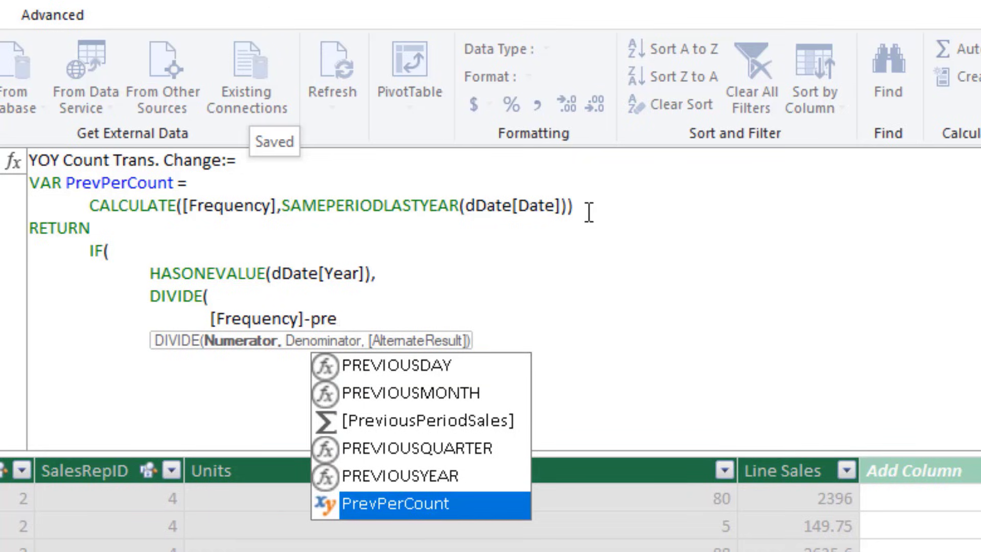
key("Tab")
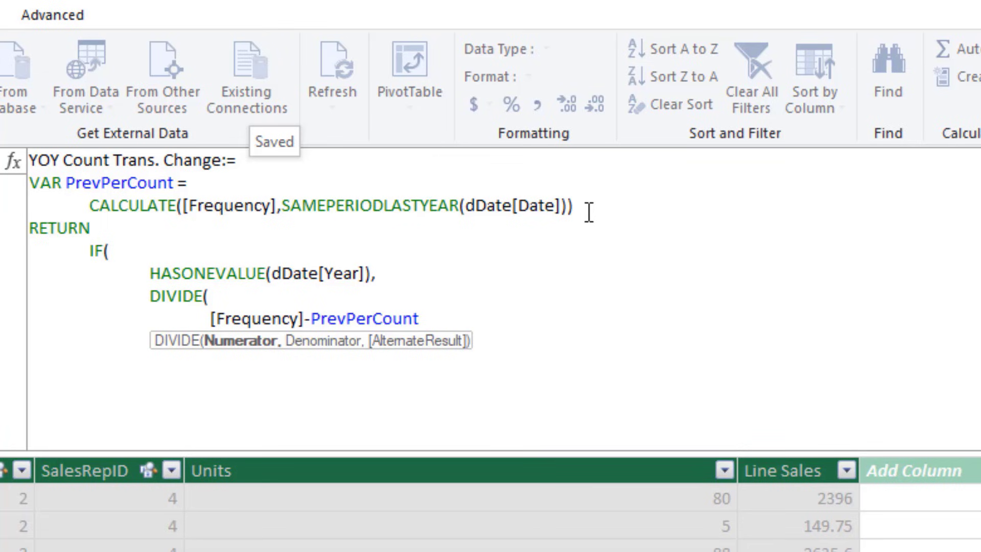
type(",")
key("shift+Return")
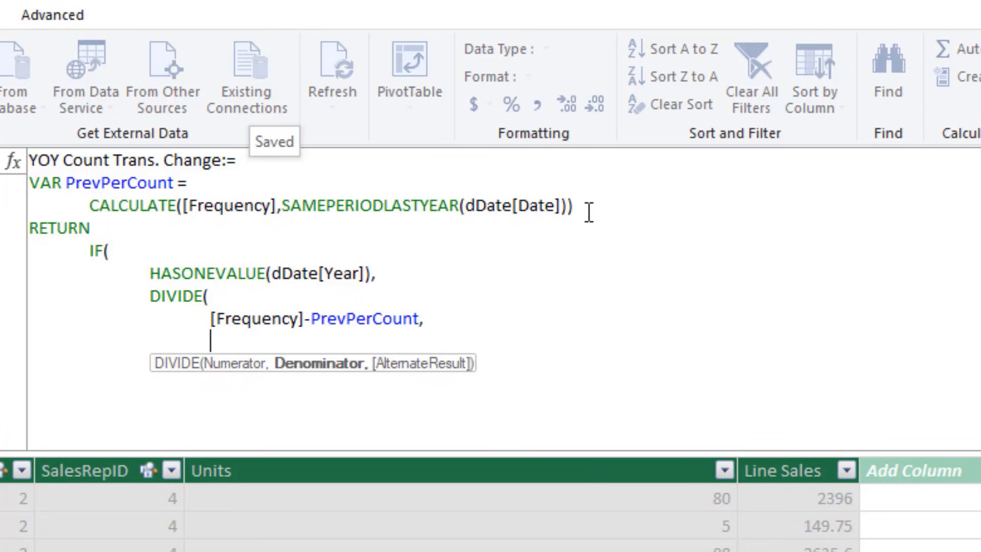
- Enter the PrevPerCount variable as the denominator of the DIVIDE function
type("prev")
key("Down")
key("Down")
key("Down")
key("Down")
key("Down")
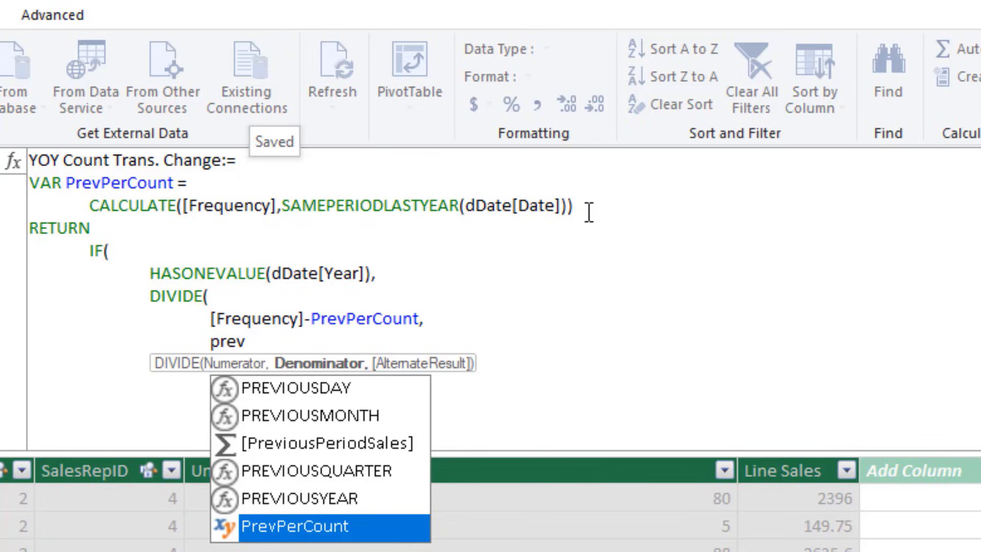
key("Tab")
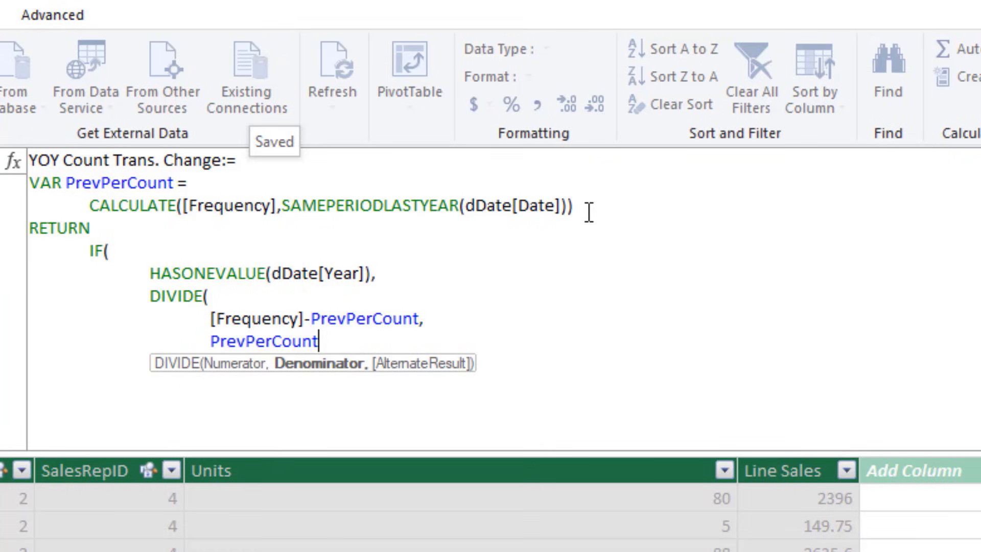
- Close the DIVIDE and IF functions on their own outdented lines and commit the YOY Count Trans. Change measure with Percentage format
key("shift+Return")
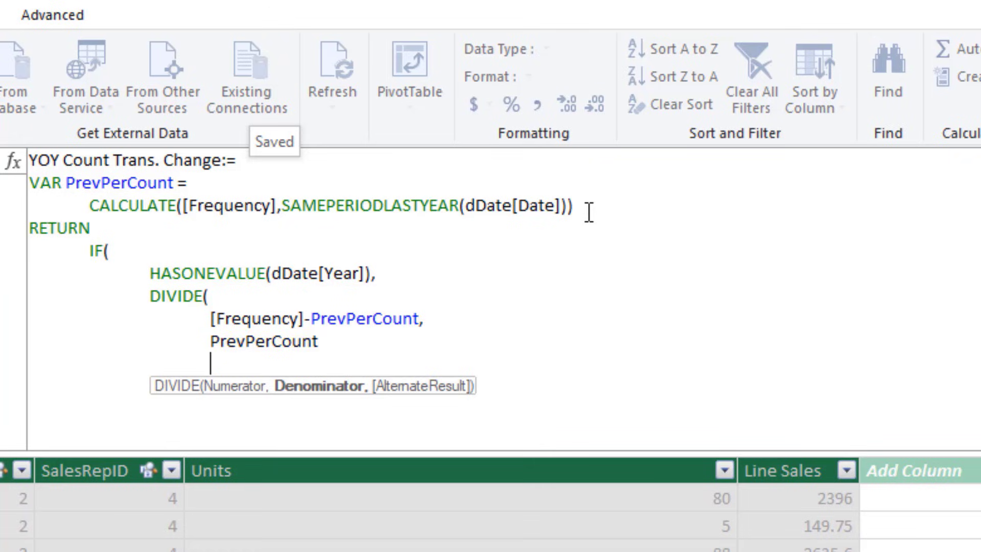
key("BackSpace")
type(")")
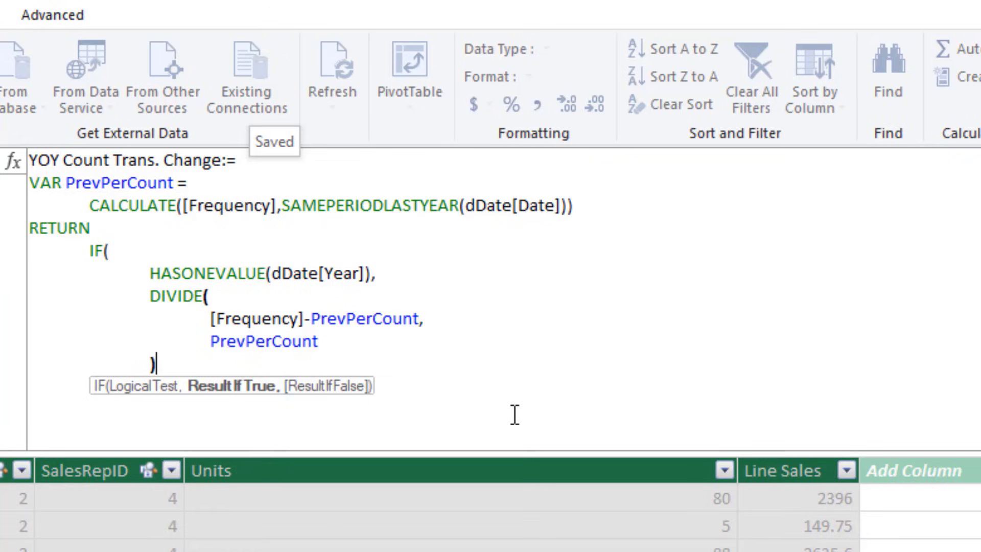
key("shift+Return")
key("BackSpace")
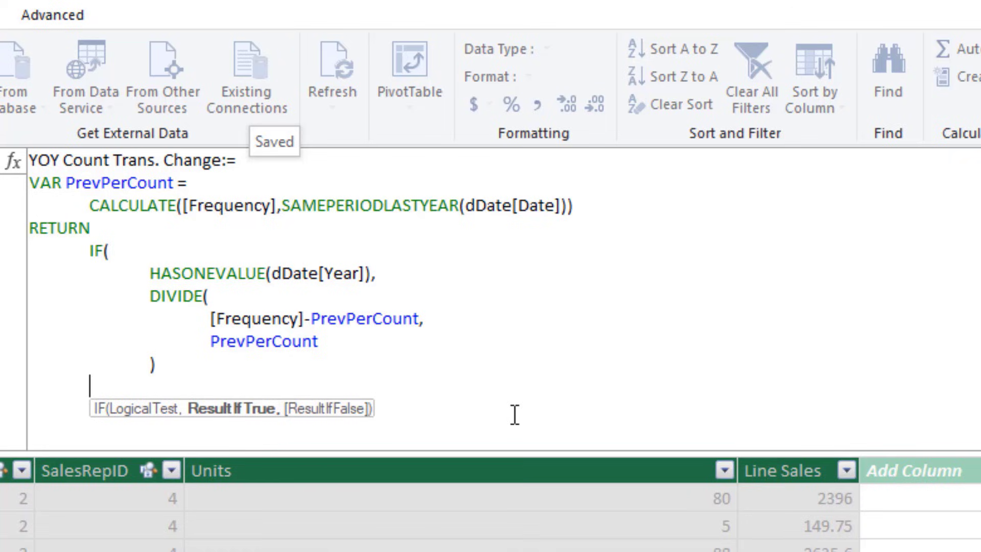
type(")")
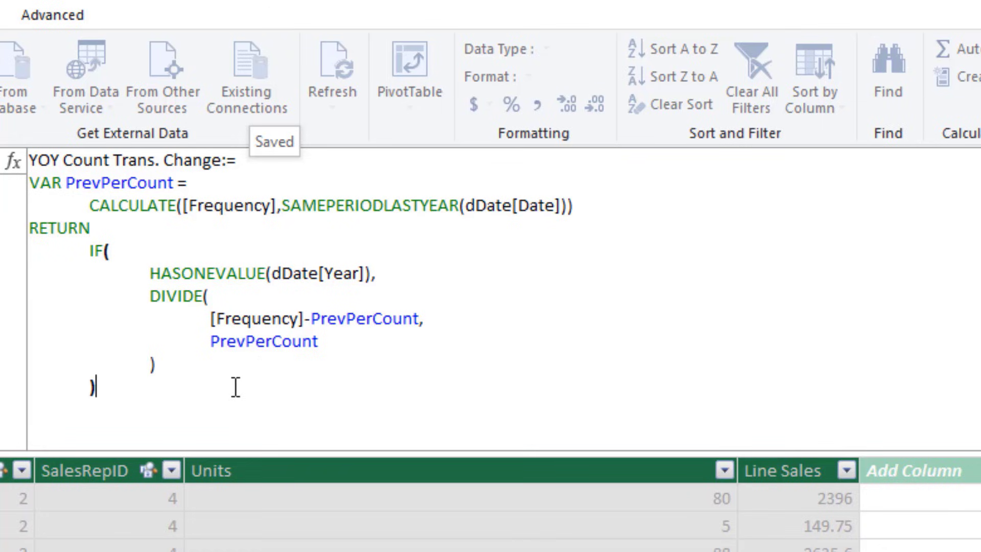
key("Return")
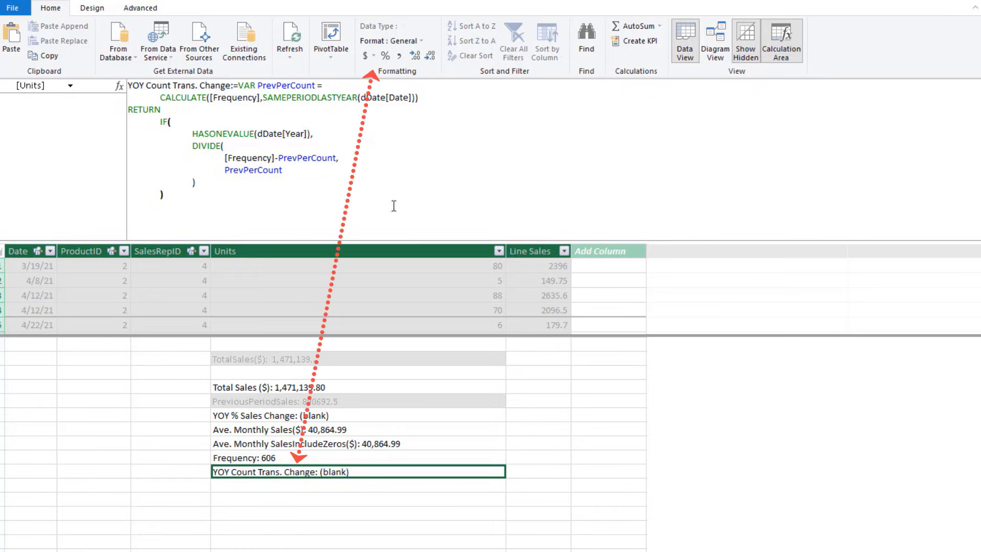
left_click(386, 56)
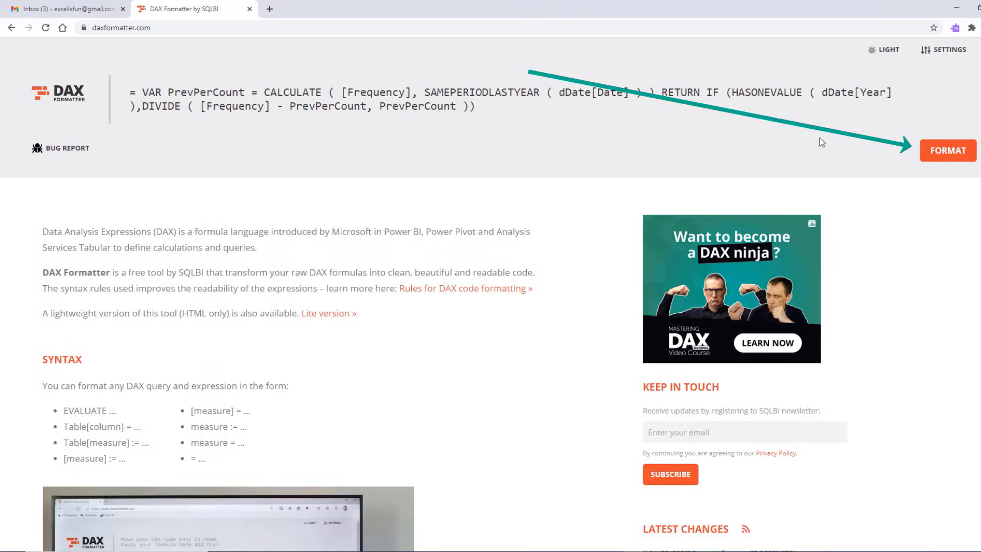
- In DAX Formatter in the browser, format the pasted PrevPerCount formula
left_click(942, 151)
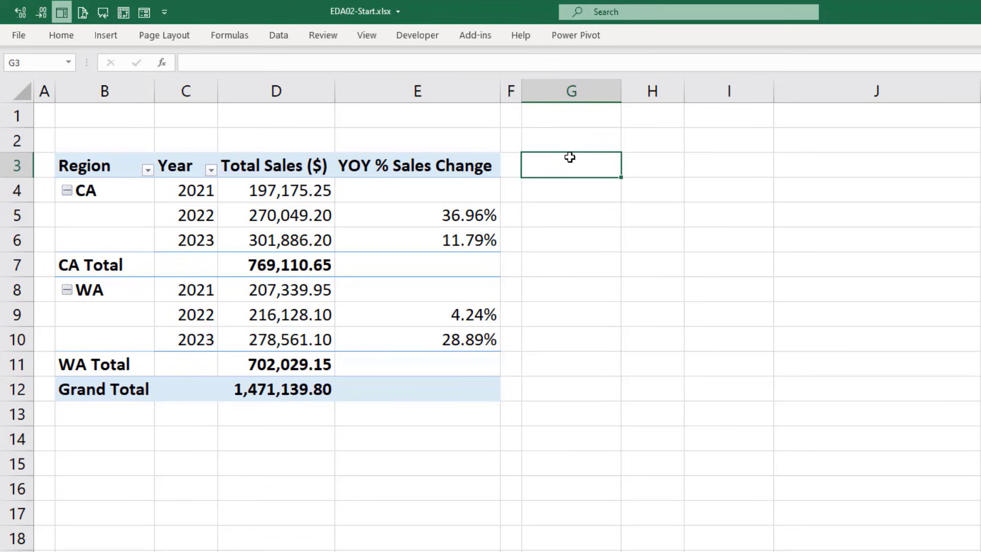
- Insert a PivotTable from the Data Model at cell G3 of the existing Region Year Sales worksheet
key("alt")
key("n")
key("v")
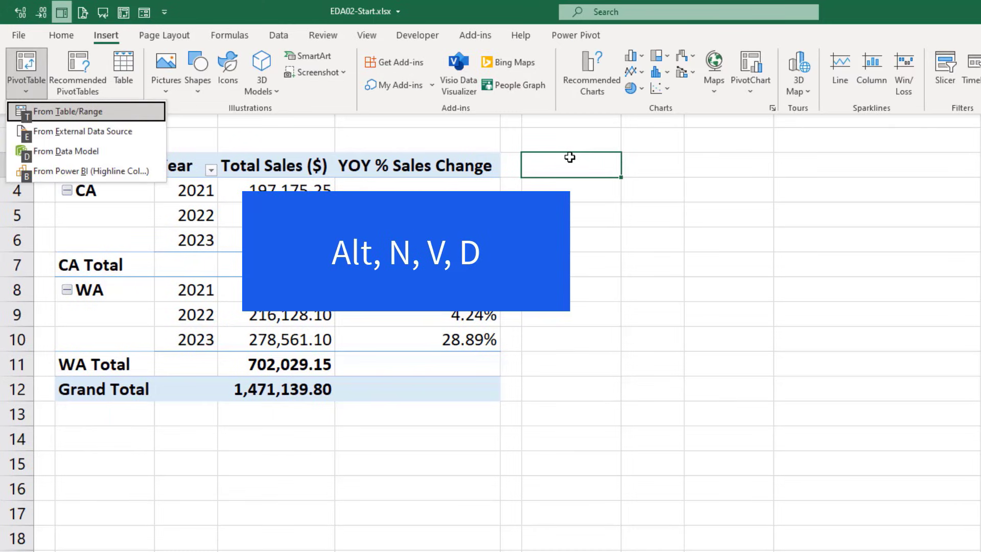
key("d")
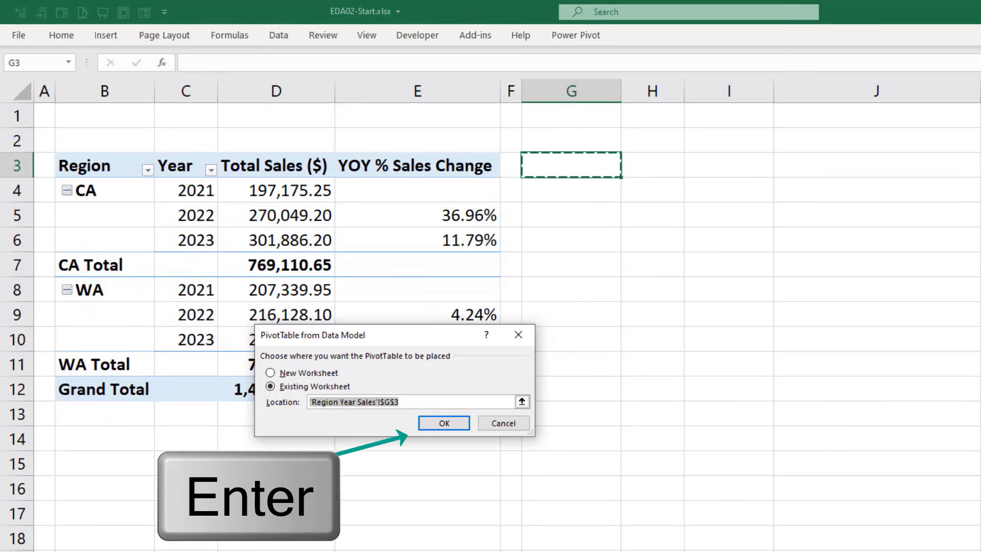
key("Return")
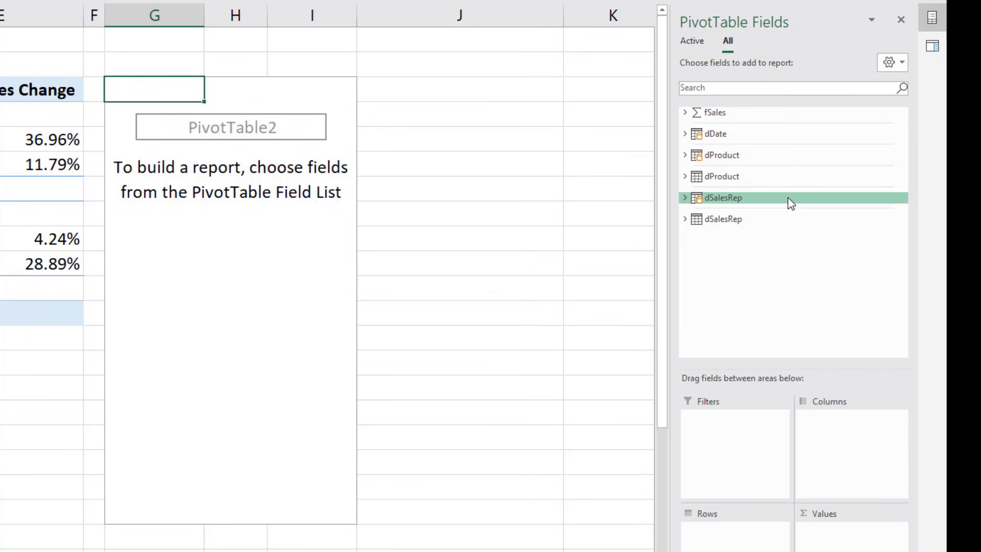
- Add Year from dDate to the new PivotTable's rows and place Region from dSalesRep above it
left_click(685, 133)
left_click(698, 160)
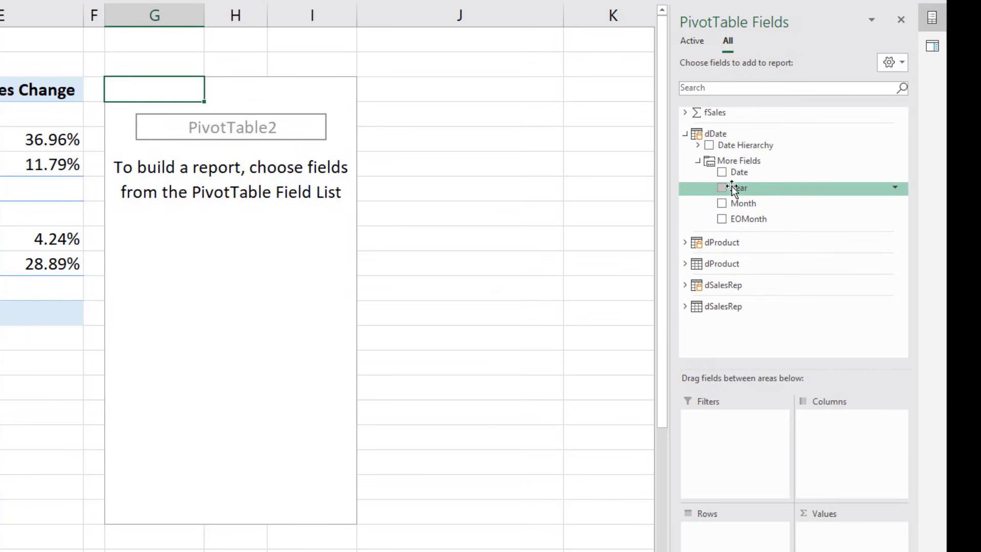
left_click_drag(732, 186, 756, 549)
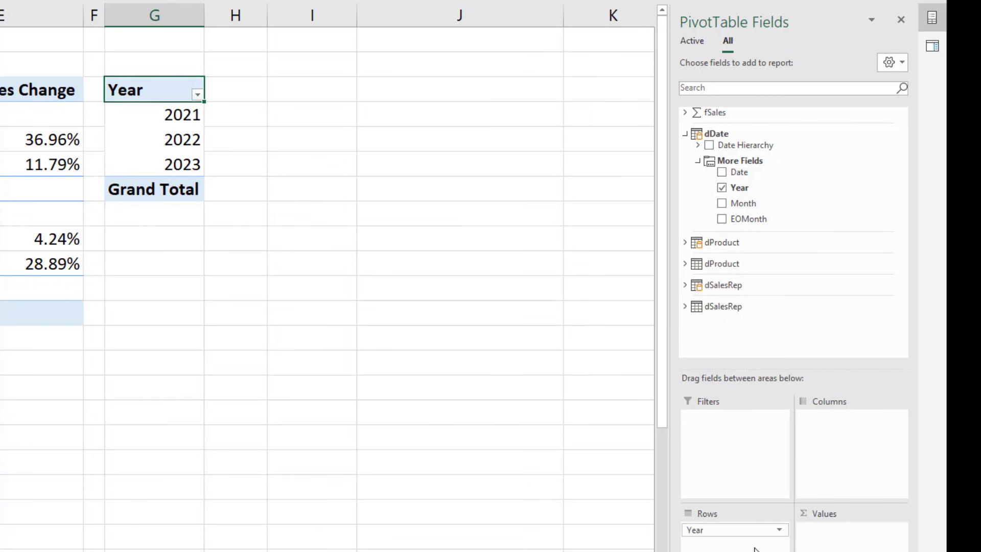
left_click(685, 284)
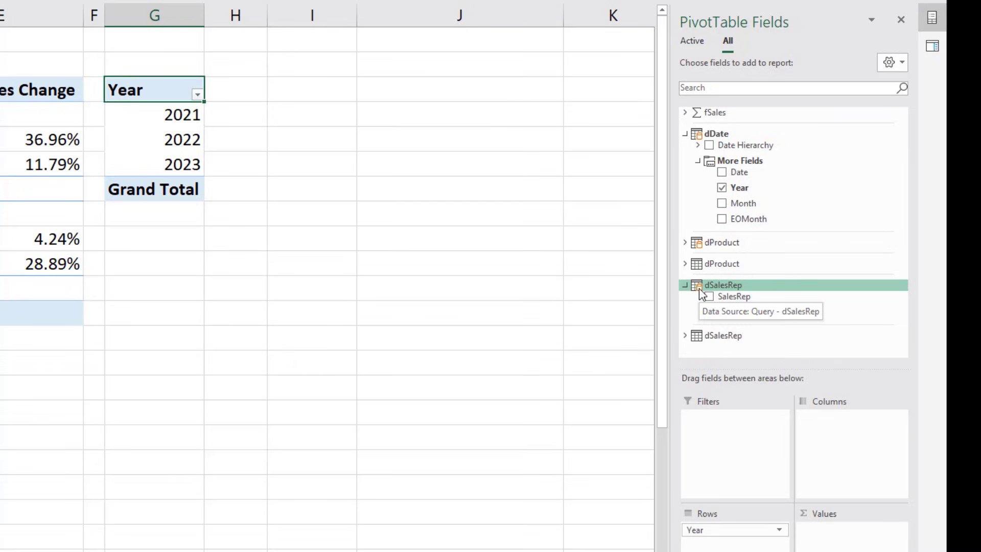
left_click_drag(726, 311, 735, 508)
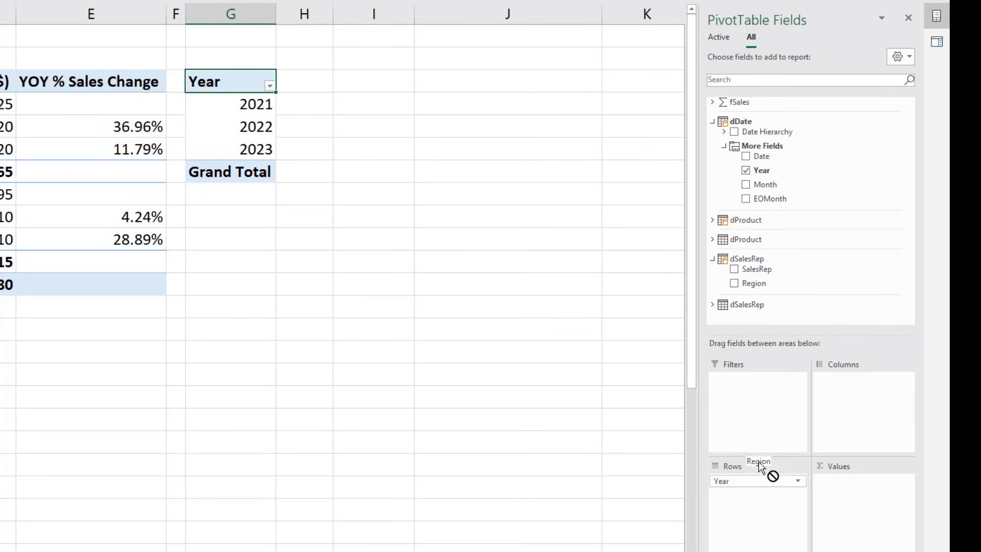
left_click_drag(759, 463, 759, 476)
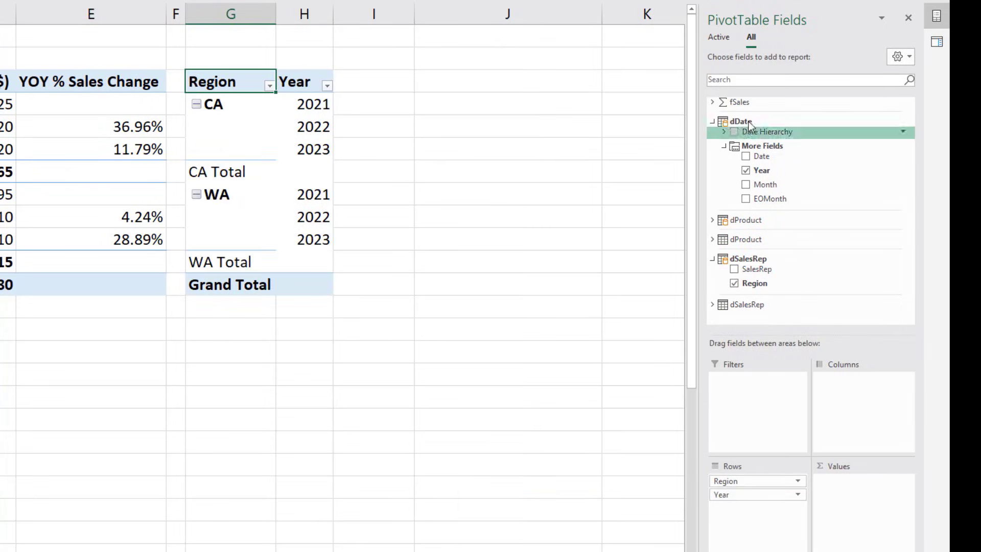
- Add the Frequency and YOY Count Trans. Change measures from fSales to the PivotTable's values
left_click(711, 102)
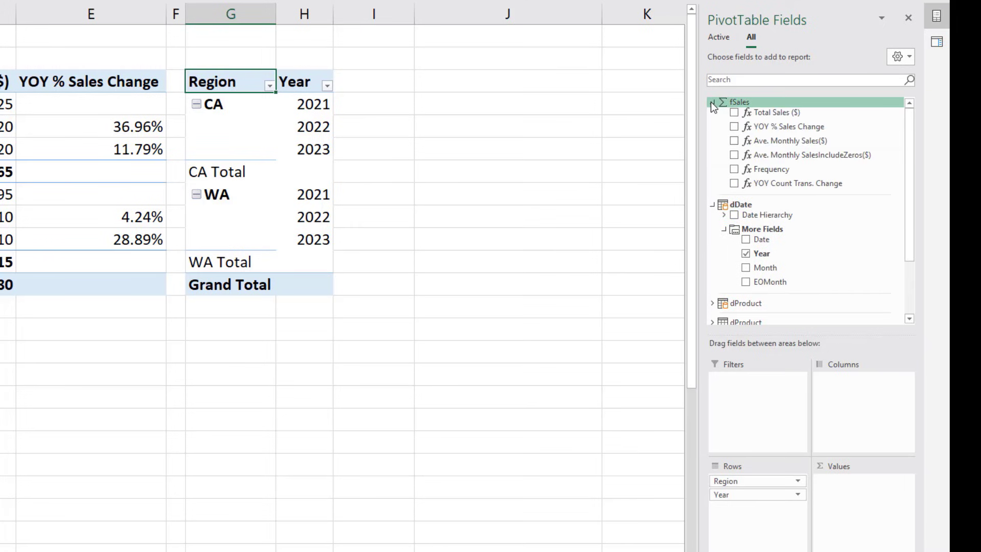
left_click(735, 169)
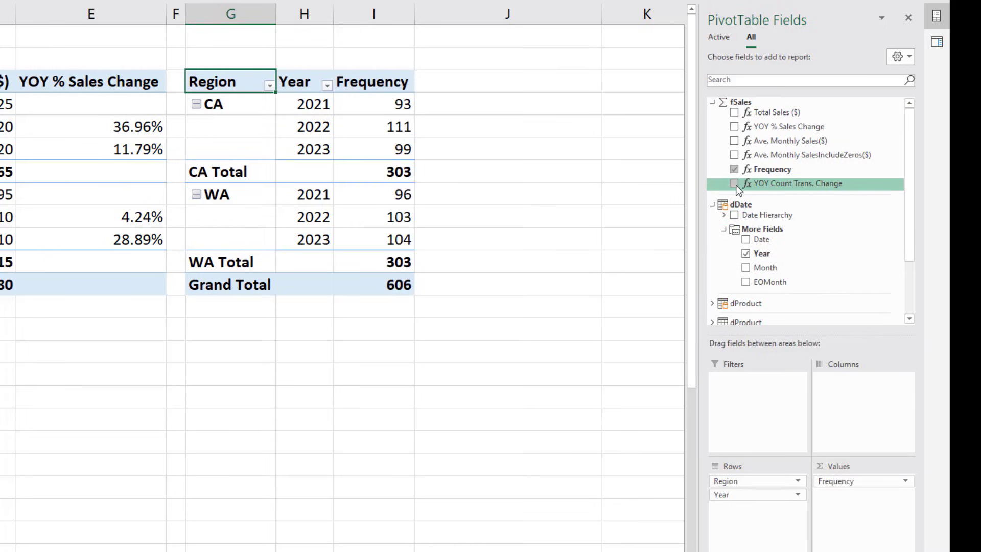
left_click(735, 184)
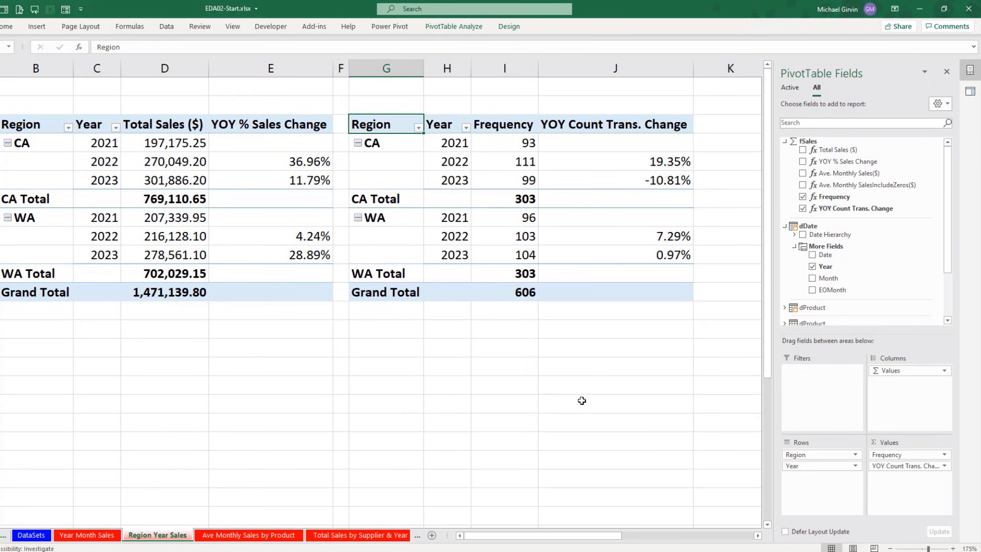
- Show the workbook's queries, and in File Explorer copy EDA02-2024.csv from EDA-02-CSVFiles into its Start folder
left_click(970, 91)
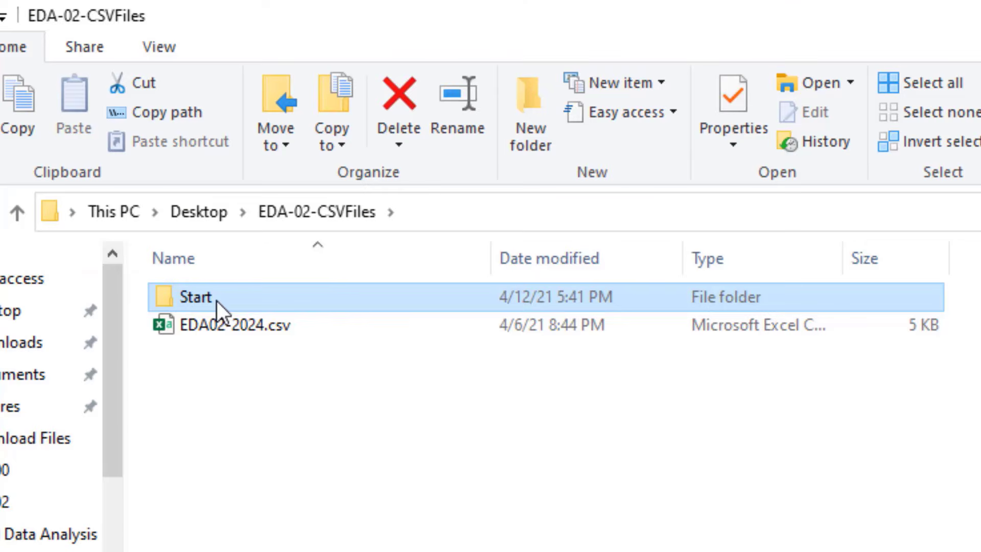
double_click(217, 302)
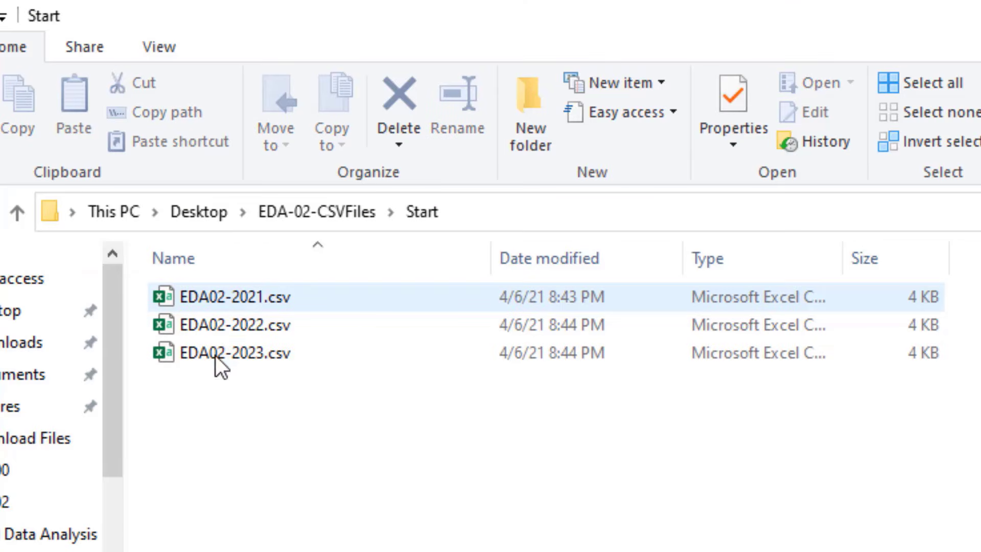
left_click(316, 211)
left_click(284, 329)
key("ctrl+c")
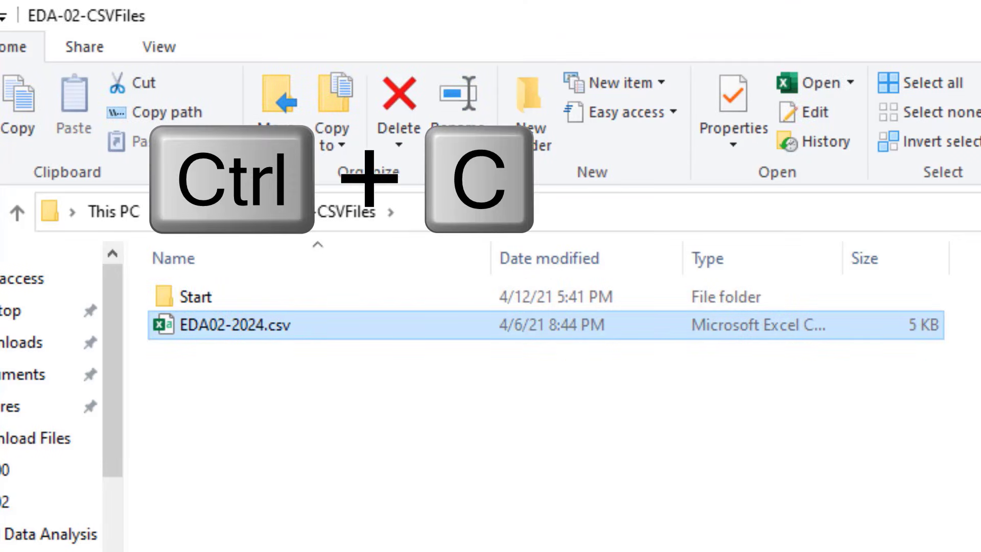
double_click(307, 299)
key("ctrl+v")
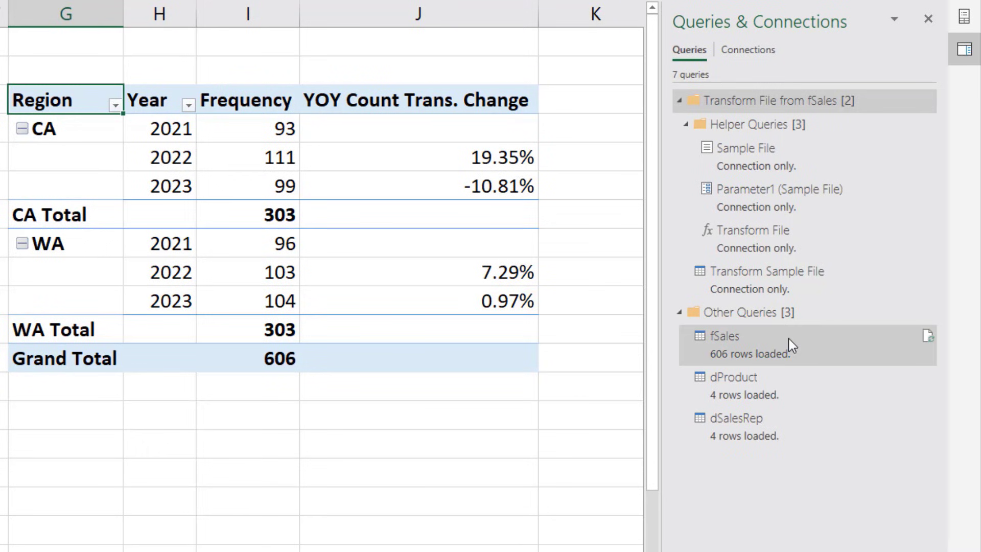
- Back in Excel, refresh the fSales query to load the added CSV file
mouse_move(789, 342)
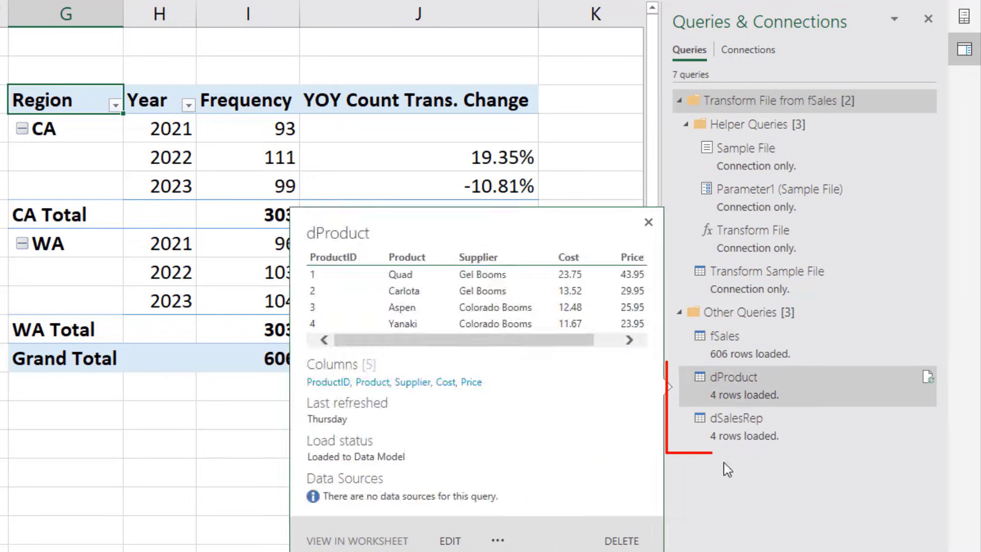
mouse_move(747, 358)
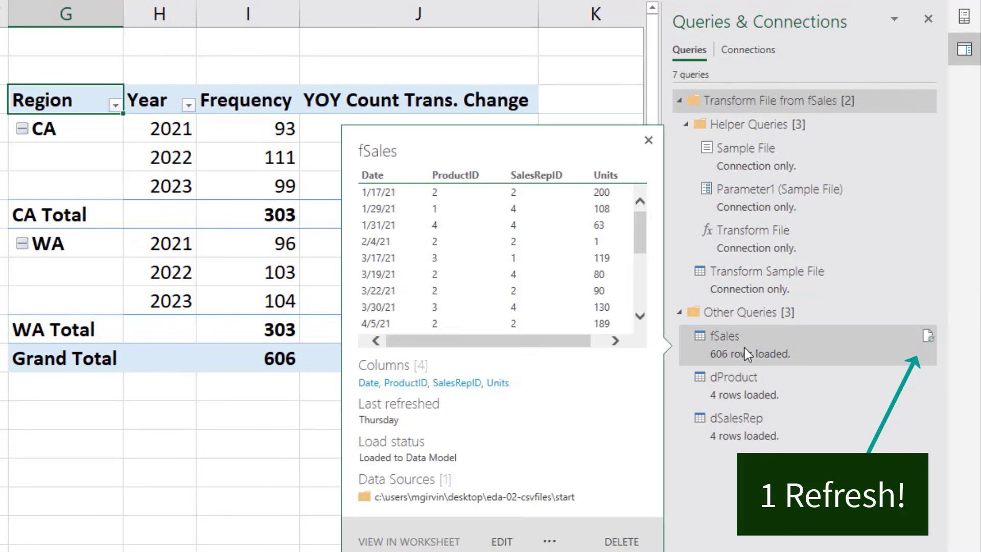
left_click(929, 338)
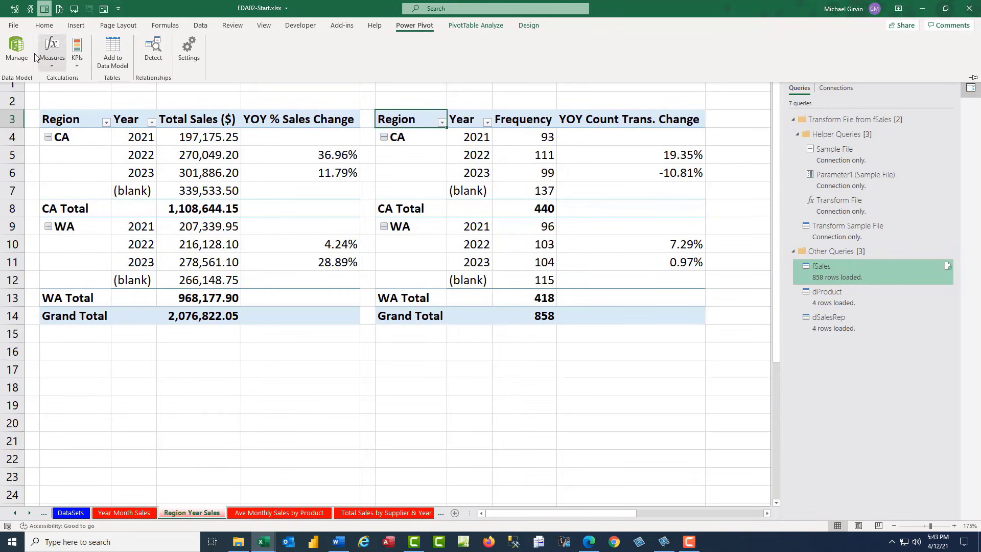
- In the Power Pivot data model, update the dDate table's range to end on 12/31/2024
left_click(23, 50)
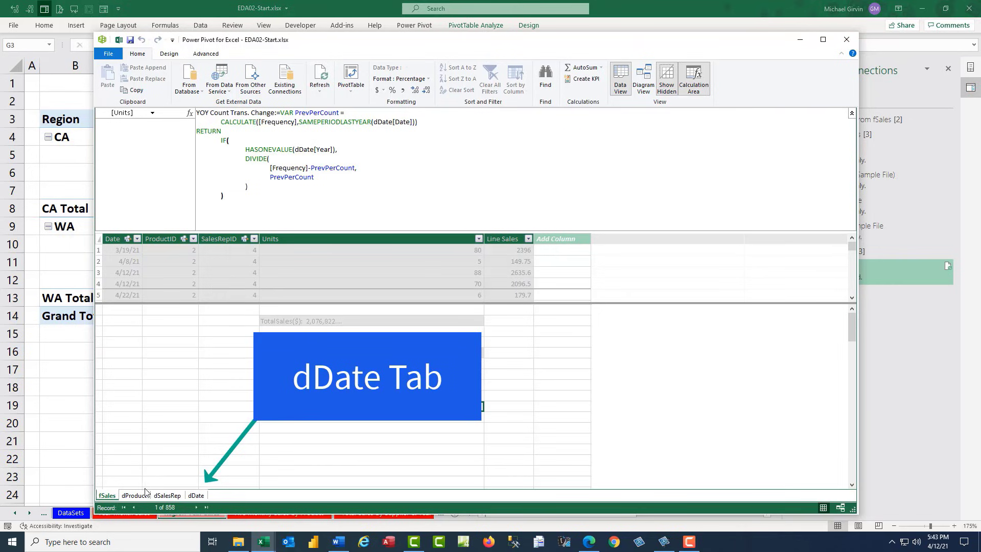
left_click(196, 495)
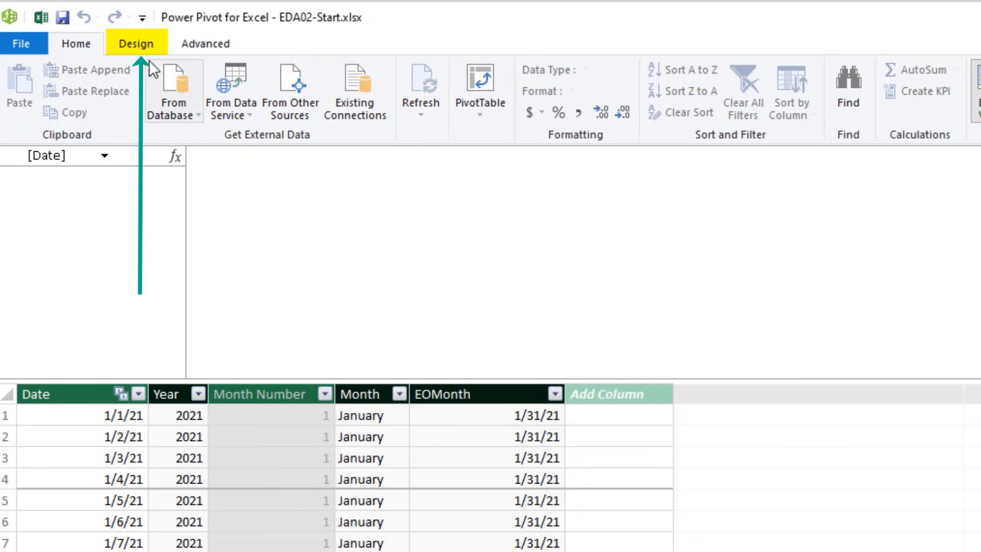
left_click(169, 54)
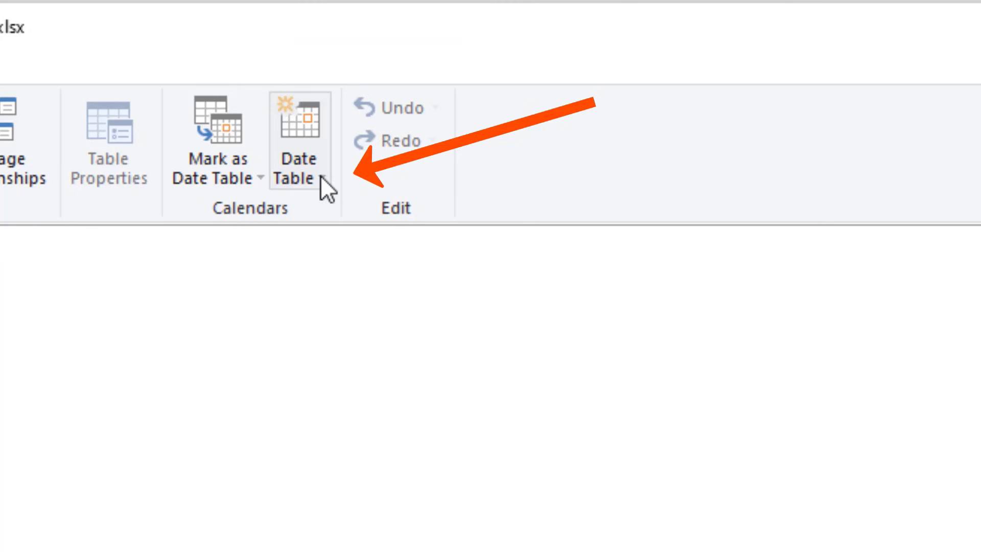
left_click(322, 178)
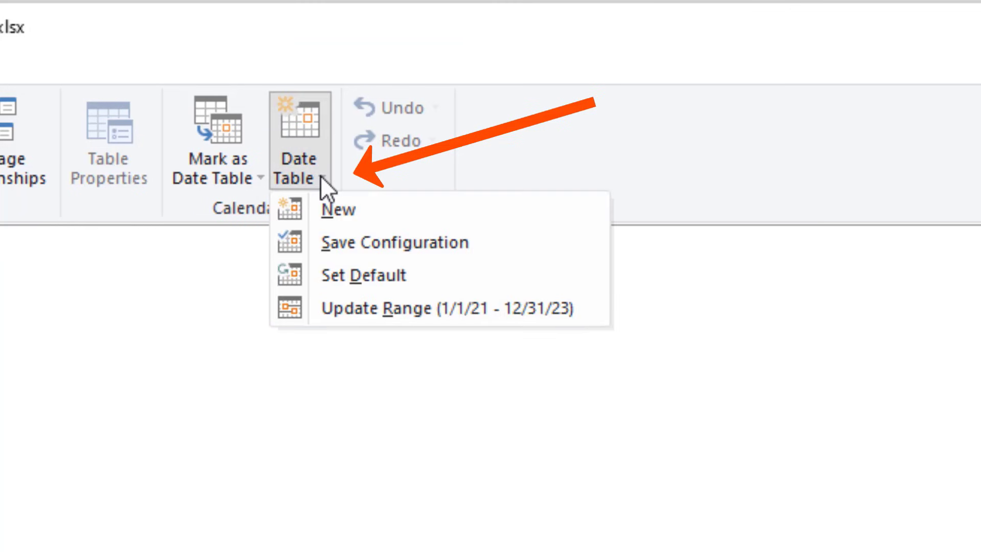
left_click(384, 306)
left_click(474, 445)
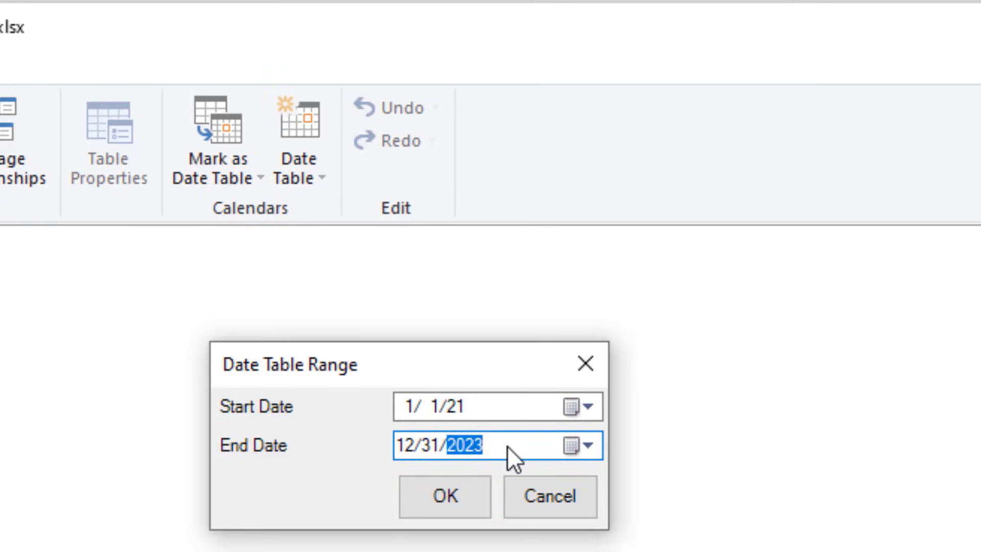
type("2024")
left_click(445, 496)
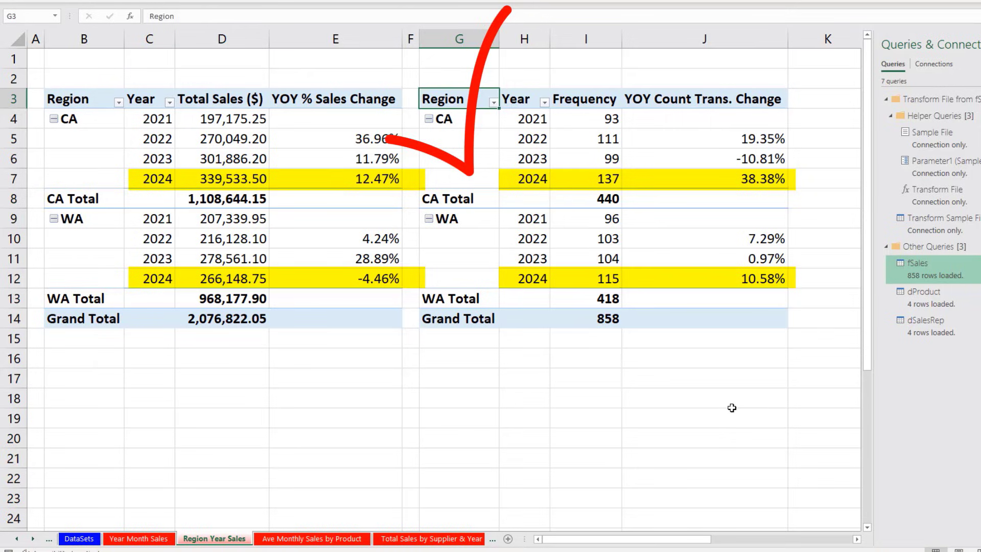
- Review the refreshed PivotTables on the Total Sales by Supplier & Year and Ave Monthly Sales by Product sheets
left_click(419, 539)
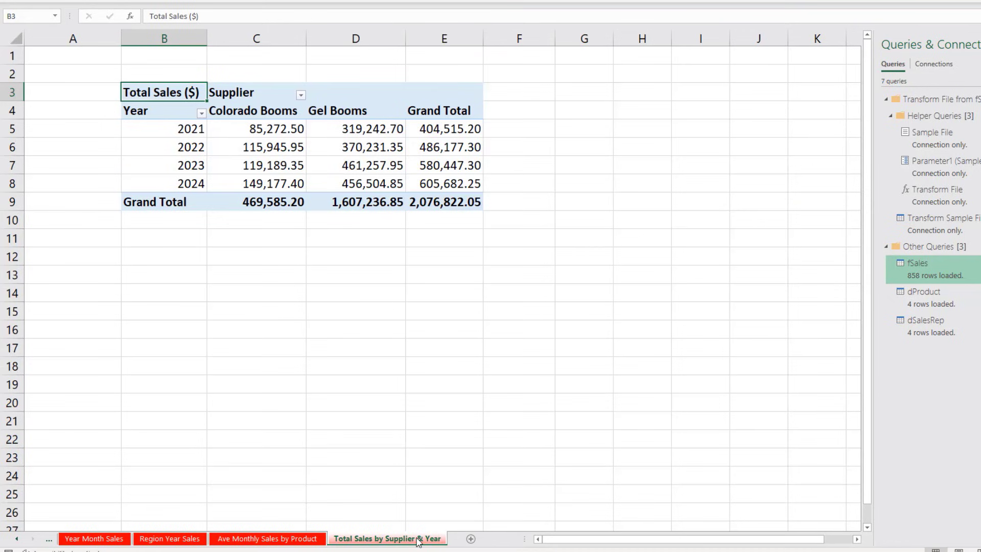
left_click(251, 539)
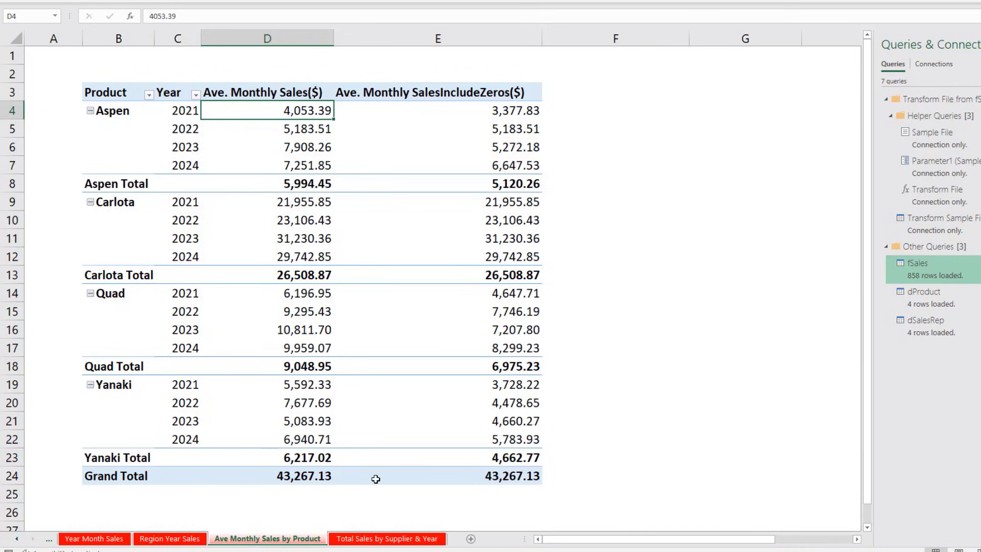
- On the Year Month Sales sheet, expand the 2024 group in the PivotTable to show its months
left_click(80, 544)
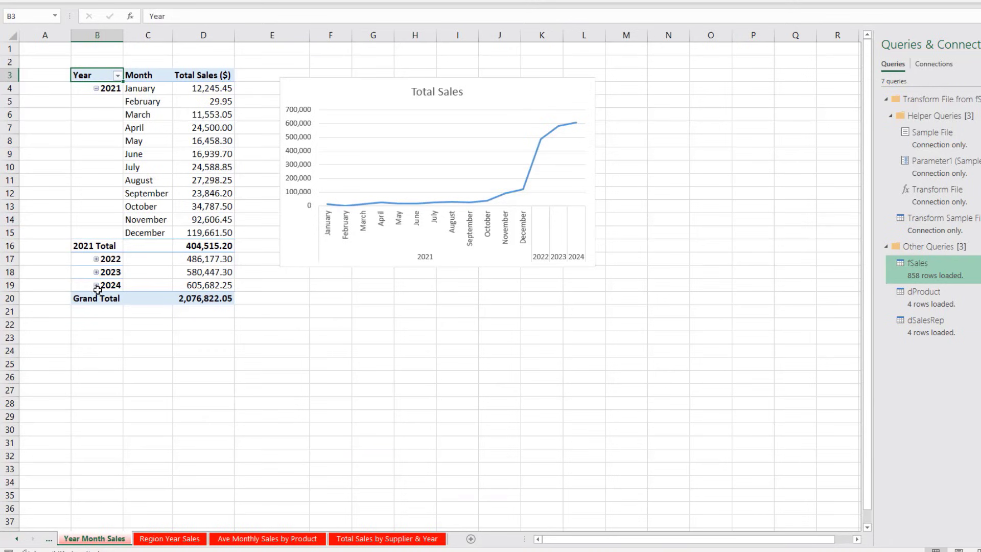
left_click(96, 286)
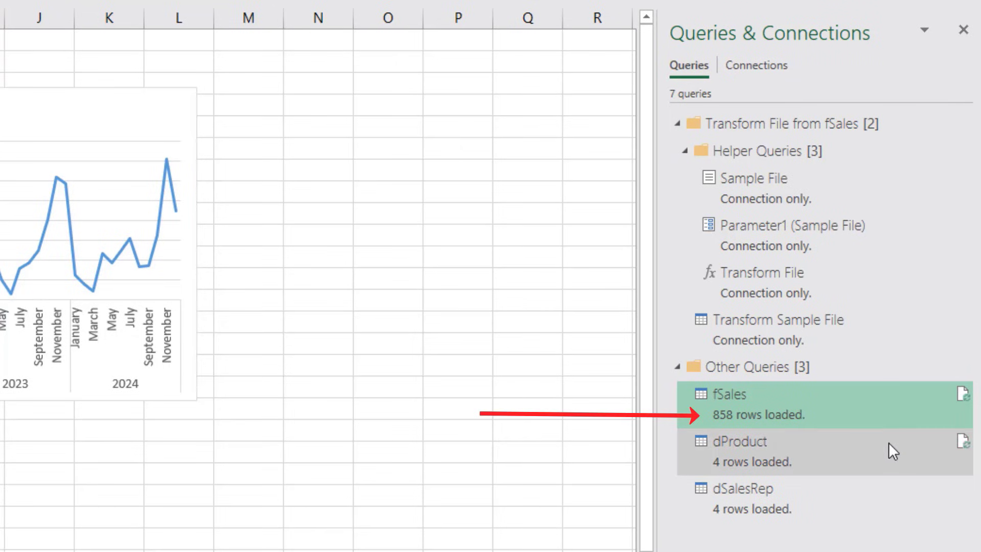
- Open the fSales query in the Power Query Editor and inspect its Source step
mouse_move(854, 417)
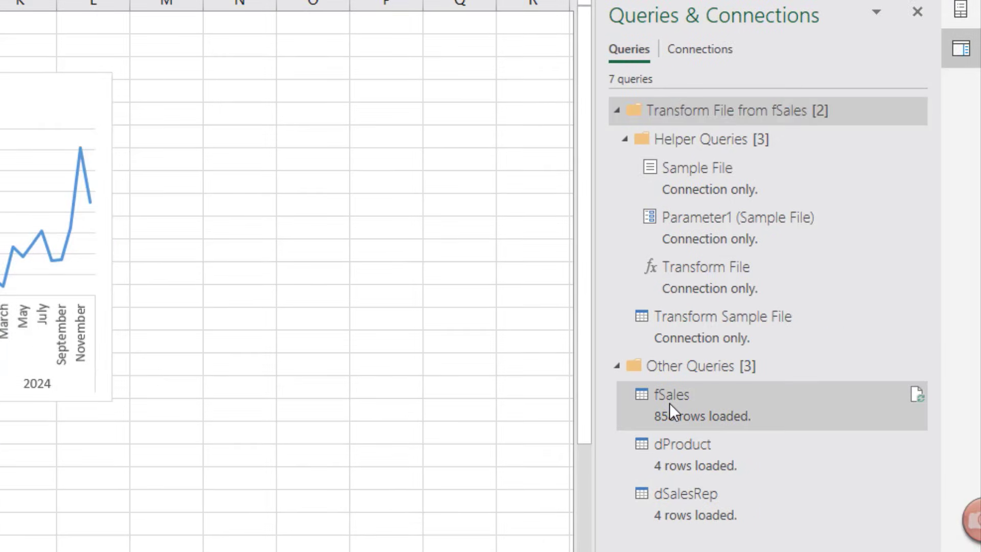
double_click(669, 403)
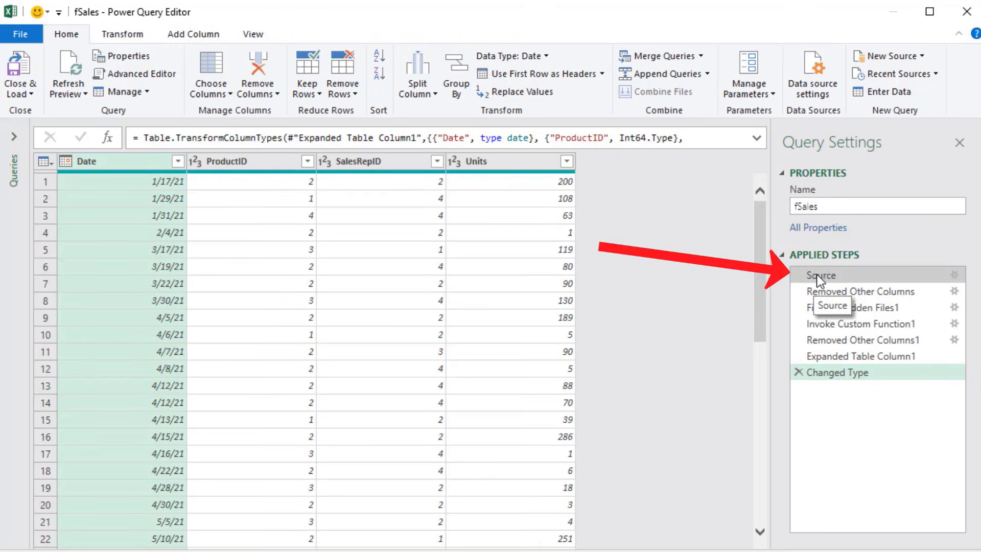
left_click(817, 276)
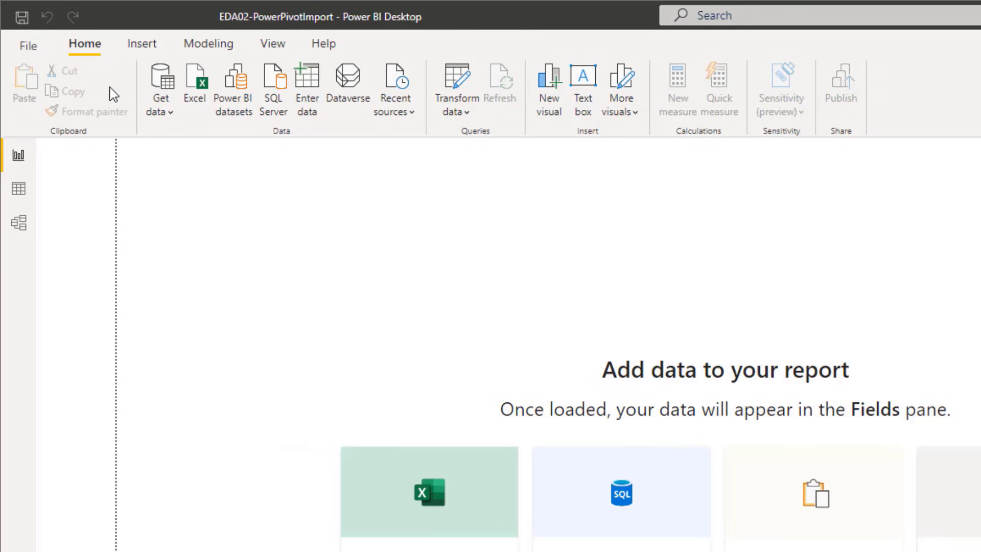
- In Power BI Desktop, import the queries and data model from EDA02-Start..xlsx, copying the worksheet table data, and display the imported model's diagram
left_click(28, 46)
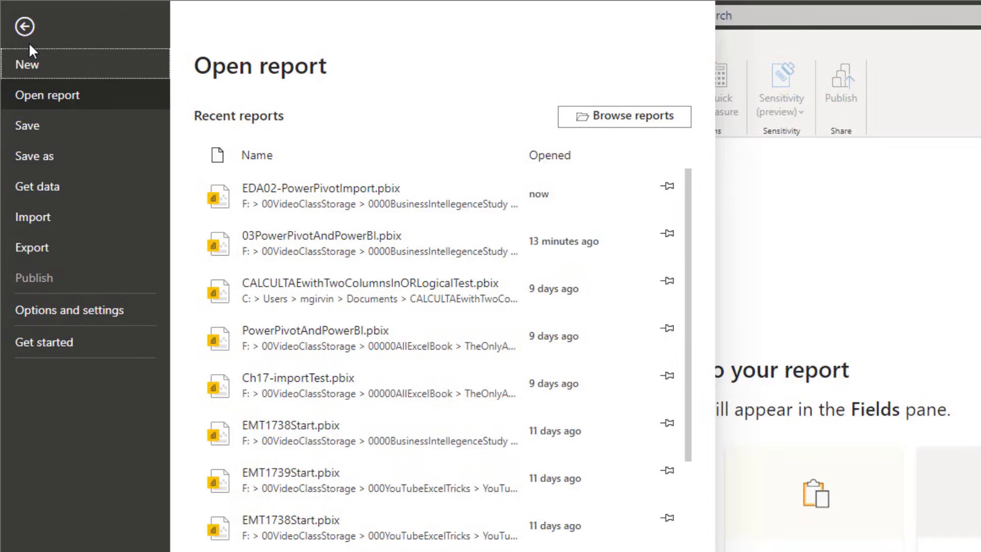
left_click(73, 222)
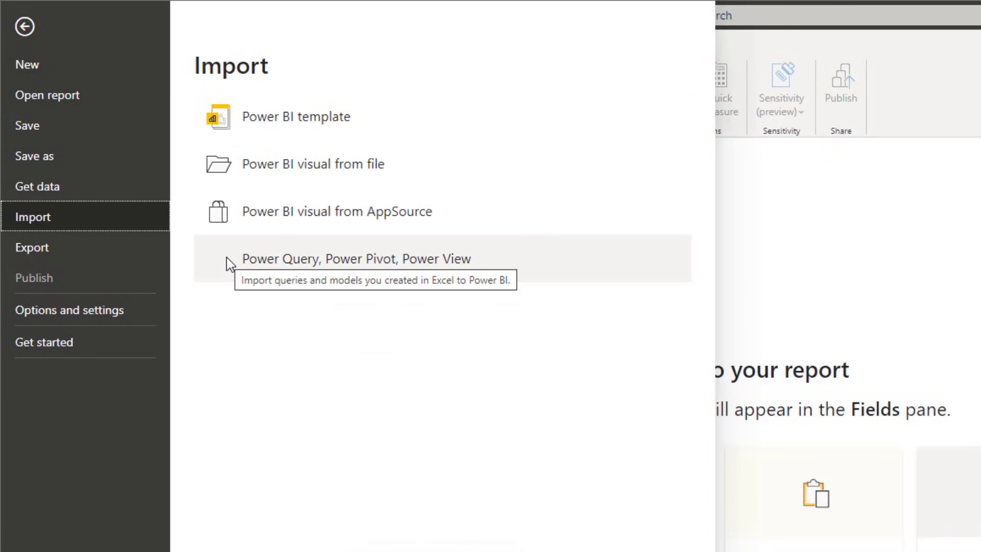
left_click(467, 267)
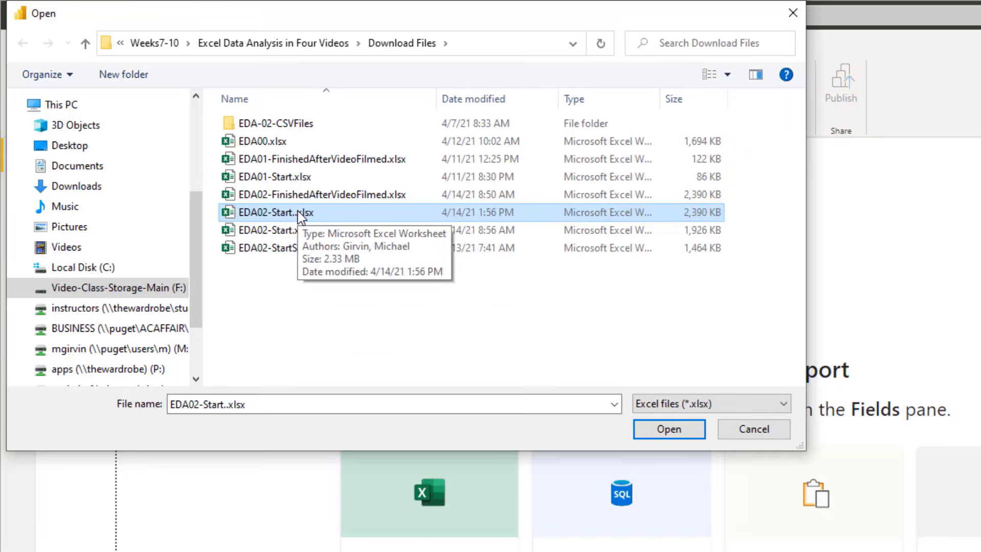
double_click(302, 214)
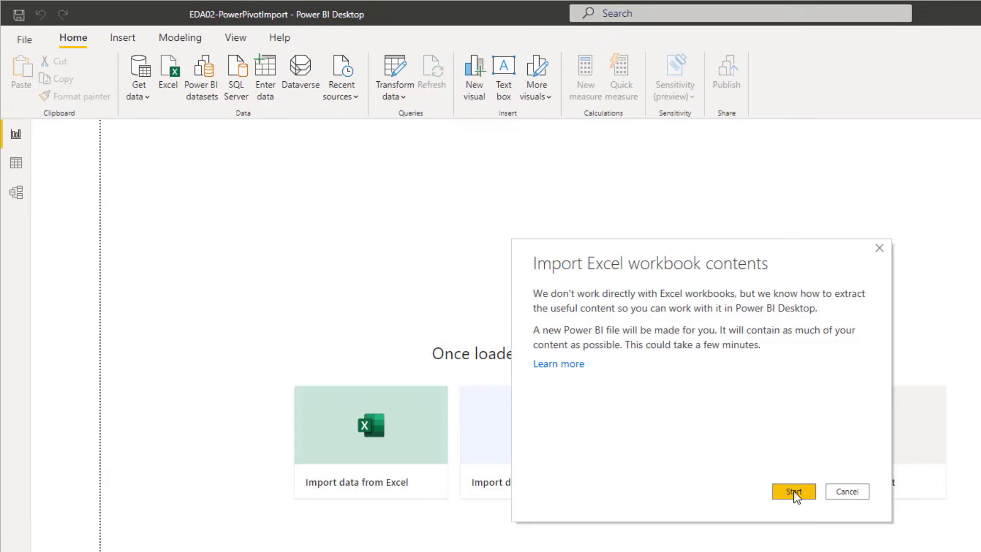
left_click(793, 491)
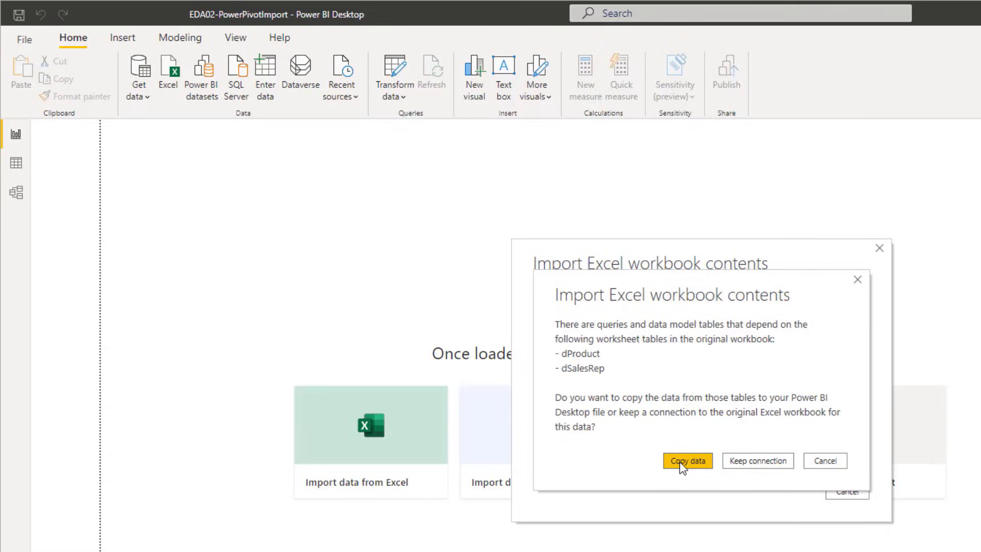
left_click(680, 461)
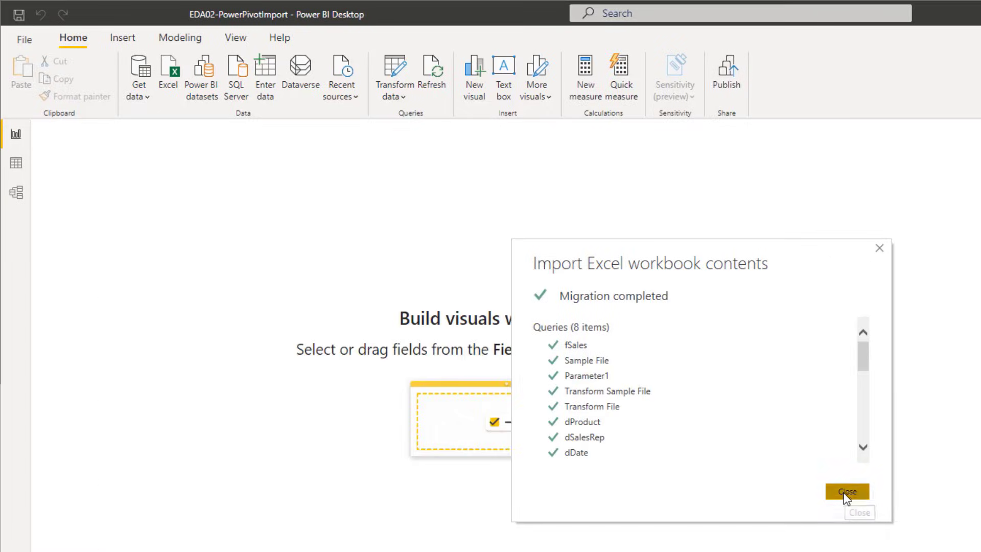
left_click(844, 493)
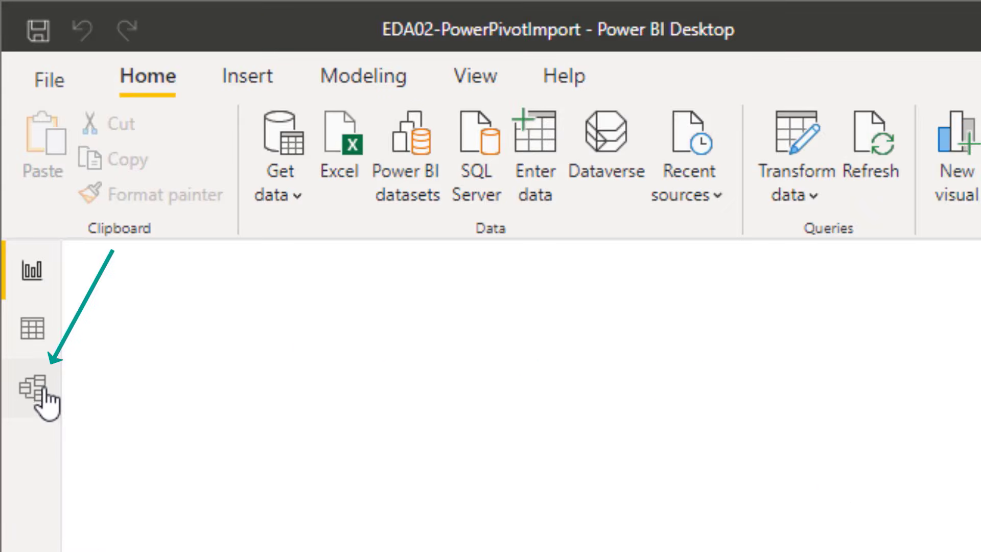
left_click(40, 391)
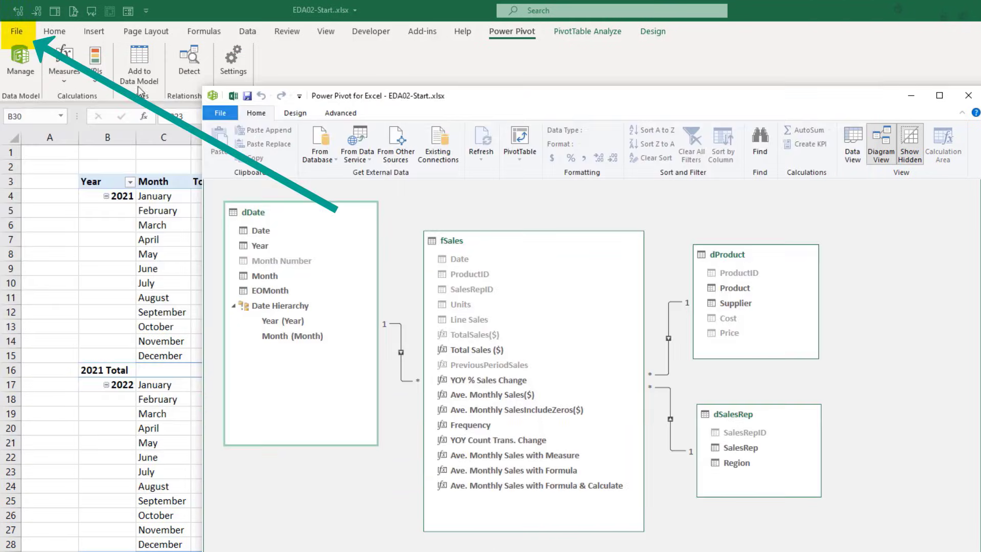
- Back in the EDA02-Start..xlsx workbook in Excel, export its data model to the BI 348 Spring 2021 workspace in Power BI
left_click(17, 33)
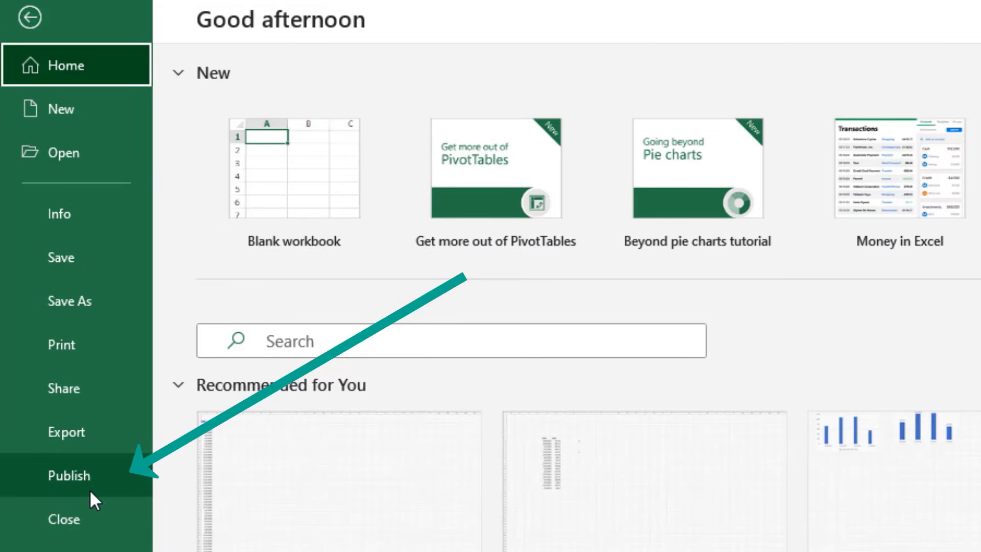
left_click(90, 489)
left_click(888, 183)
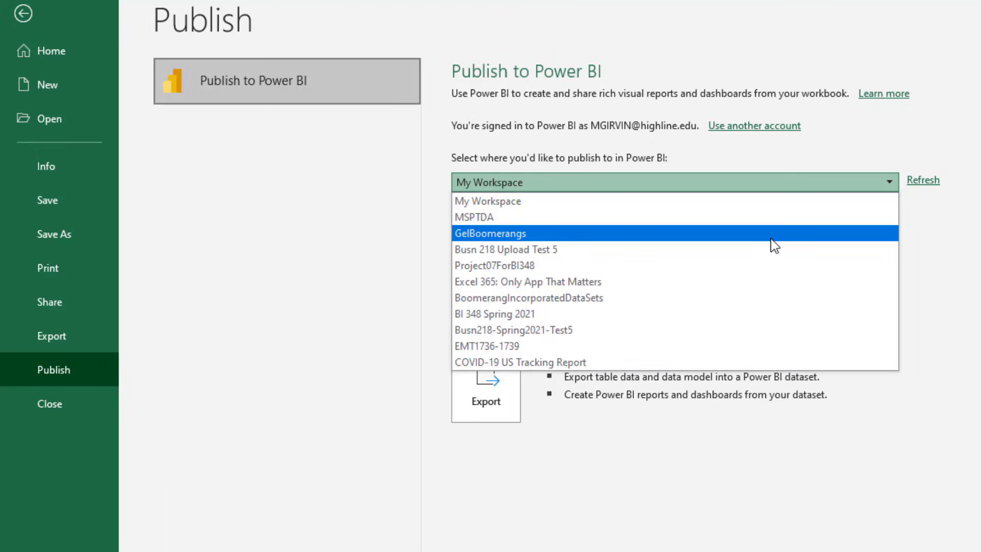
left_click(659, 325)
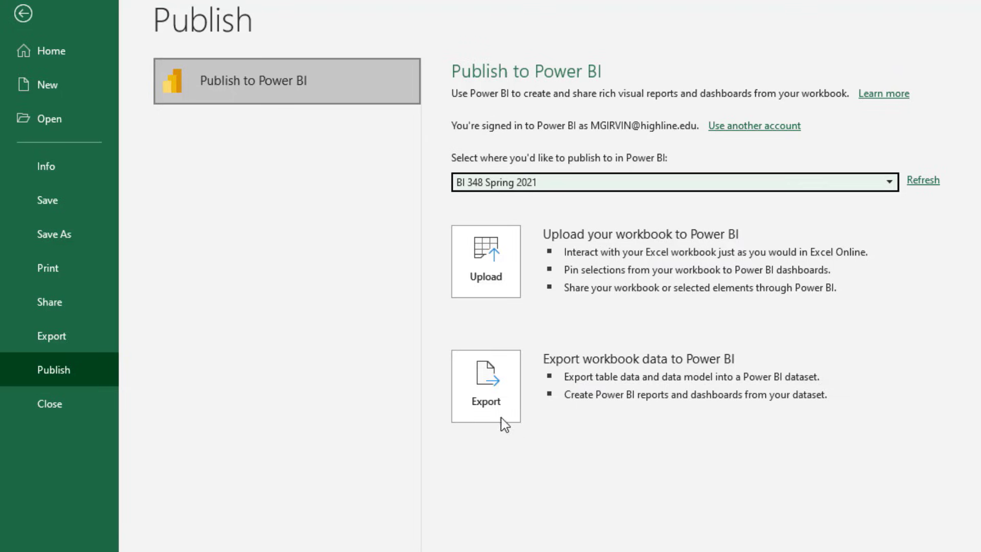
left_click(497, 401)
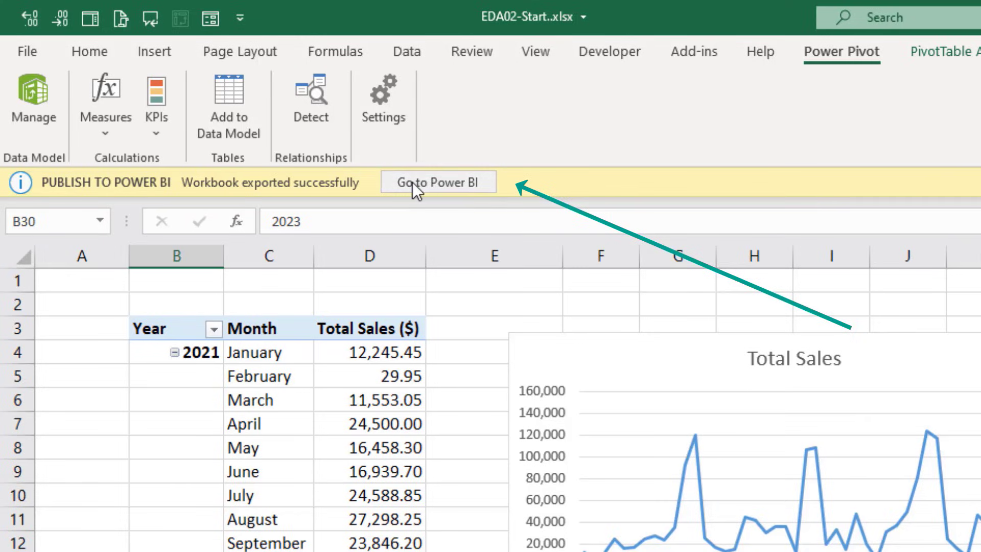
- Go to the exported dataset in Power BI online and open the BI 348 Spring 2021 workspace
left_click(453, 185)
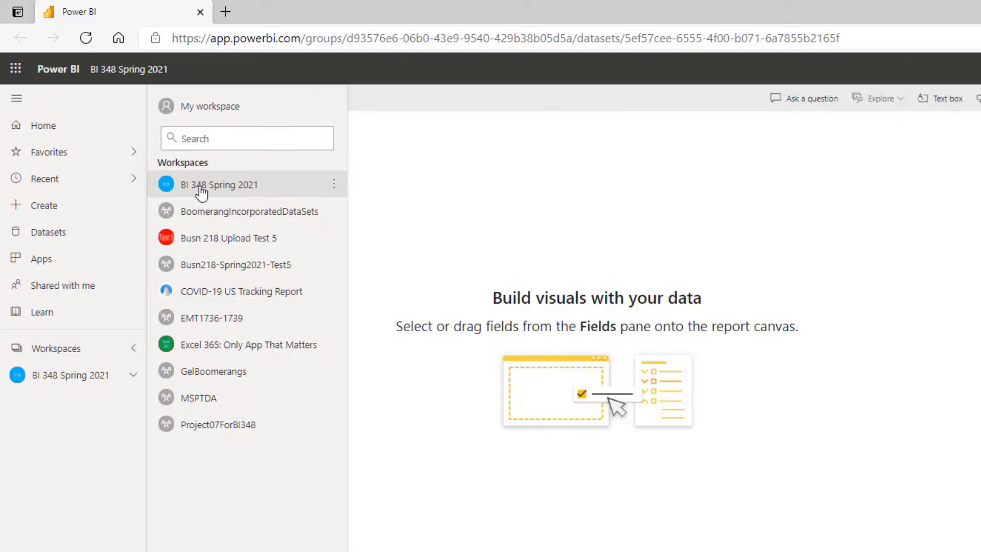
left_click(201, 193)
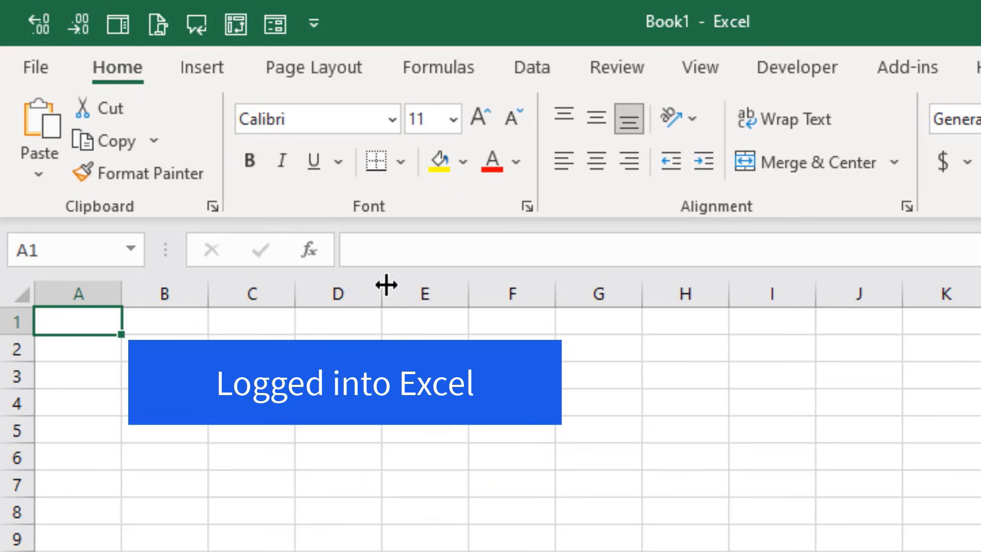
- In the blank Excel workbook Book1, find the EDA02-Start. Power BI dataset by searching for EDA and create a PivotTable from it
left_click(219, 75)
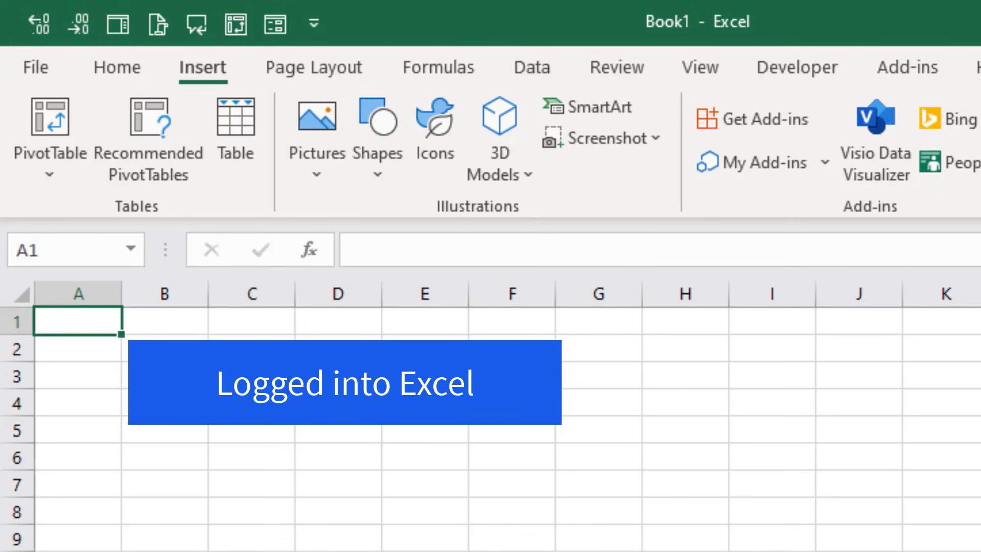
key("alt")
key("n")
key("v")
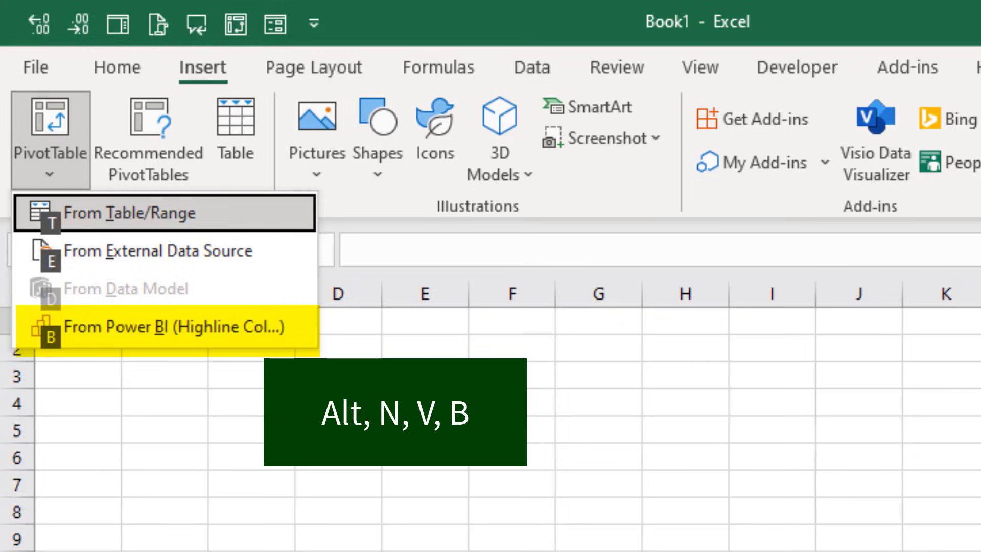
key("Escape")
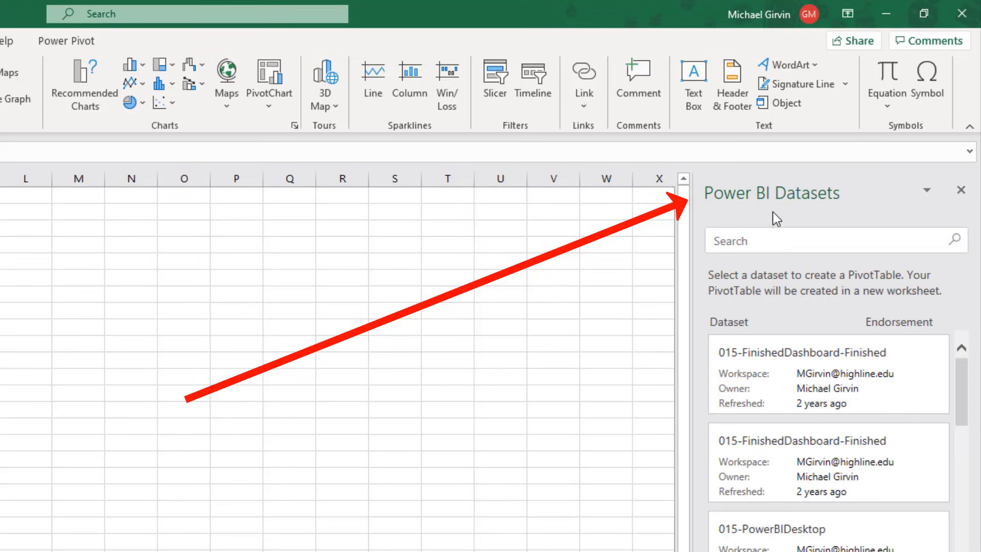
left_click(757, 241)
type("EDA")
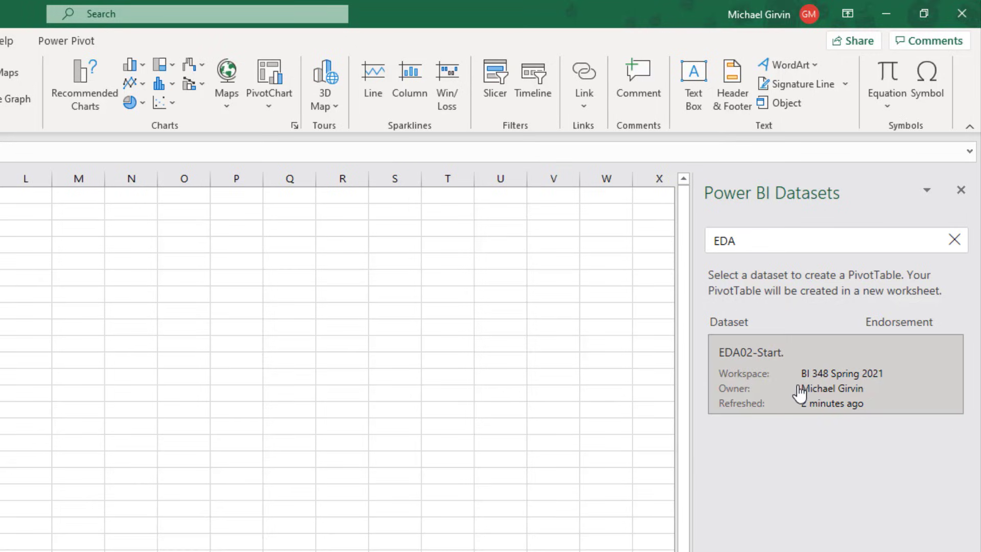
left_click(800, 393)
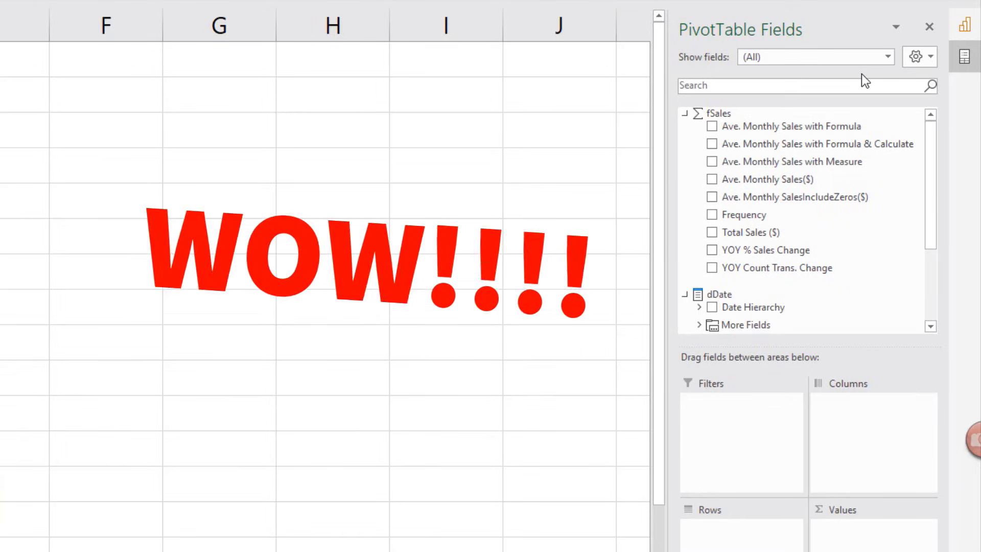
- Add Product and SalesRep as the PivotTable's row fields, with the Total Sales ($) and Frequency measures as values
scroll(723, 251, "down", 2)
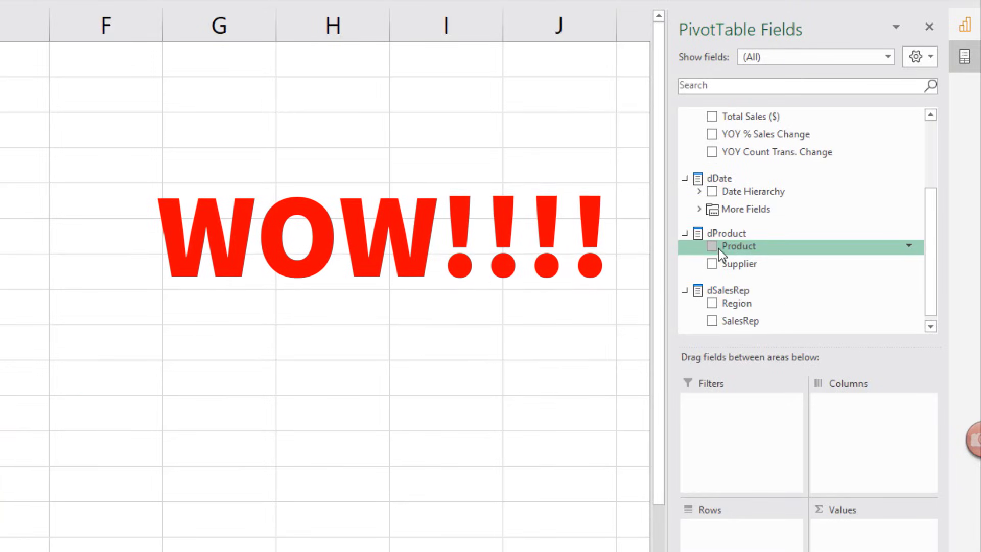
left_click(714, 247)
left_click(712, 321)
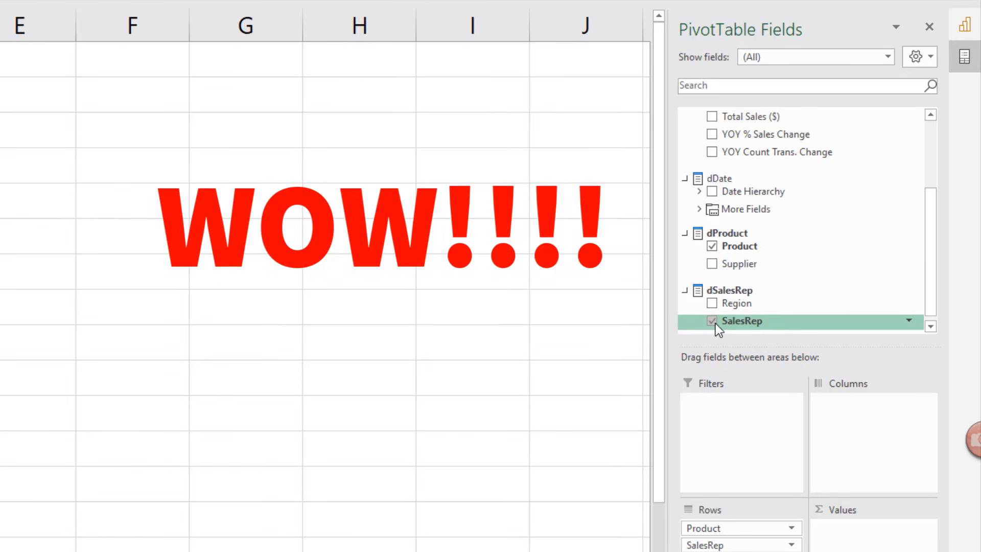
scroll(715, 256, "up", 3)
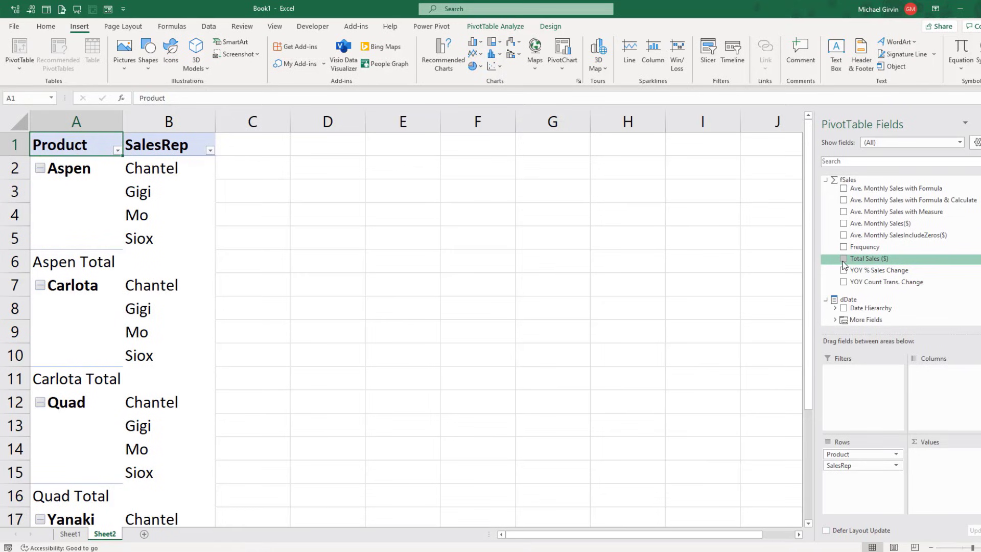
left_click(844, 258)
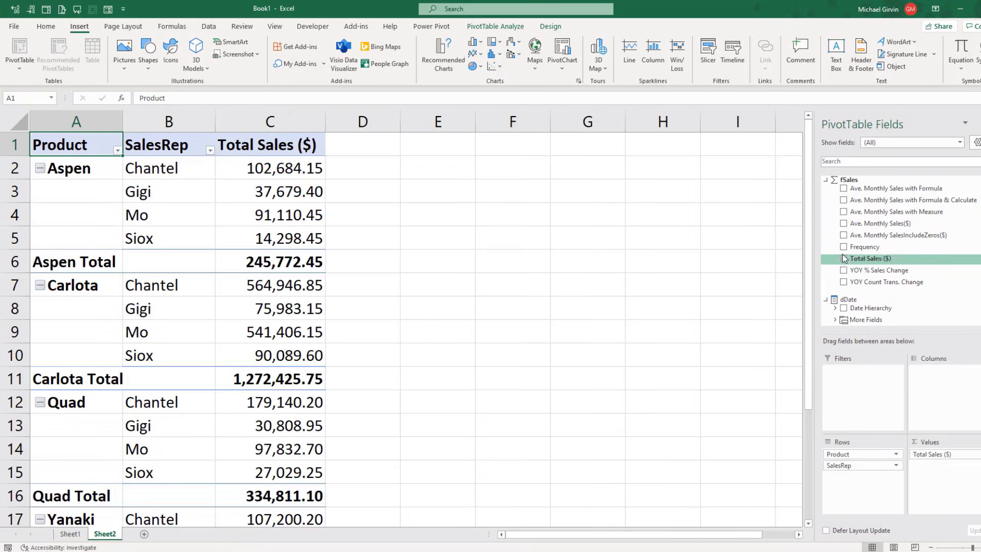
left_click(844, 247)
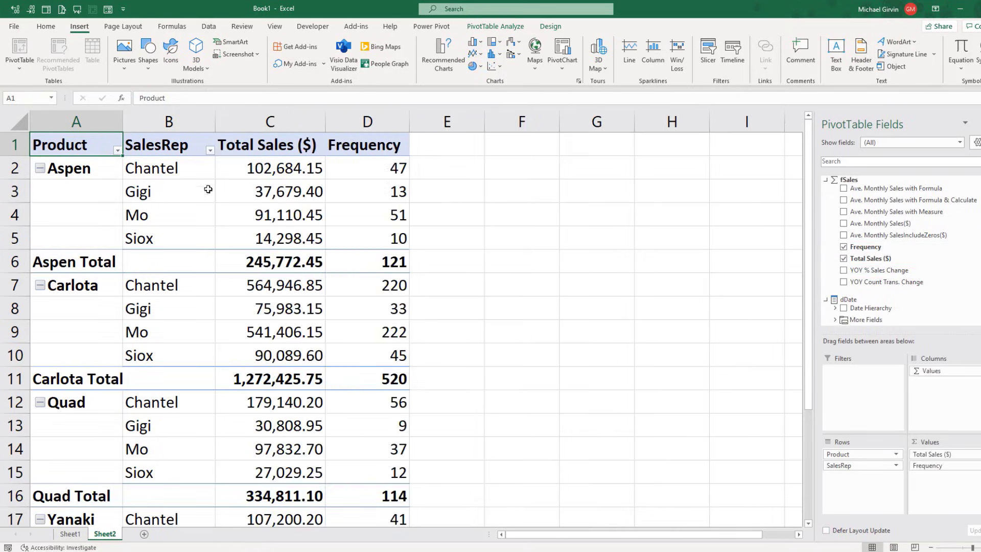